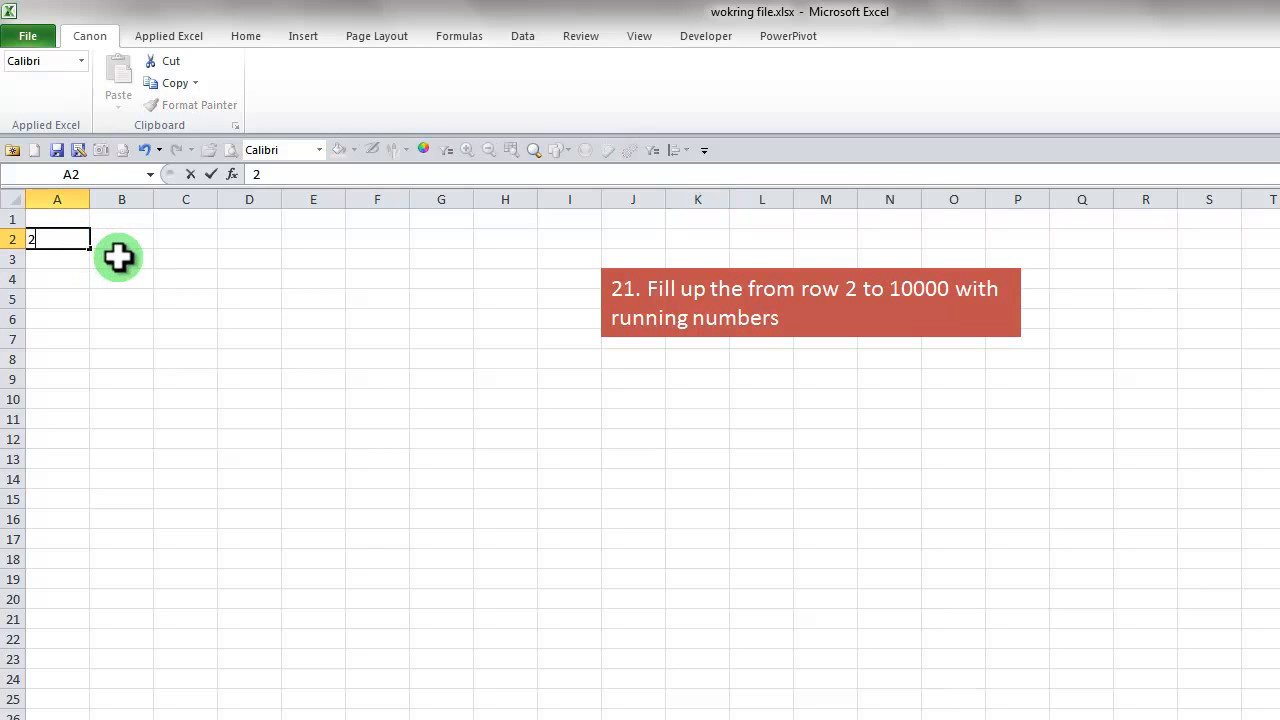
Enter the starting numbers 2 in A2 and 3 in A3
click(57, 255)
drag(66, 234, 29, 715)
click(60, 278)
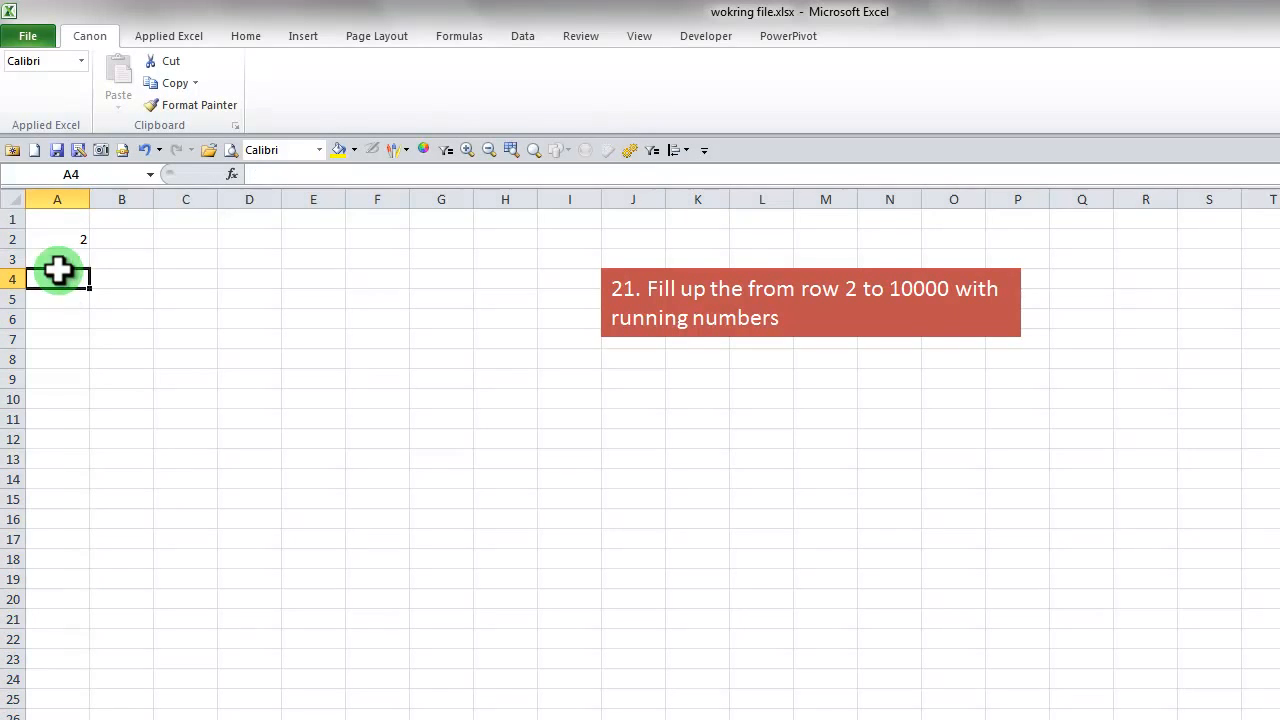
click(58, 260)
text(3)
key(Return)
Extend the running numbers from A2:A3 down column A to row 2246
drag(51, 240, 50, 260)
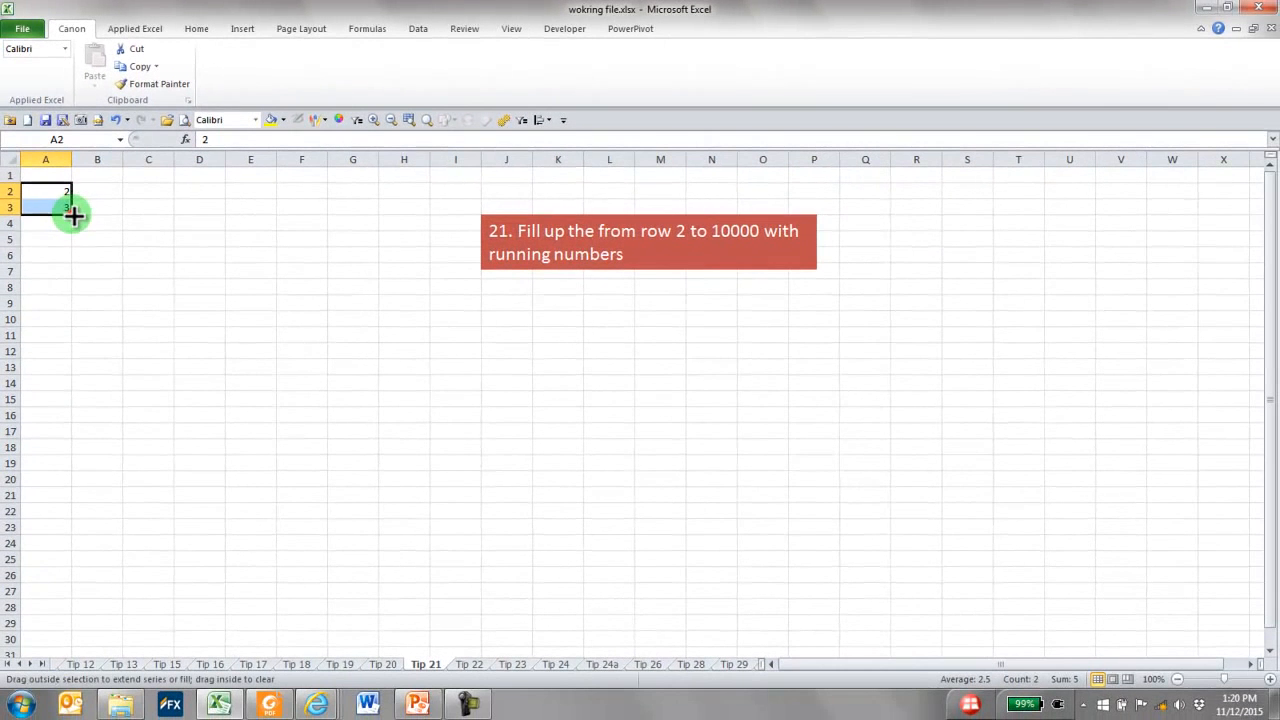
drag(89, 268, 101, 560)
drag(80, 446, 73, 713)
click(204, 479)
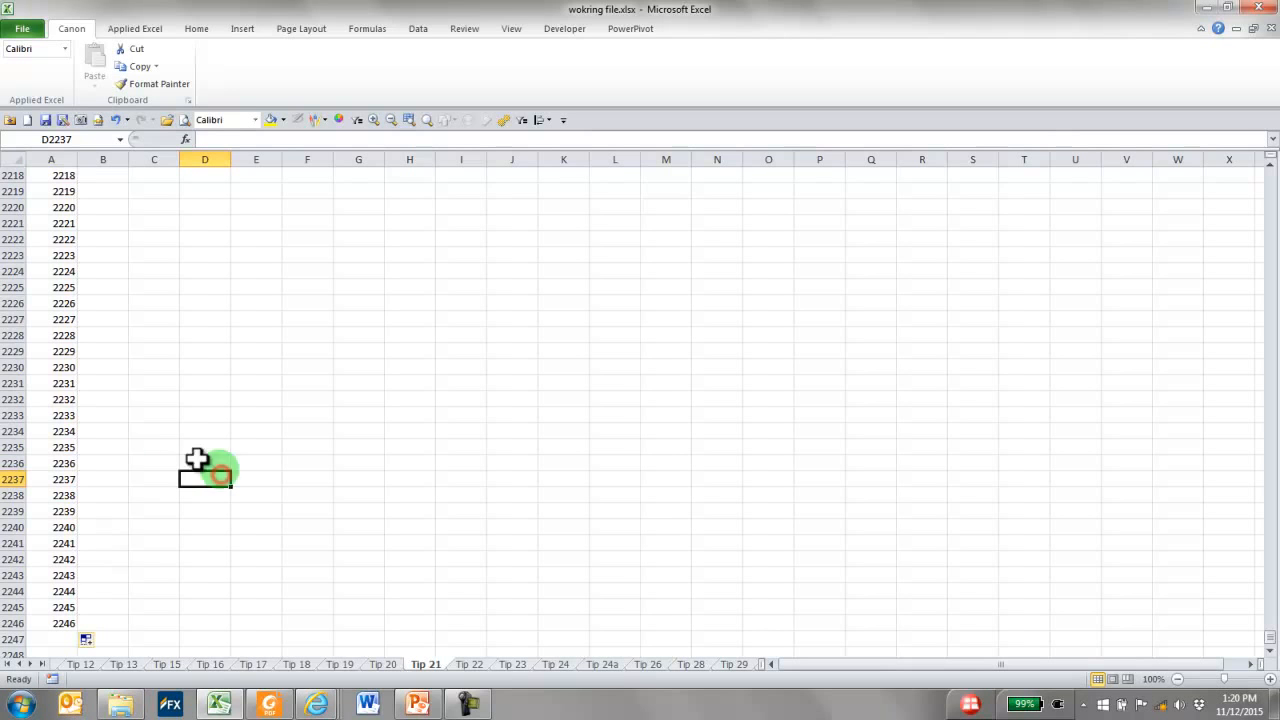
Undo the fill in column A and the 3 in A3, with A2 as the active cell
click(24, 368)
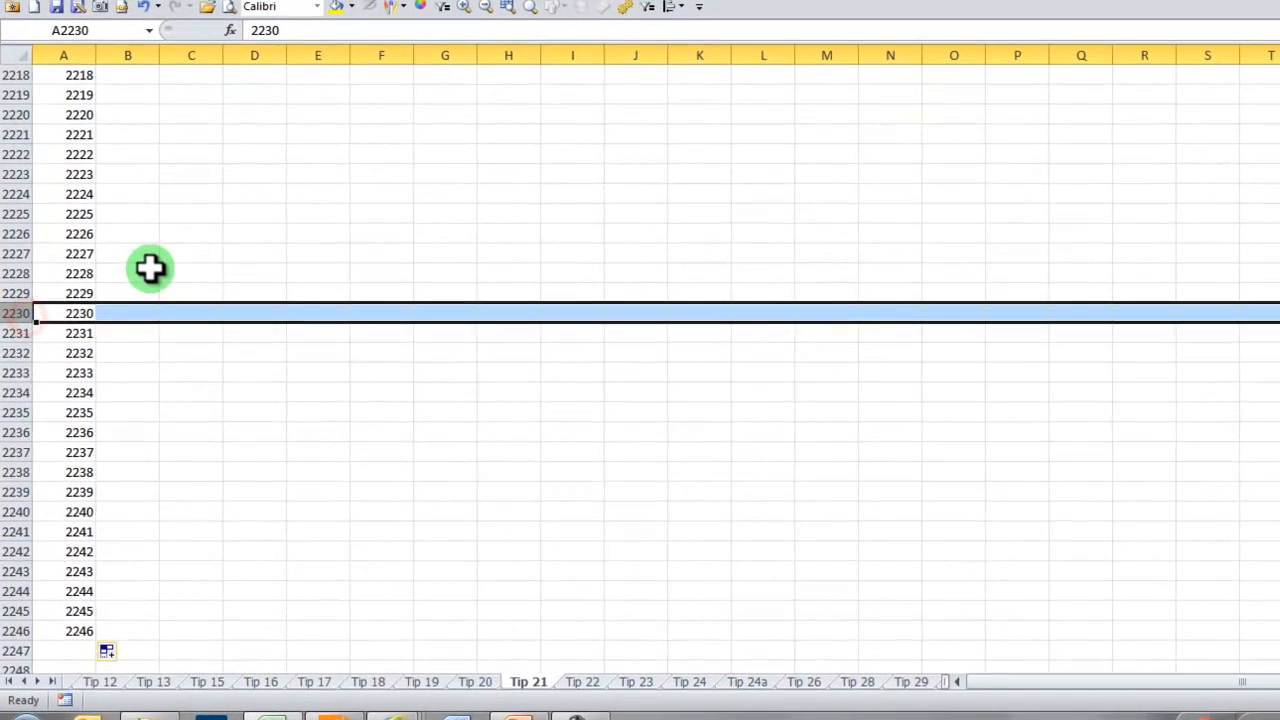
key(Left)
key(ctrl+Up)
key(Down)
key(ctrl+z)
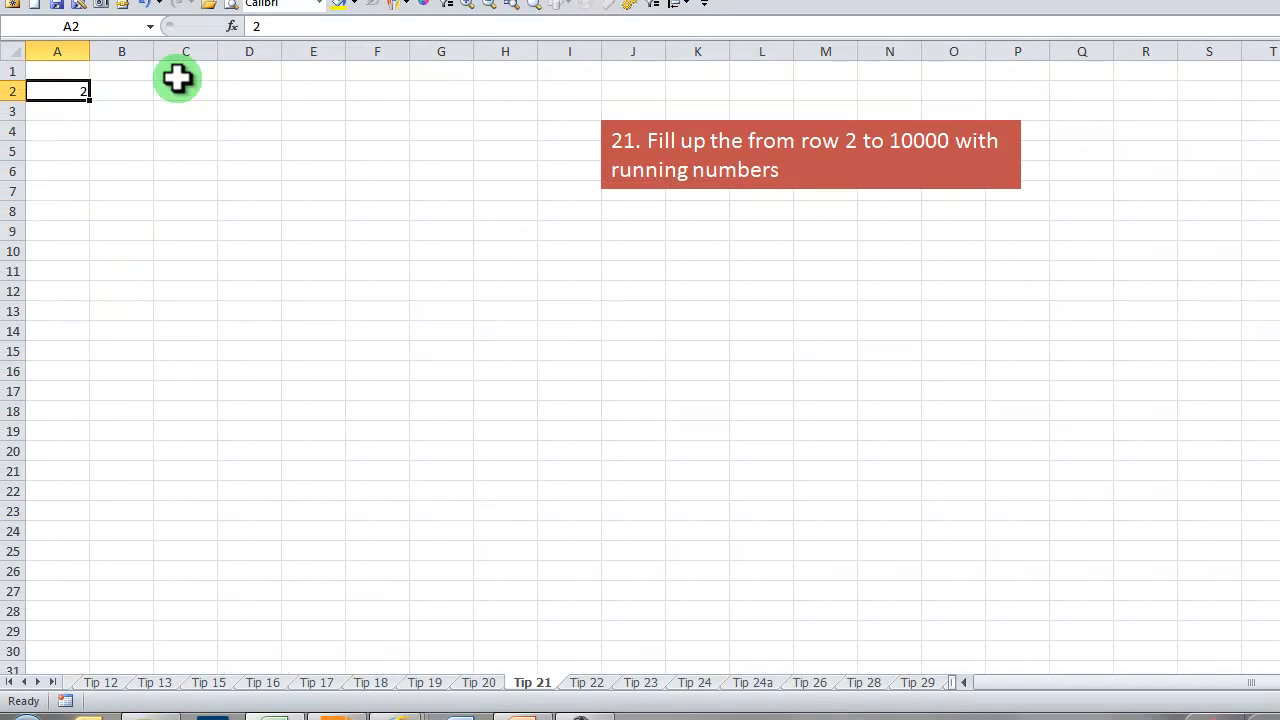
Fill column A from A2 downward with a linear series using stop value 10000, and go to its last number
key(ctrl+shift+Down)
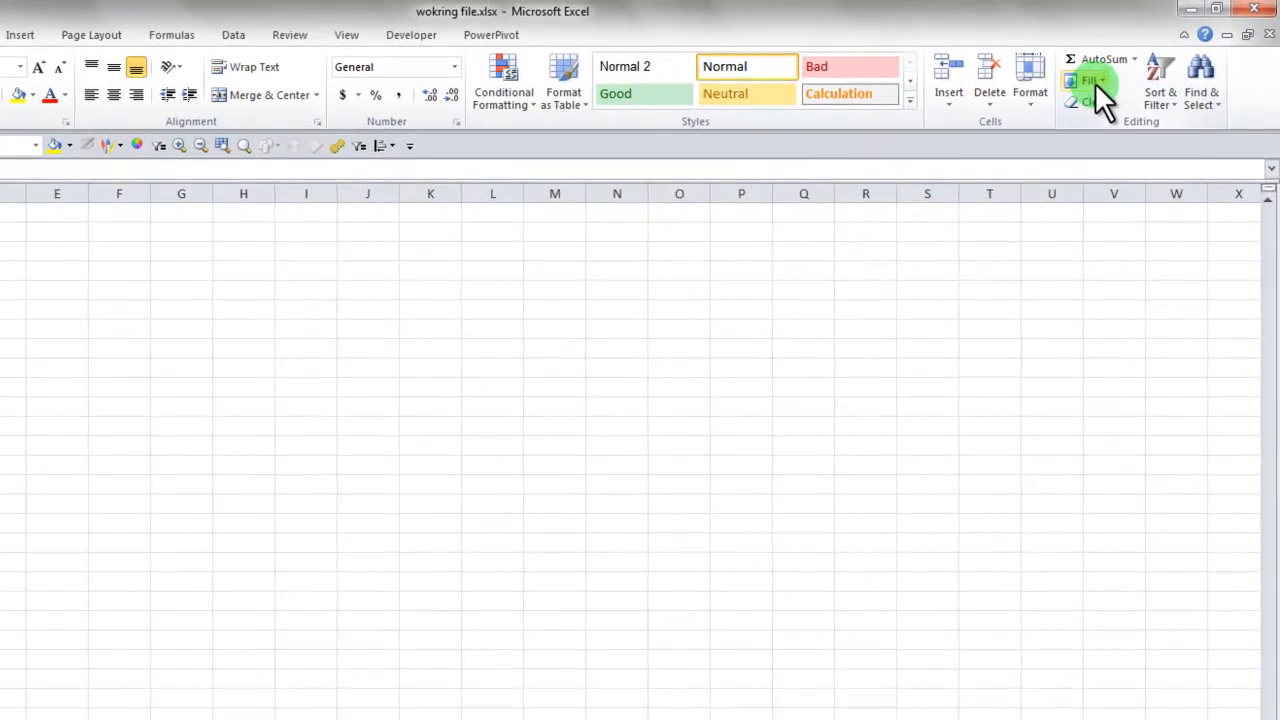
click(1093, 82)
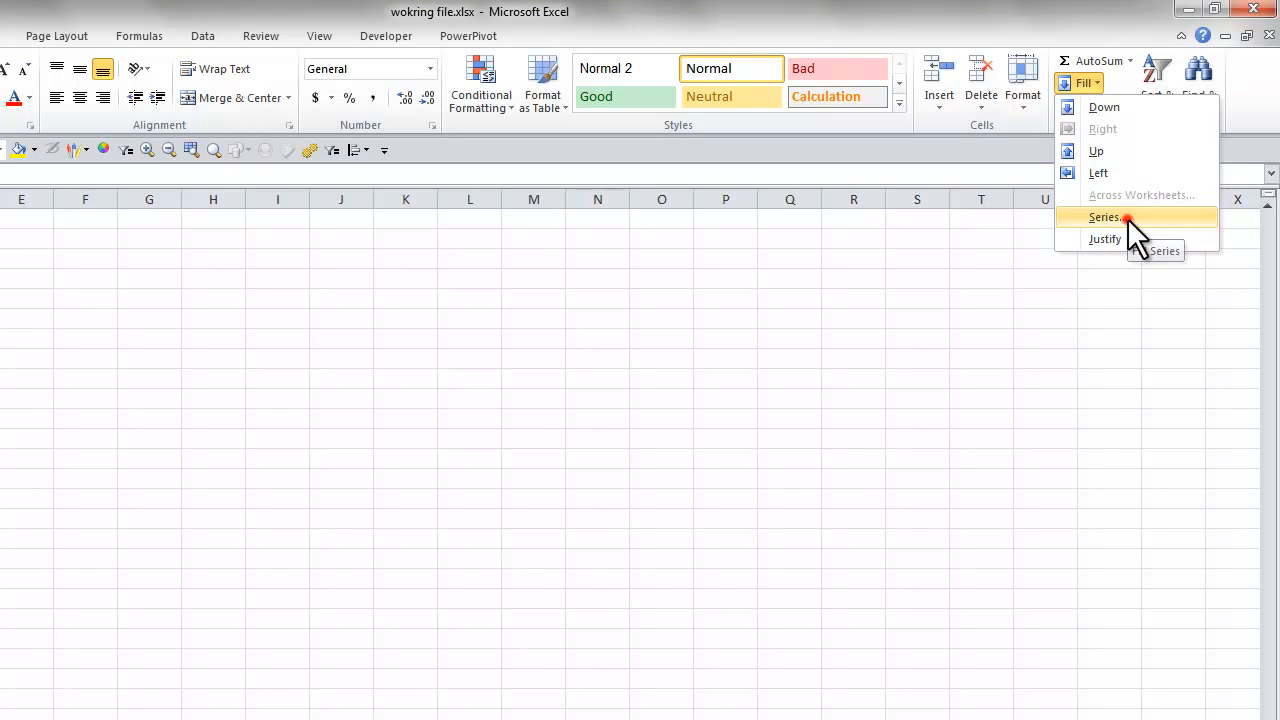
click(1127, 218)
click(522, 405)
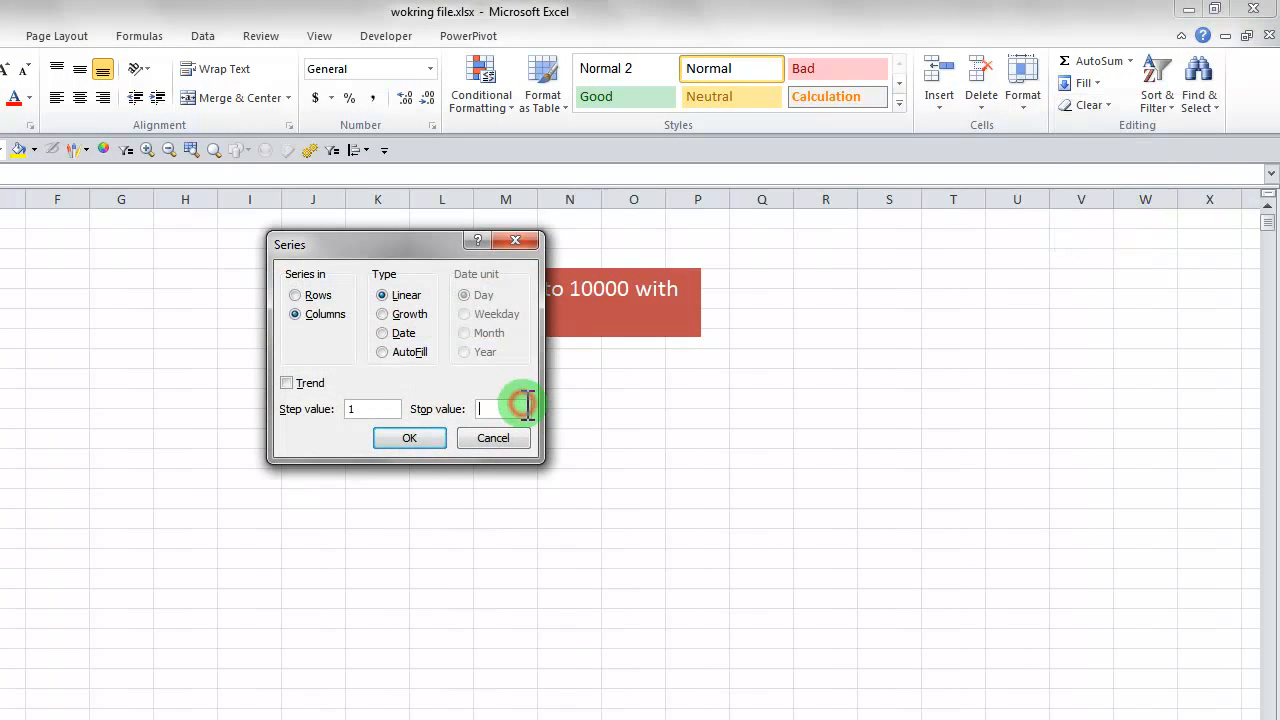
text(10000)
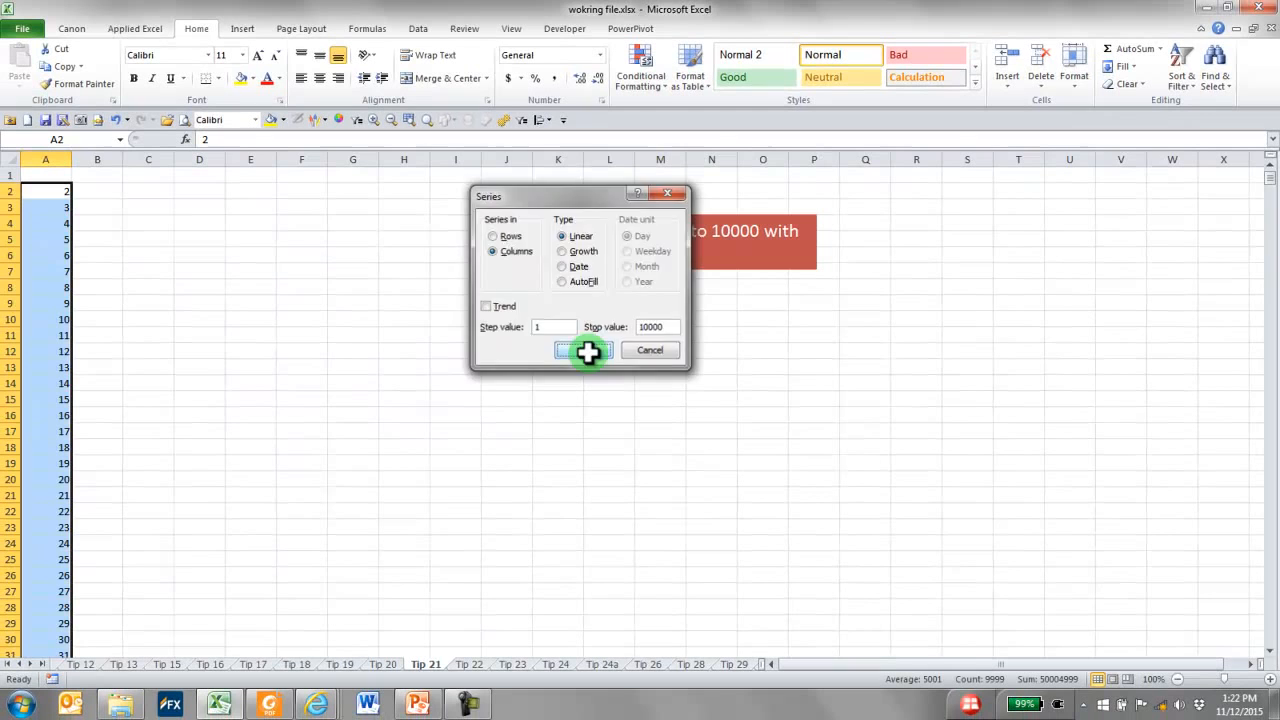
click(409, 438)
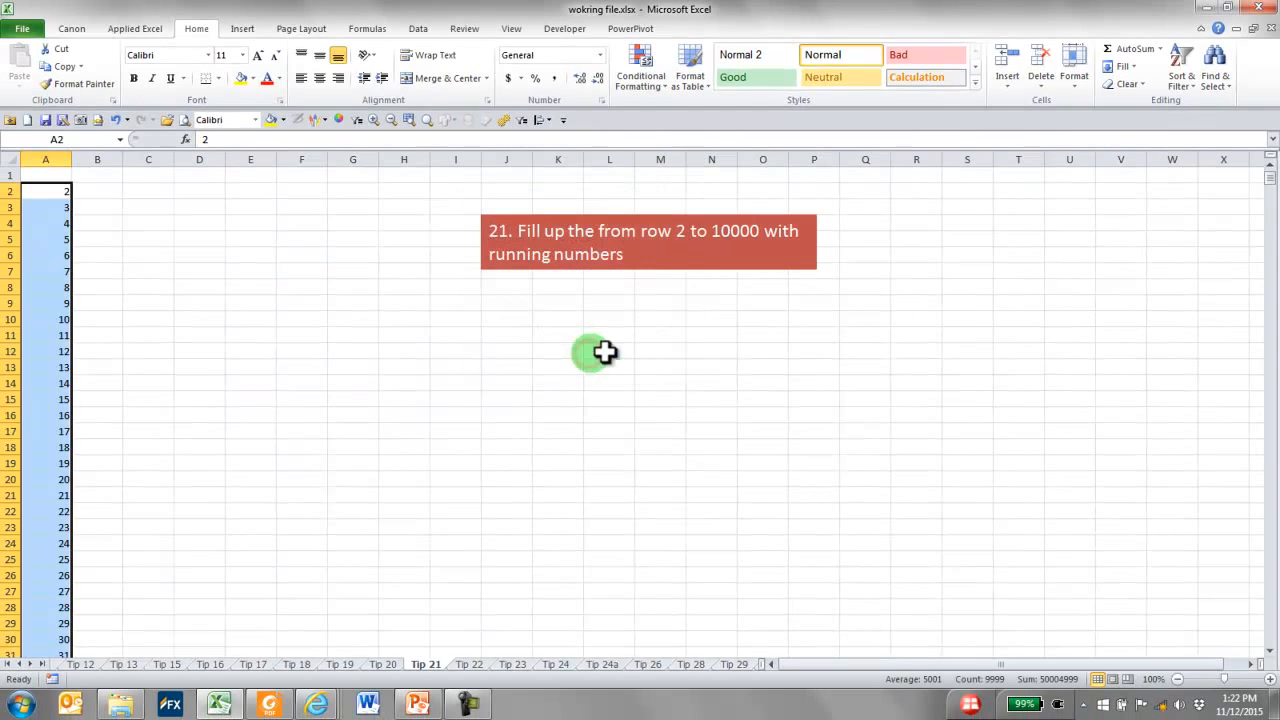
click(50, 190)
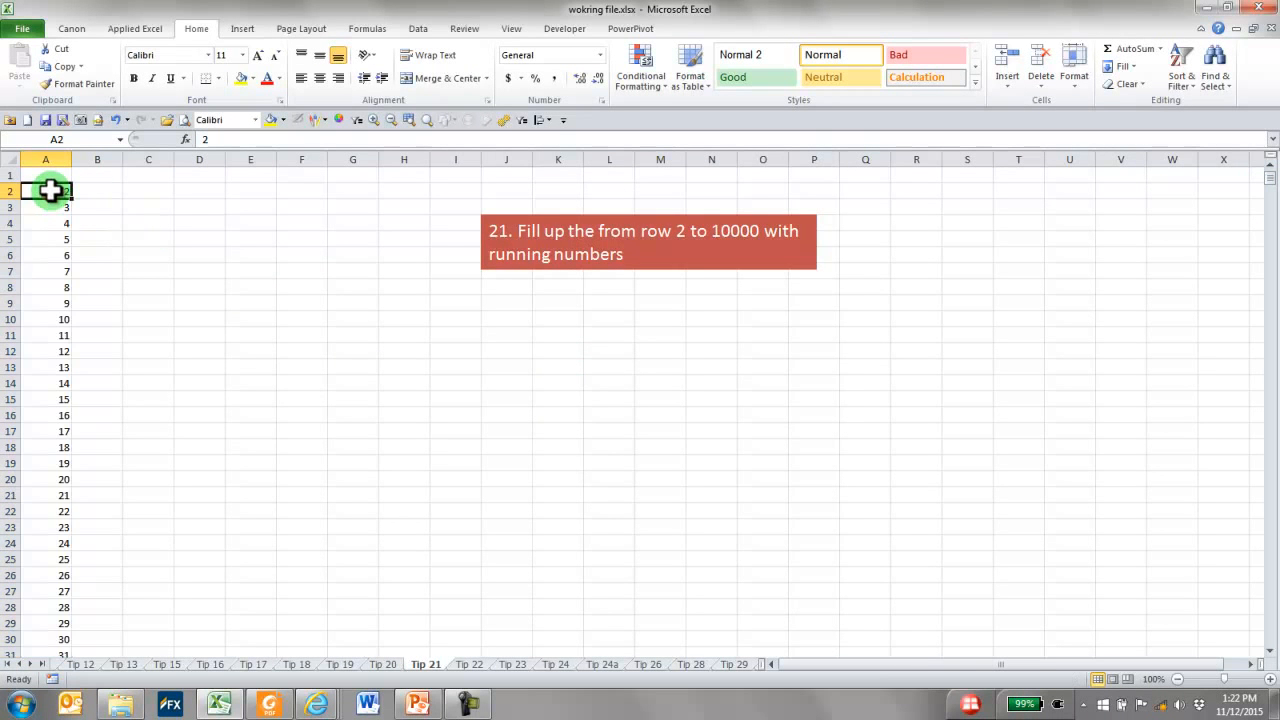
key(ctrl+Down)
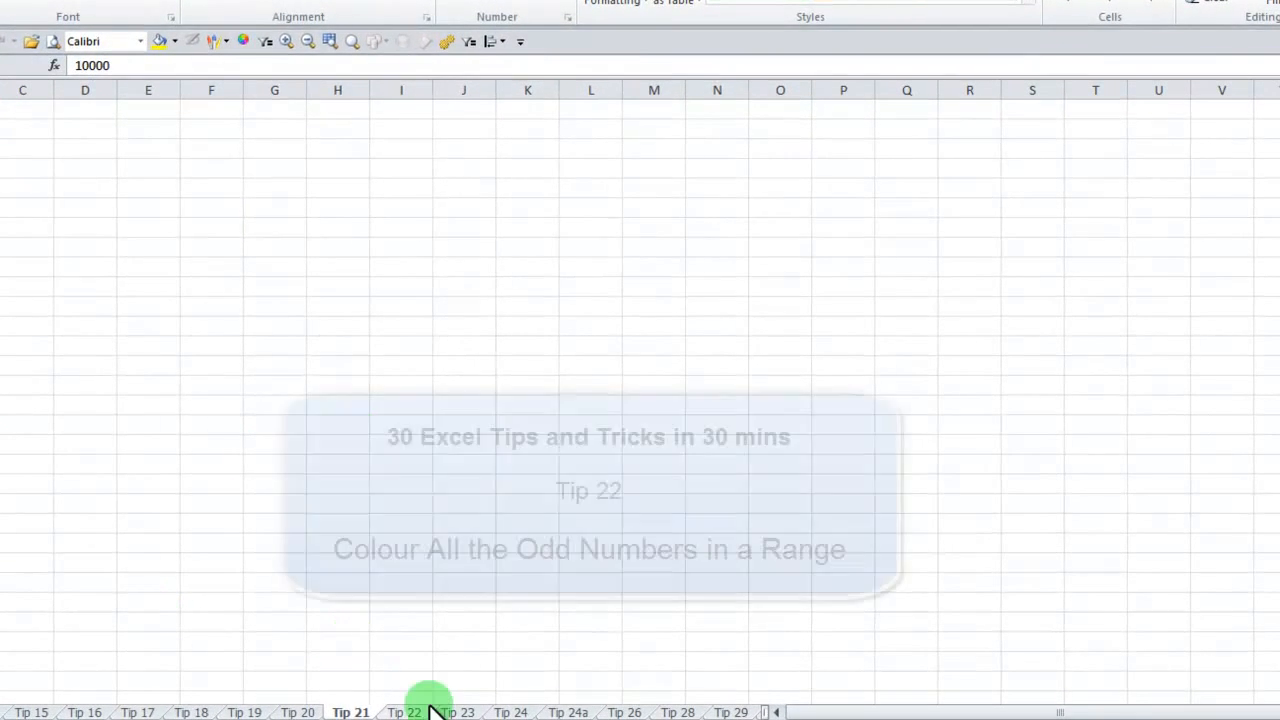
On the Tip 22 sheet, enter the test numbers 1 in U7 and 2 in U8
click(407, 710)
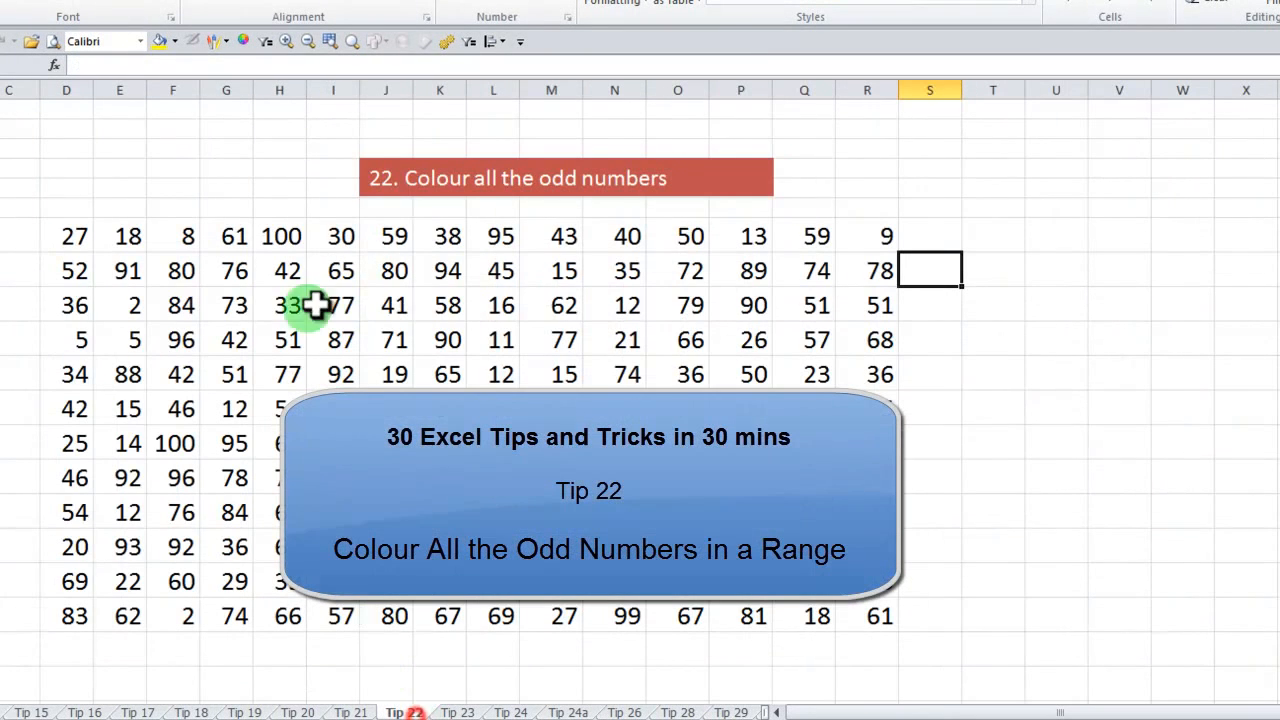
click(1054, 388)
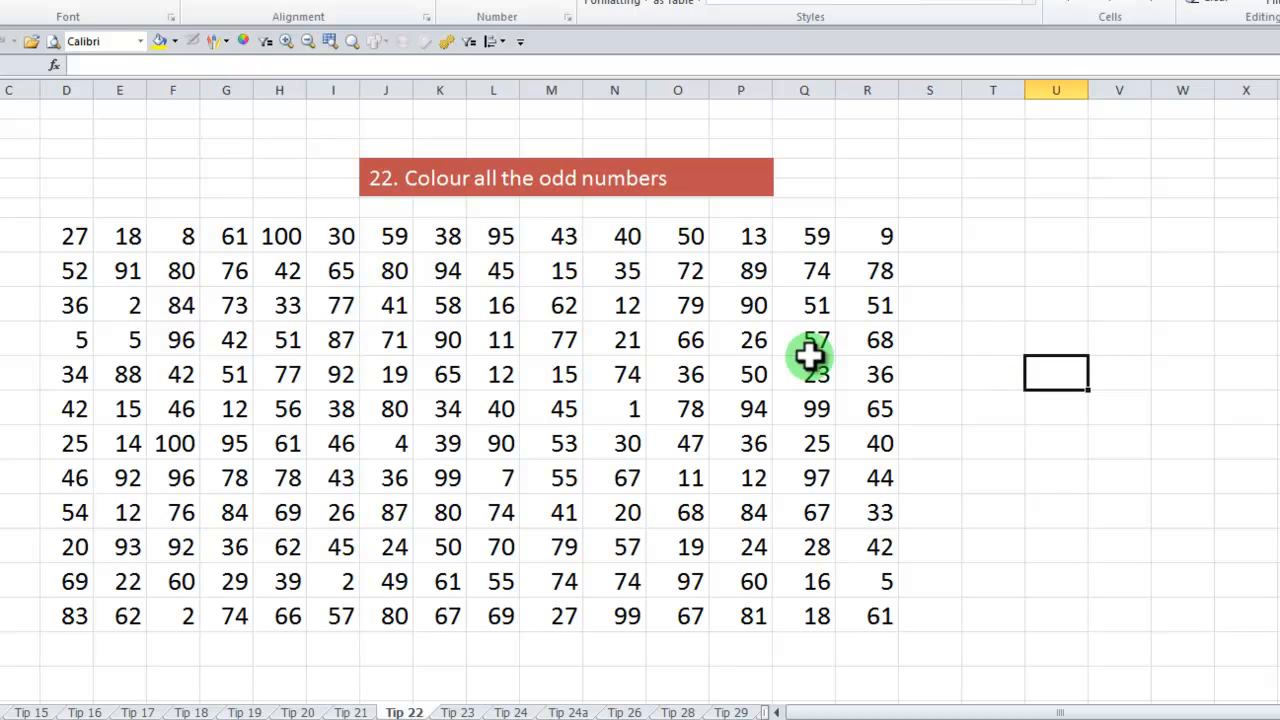
drag(74, 232, 863, 623)
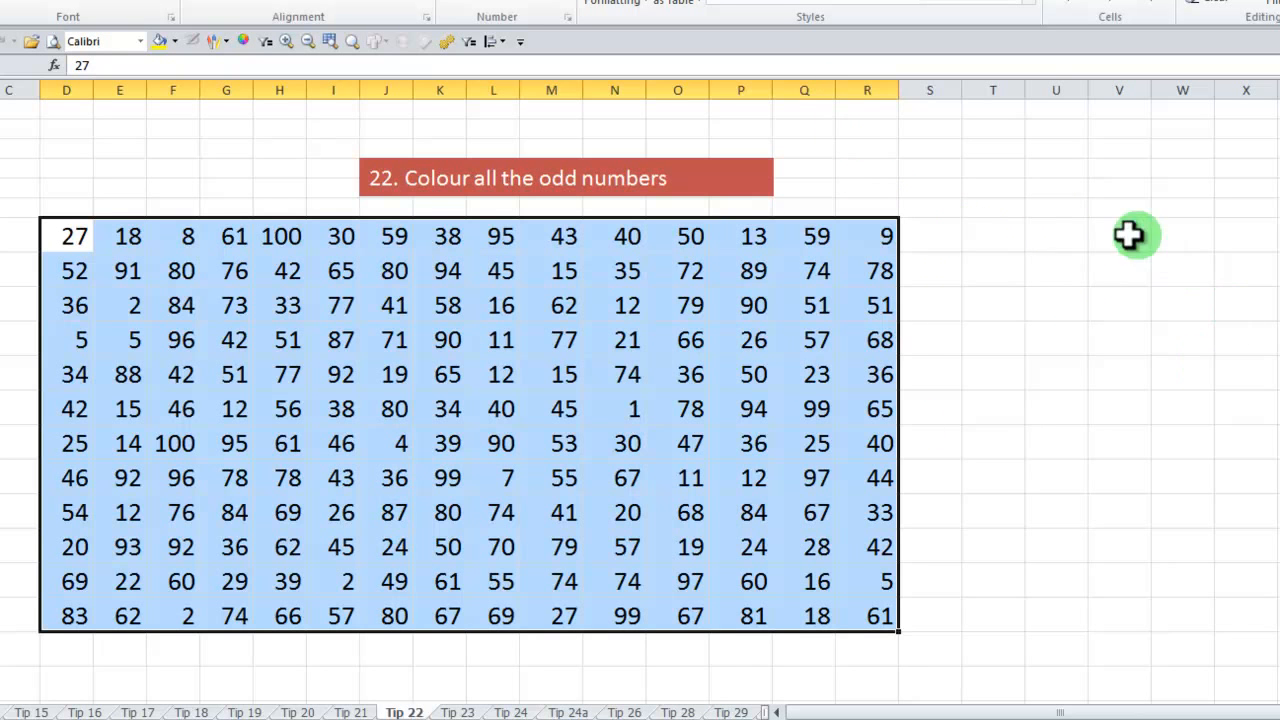
click(1047, 235)
text(1)
key(Return)
text(2)
key(Return)
Enter =MOD(U7,2) in V7 and copy the formula to V8
key(Up)
key(Right)
key(Up)
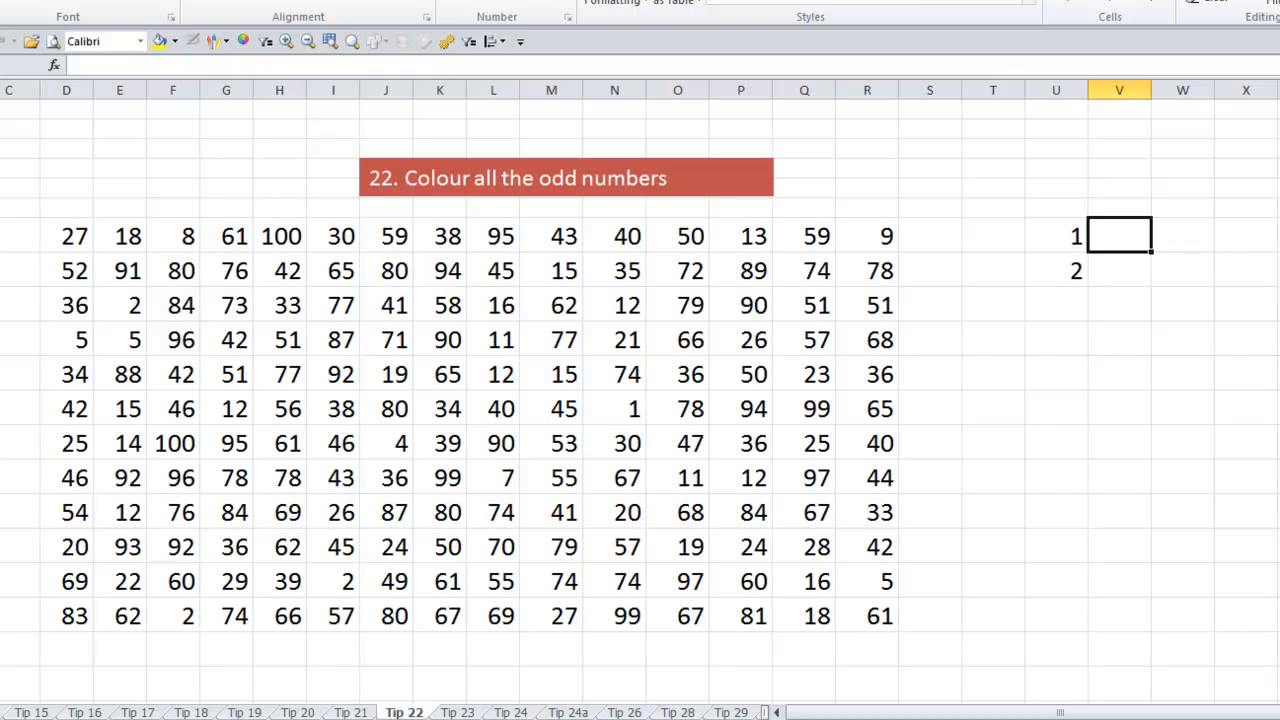
text(=mod()
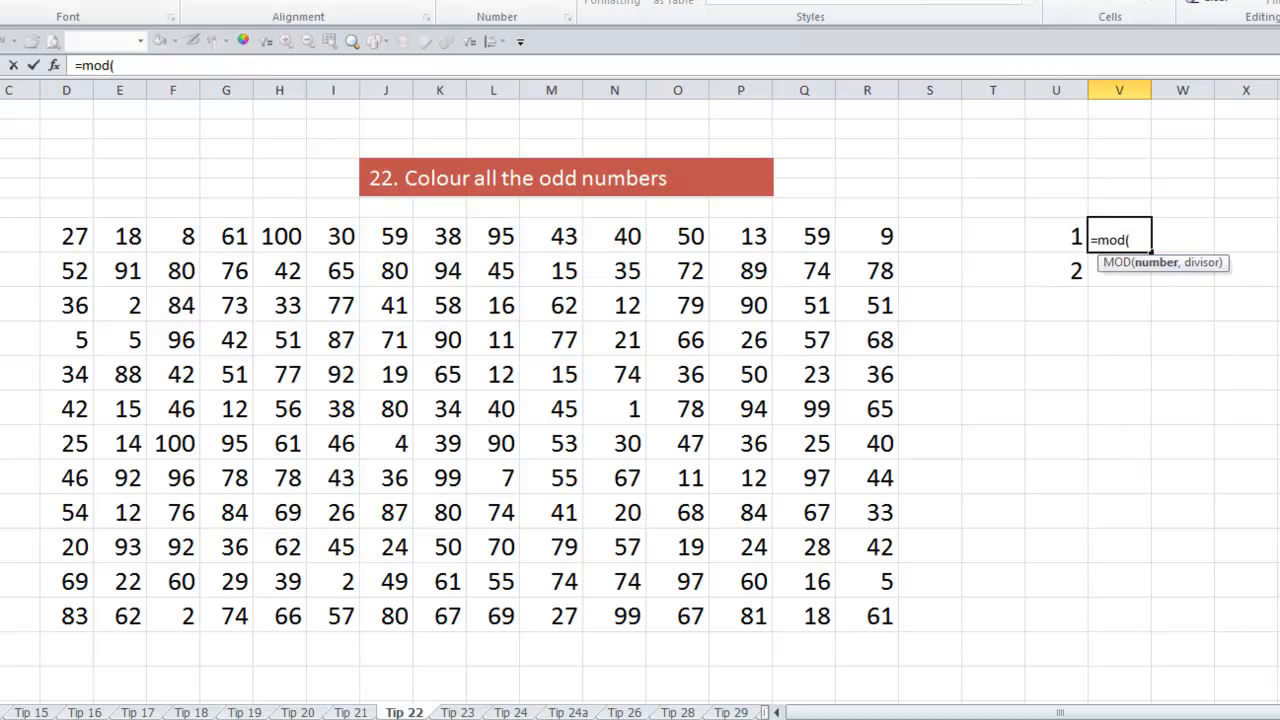
key(Left)
text(,2)
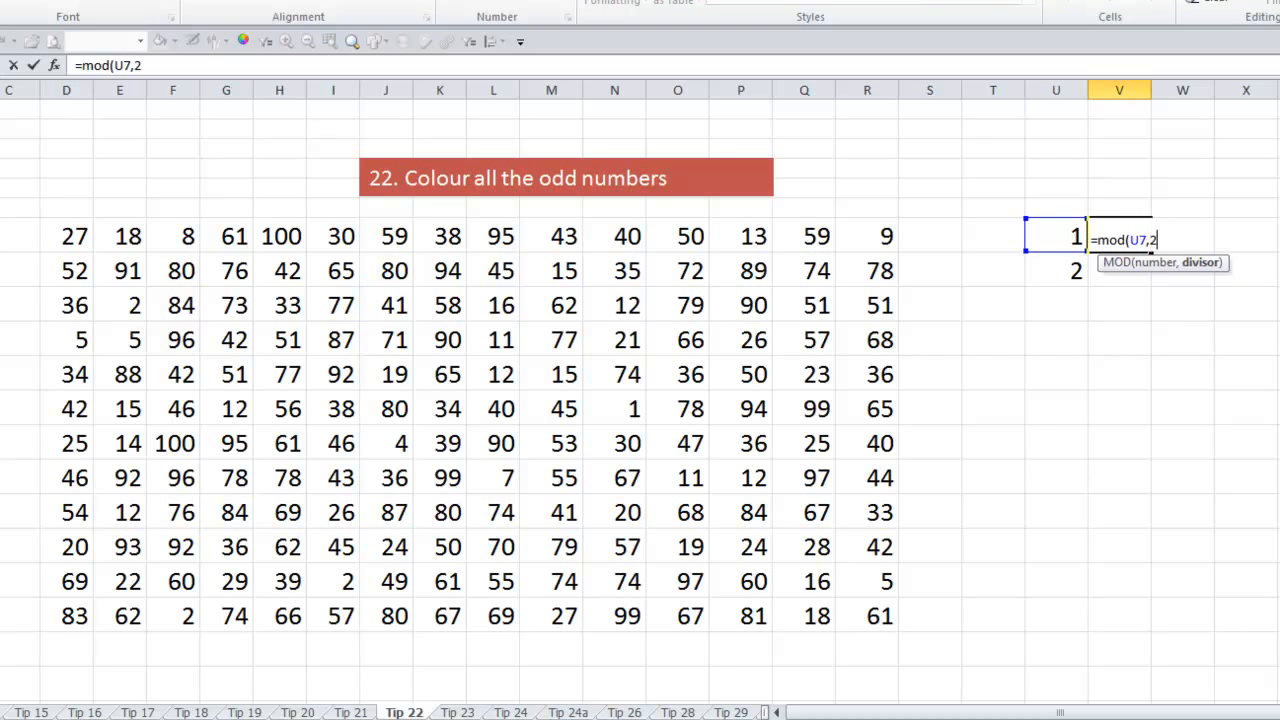
text())
key(Return)
key(Up)
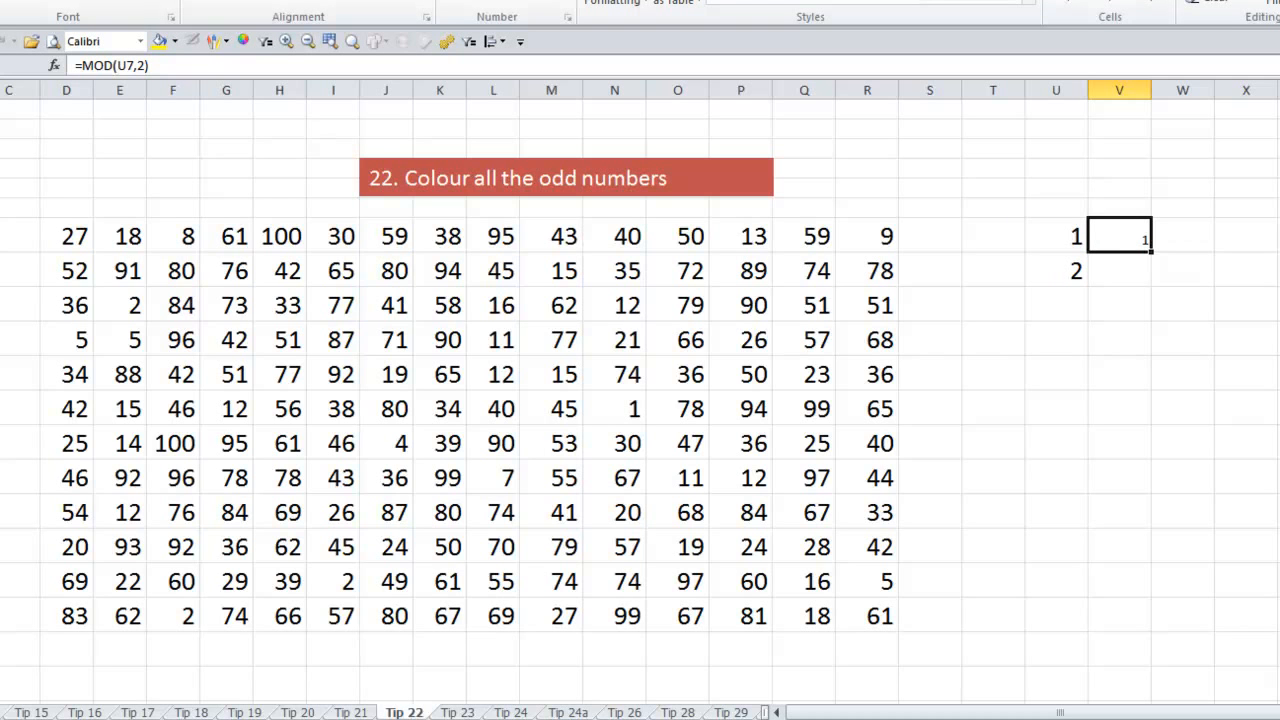
key(ctrl+c)
key(Down)
key(Return)
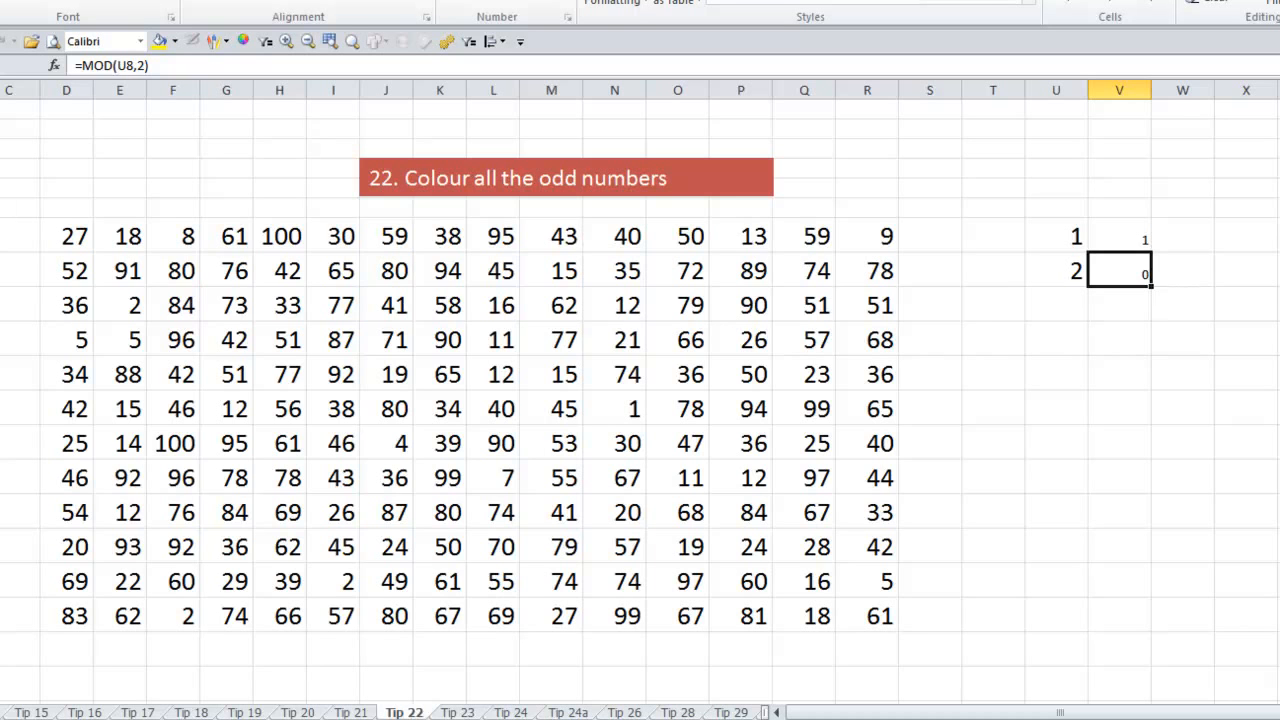
Add the test number 3 in U9 and copy the MOD formula from V8 to V9
key(Left)
key(Down)
text(3)
key(Tab)
key(Up)
key(ctrl+c)
key(Down)
key(Return)
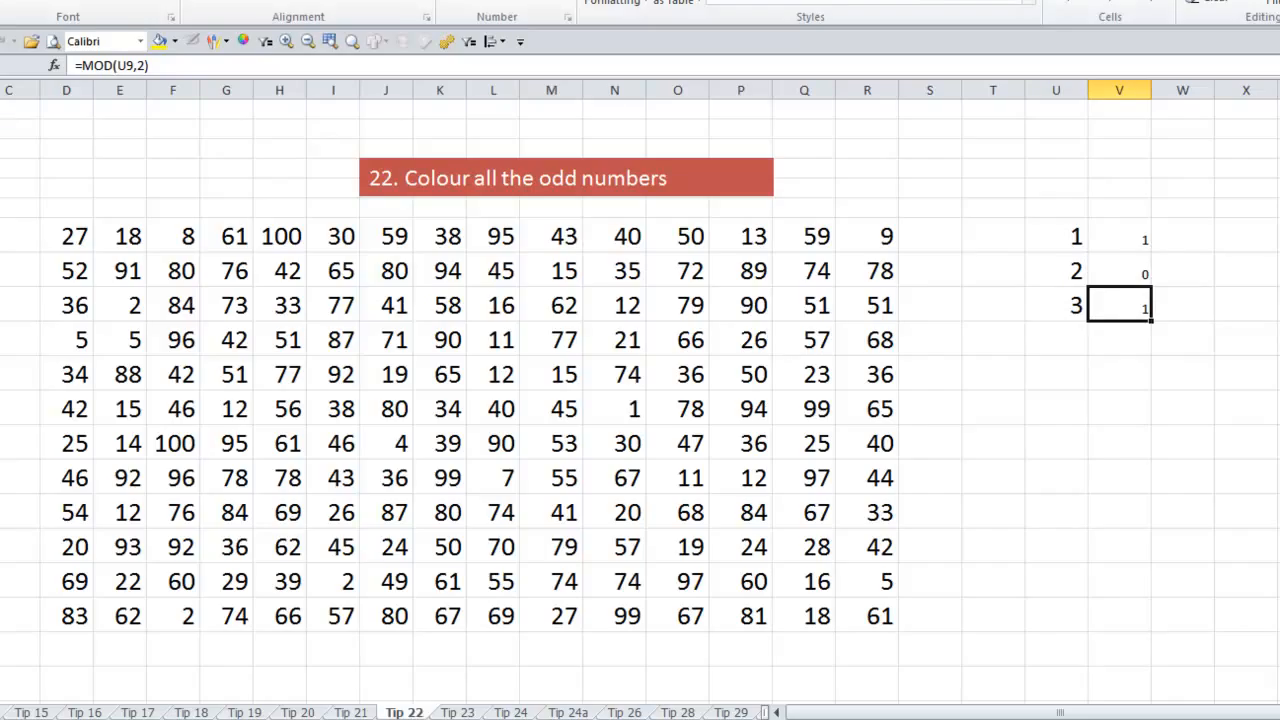
Start a new conditional formatting rule for D7:R18 that uses a formula to determine which cells to format
drag(63, 234, 851, 611)
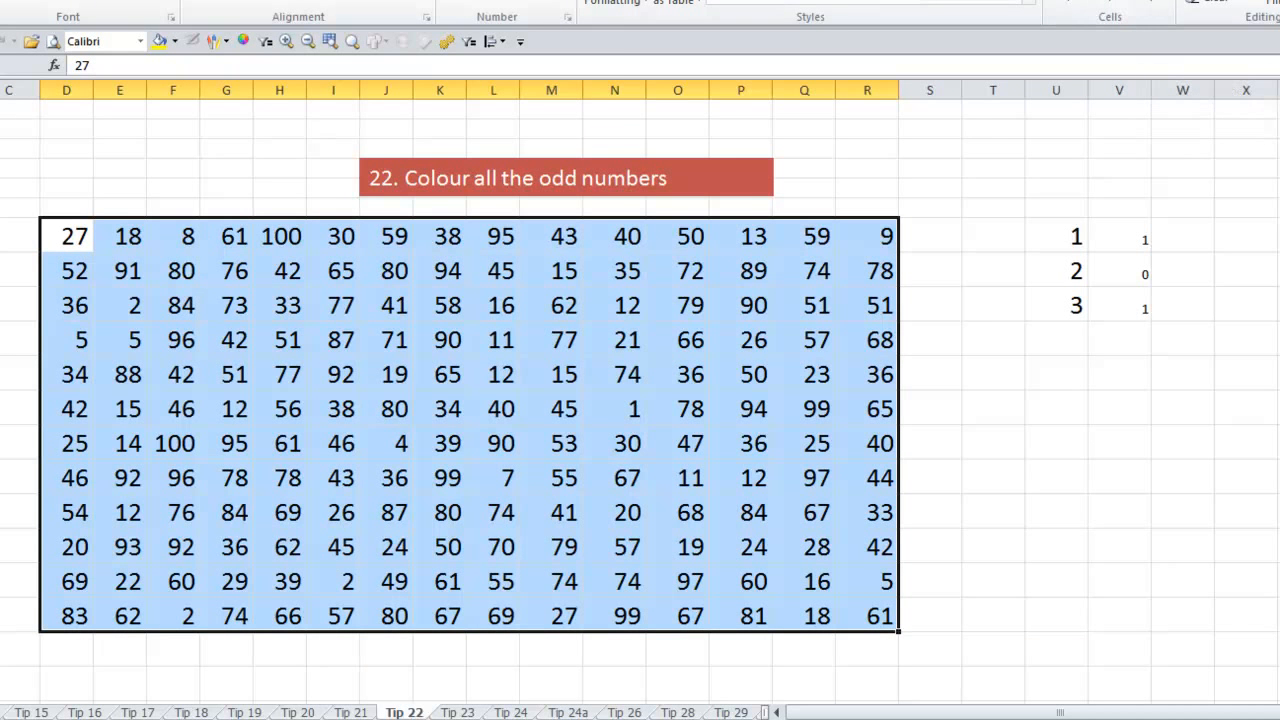
click(640, 5)
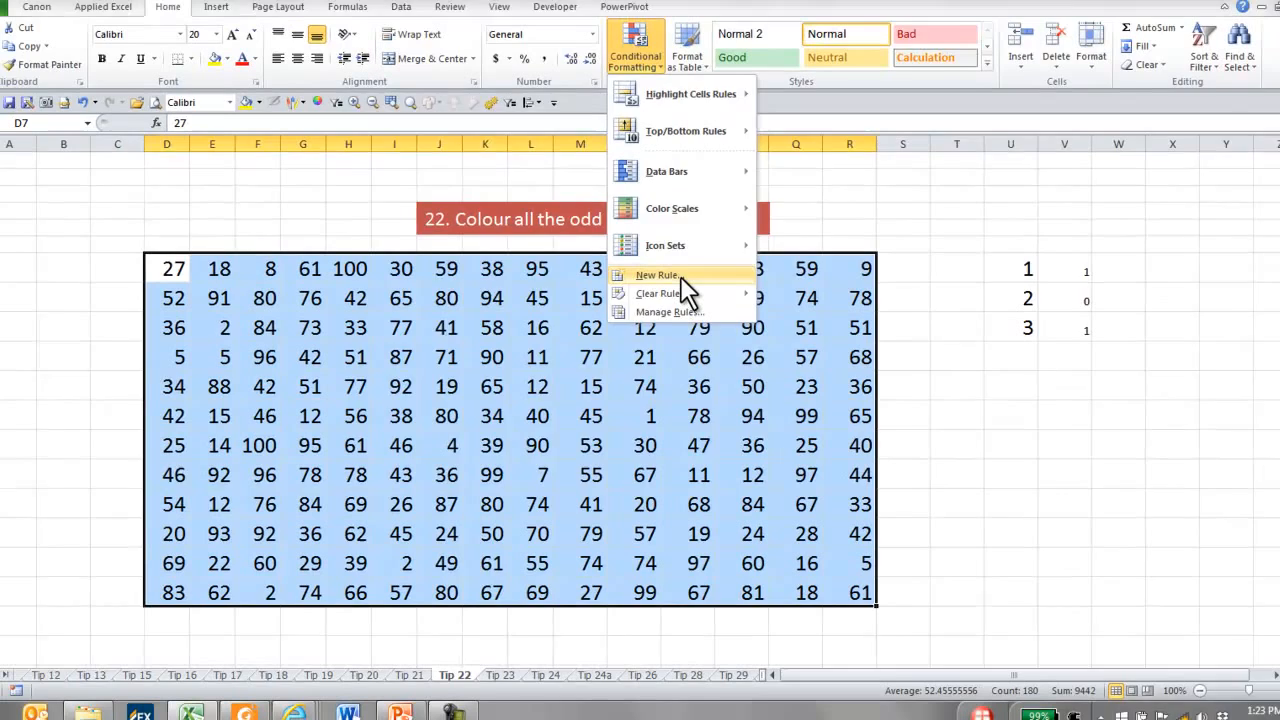
click(648, 243)
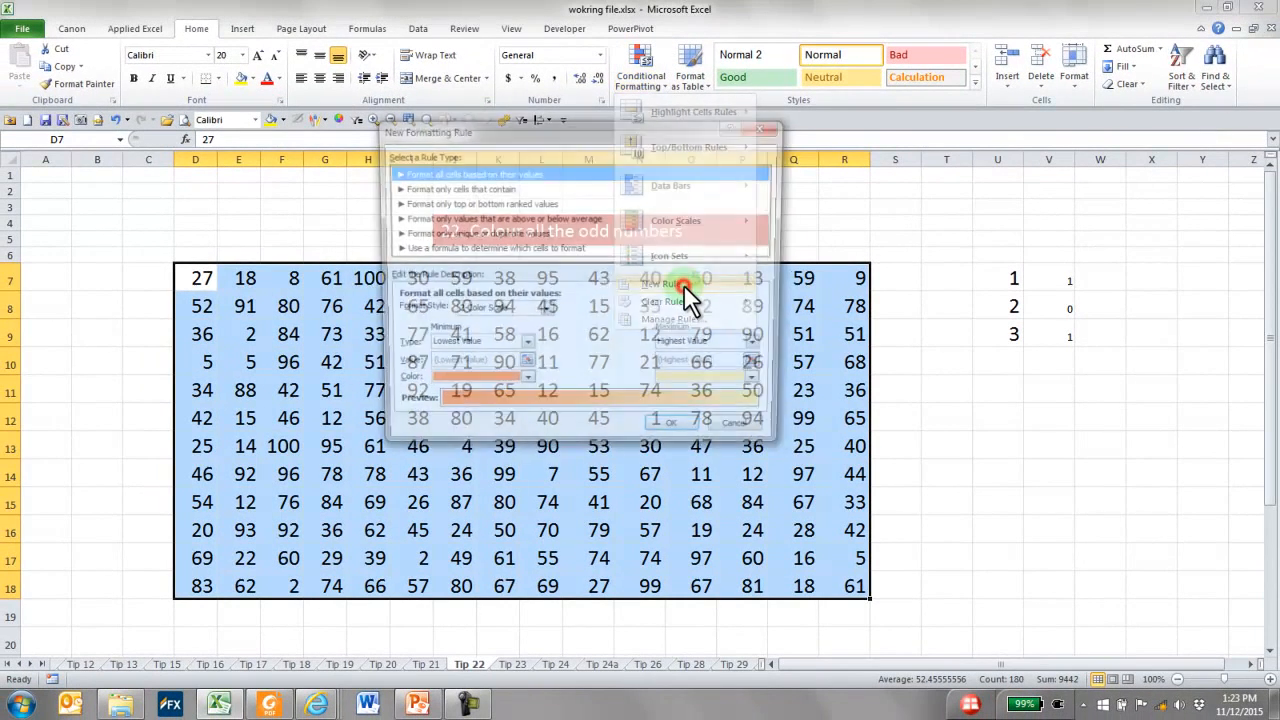
click(472, 249)
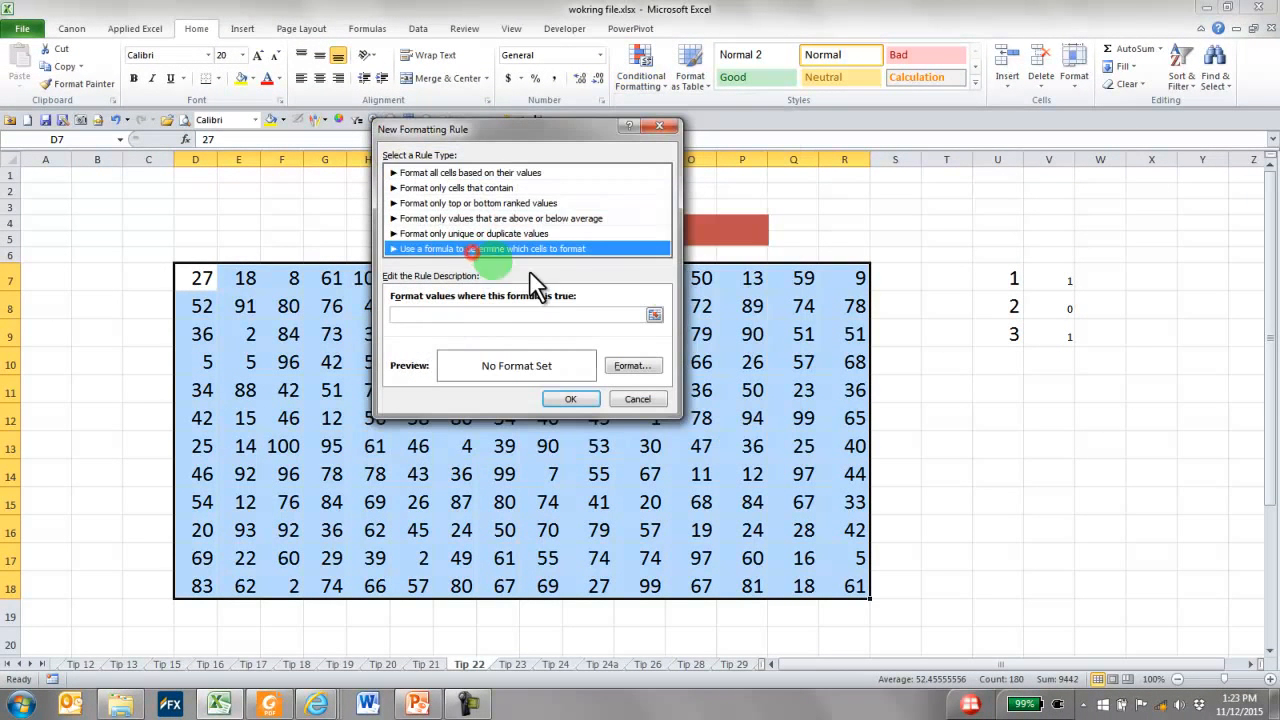
Set the rule's formula to =mod(D7,2)=1 with a relative reference to D7
click(449, 314)
text(=mod()
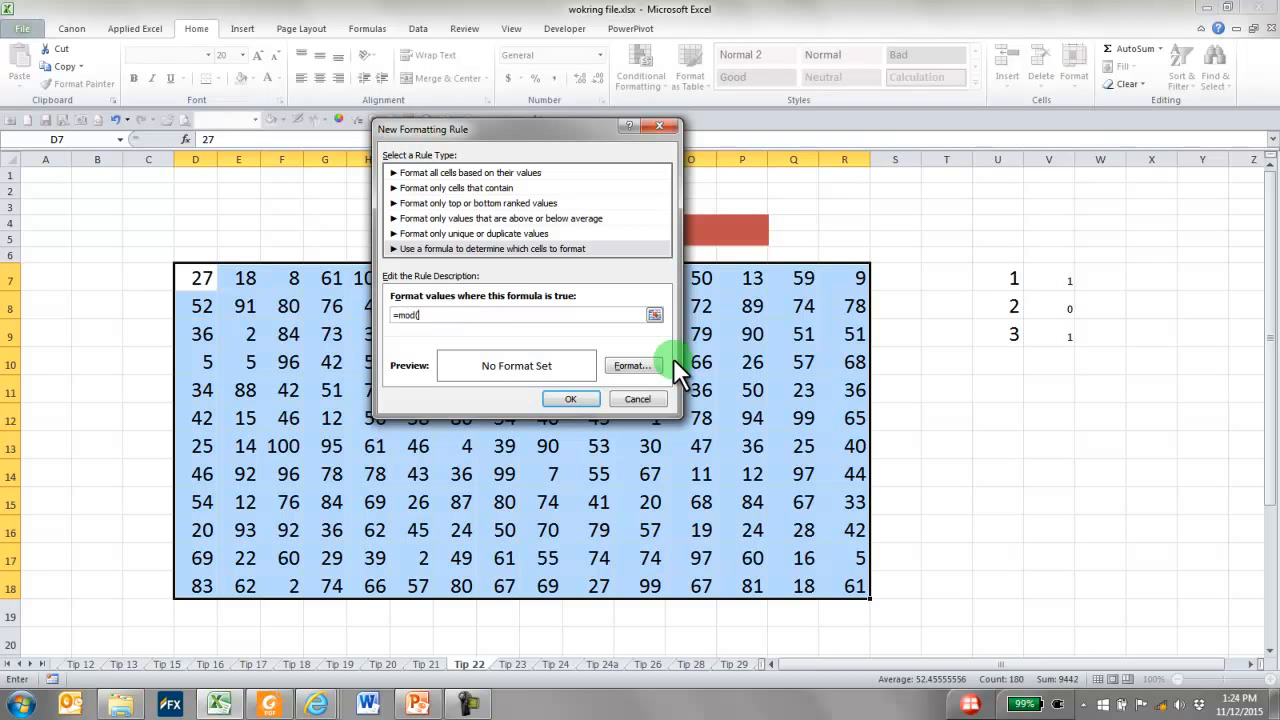
click(200, 283)
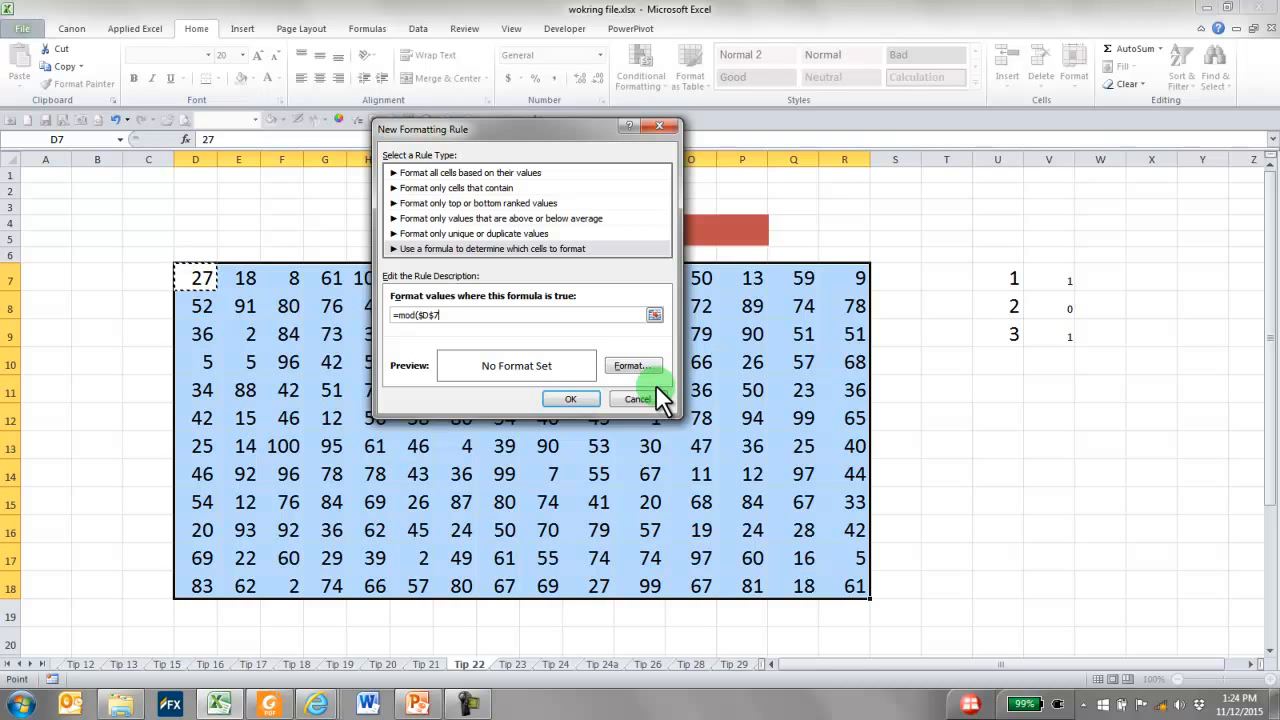
key(F4)
key(F4)
key(F4)
text(,2))
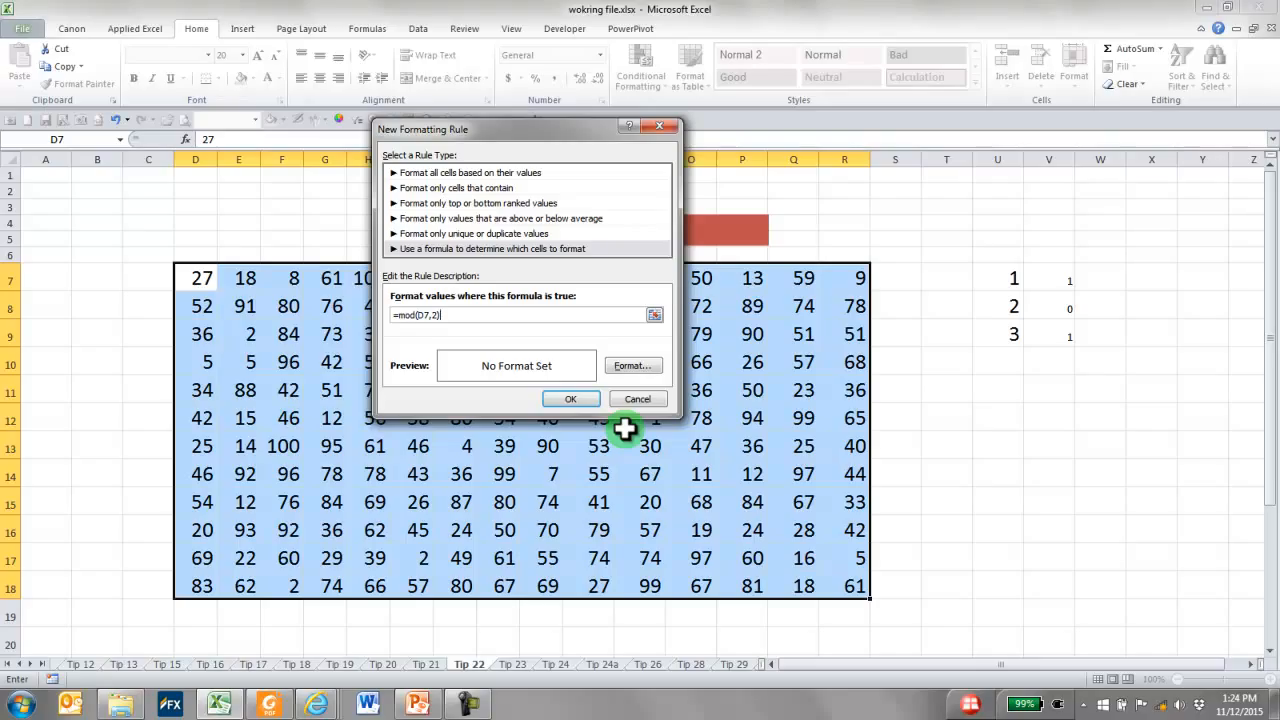
text(=1)
Give the rule a light red fill and apply it to the number range
click(630, 366)
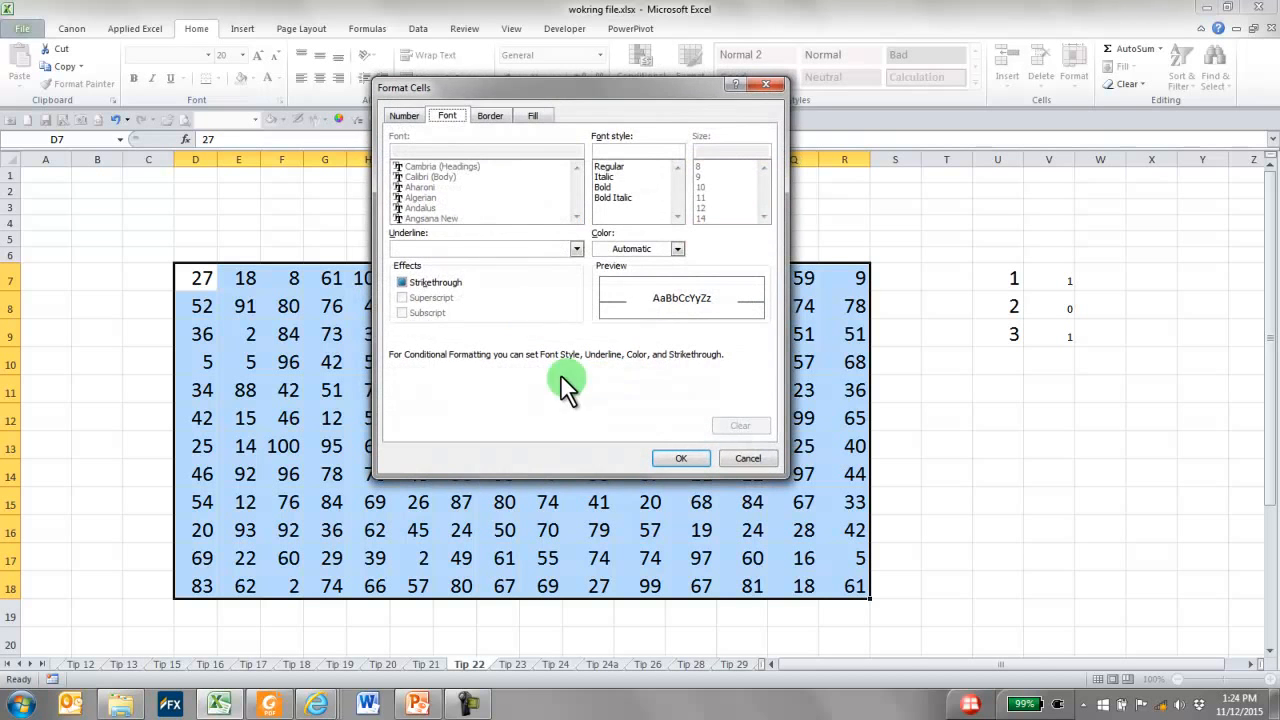
click(530, 116)
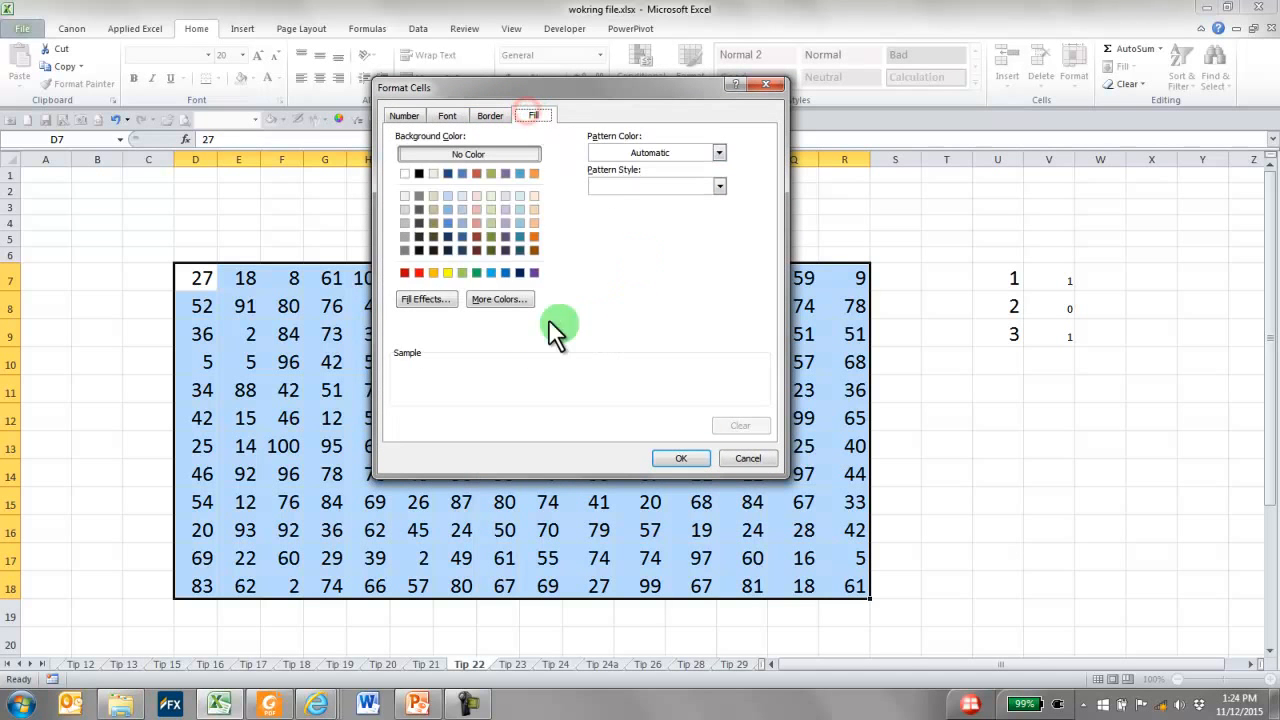
click(477, 212)
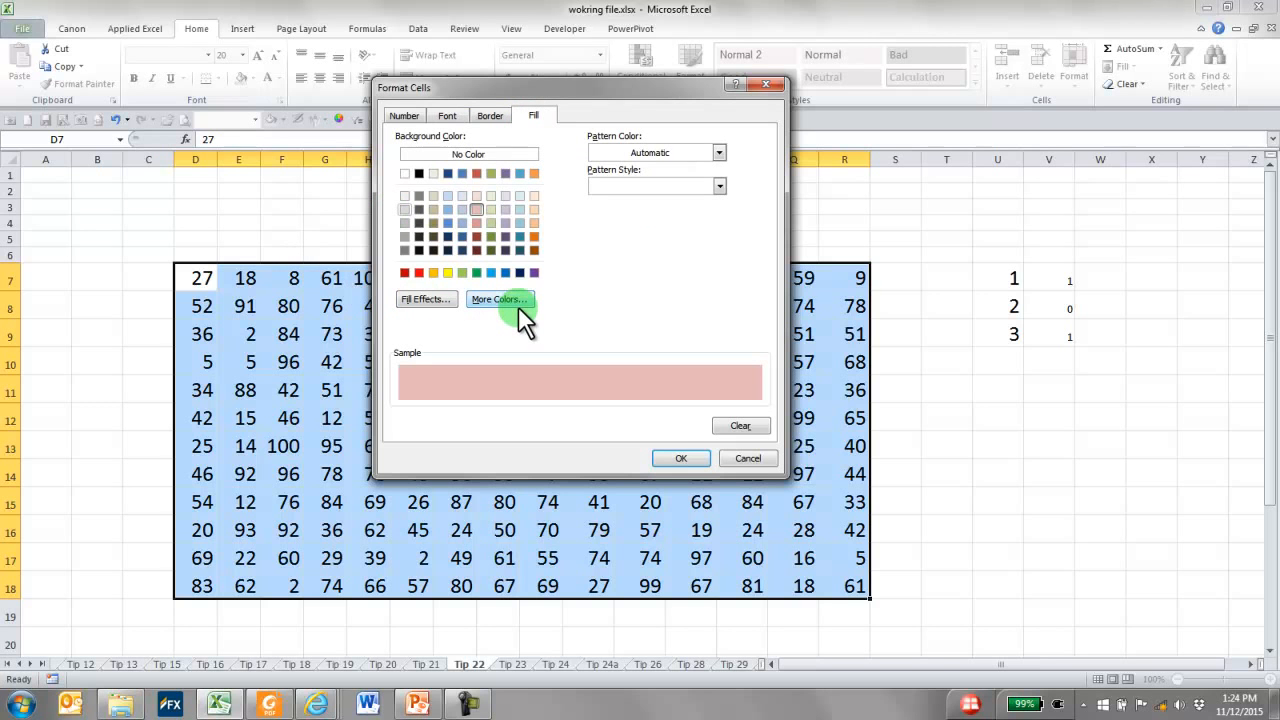
click(680, 456)
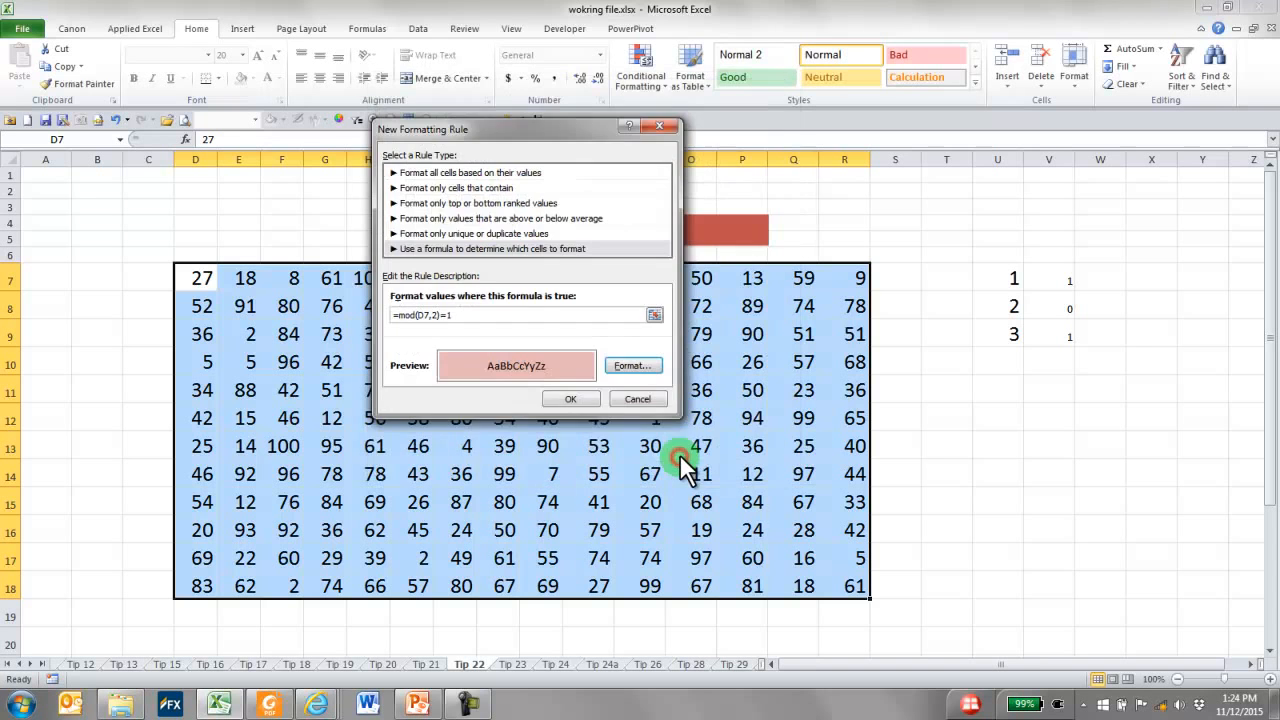
click(584, 395)
click(918, 252)
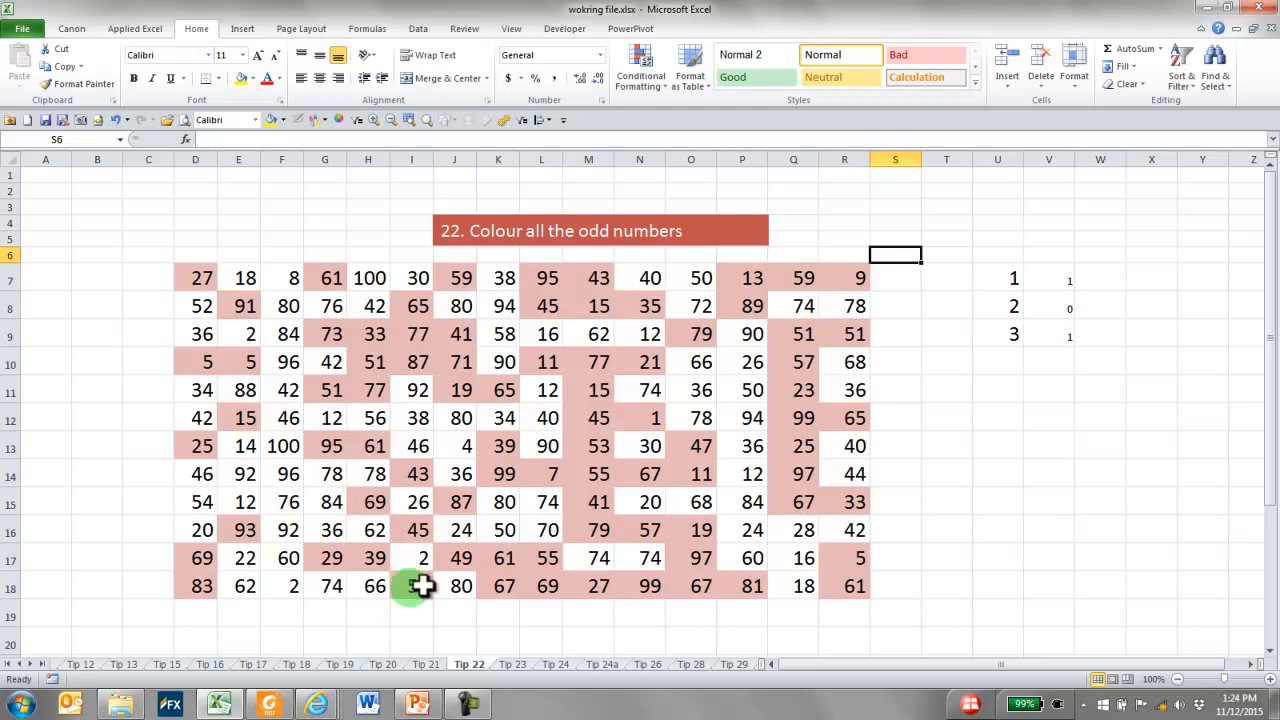
On the Tip 23 sheet, widen column B to make room for the Big Cap names
click(345, 270)
click(168, 190)
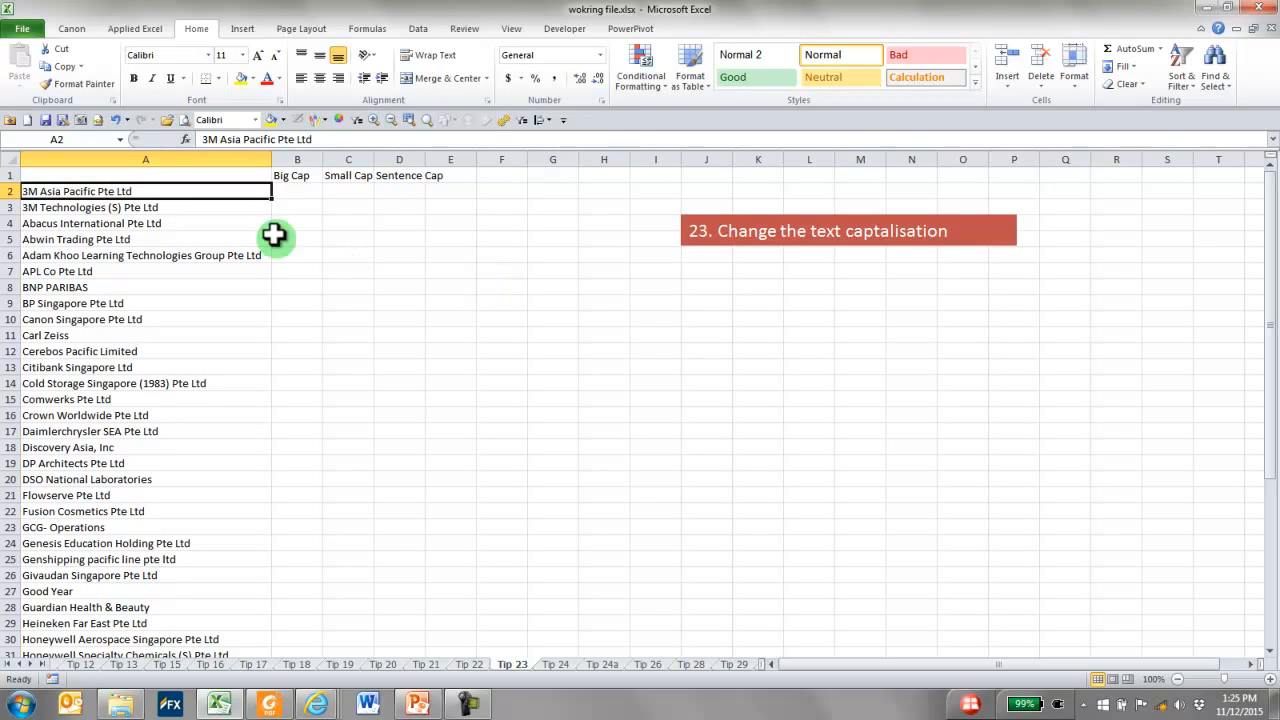
drag(322, 161, 397, 158)
Enter =UPPER(A2) in B2 to show the first company name in all capitals
click(329, 190)
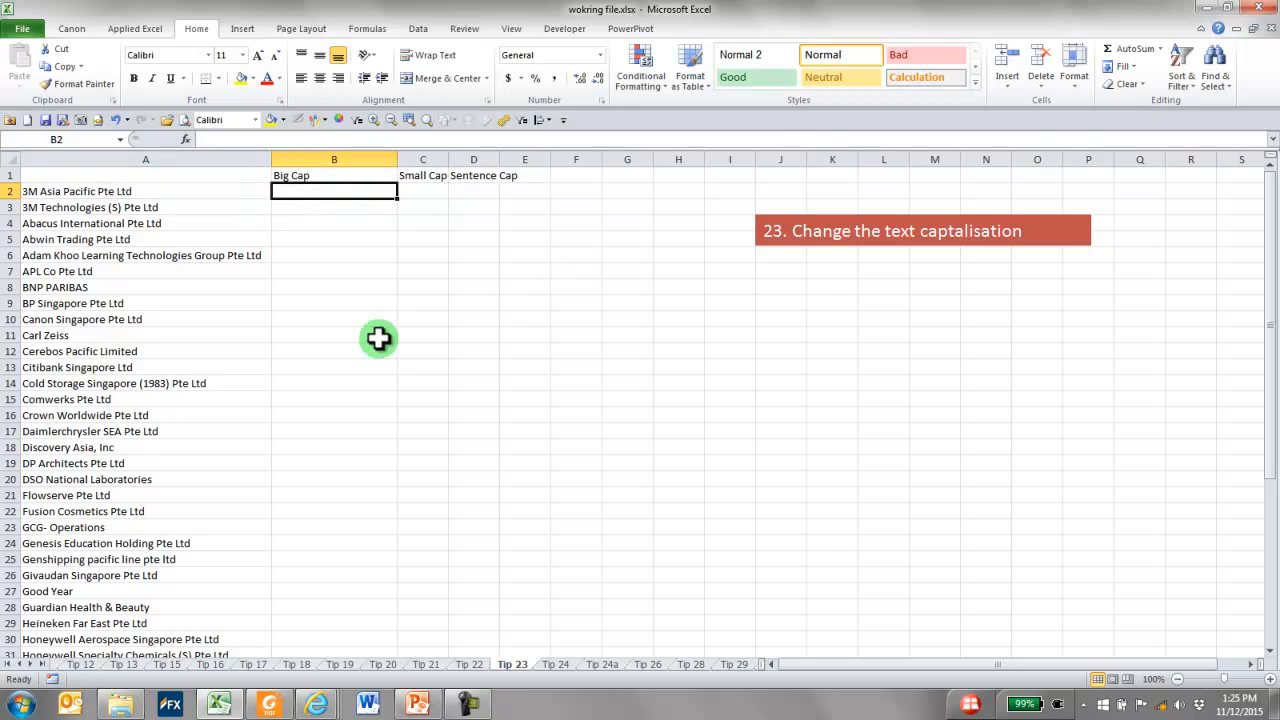
text(=uppe)
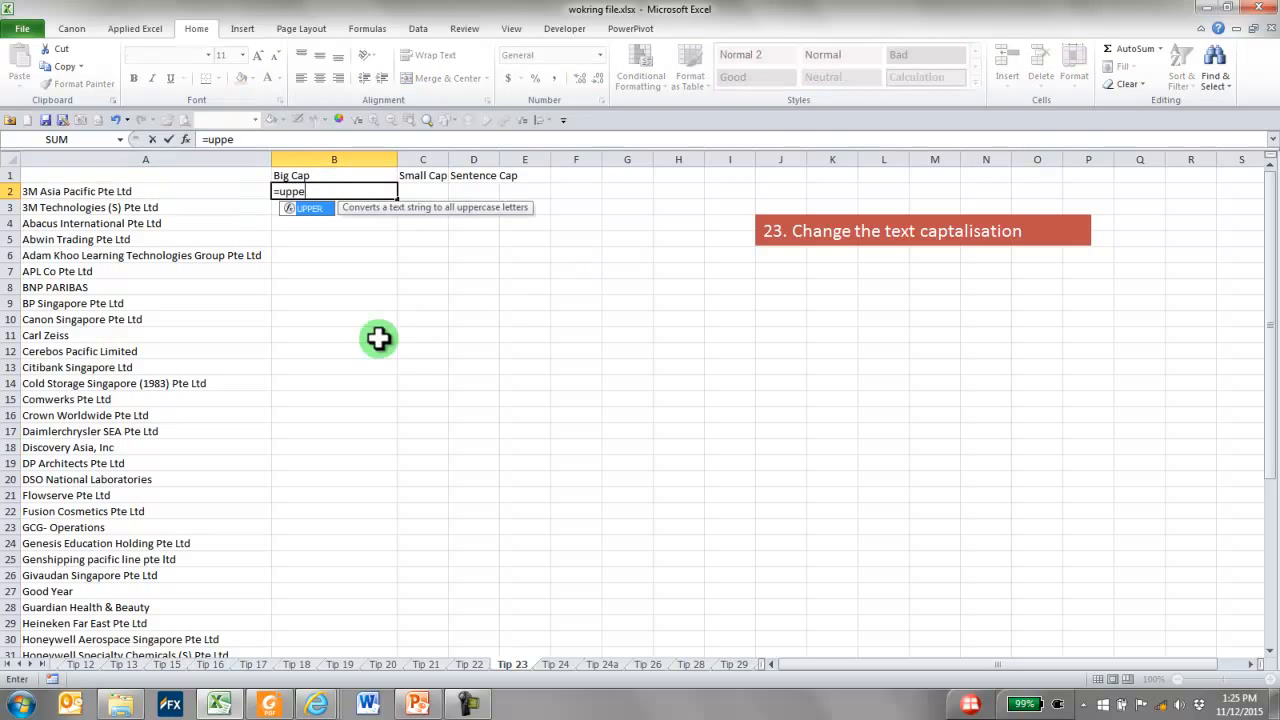
text(r()
click(148, 191)
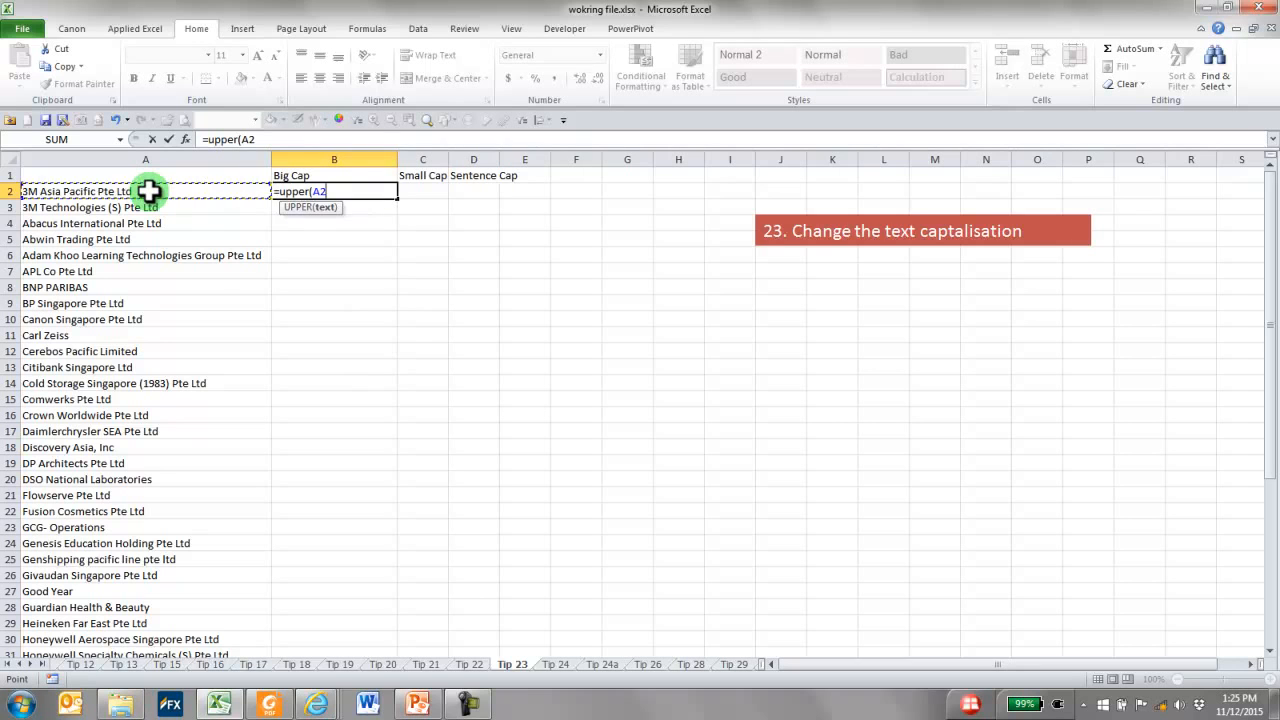
text())
key(Return)
key(Up)
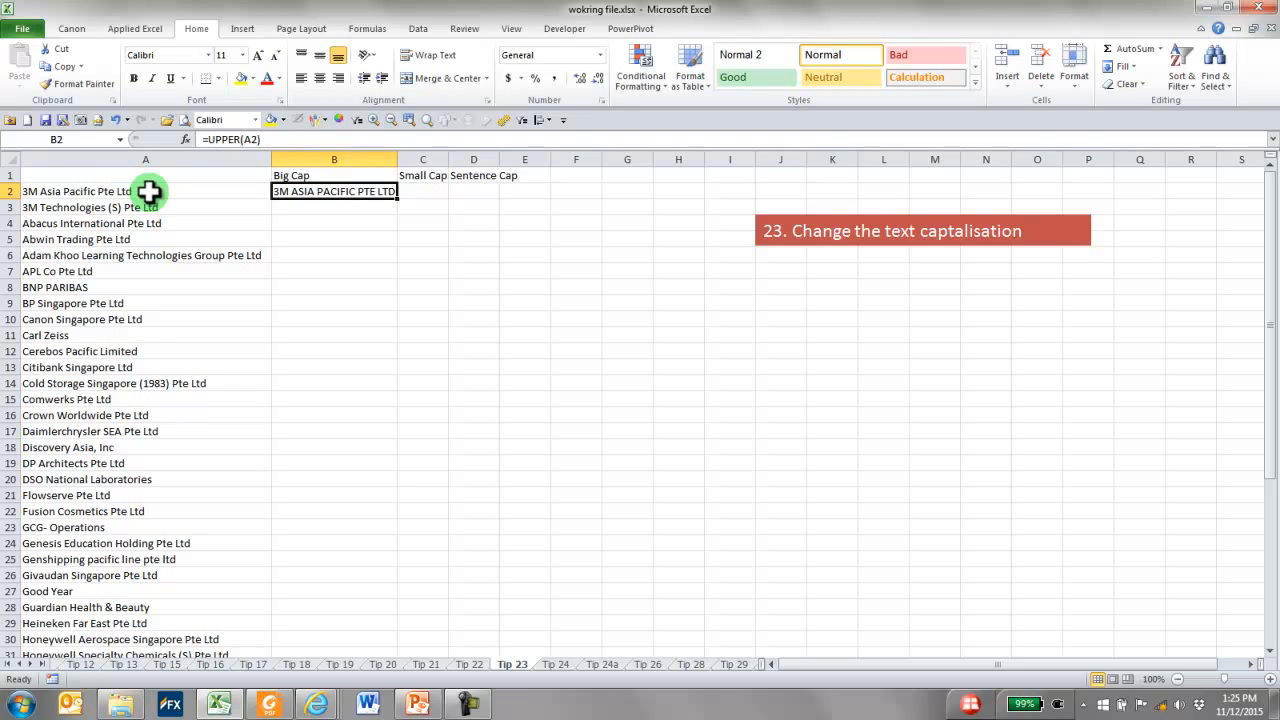
Enter =LOWER(A2) in C2 under Small Cap and widen column C to fit the name
click(417, 195)
text(=l)
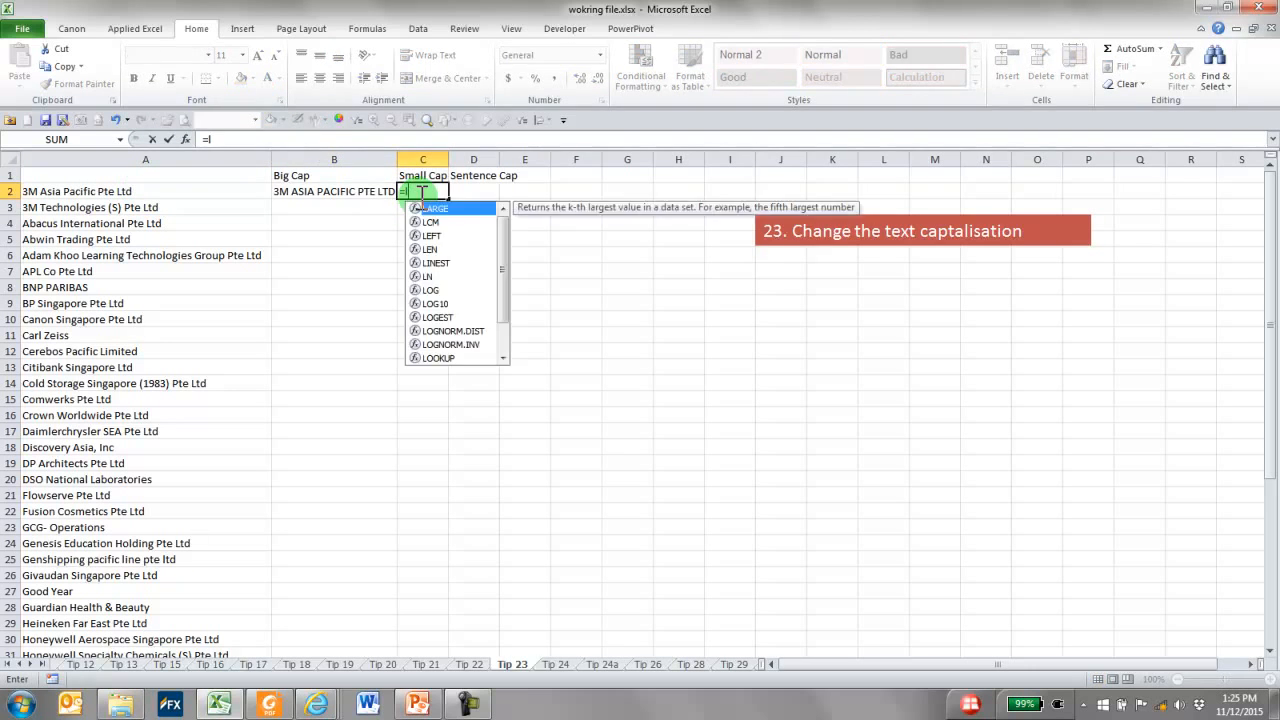
text(ower()
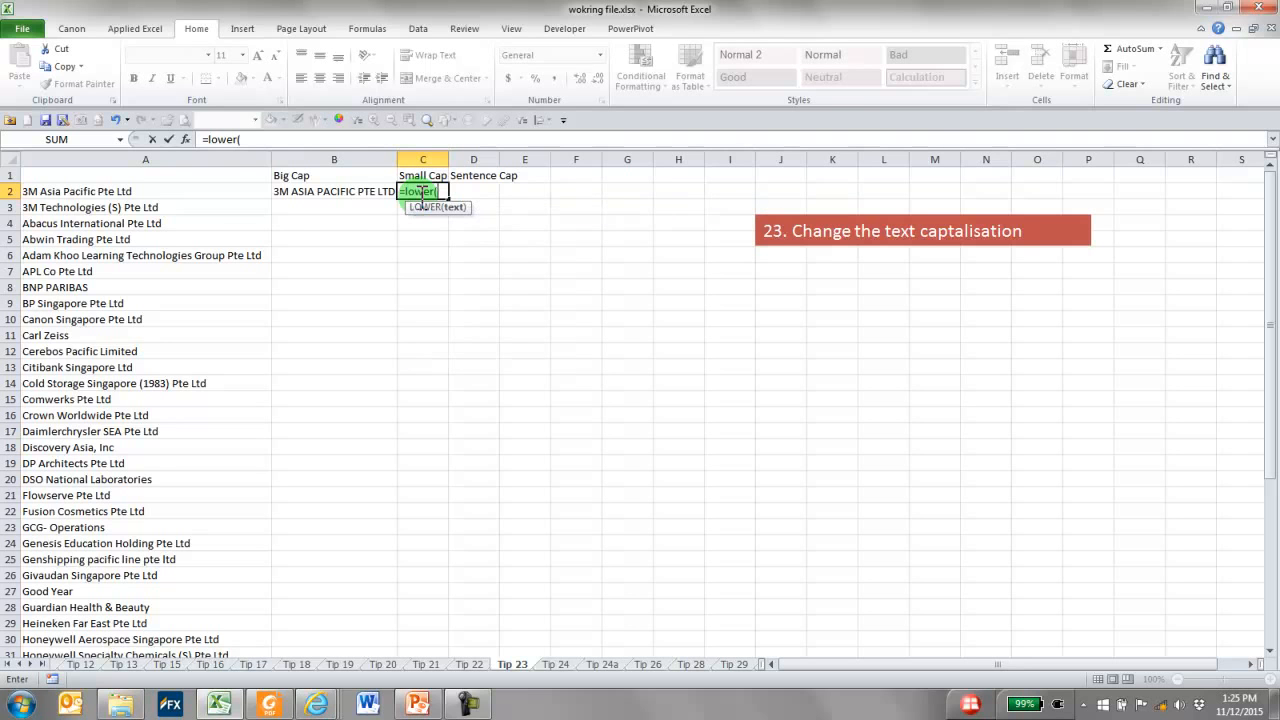
click(208, 191)
text())
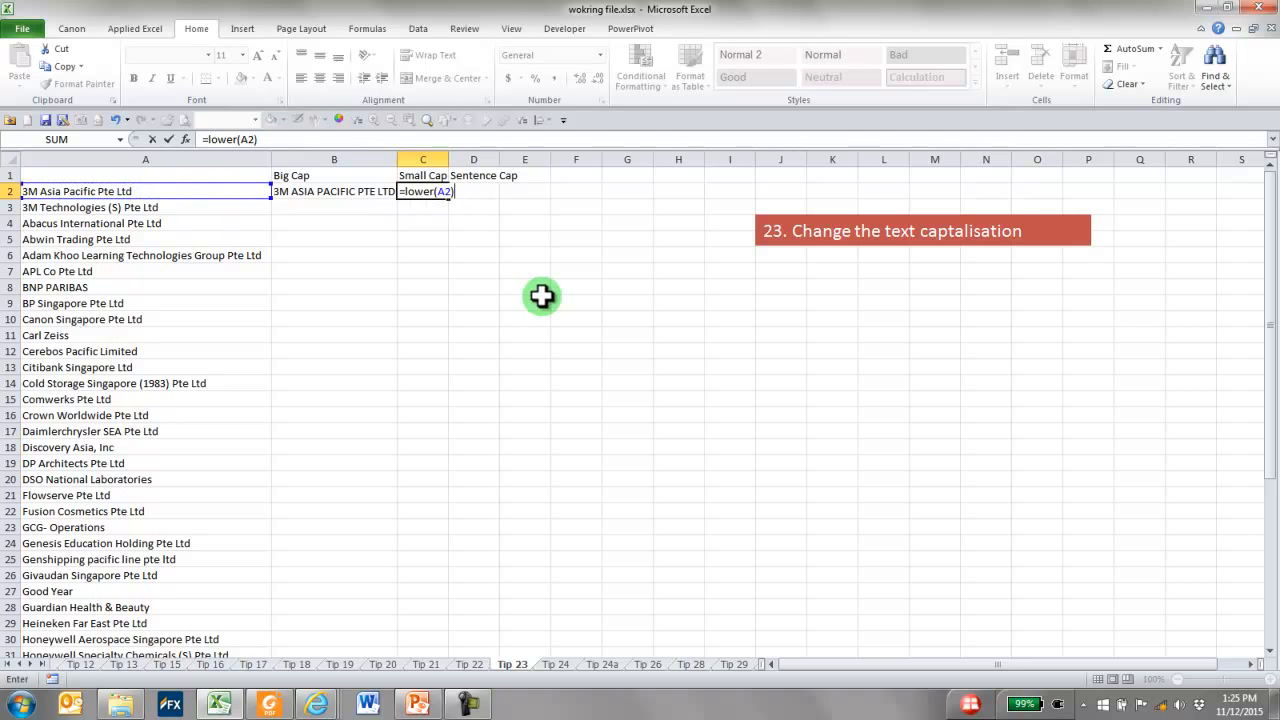
key(ctrl+Return)
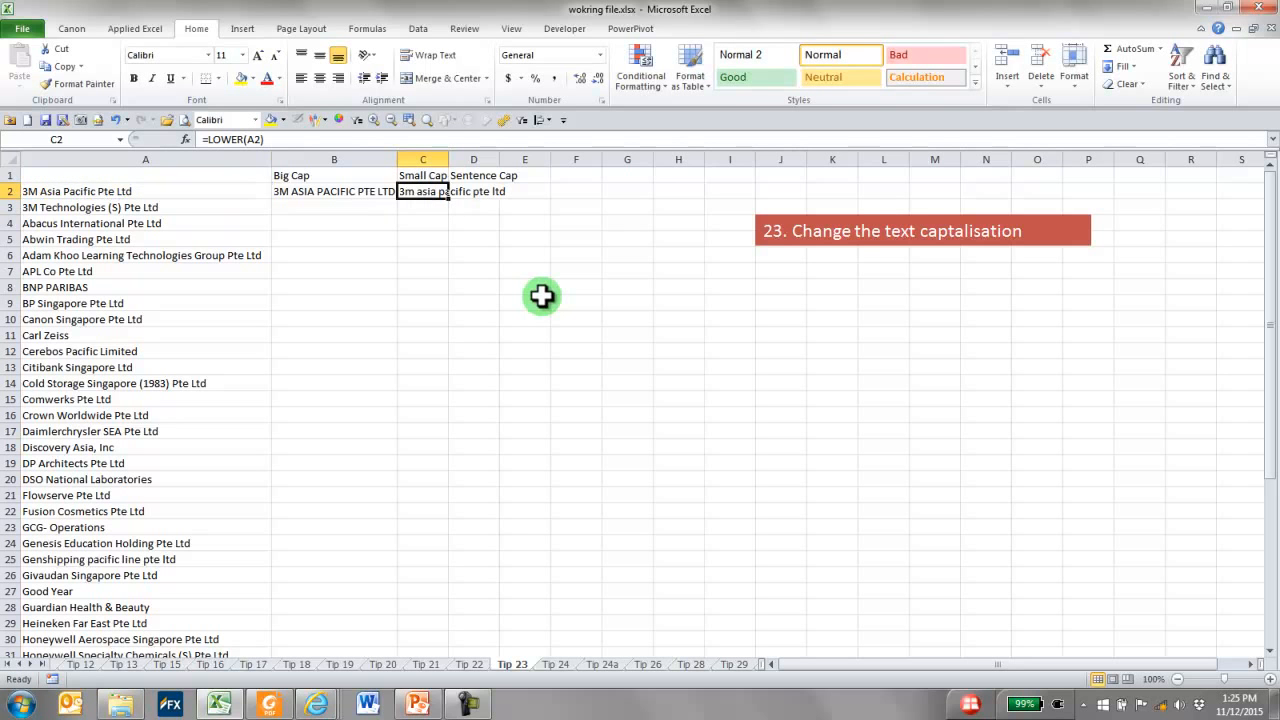
drag(448, 160, 541, 162)
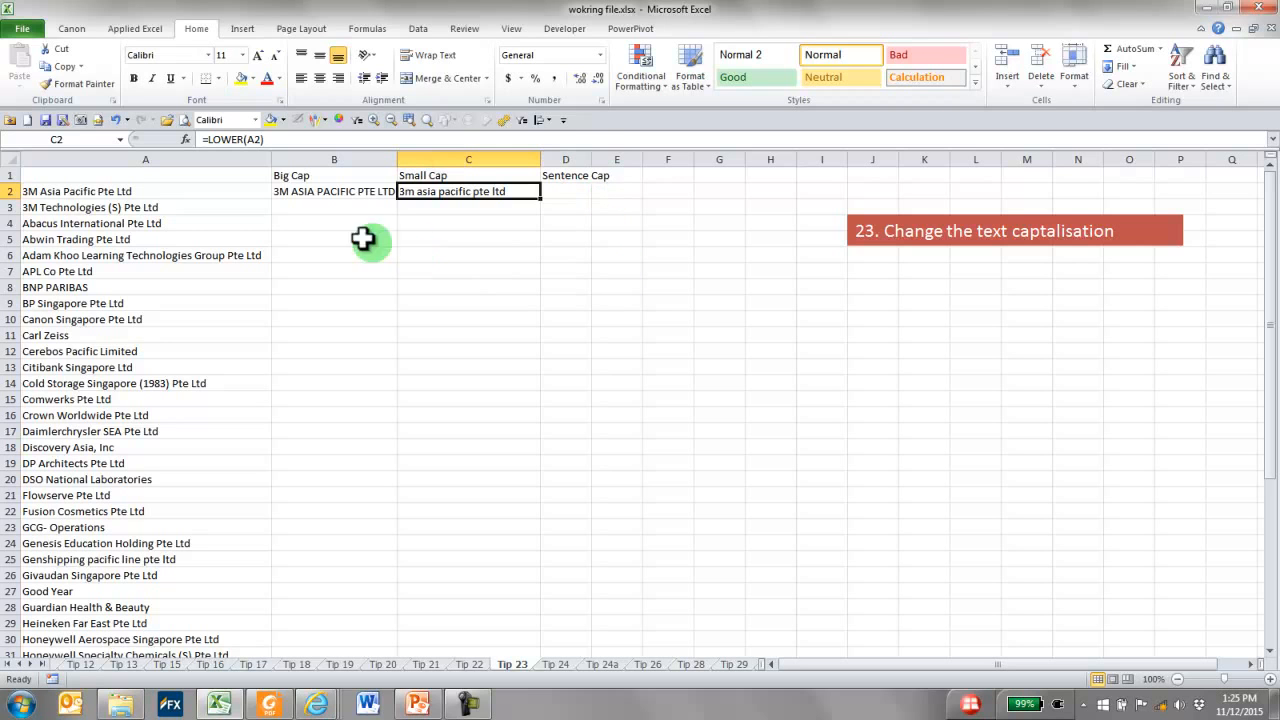
Enter =PROPER(B2) in D2 under Sentence Cap and widen column D to fit the name
drag(320, 191, 427, 193)
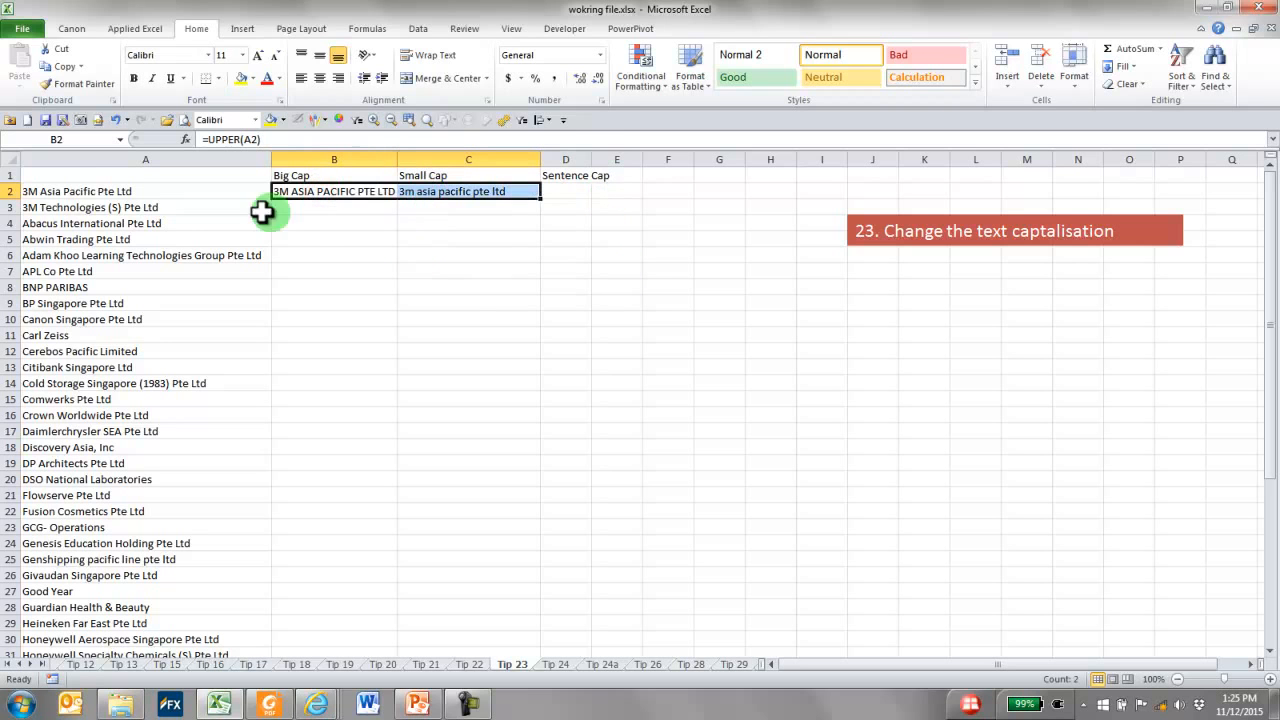
click(100, 194)
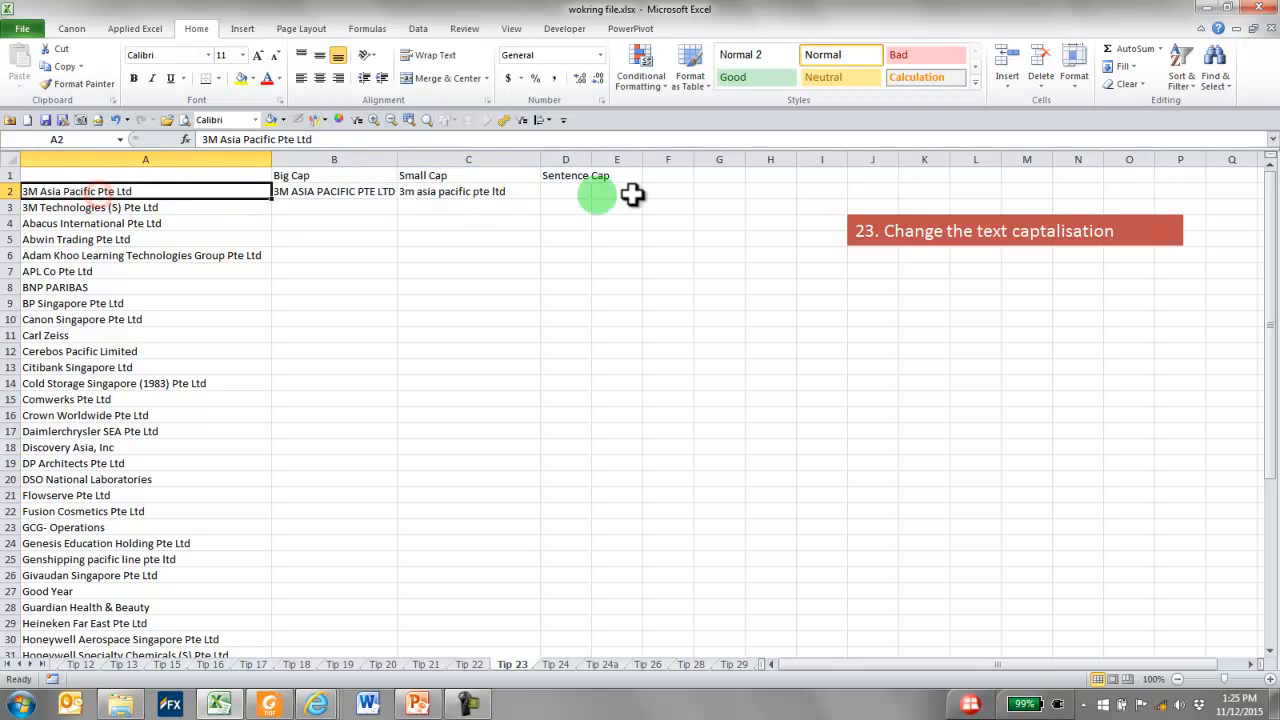
click(570, 190)
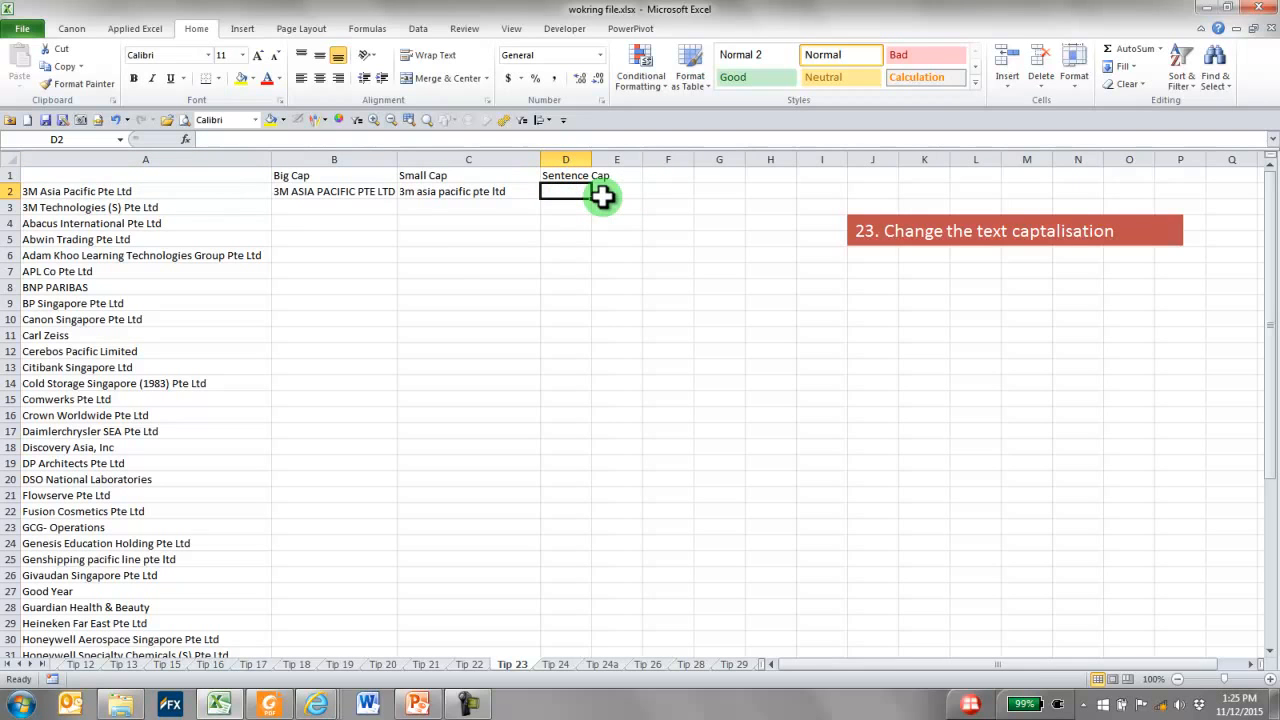
text(=)
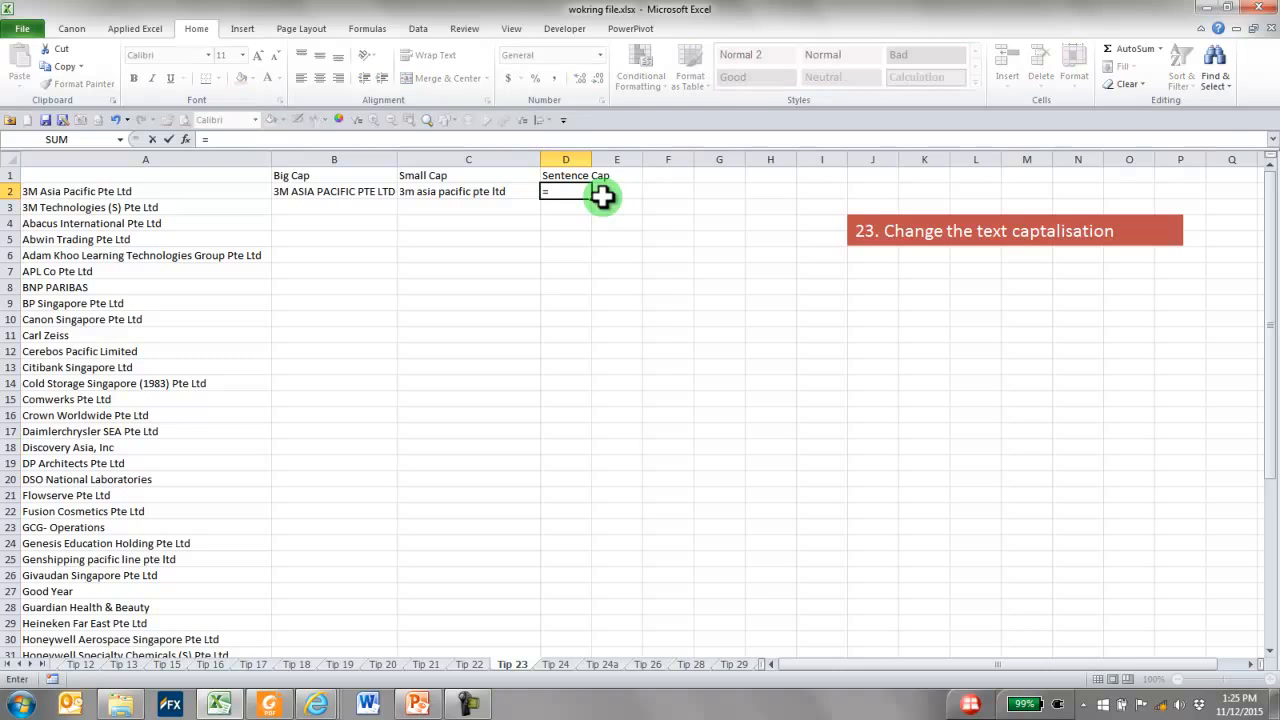
text(prop)
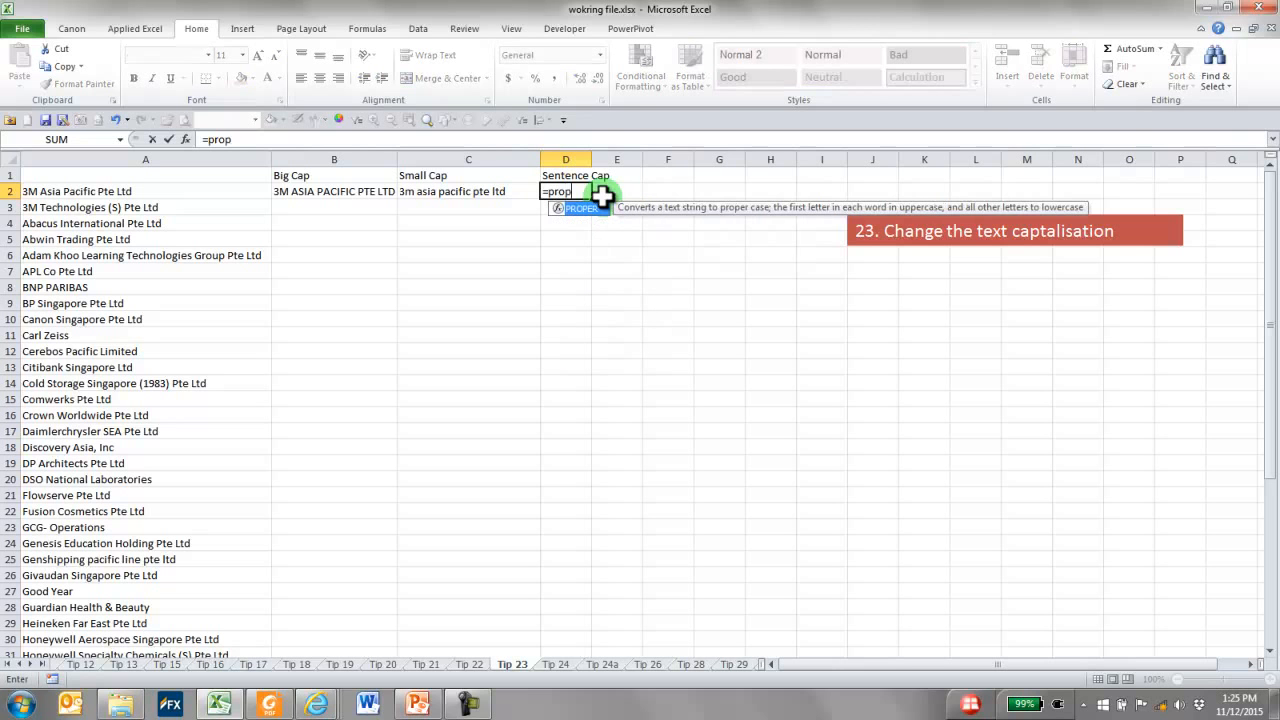
text(er()
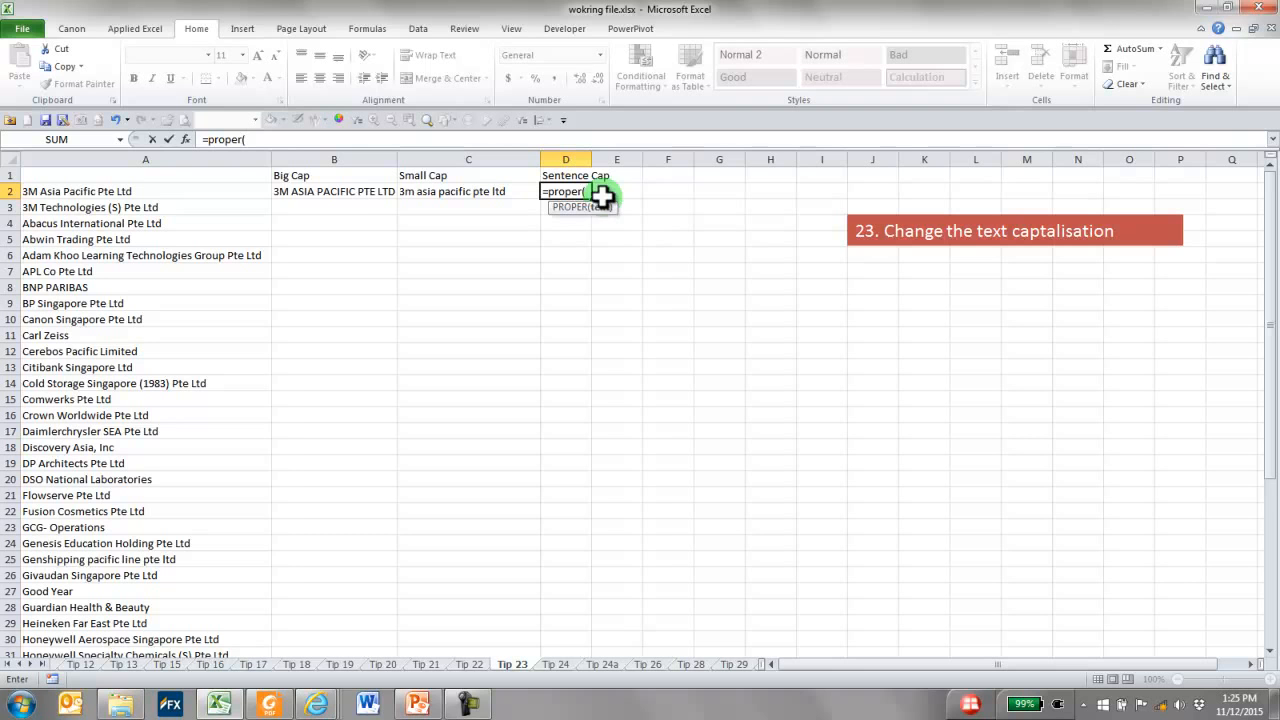
click(311, 189)
text())
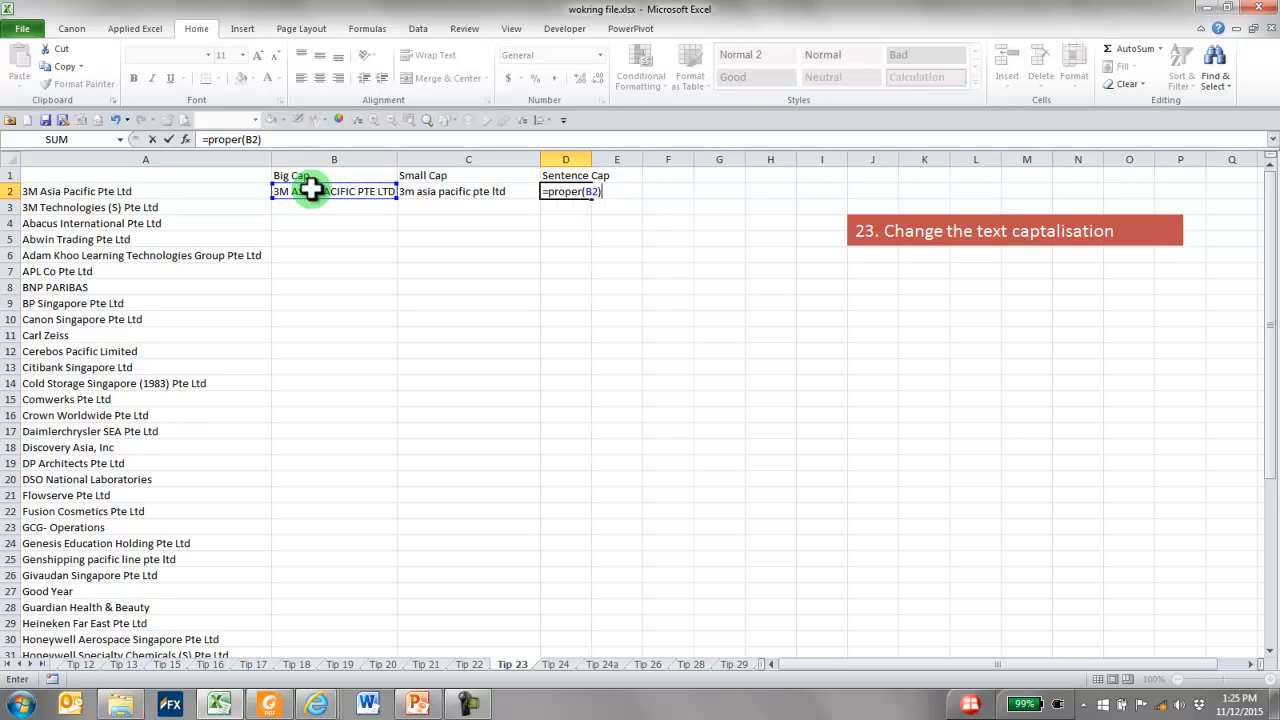
key(Return)
key(Up)
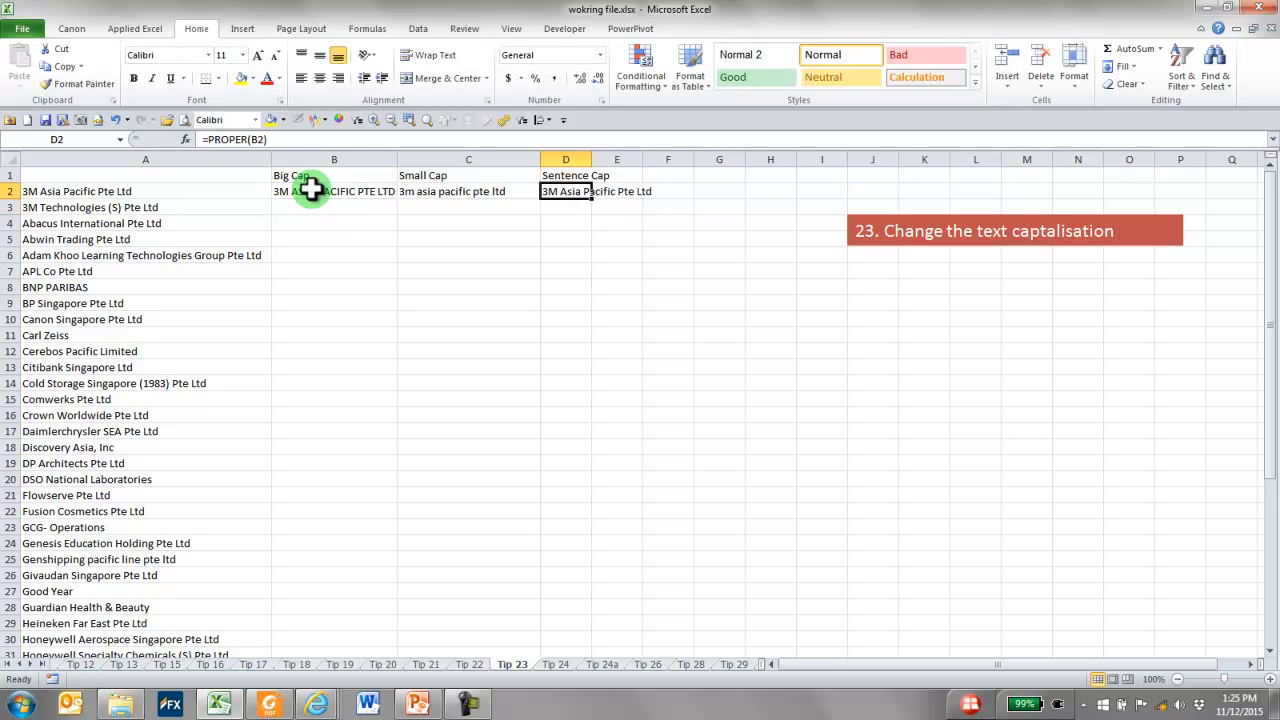
drag(591, 160, 685, 163)
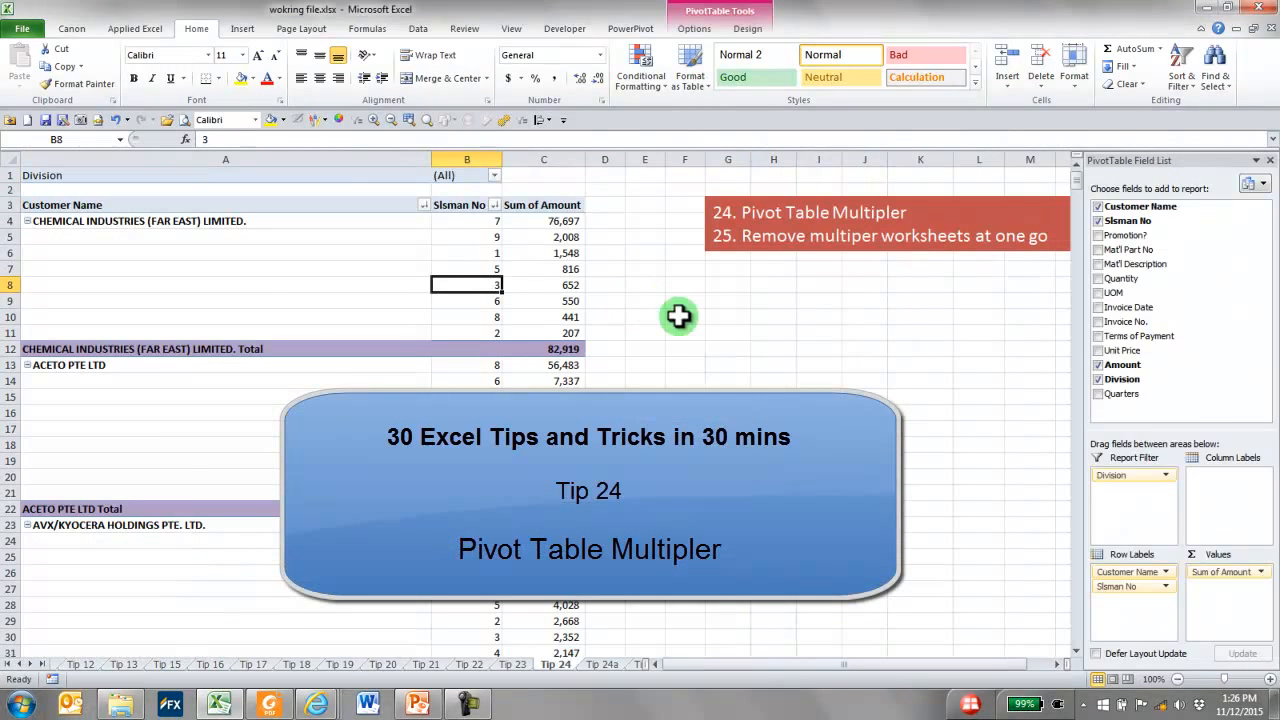
On the Tip 24 sheet, filter the pivot table's Division to BYG
click(497, 300)
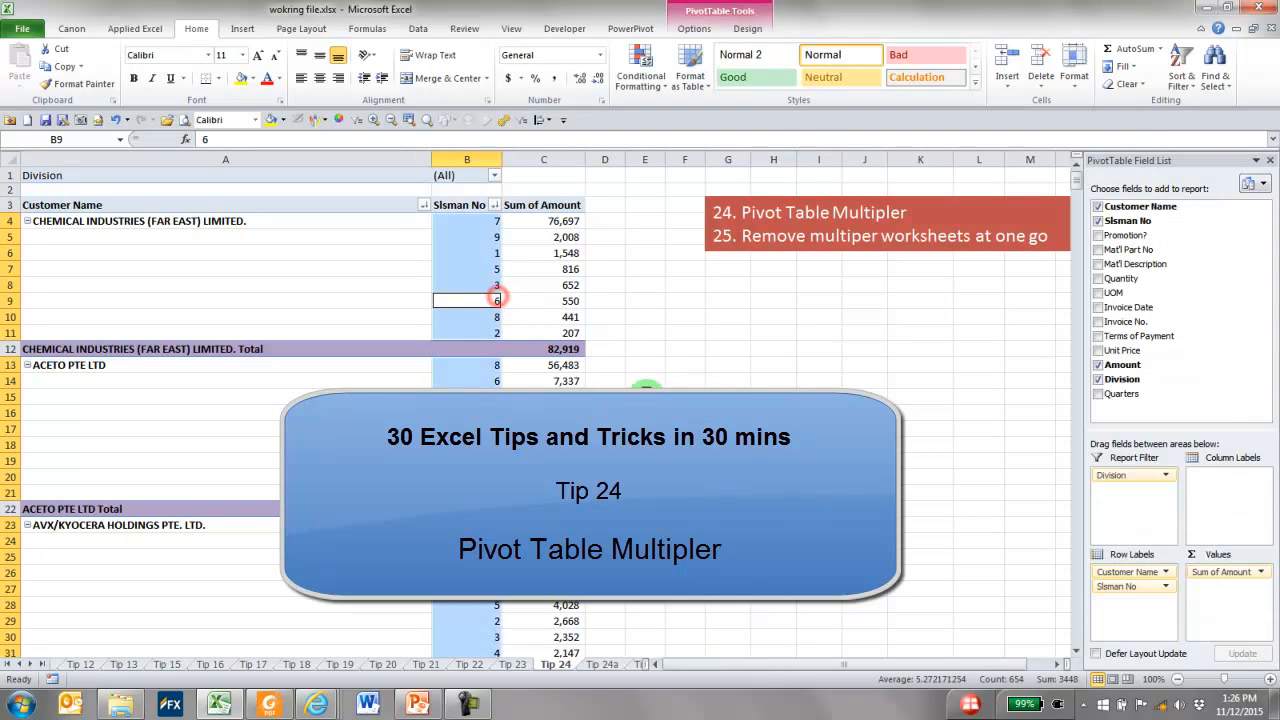
click(567, 266)
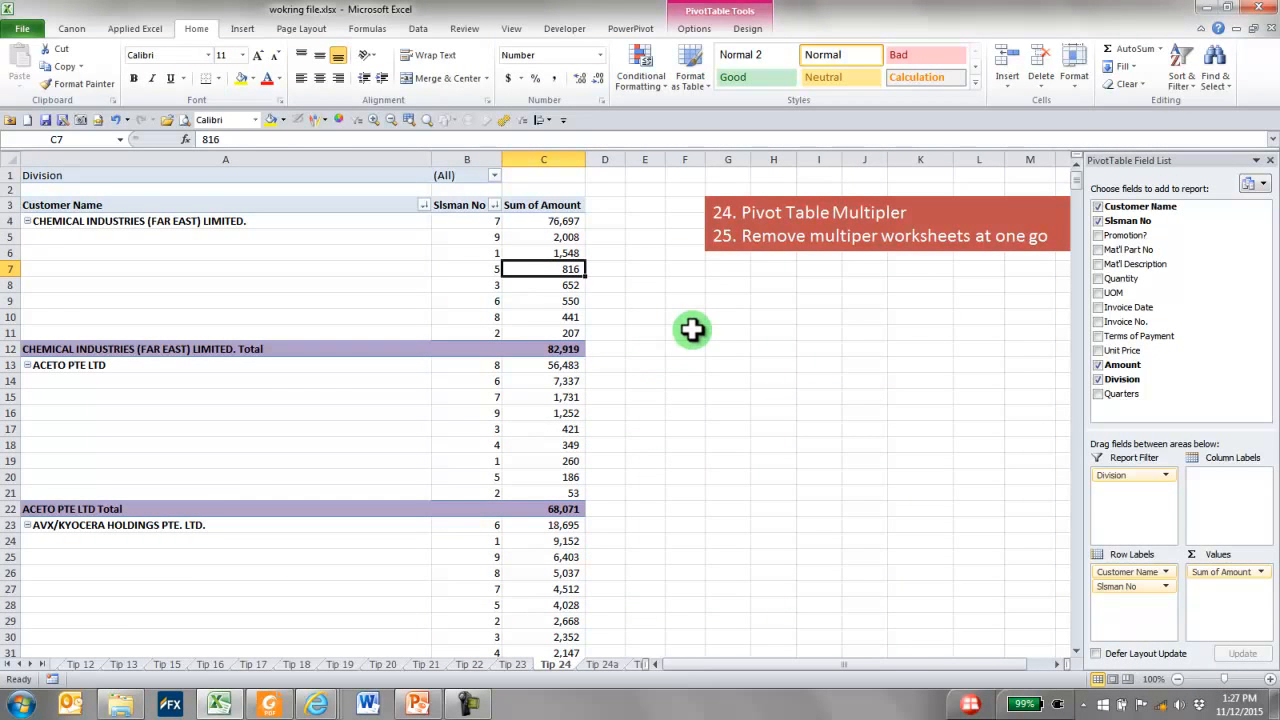
click(494, 176)
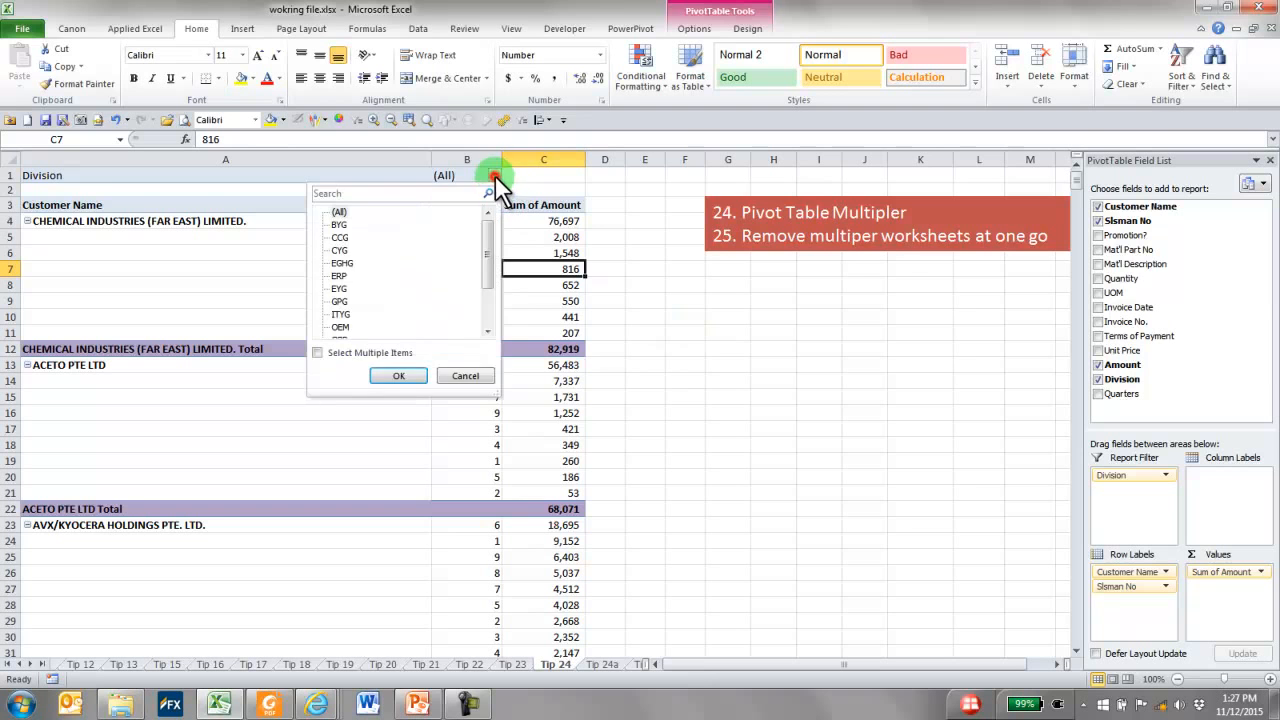
click(340, 225)
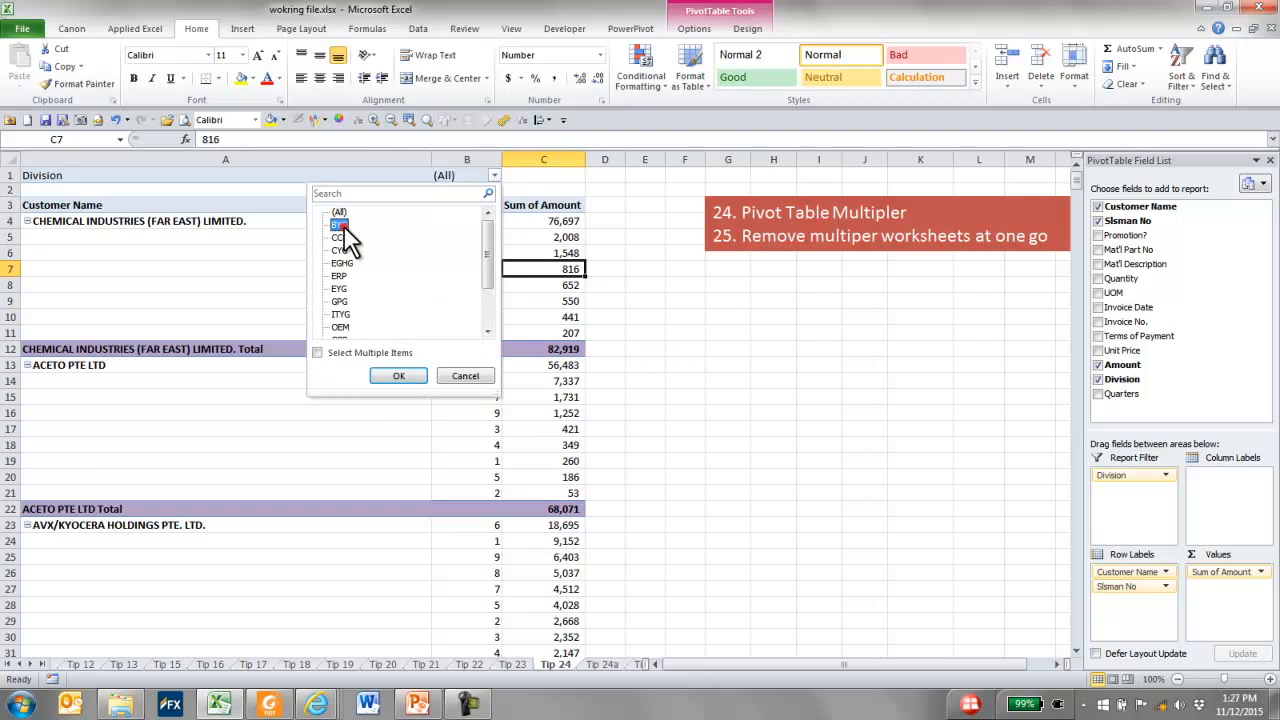
click(400, 376)
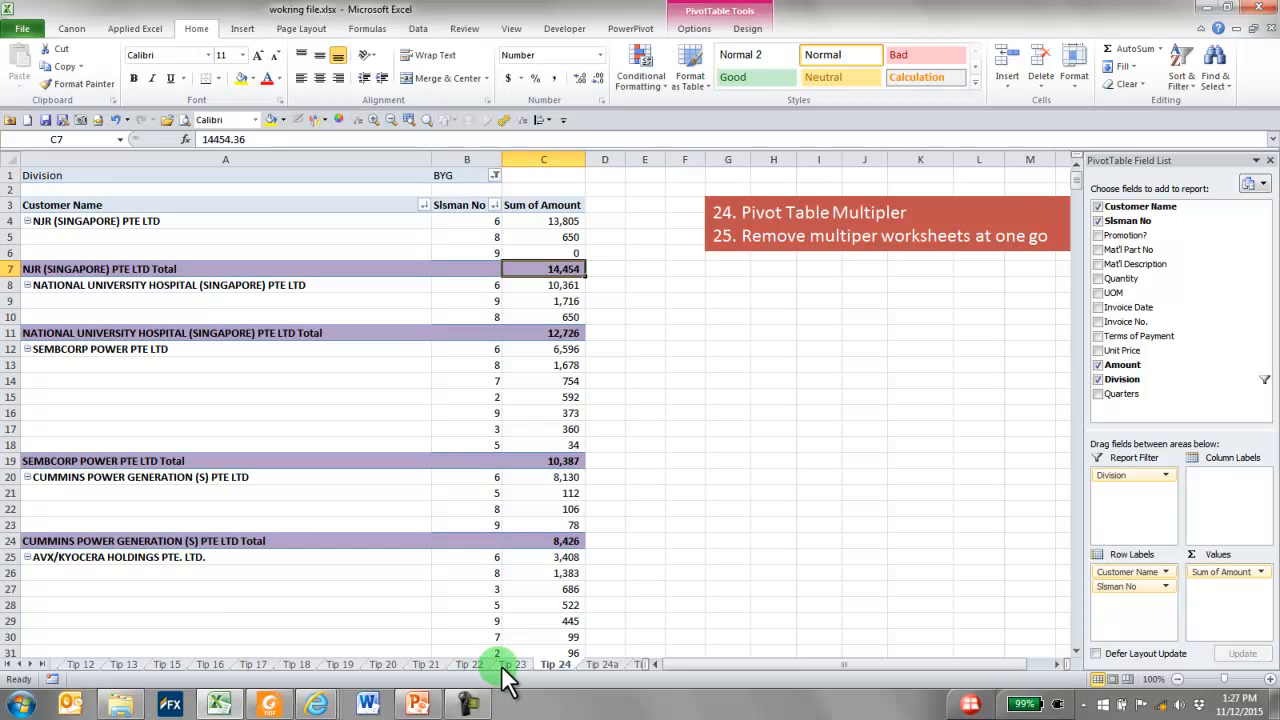
Duplicate the Tip 24 worksheet, placing the copy directly after the original
click(31, 664)
click(31, 664)
click(31, 664)
mouse_move(384, 664)
mouse_down()
mouse_move(412, 648)
mouse_move(440, 664)
mouse_up()
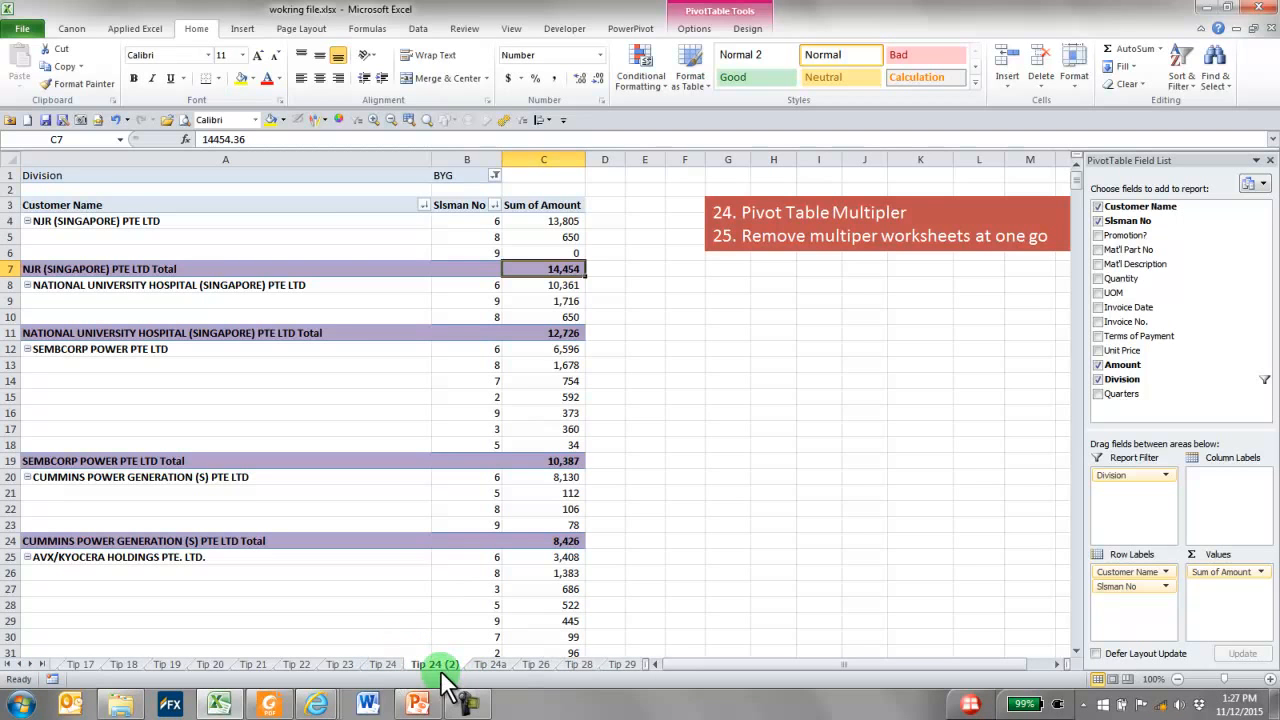
Filter the copied sheet's pivot table to Division CCG and compare it with the original Tip 24 sheet
click(494, 175)
click(341, 238)
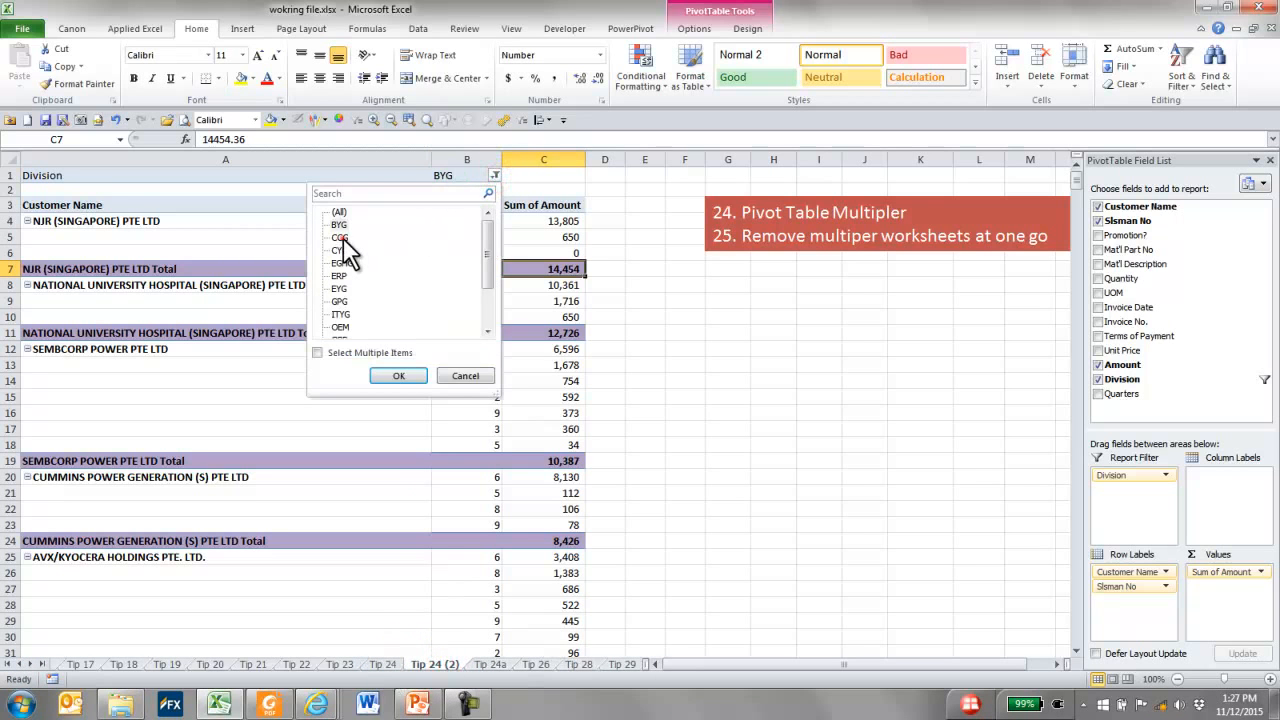
click(399, 376)
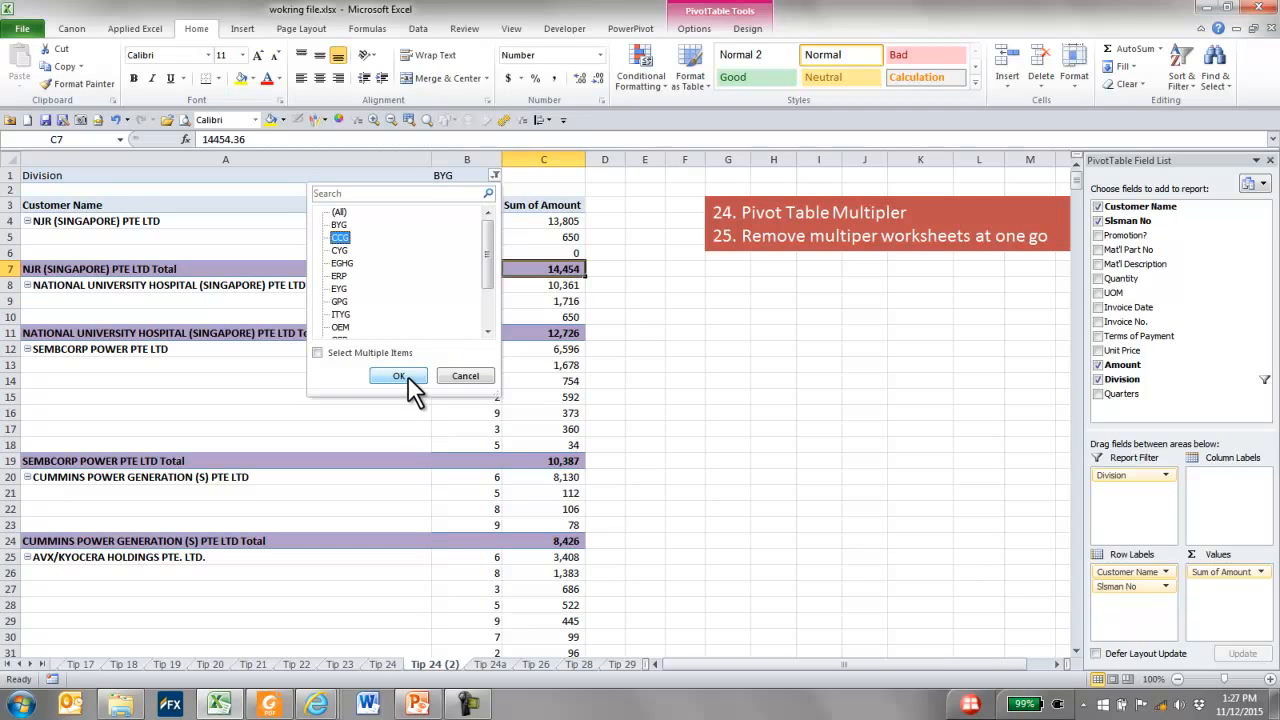
click(390, 665)
click(436, 665)
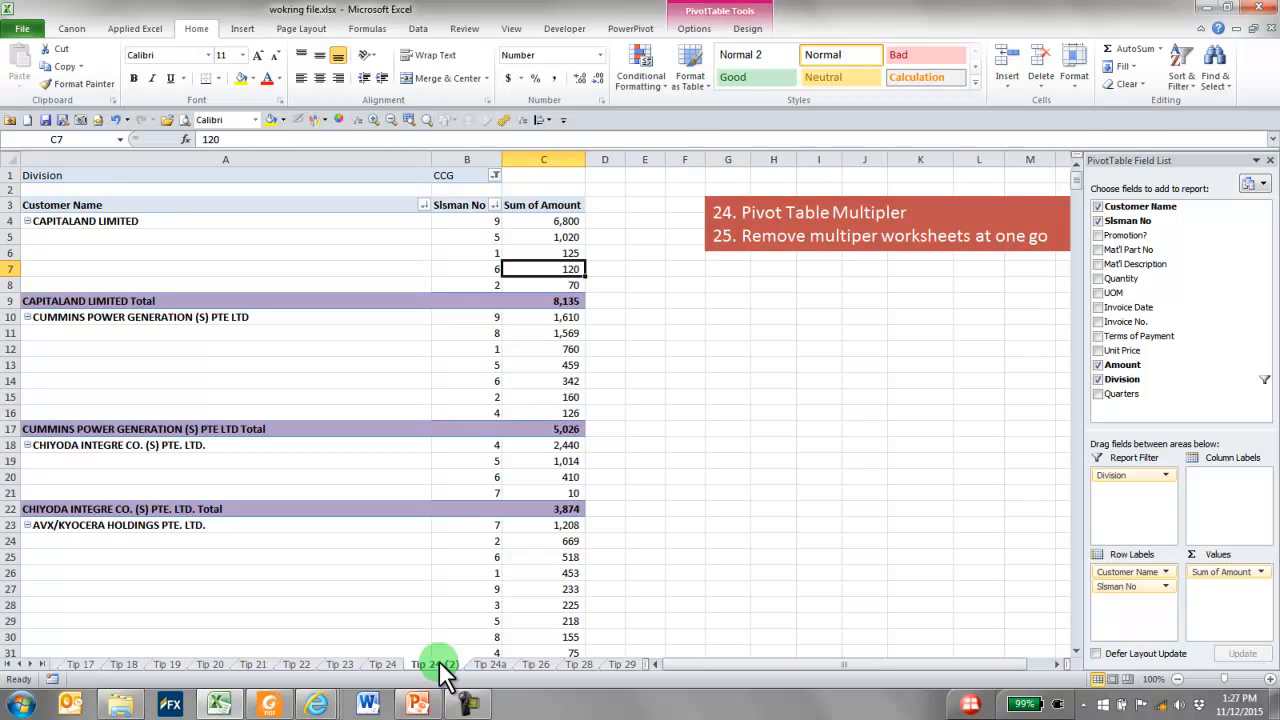
Delete the Tip 24 (2) worksheet permanently
right_click(443, 673)
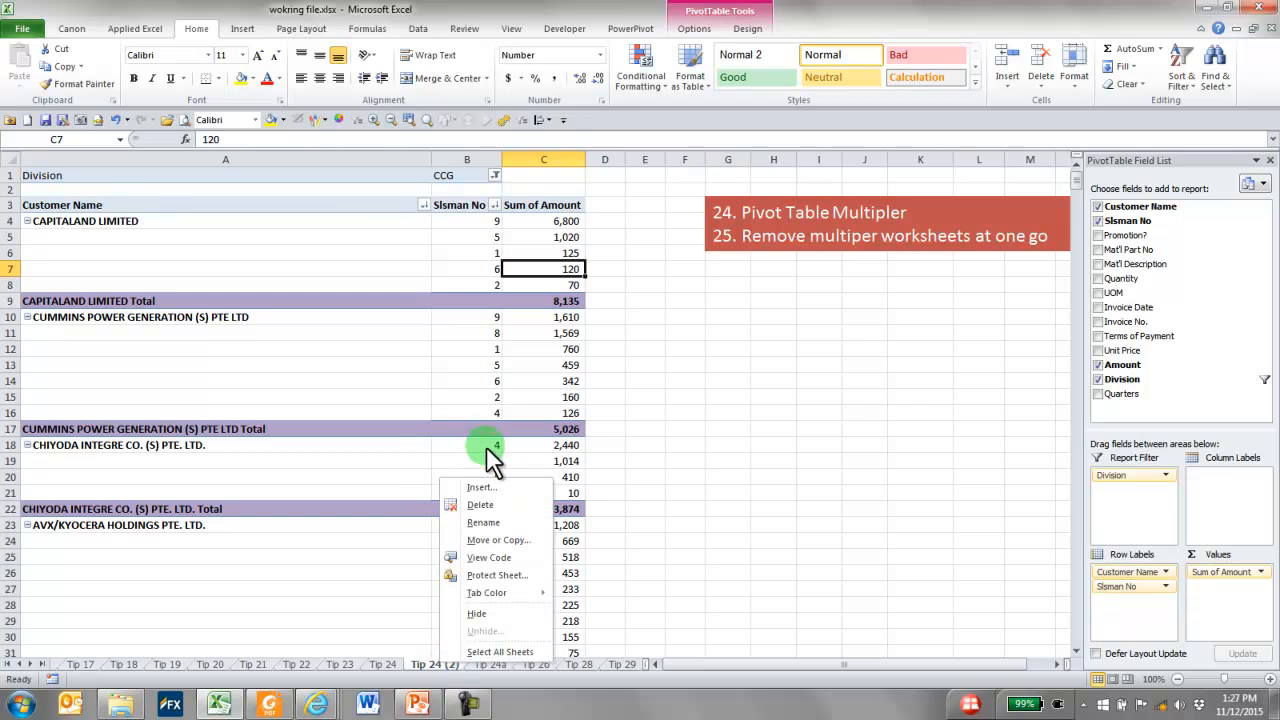
click(497, 503)
click(596, 391)
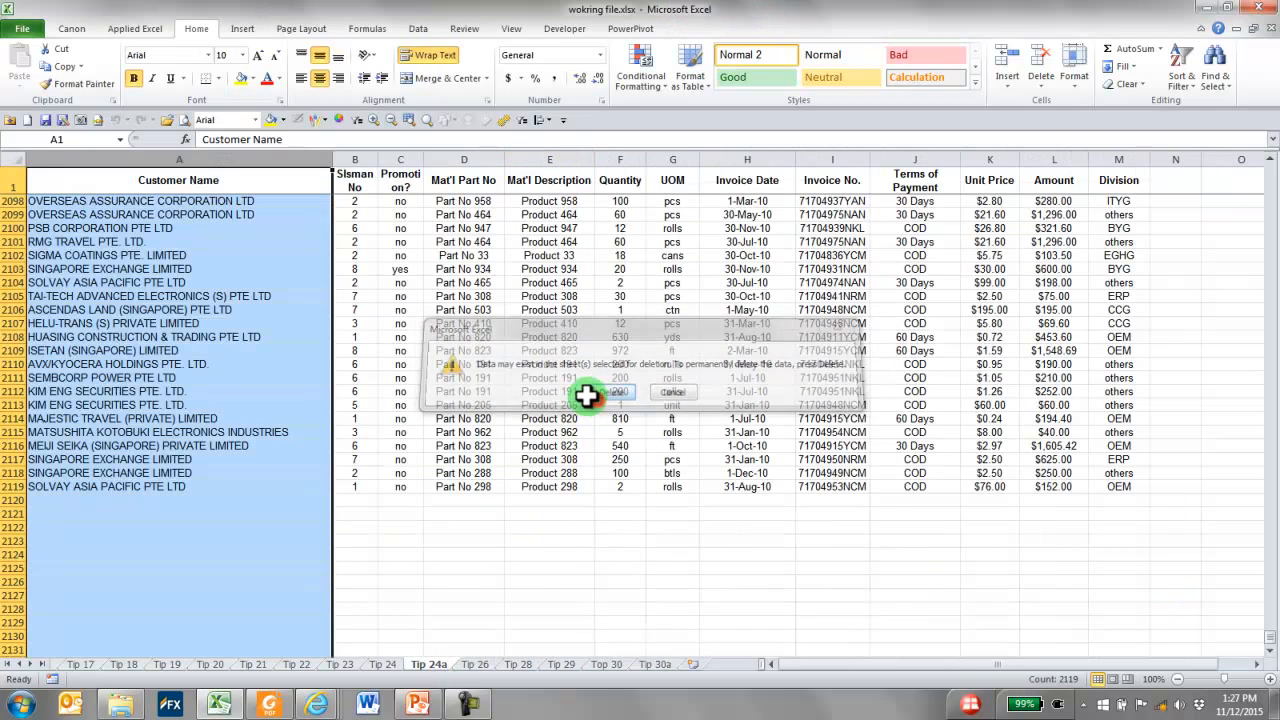
Reset the Division filter of the pivot table on the Tip 24 sheet to (All)
click(385, 664)
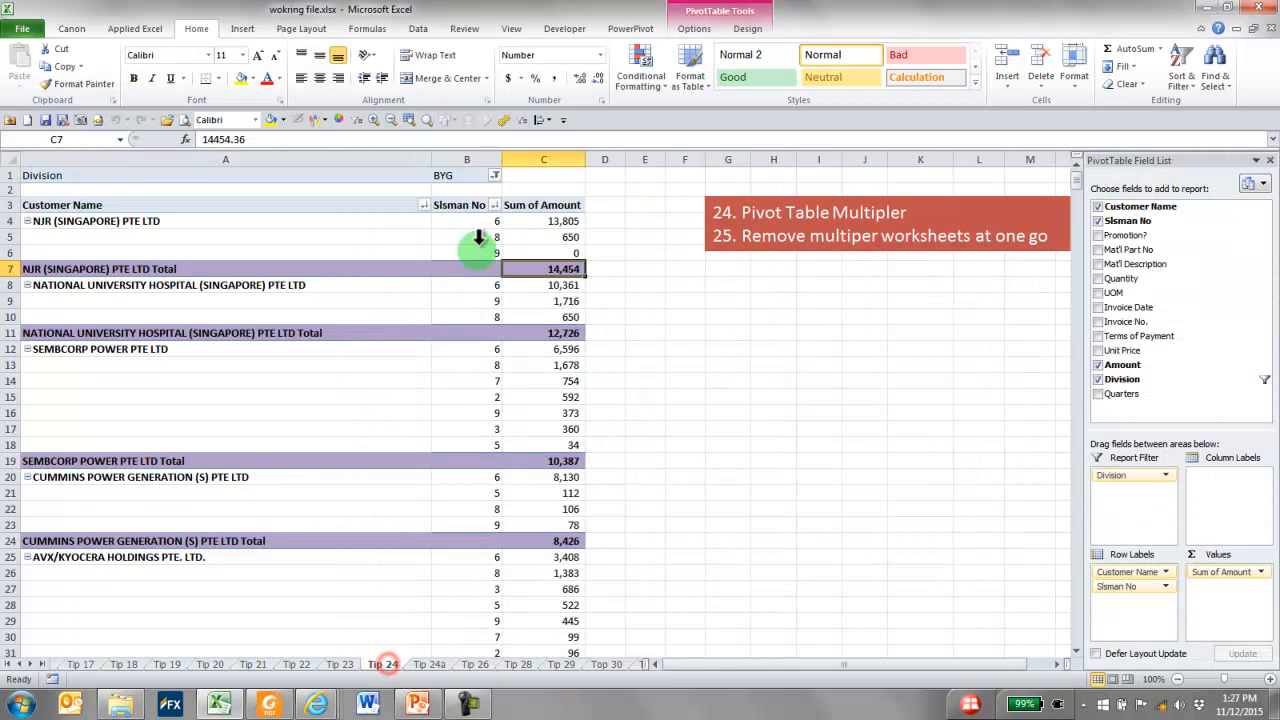
click(495, 175)
click(338, 213)
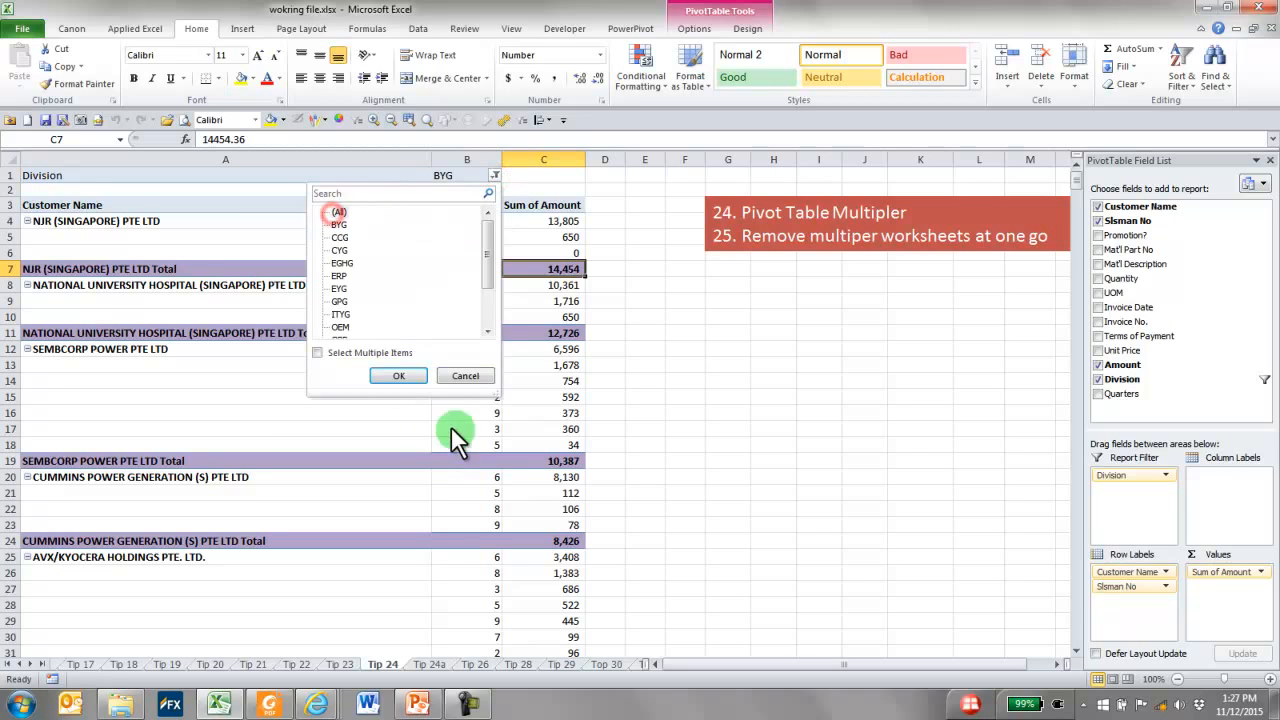
click(400, 375)
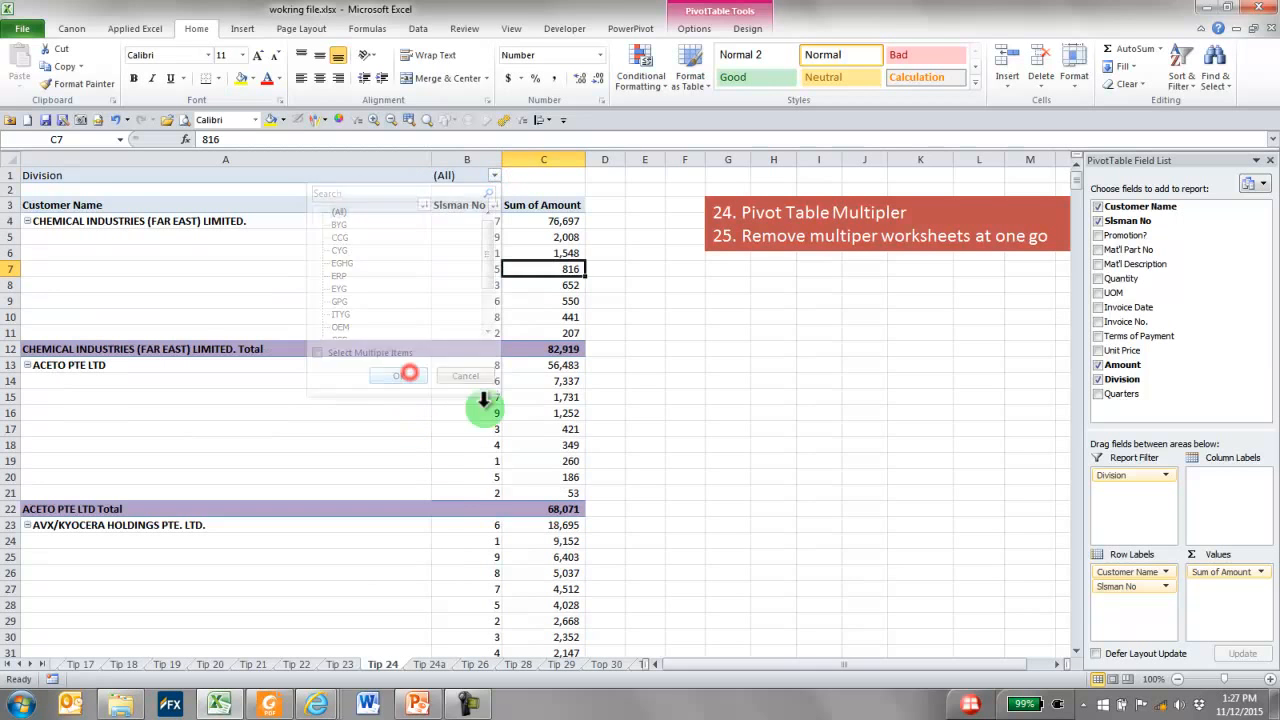
Generate a separate worksheet for each Division from the Tip 24 pivot table using Show Report Filter Pages
click(598, 379)
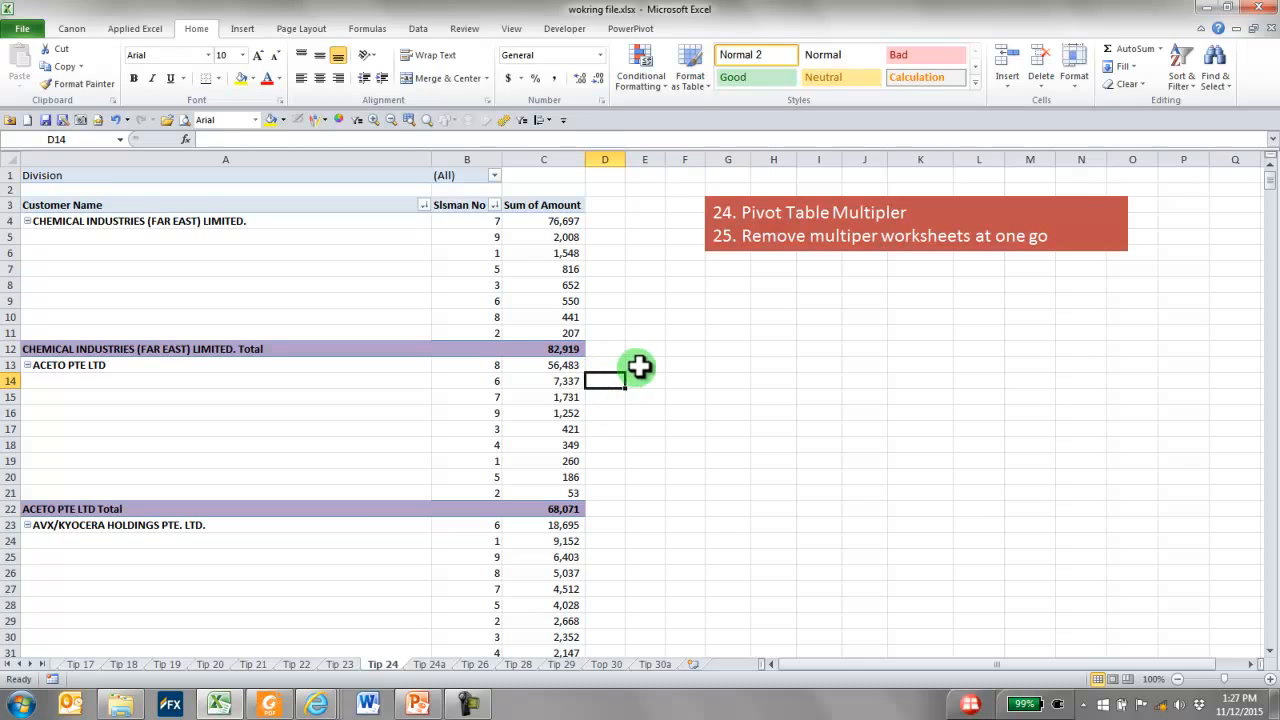
click(517, 226)
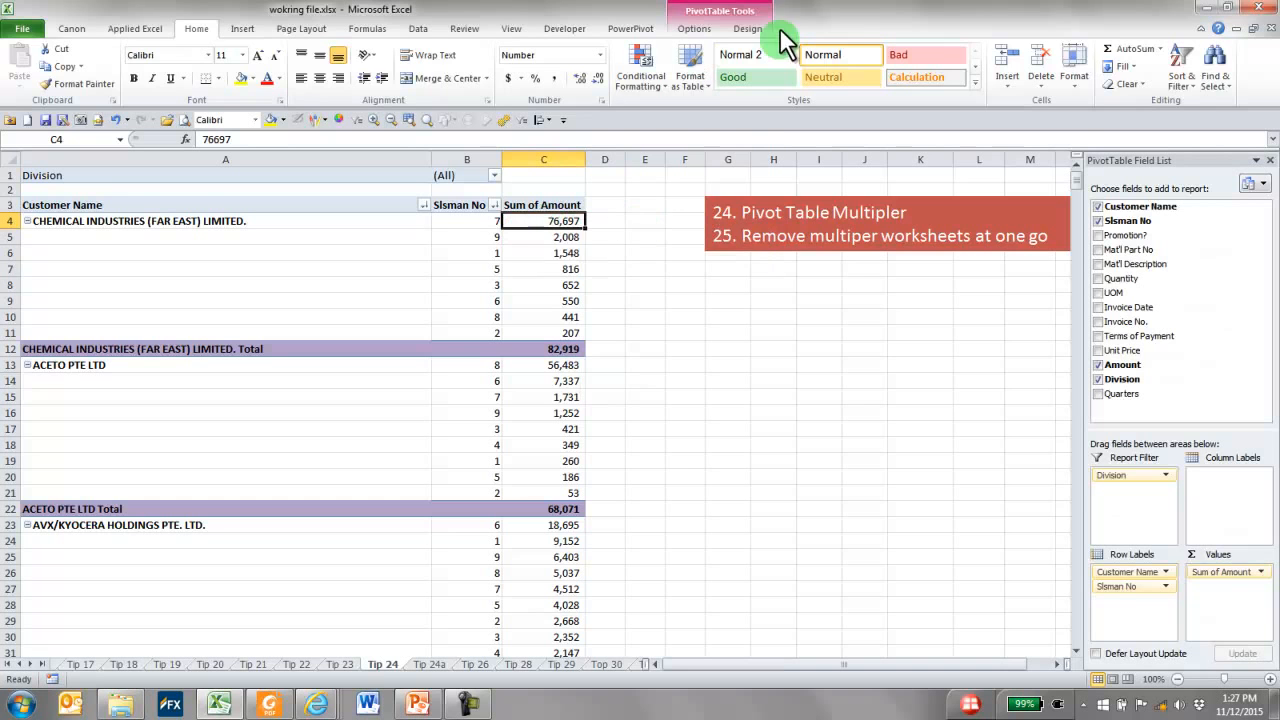
click(697, 28)
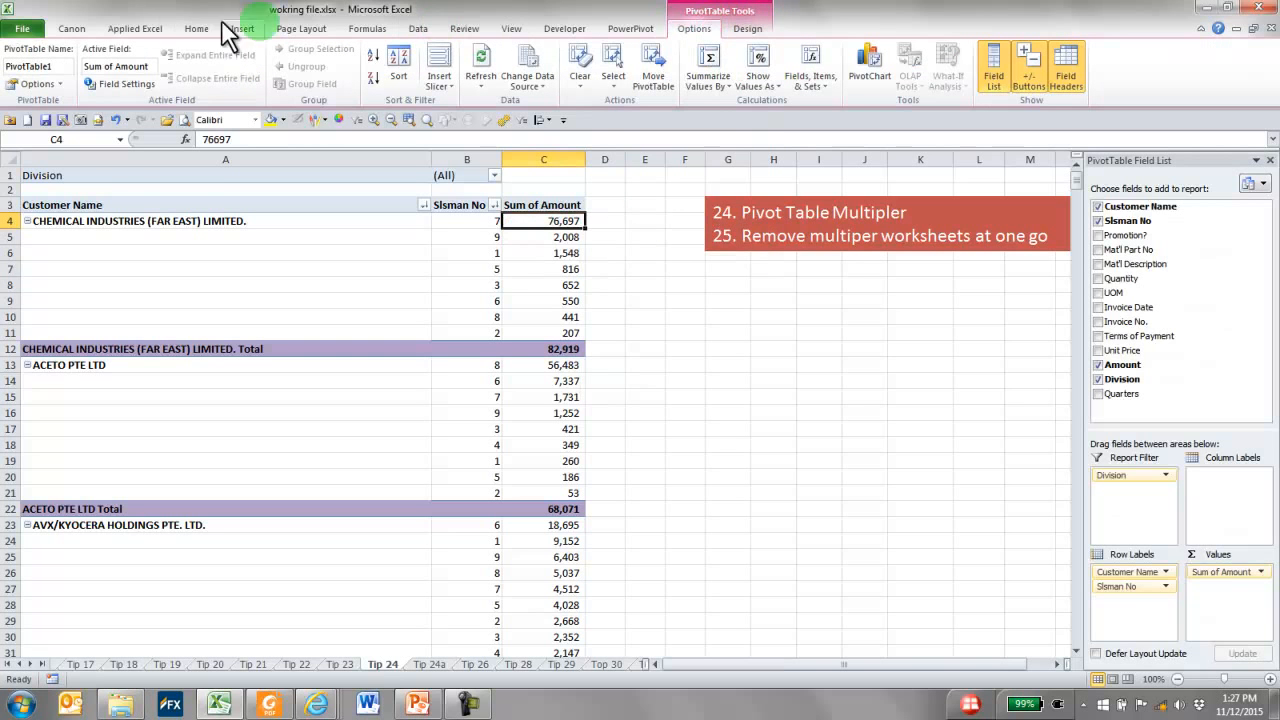
click(62, 84)
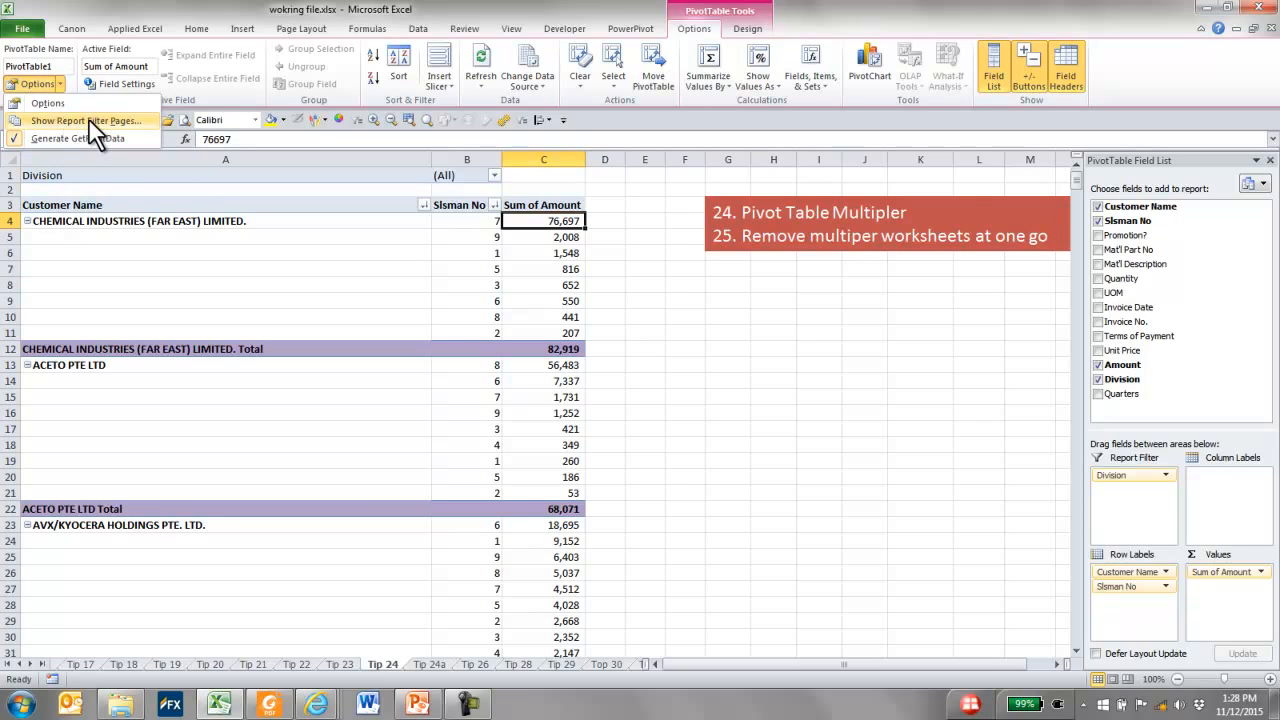
click(92, 120)
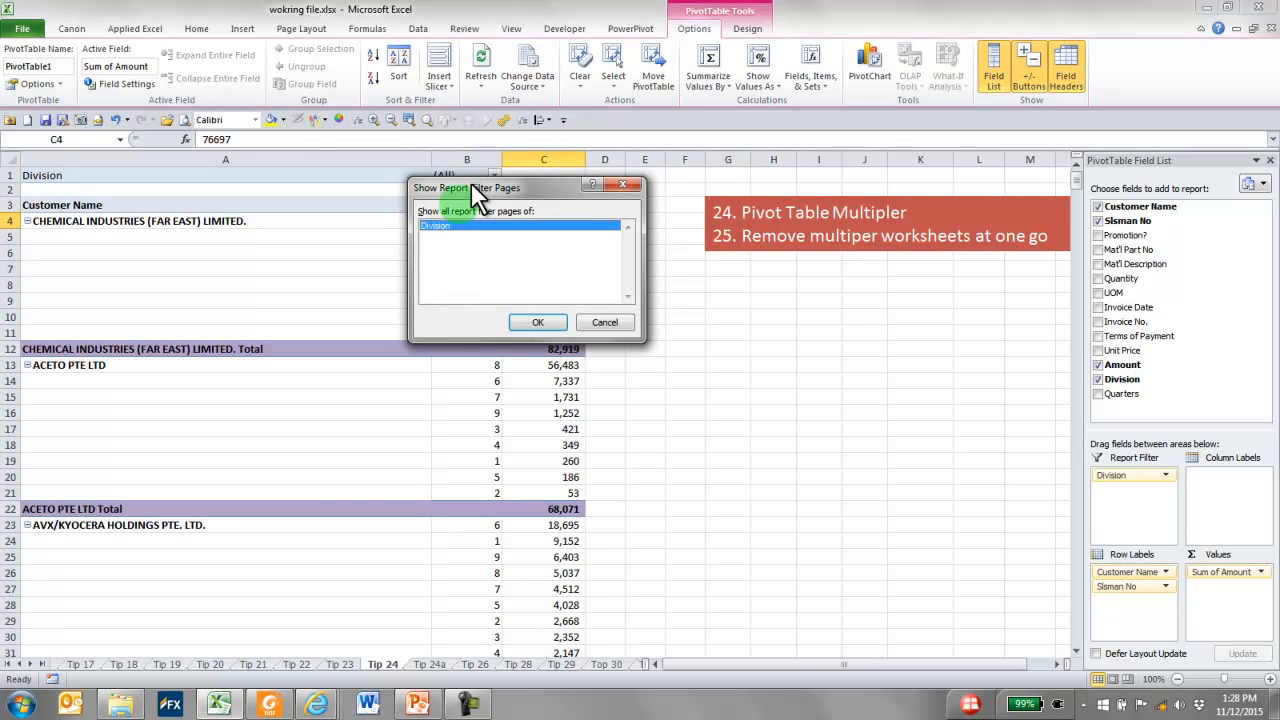
drag(471, 180, 475, 205)
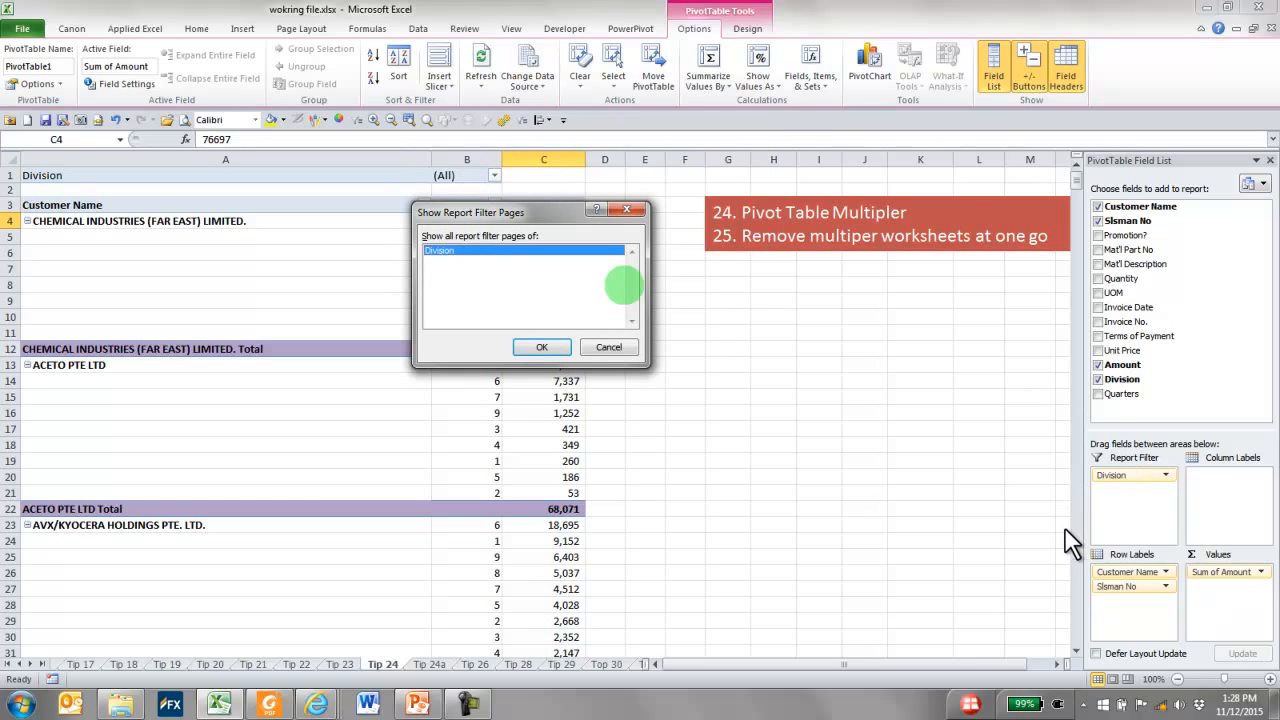
click(538, 347)
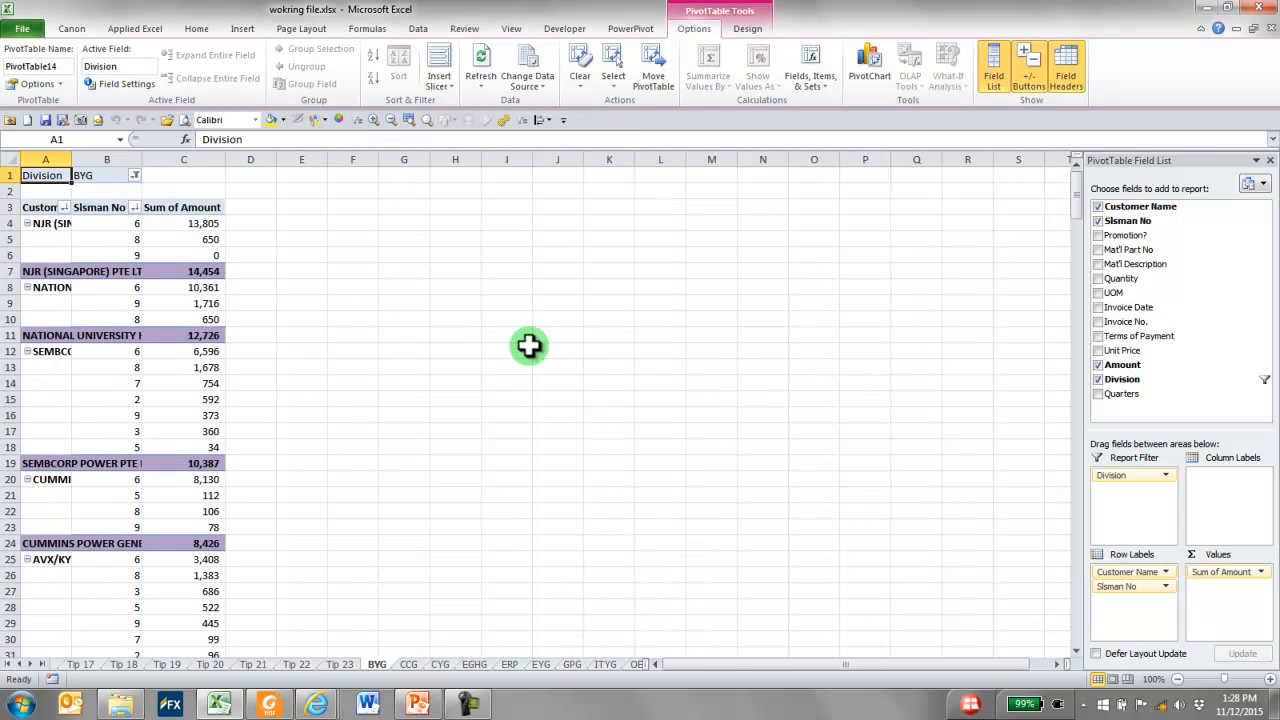
Look through the generated division worksheets, starting from BYG and CCG
key(ctrl+Page_Down)
key(ctrl+Page_Down)
key(ctrl+Page_Down)
key(ctrl+Page_Down)
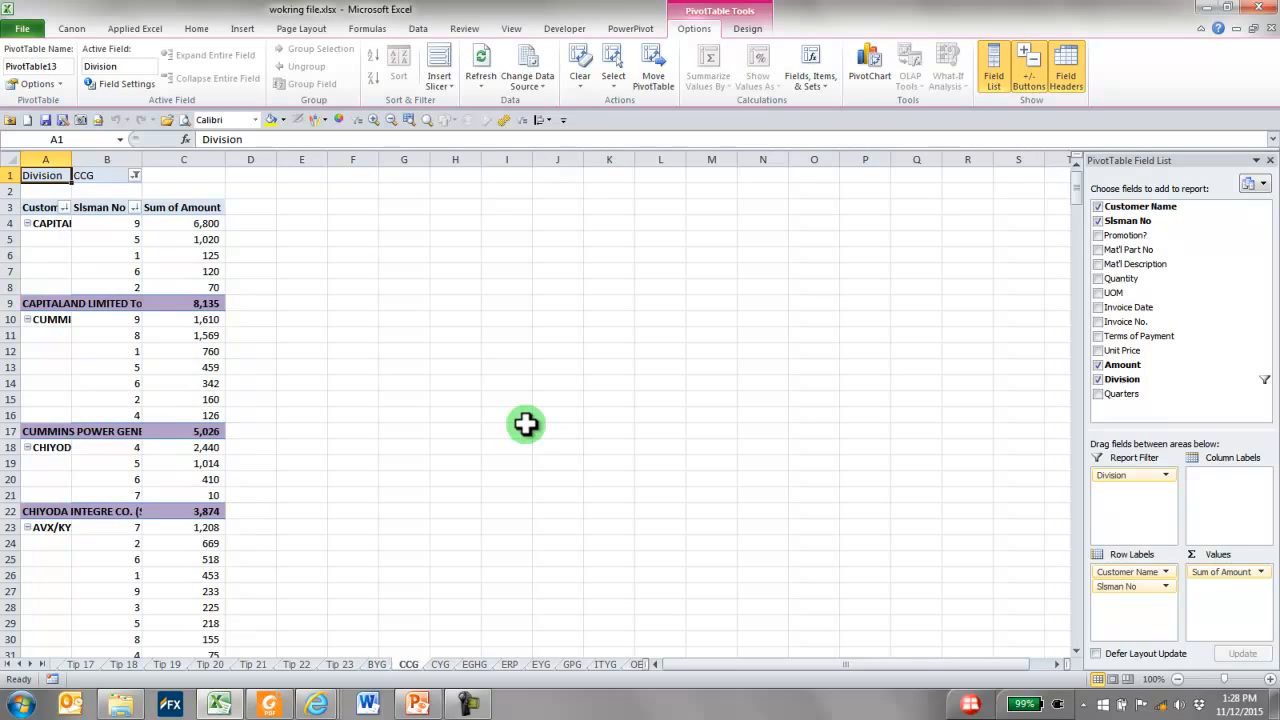
key(ctrl+Page_Down)
key(ctrl+Page_Down)
key(ctrl+Page_Down)
key(ctrl+Page_Down)
key(ctrl+Page_Down)
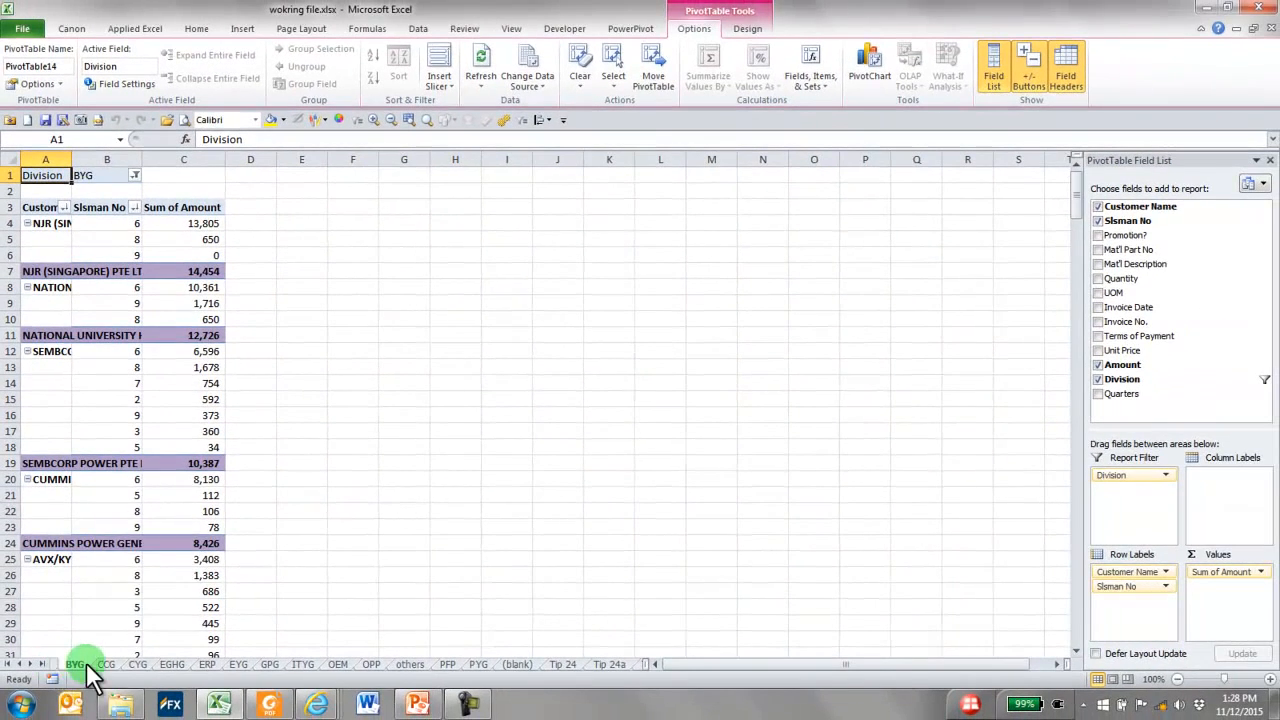
right_click(86, 662)
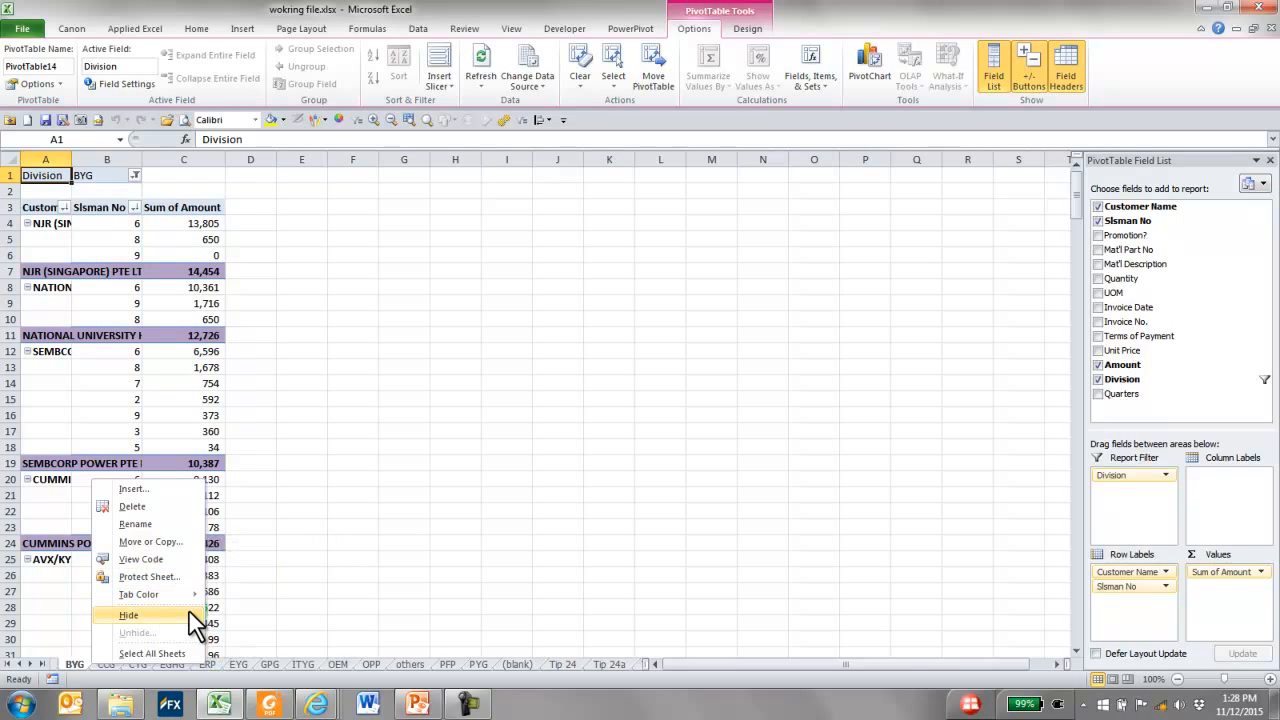
click(275, 518)
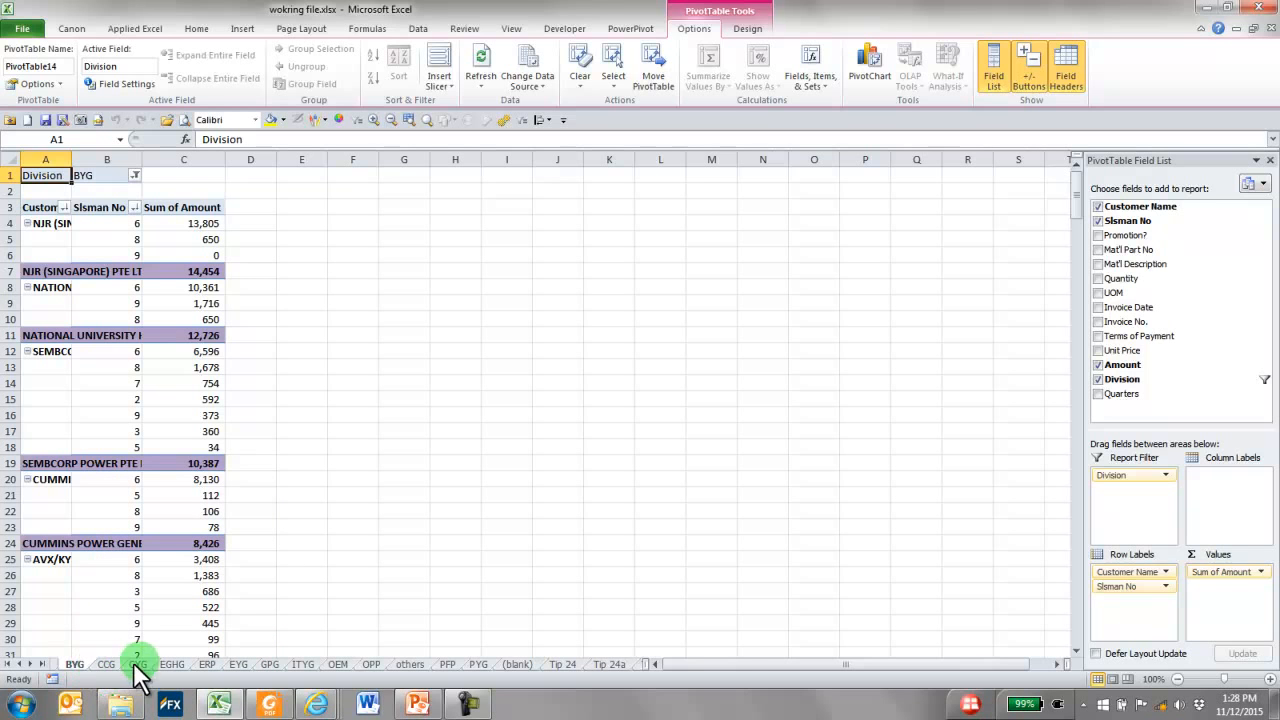
ctrl+click(116, 666)
ctrl+click(150, 666)
ctrl+click(181, 667)
ctrl+click(229, 670)
ctrl+click(261, 670)
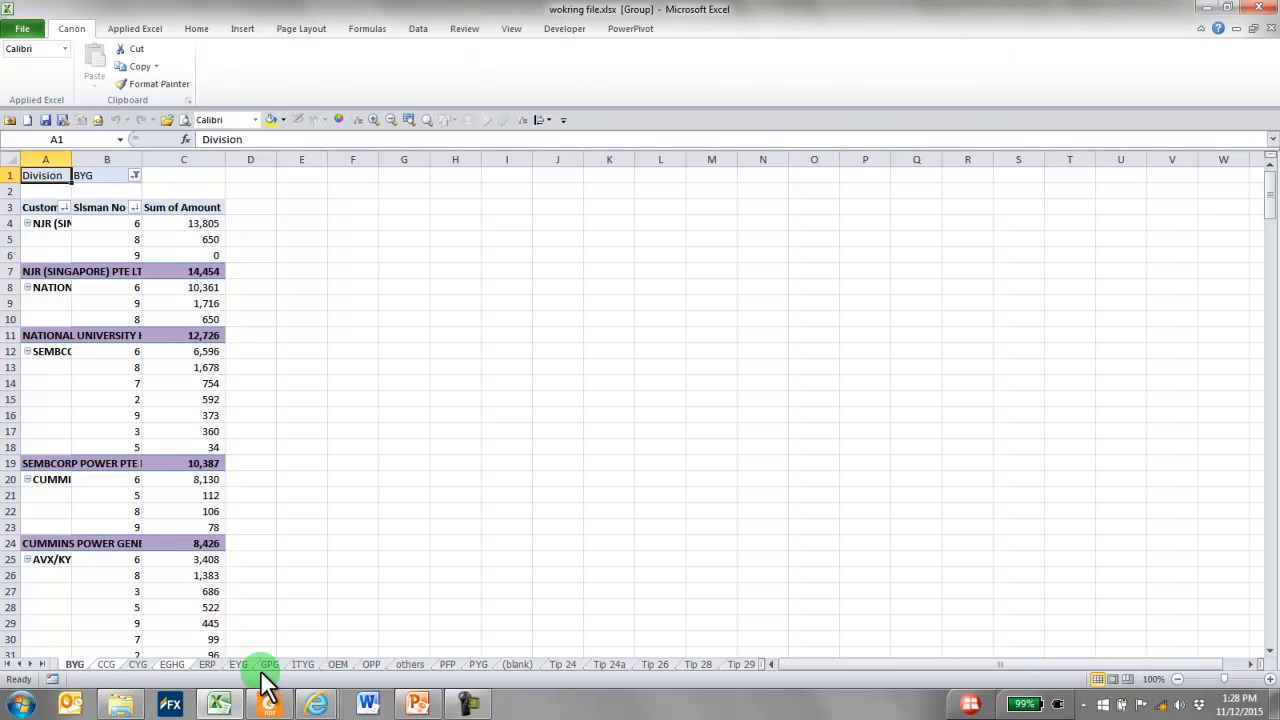
click(258, 621)
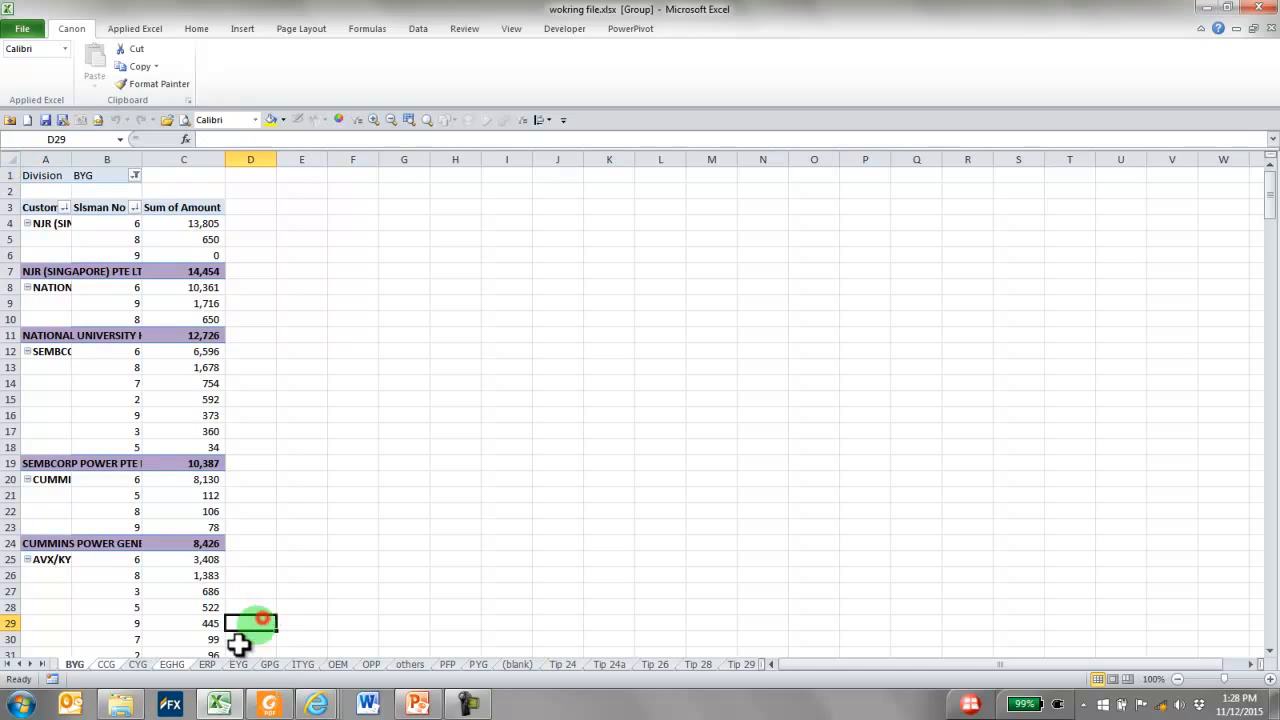
click(303, 664)
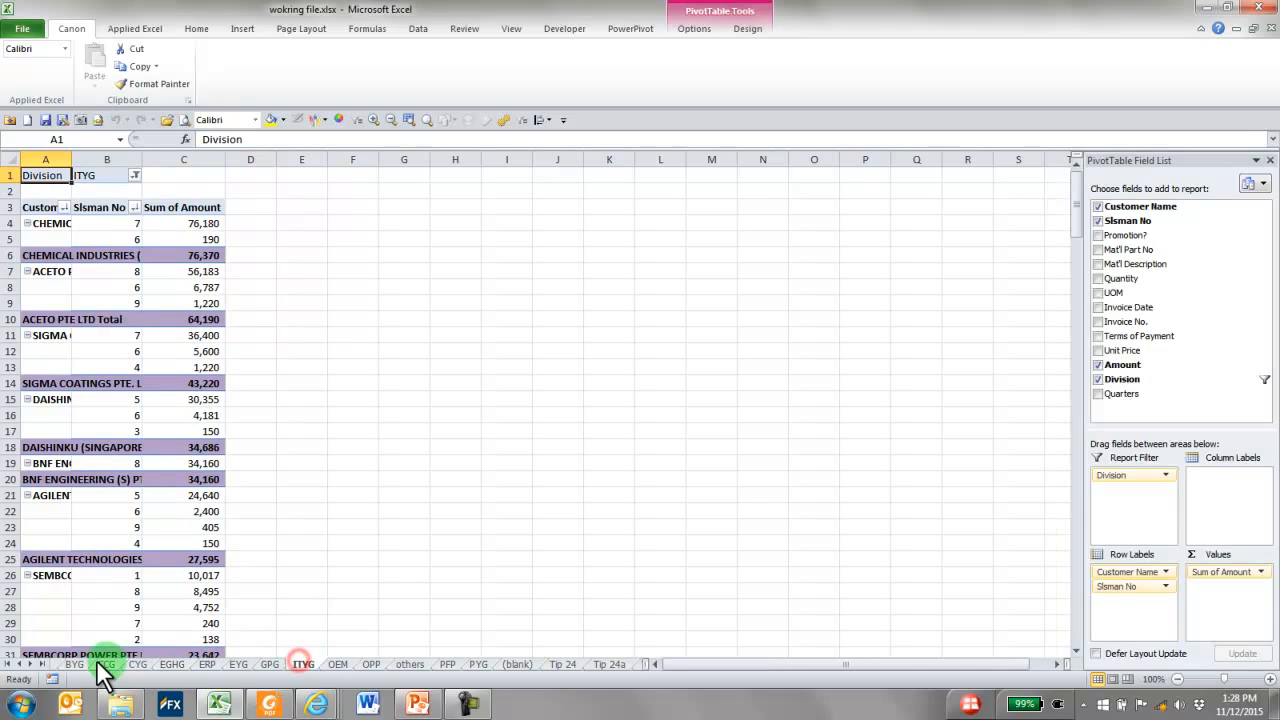
Group all division worksheets from BYG through (blank) and try to delete them in one go
click(76, 665)
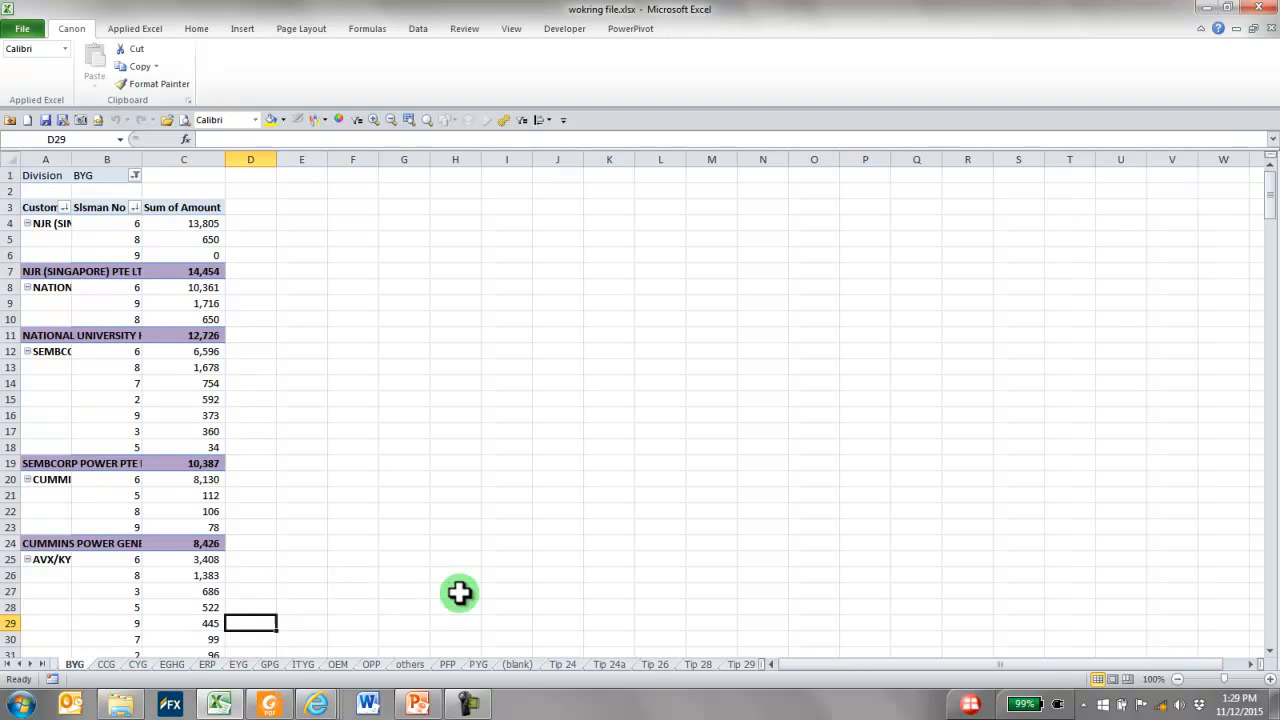
shift+click(518, 666)
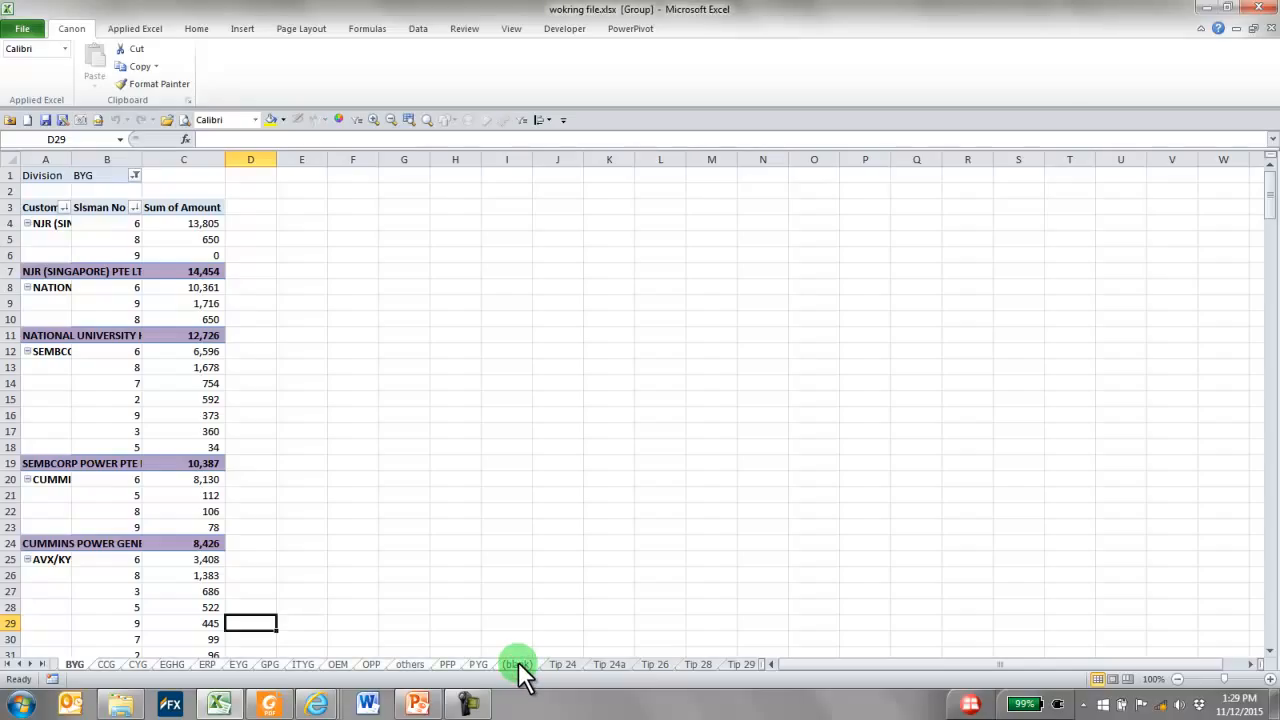
right_click(517, 665)
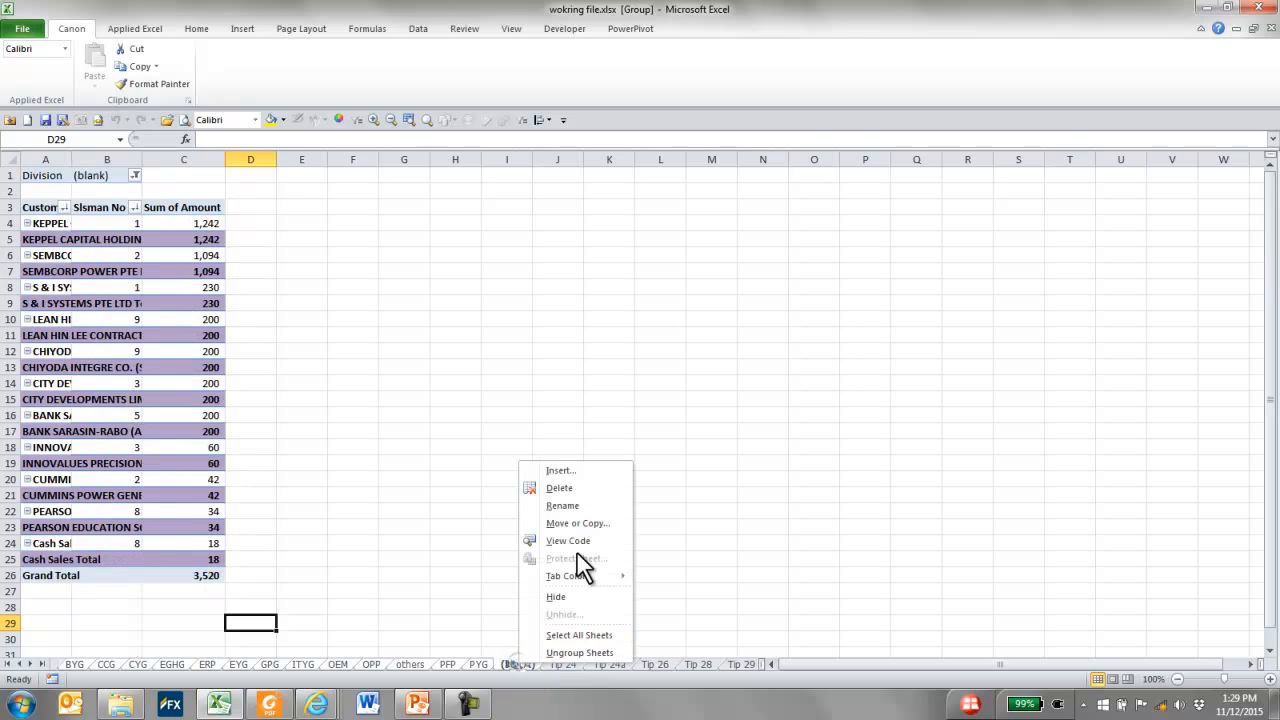
click(574, 492)
click(606, 392)
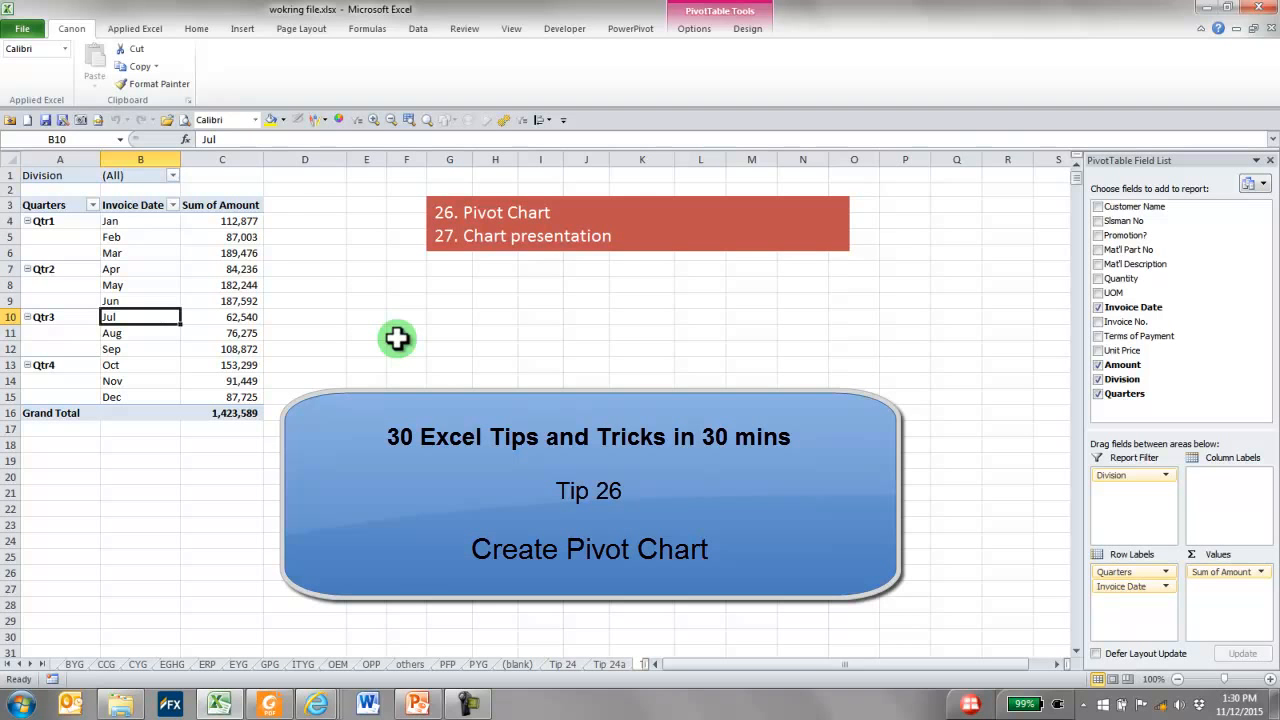
Insert a clustered column PivotChart from the quarterly pivot table and place it just below the red heading box
click(140, 236)
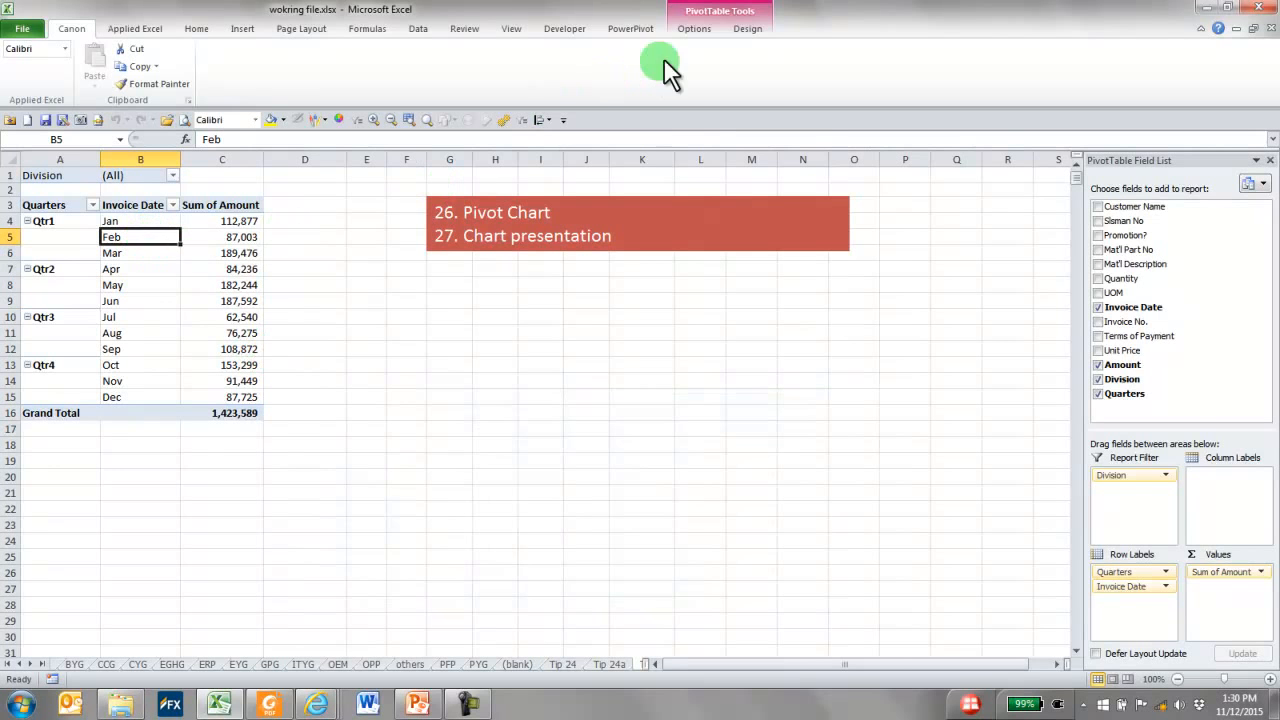
click(699, 30)
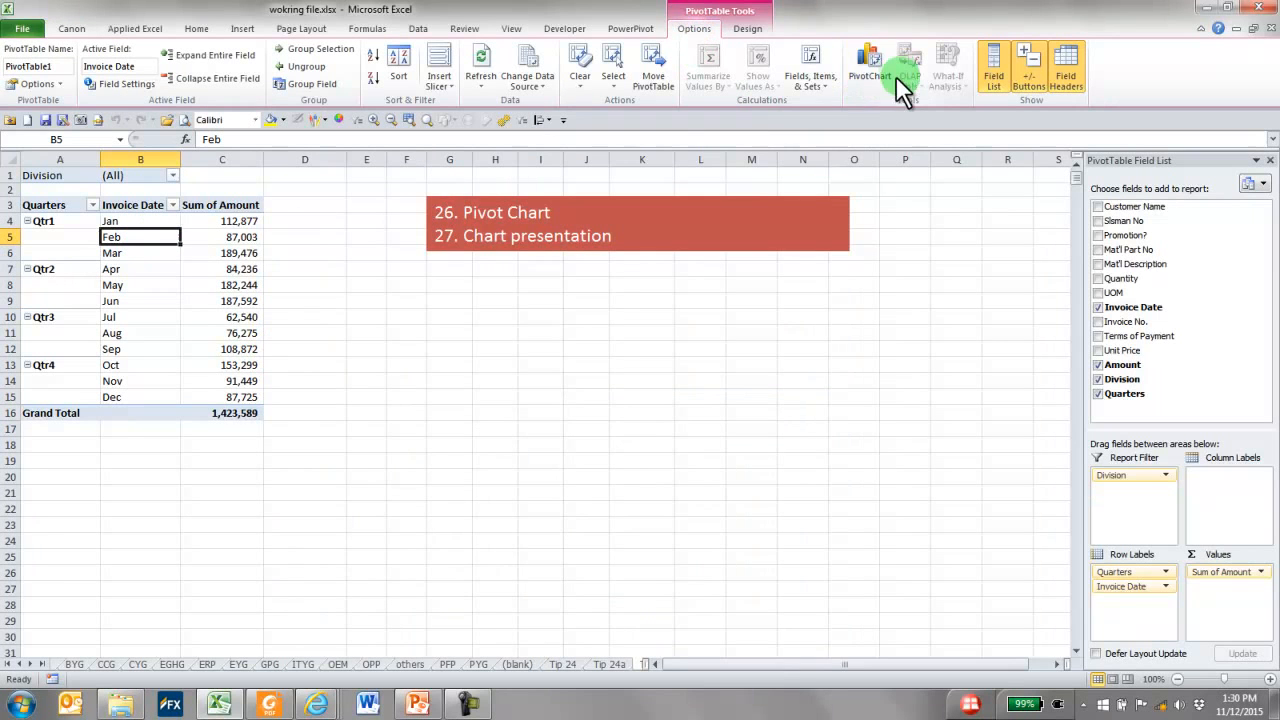
click(866, 60)
click(304, 221)
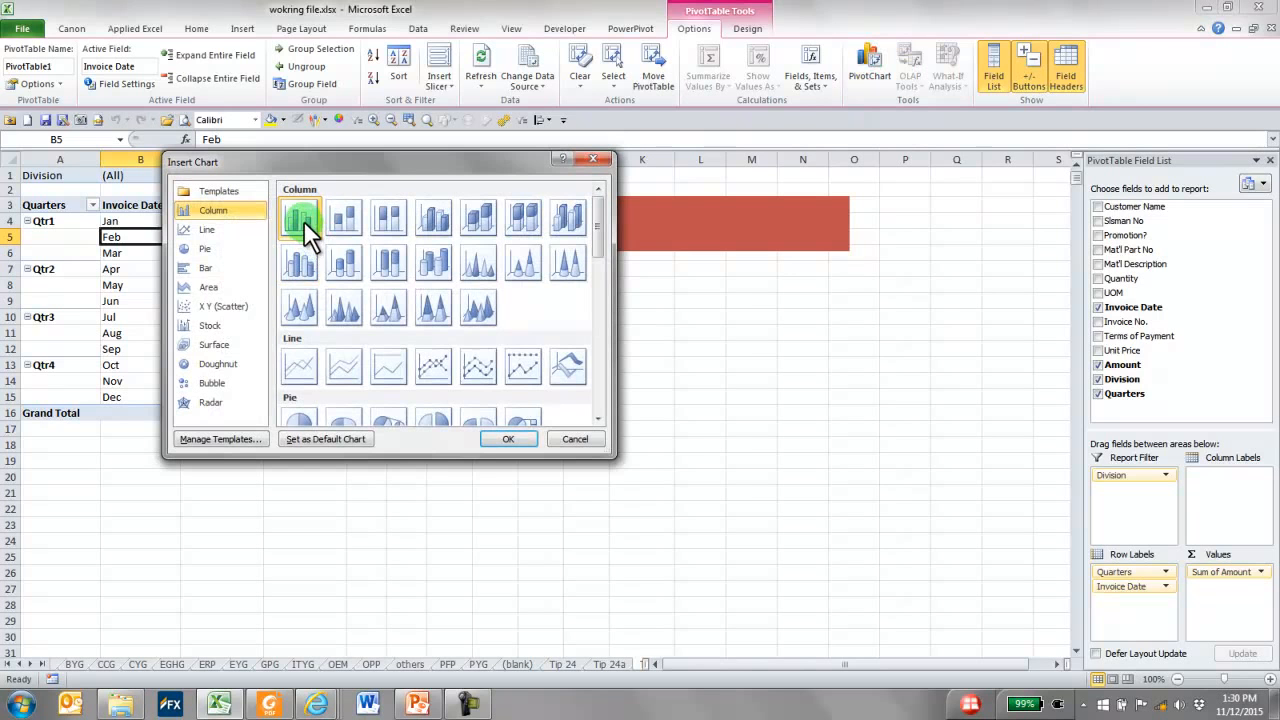
click(510, 442)
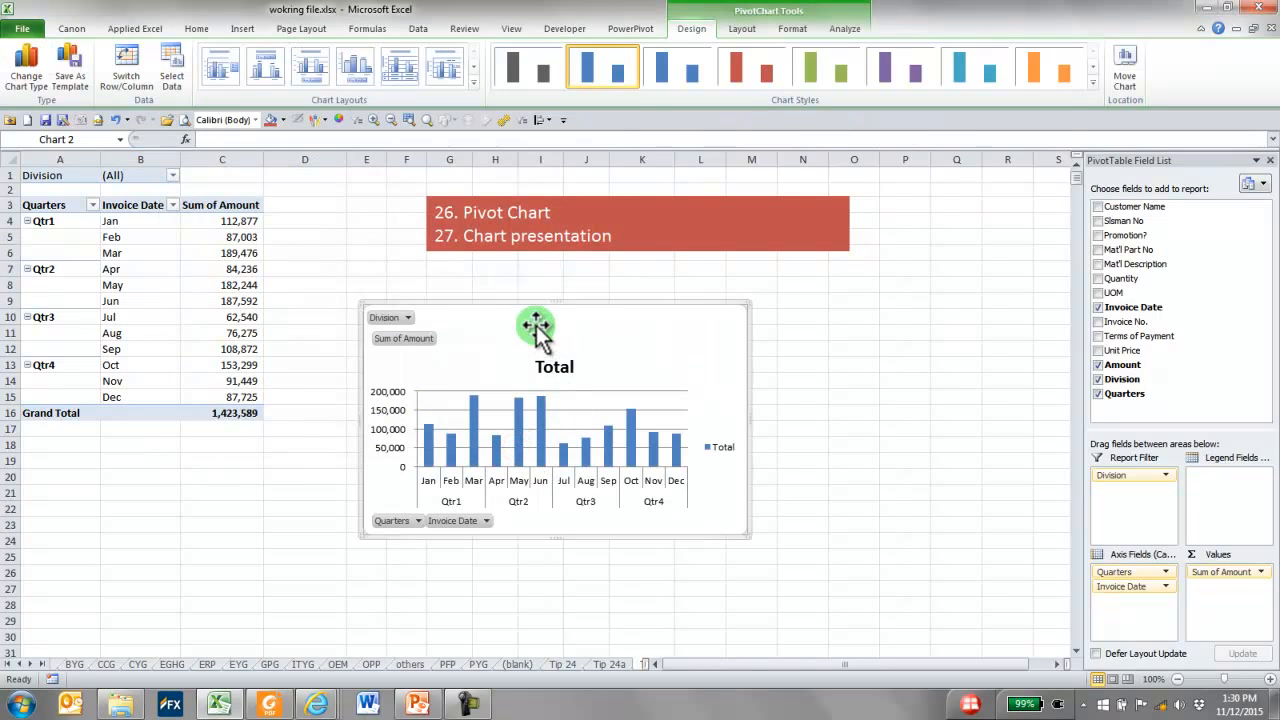
drag(533, 306, 609, 258)
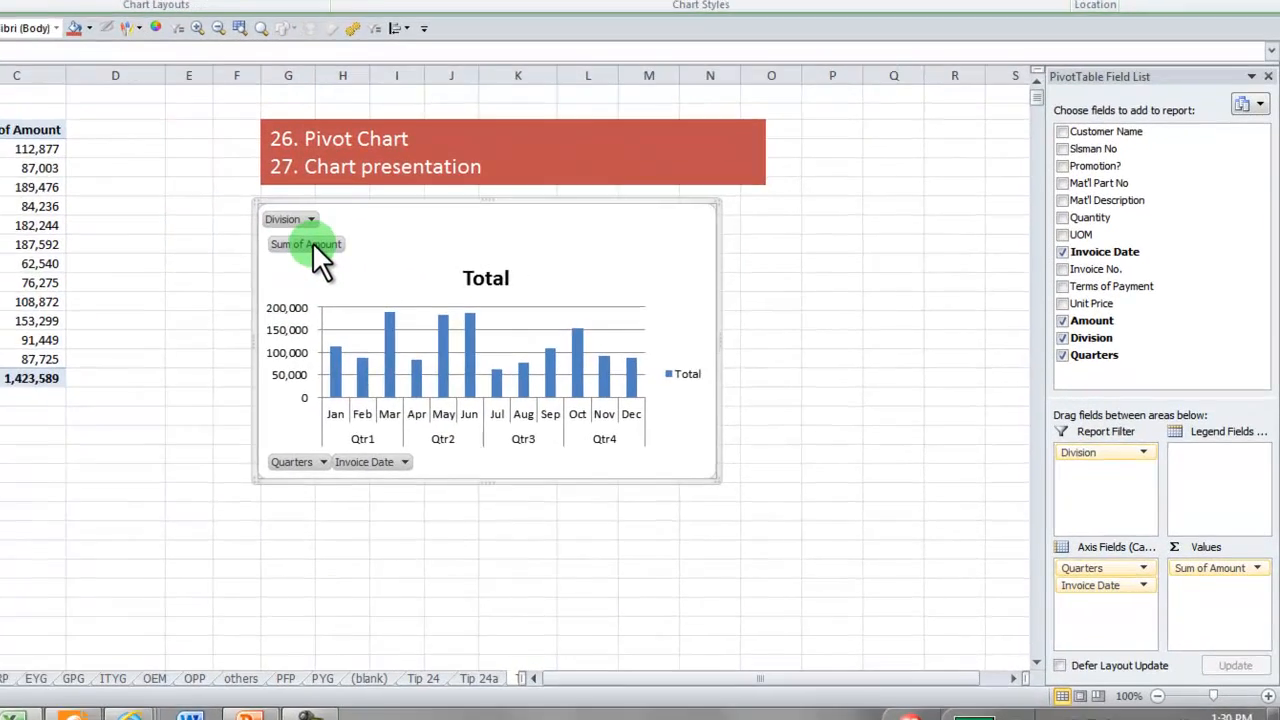
Hide all field buttons on the PivotChart, enlarge the chart and reposition it under the heading box
right_click(468, 300)
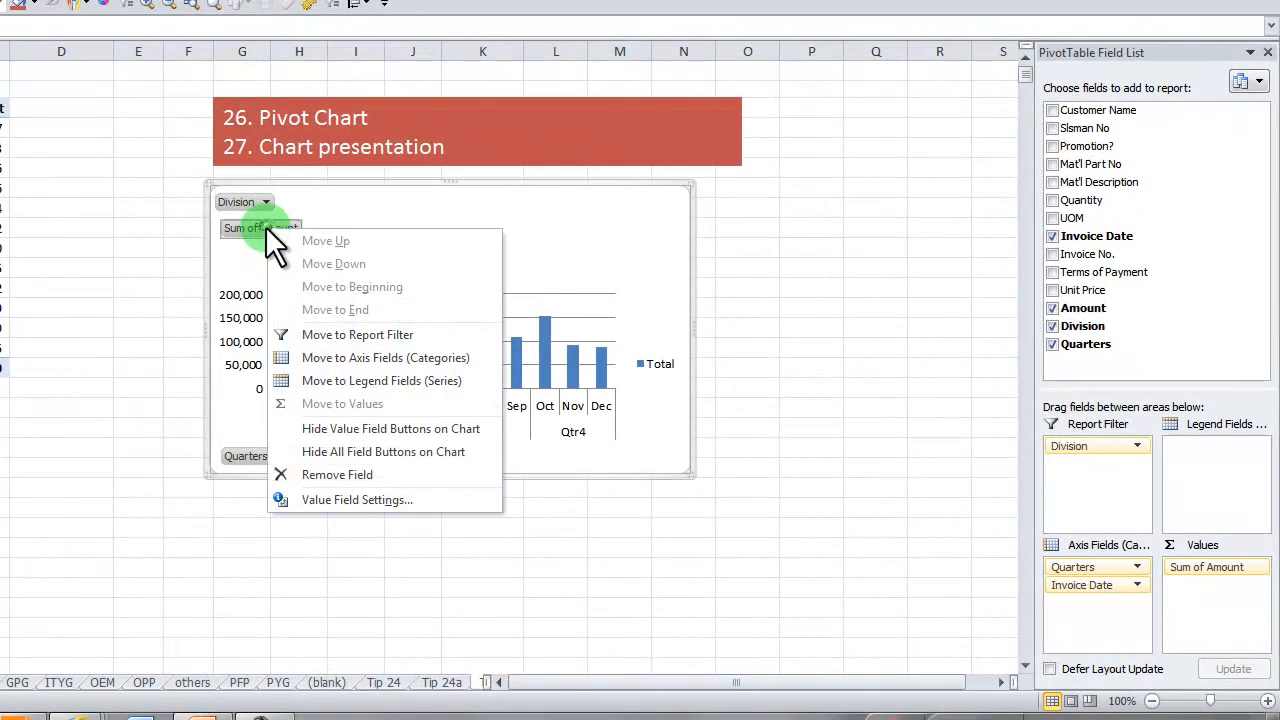
click(380, 451)
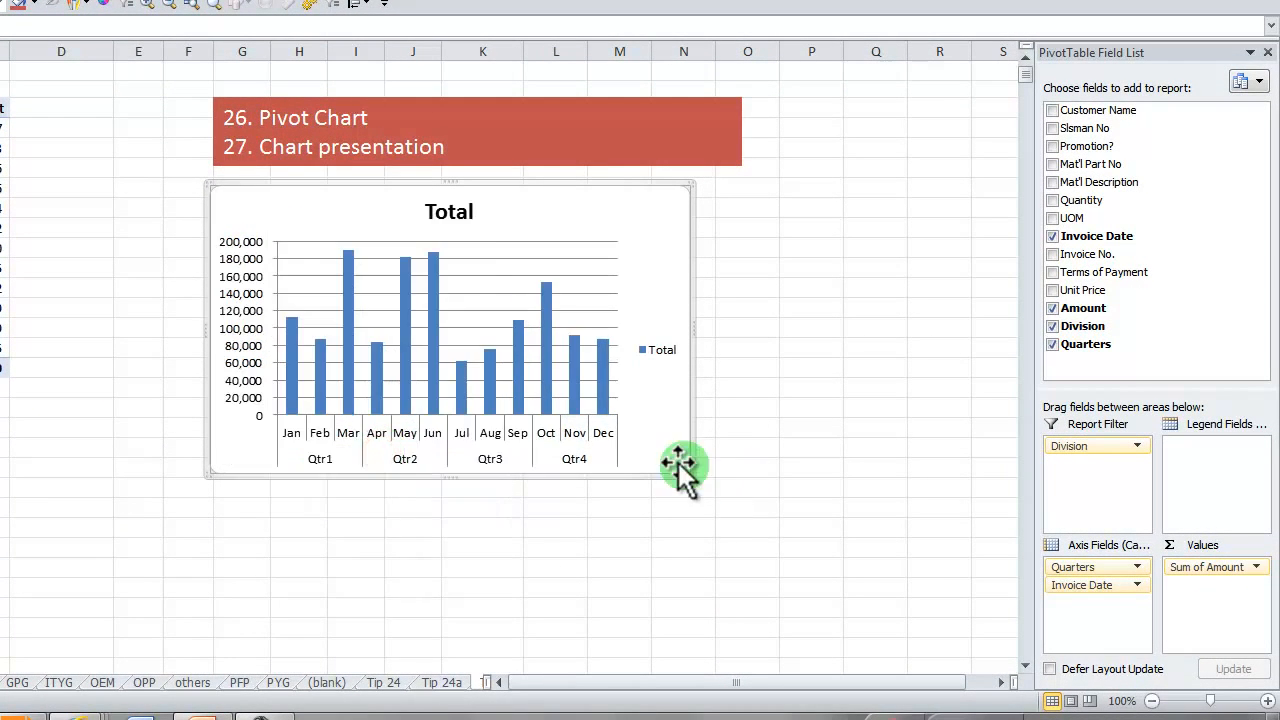
drag(690, 472, 963, 521)
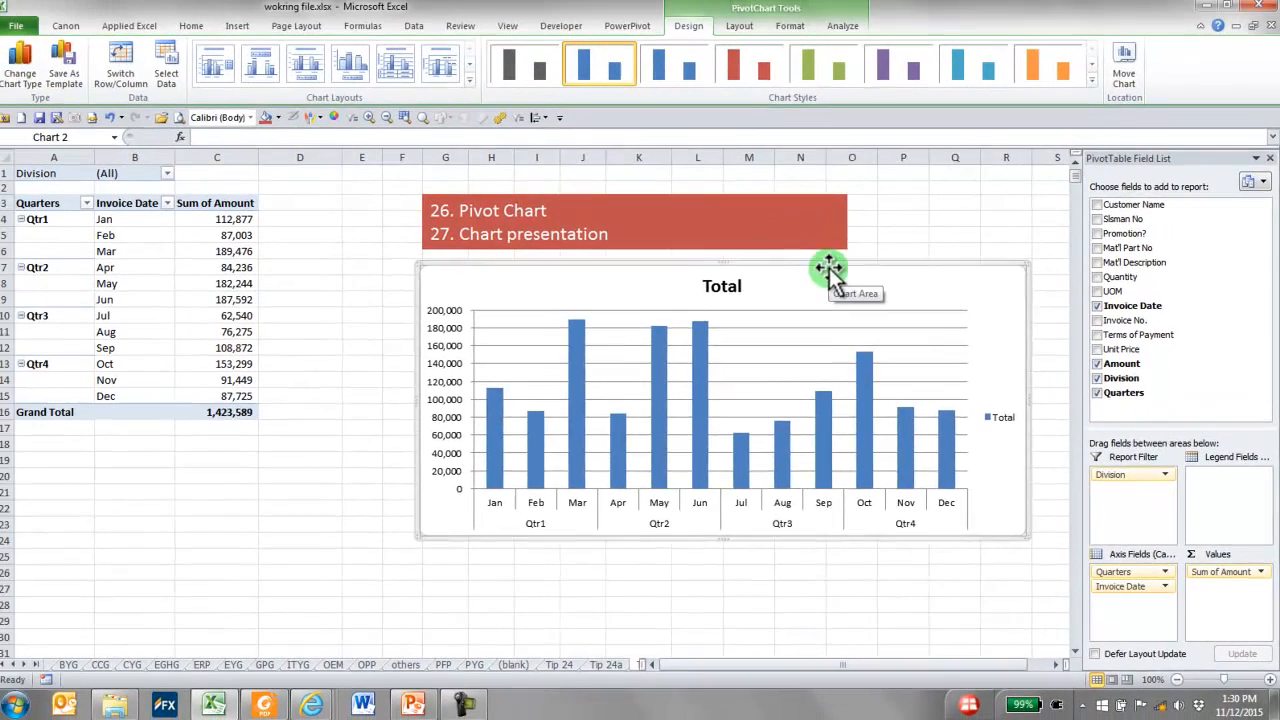
drag(828, 268, 753, 270)
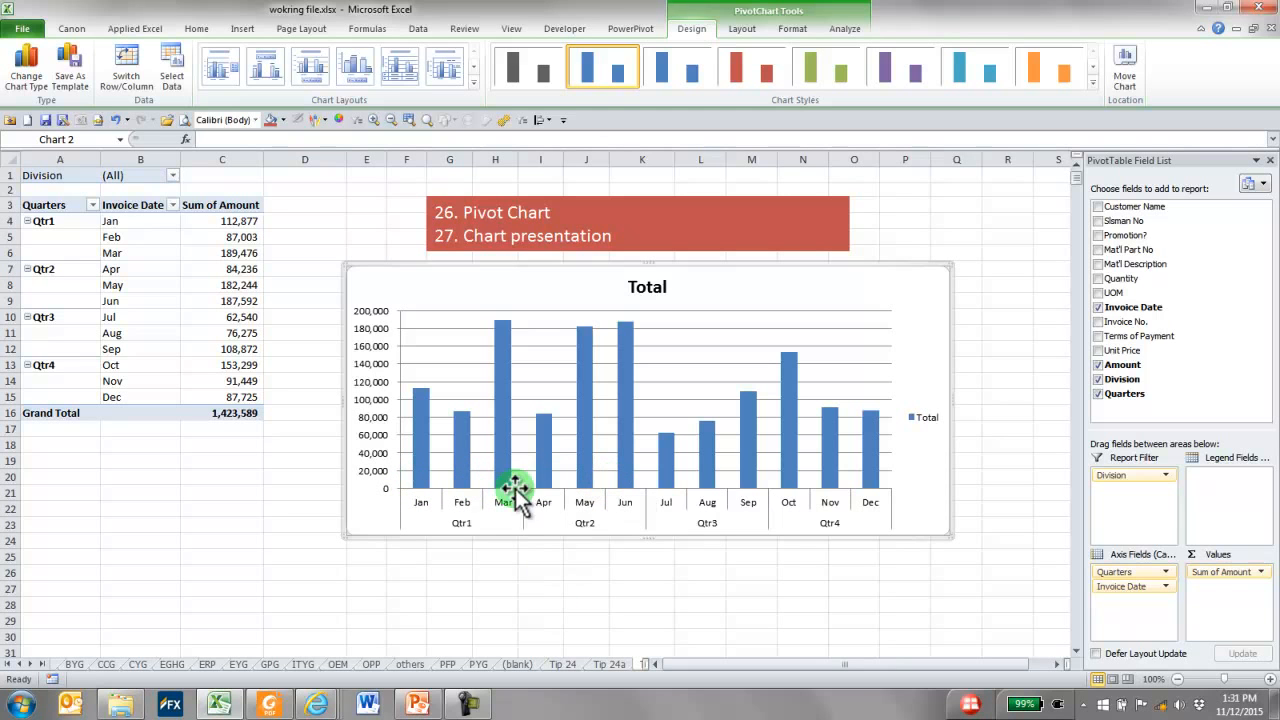
Collapse Qtr1 and Qtr2 in the pivot table to check the chart's response, and expand both quarters again
double_click(52, 221)
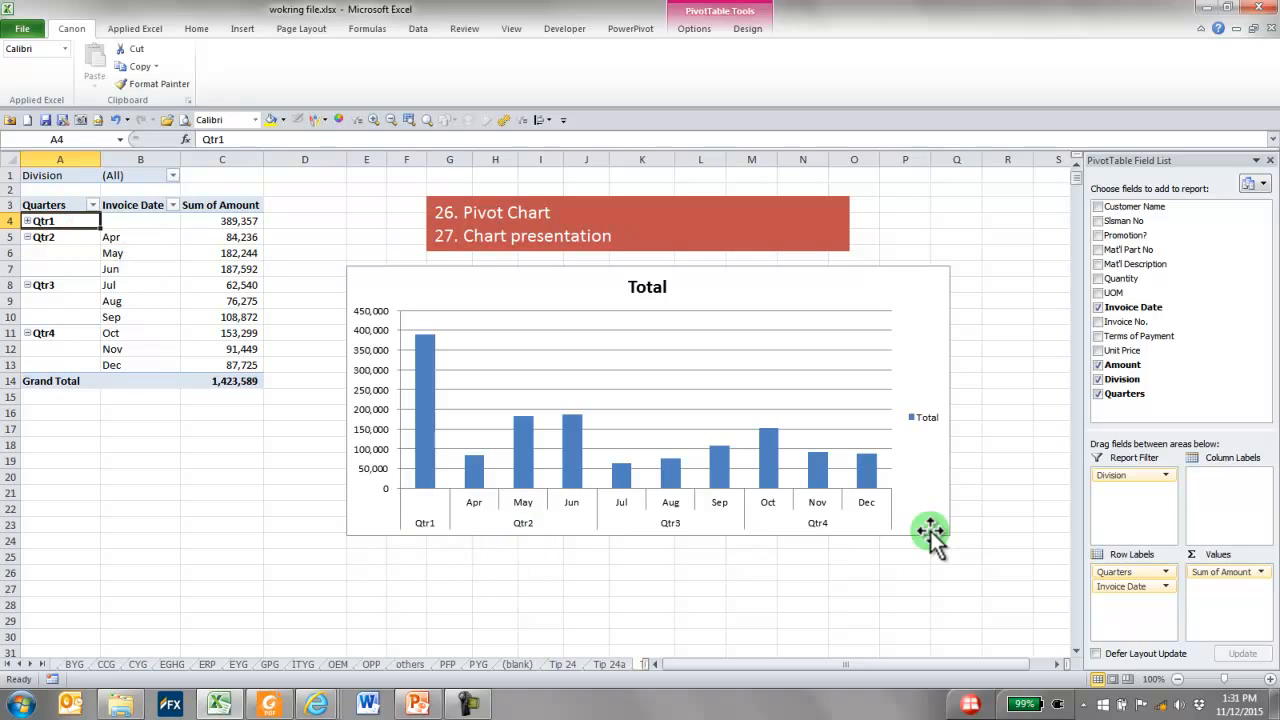
double_click(43, 237)
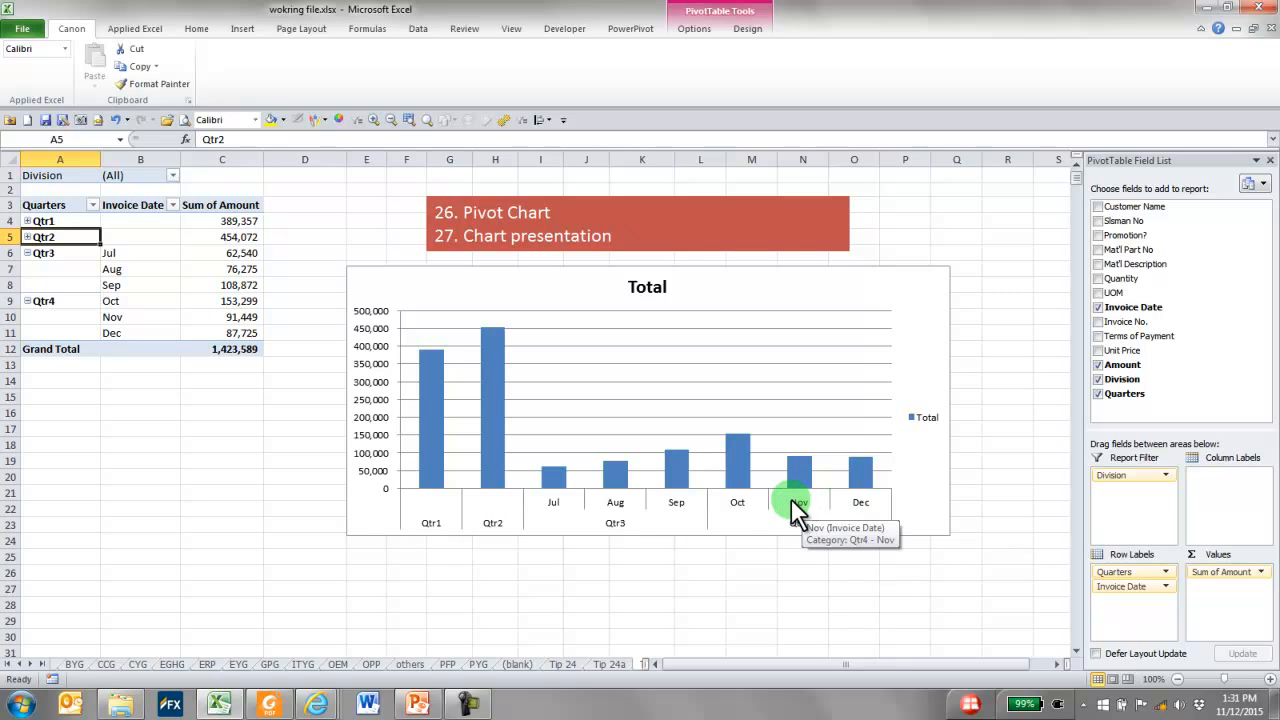
double_click(43, 236)
double_click(45, 221)
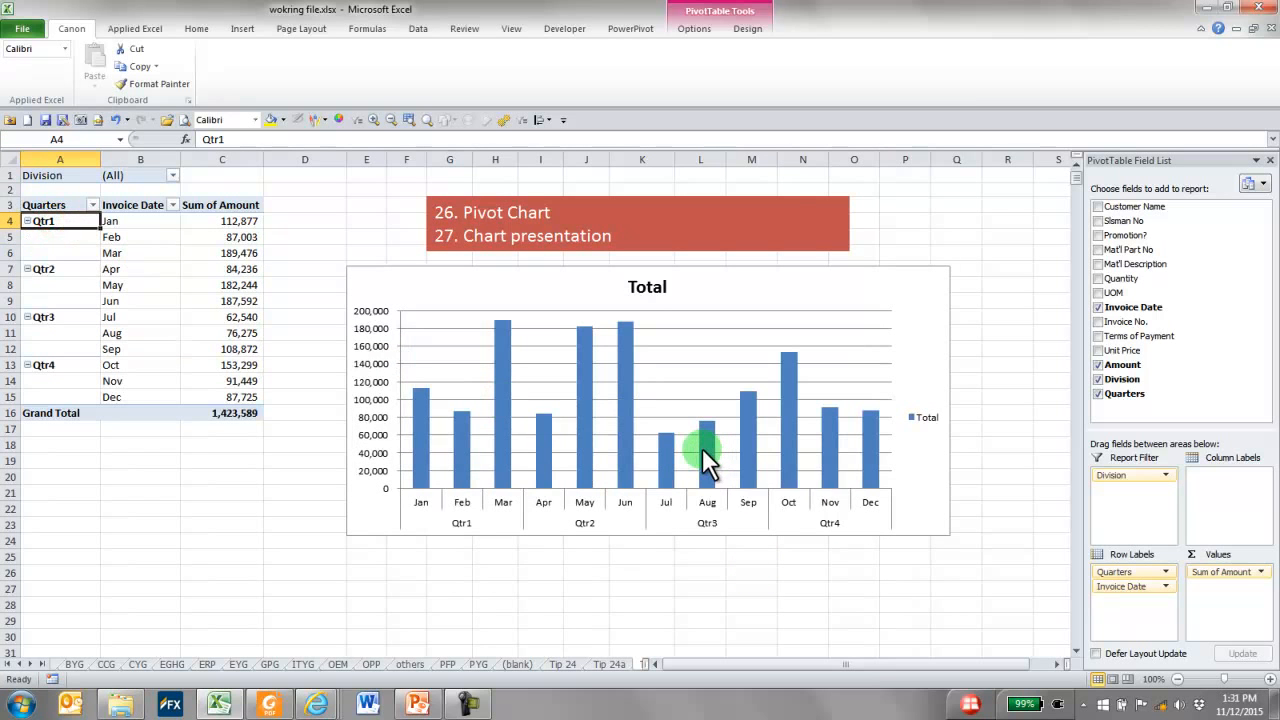
Draw a Smiley Face shape about 1.02" high and 1.27" wide beside the red heading box, near the PivotChart's upper-right corner
mouse_move(702, 448)
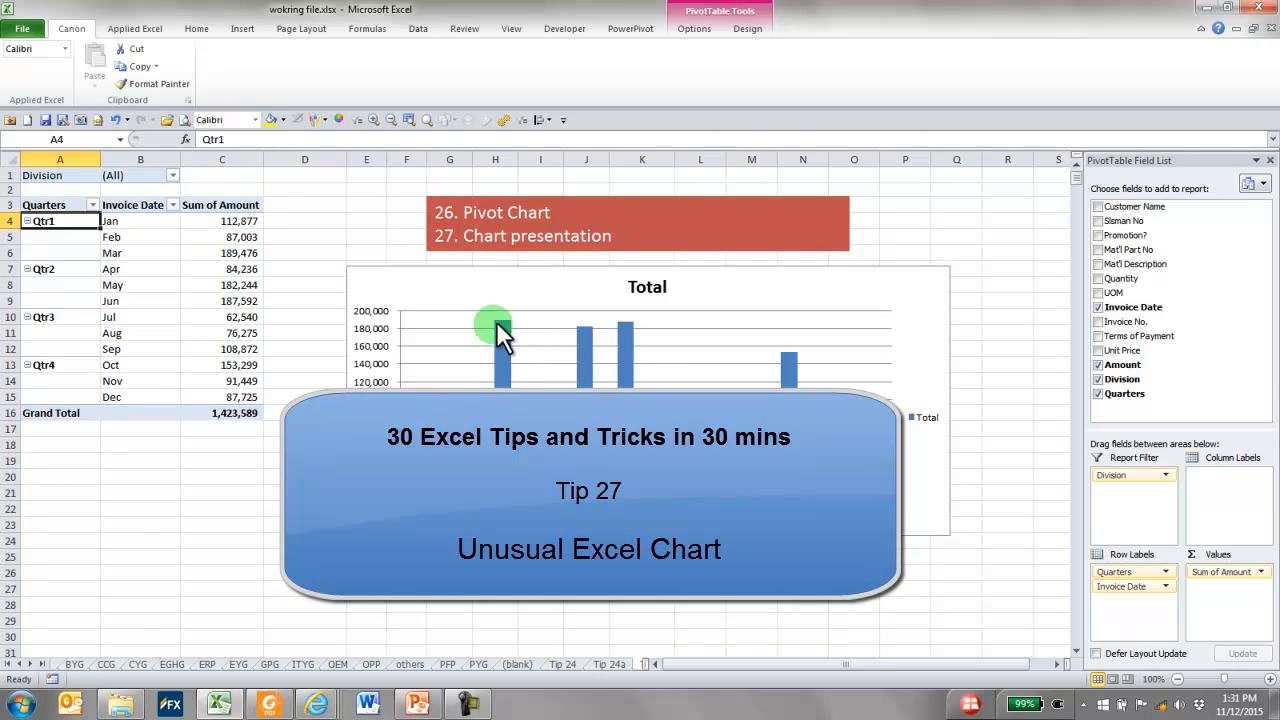
mouse_move(513, 384)
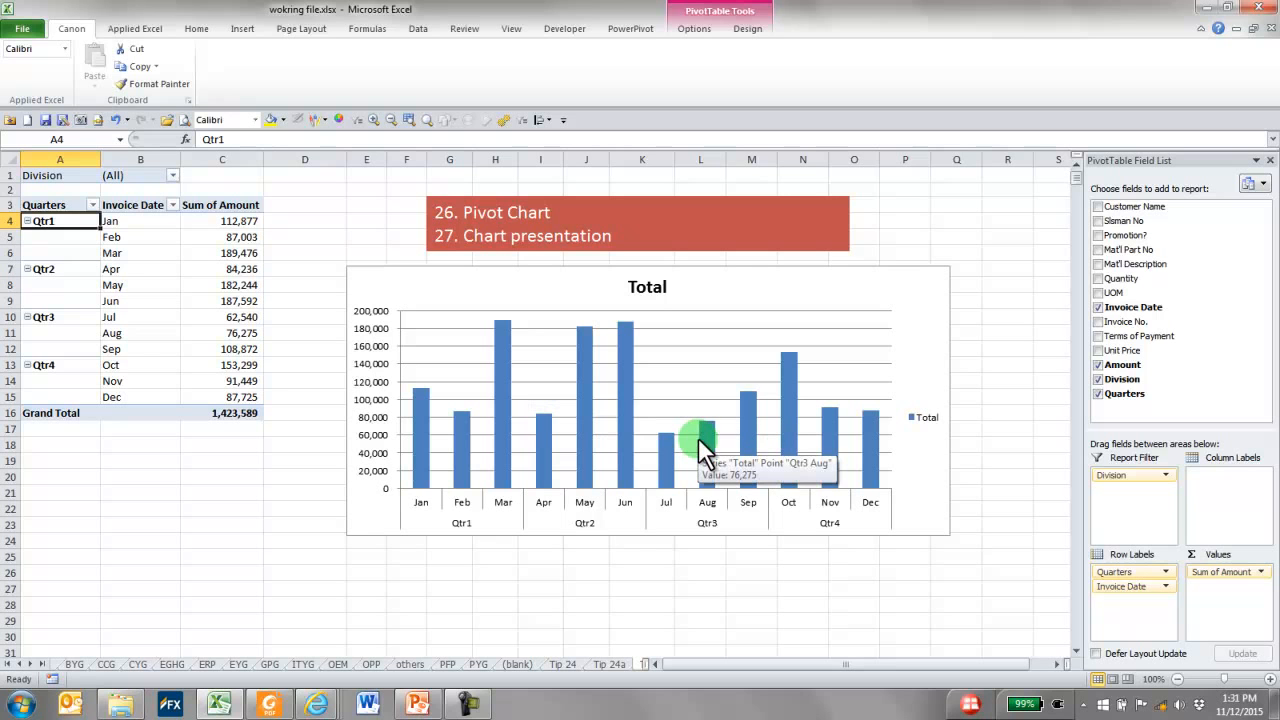
mouse_move(621, 404)
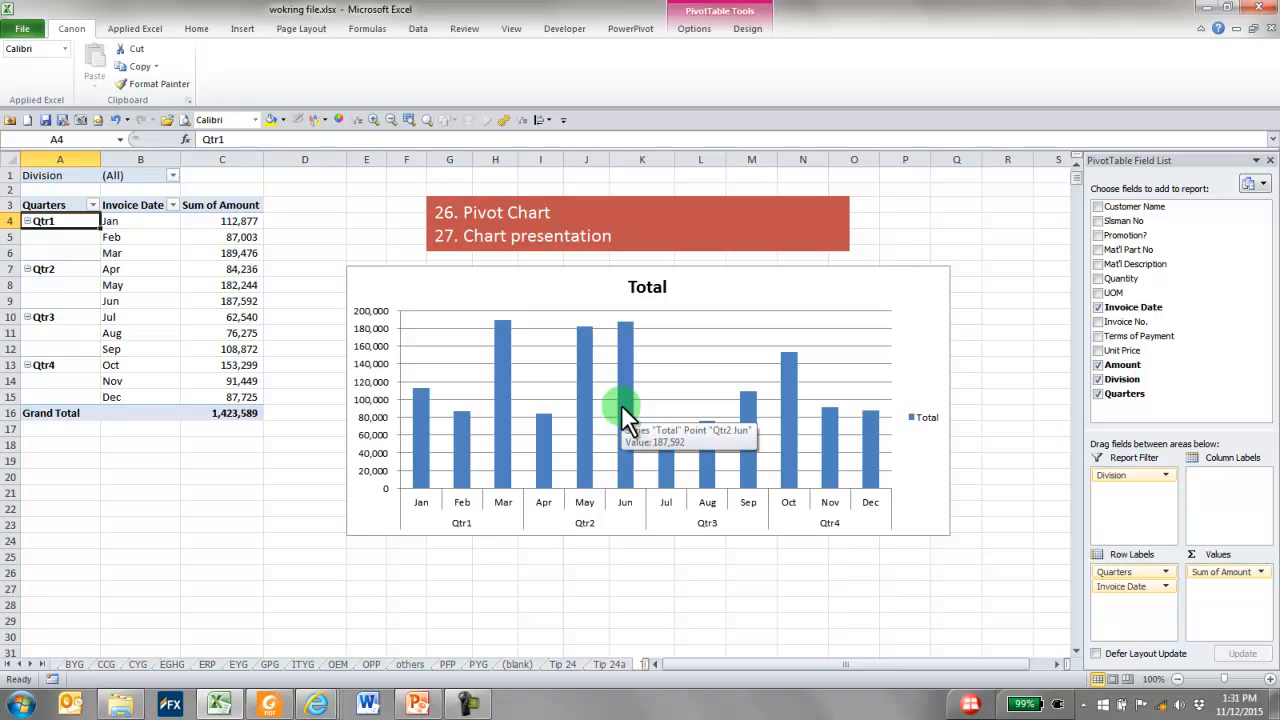
click(243, 28)
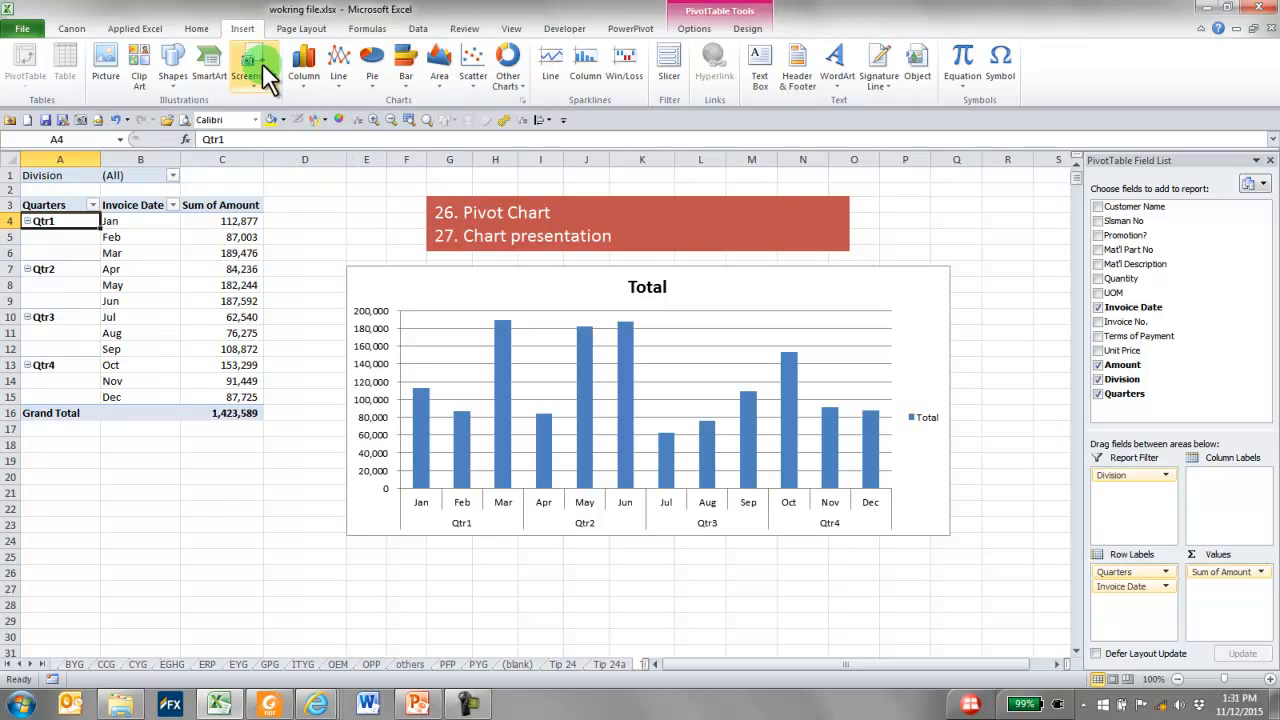
click(179, 80)
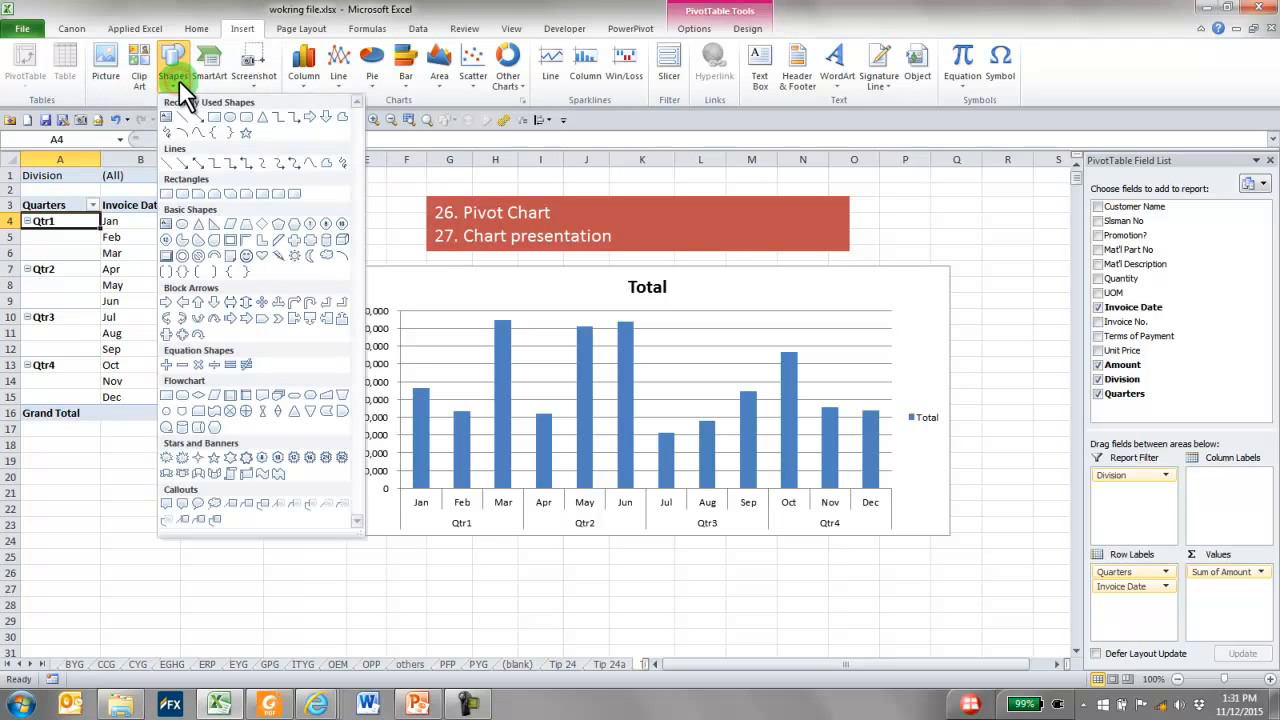
click(247, 256)
drag(907, 210, 1005, 289)
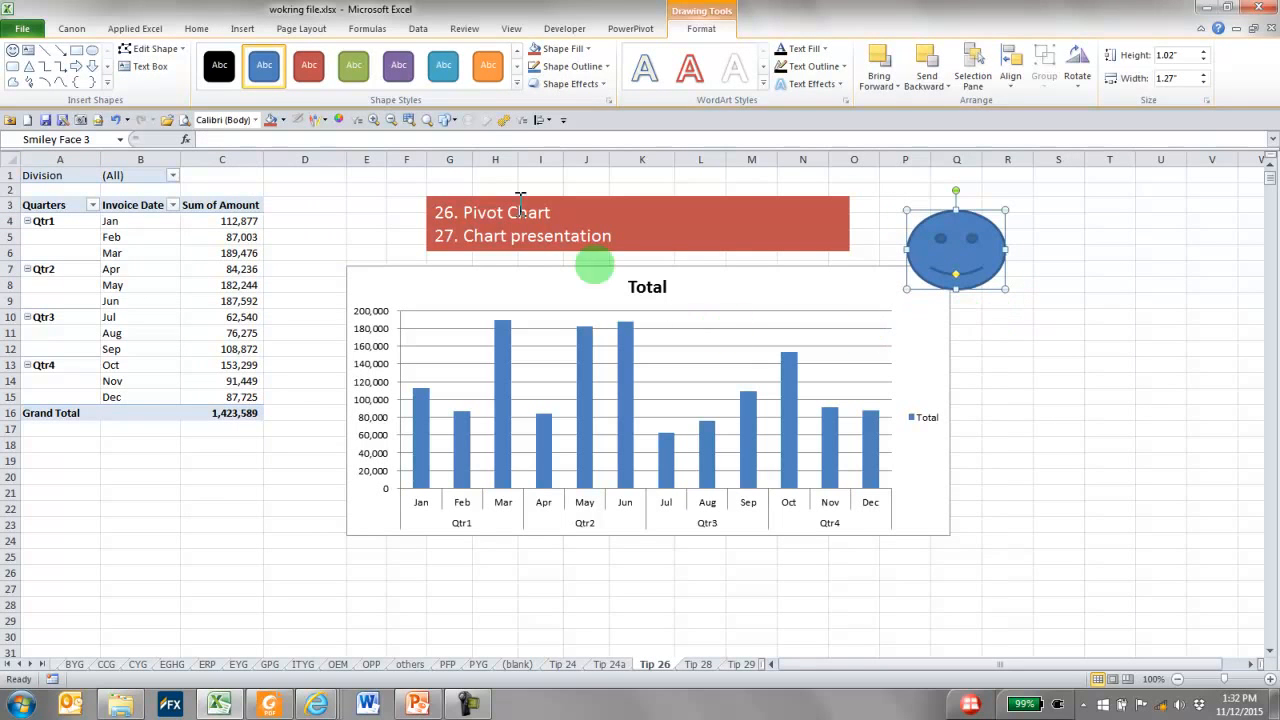
Fill the smiley face with yellow and move it further right, clear of the PivotChart
click(562, 48)
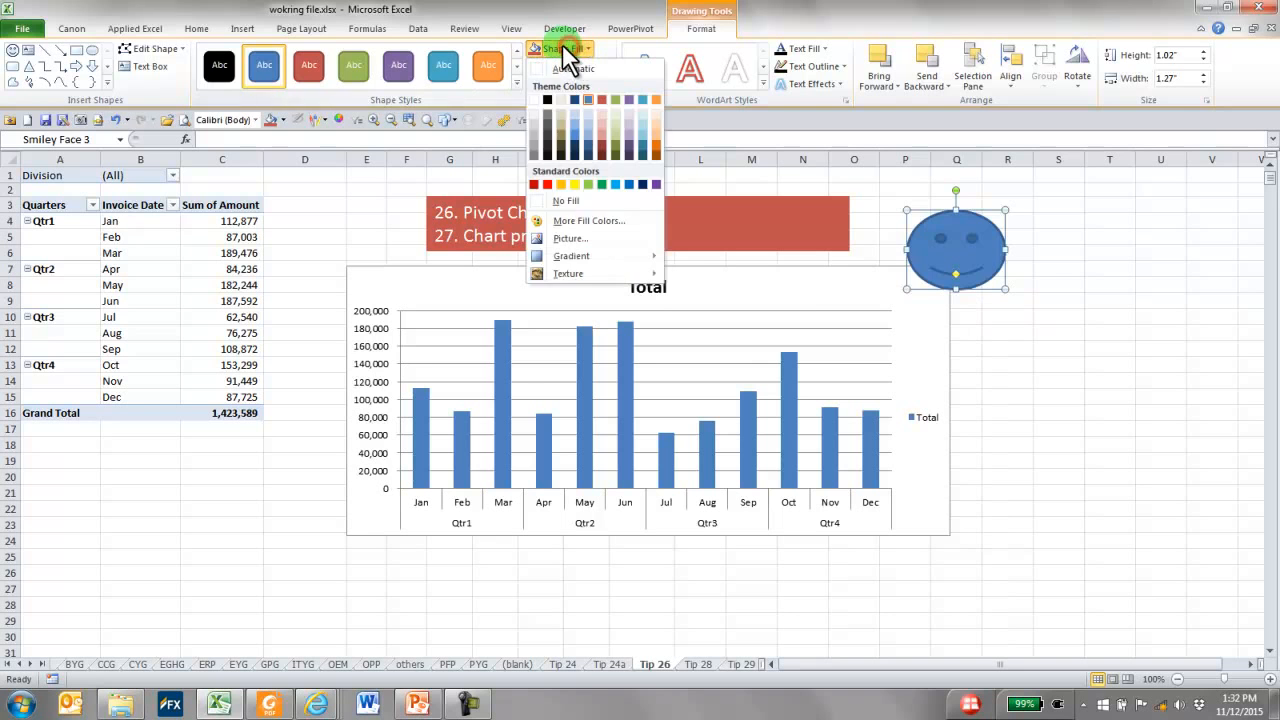
click(576, 185)
drag(950, 250, 1003, 260)
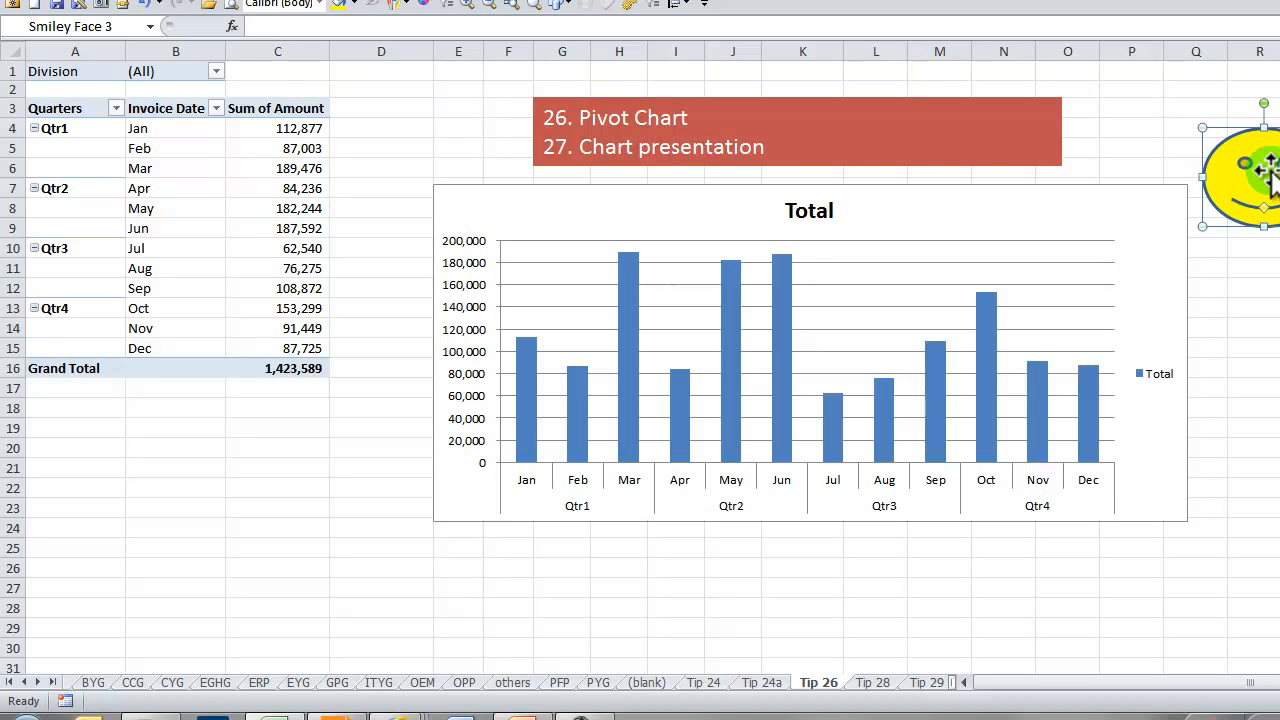
Paste the copied smiley face onto the PivotChart's Total series so it fills all the columns
click(779, 310)
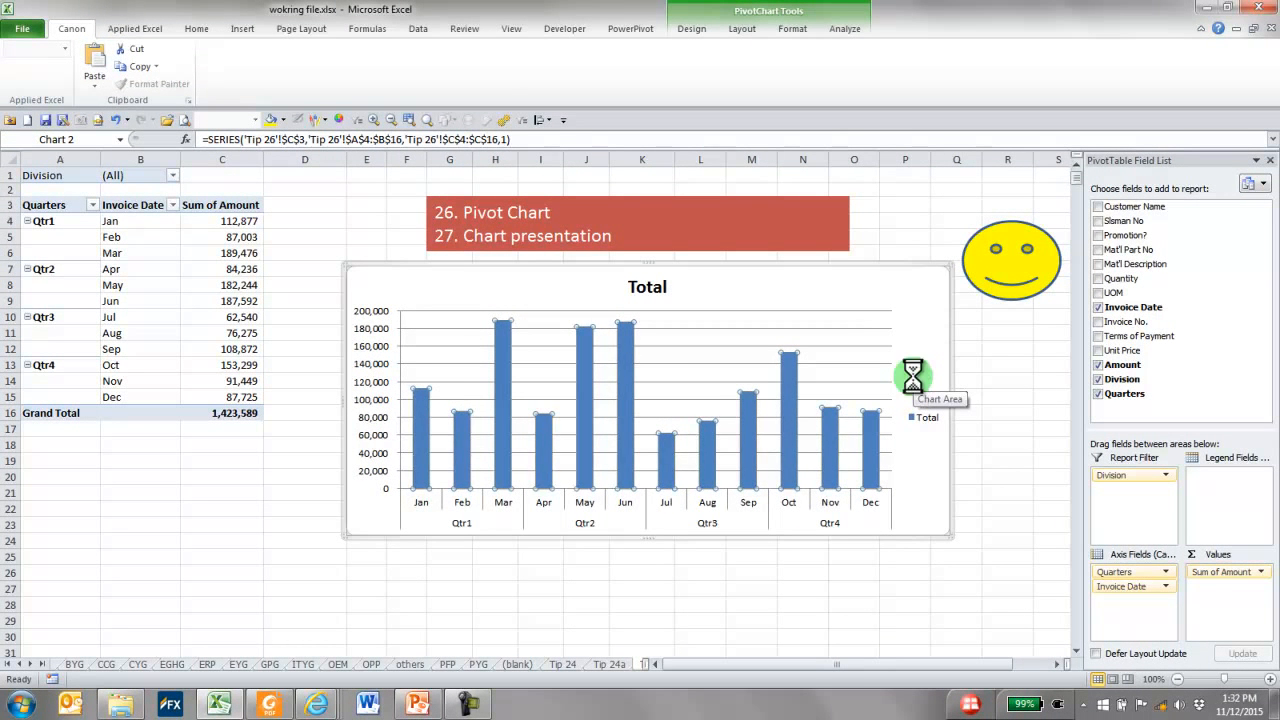
key(ctrl+v)
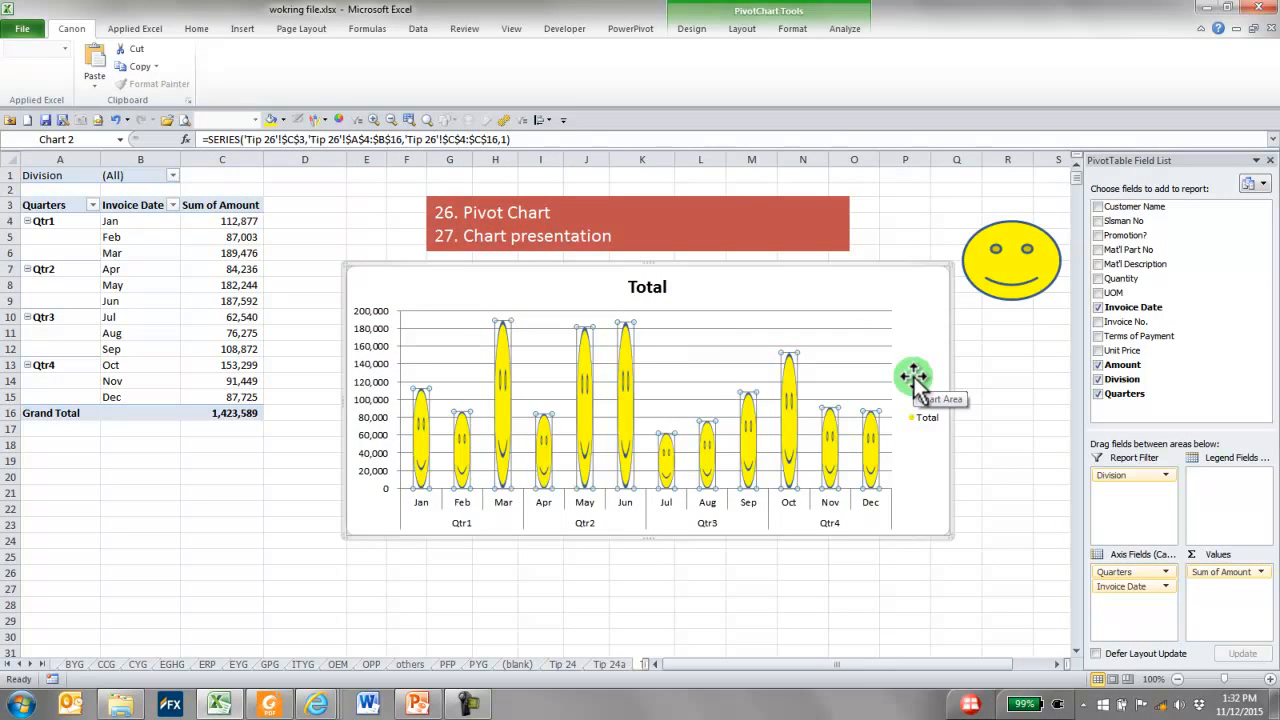
click(995, 368)
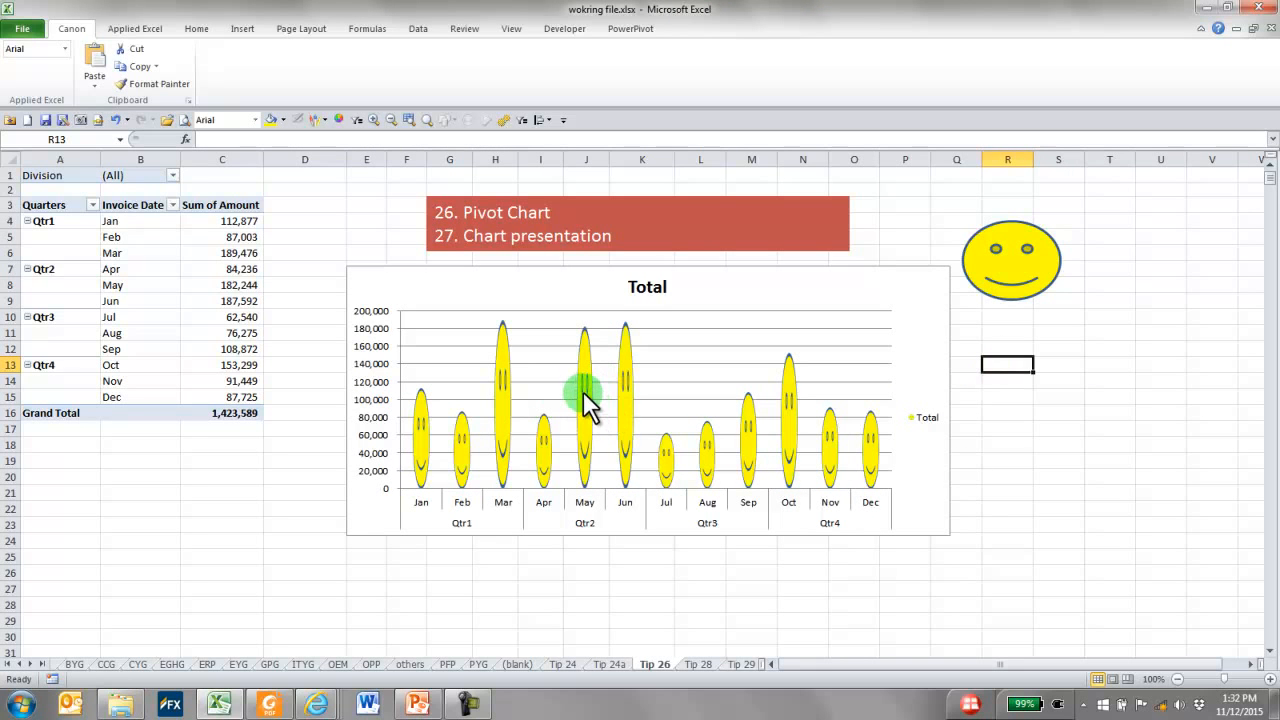
mouse_move(584, 392)
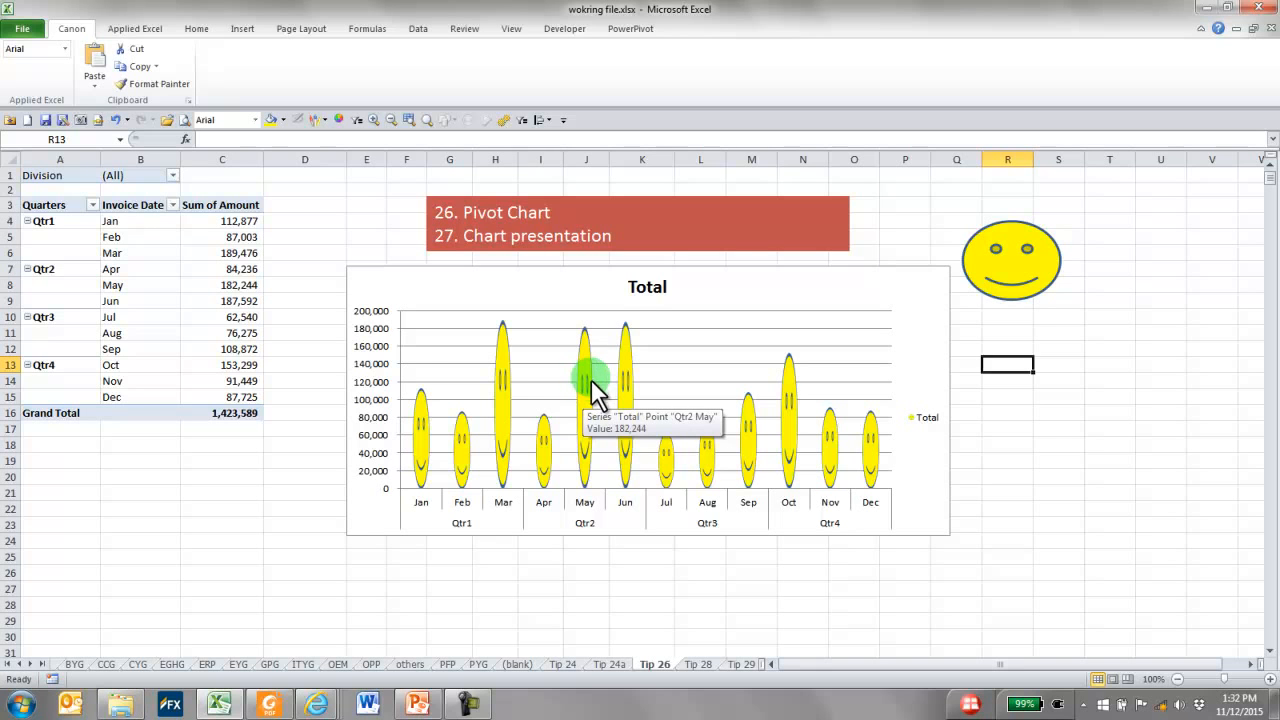
mouse_move(619, 428)
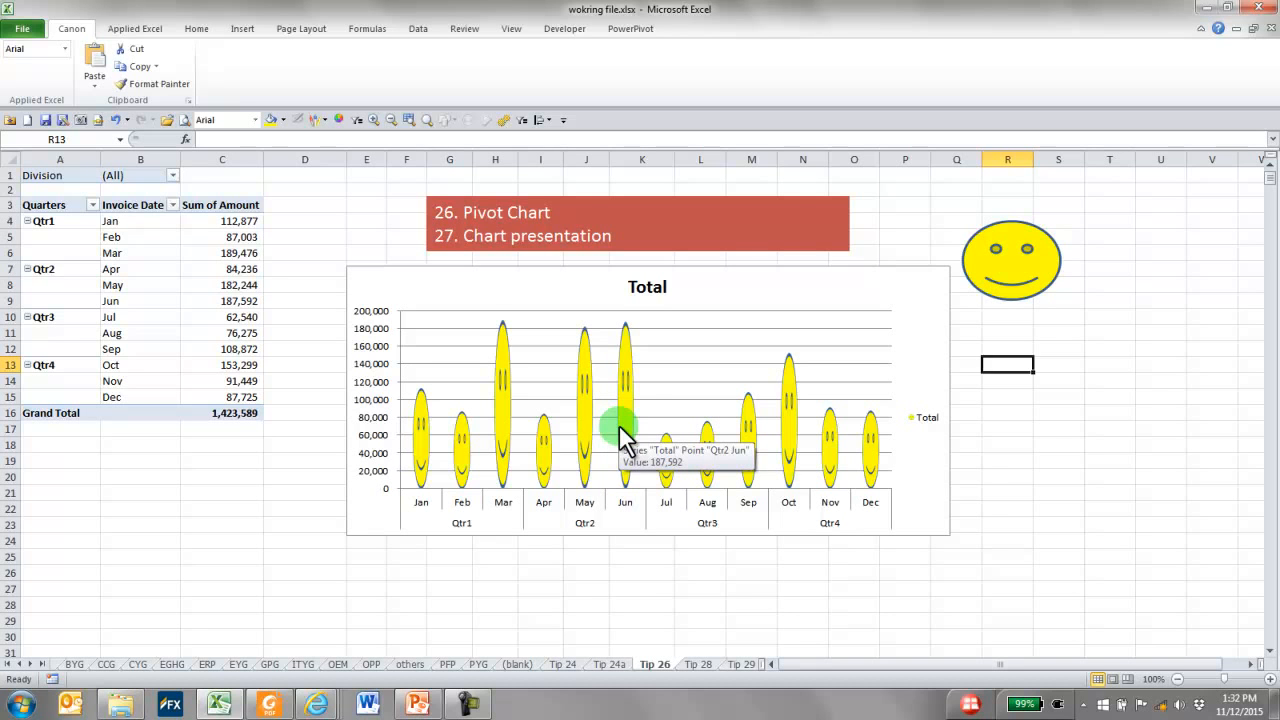
Set the Total series' picture fill to Stack and Scale with 20000 units per picture
right_click(502, 412)
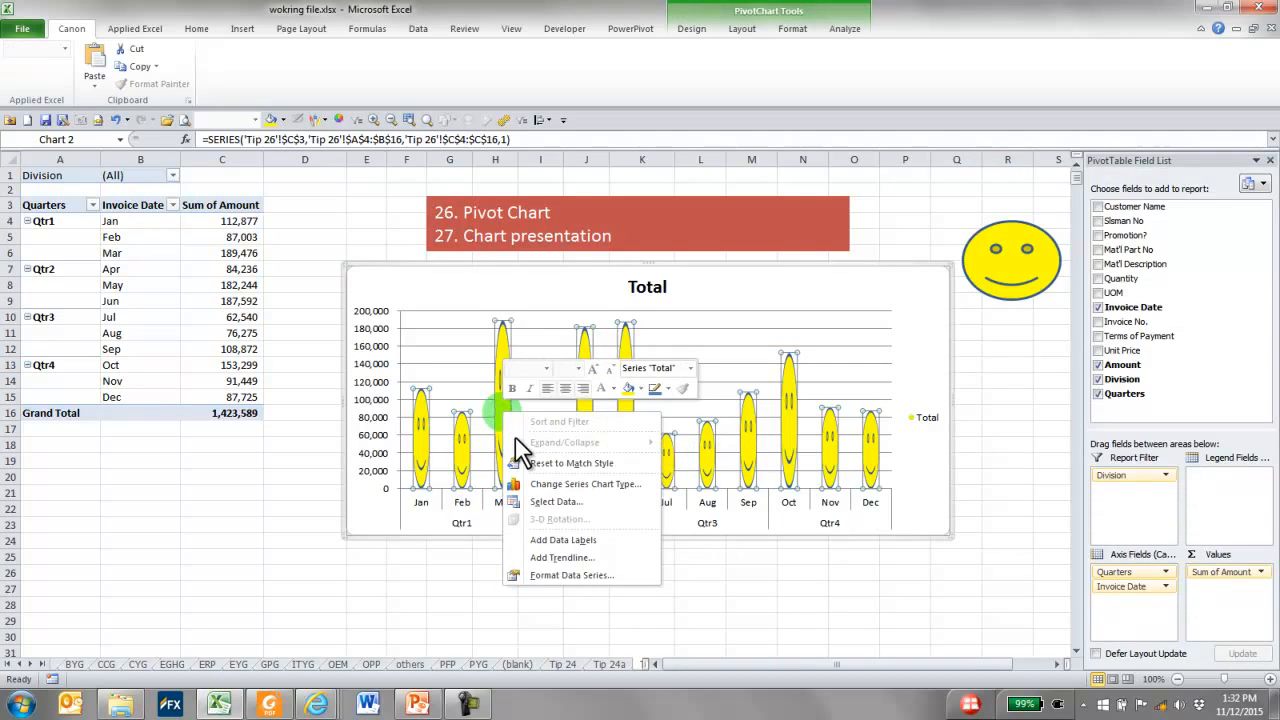
click(566, 576)
drag(521, 131, 372, 567)
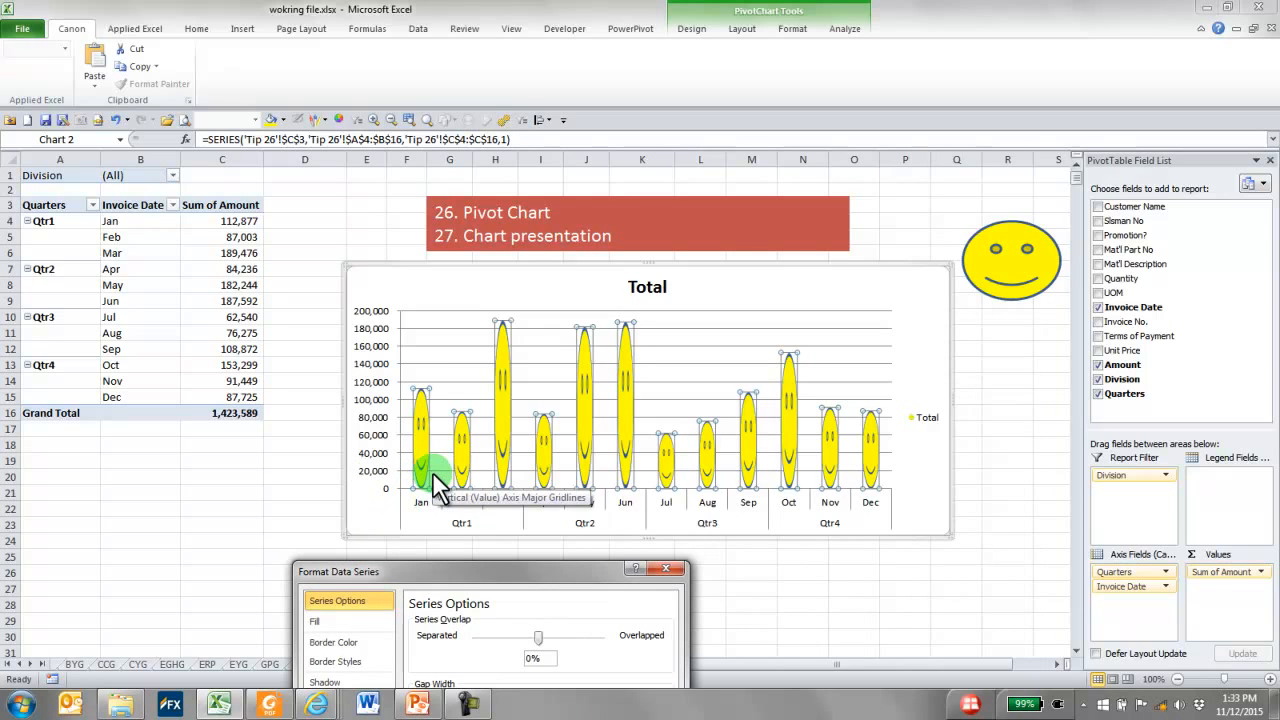
drag(559, 574, 751, 193)
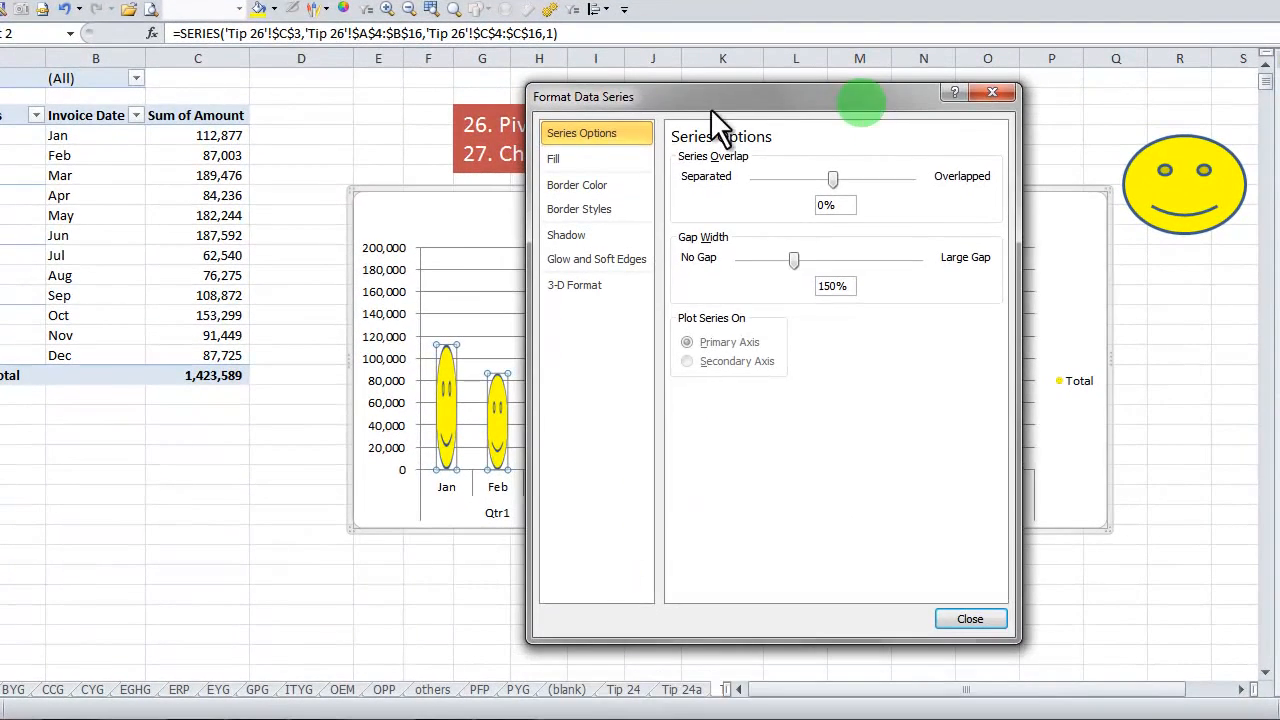
click(564, 163)
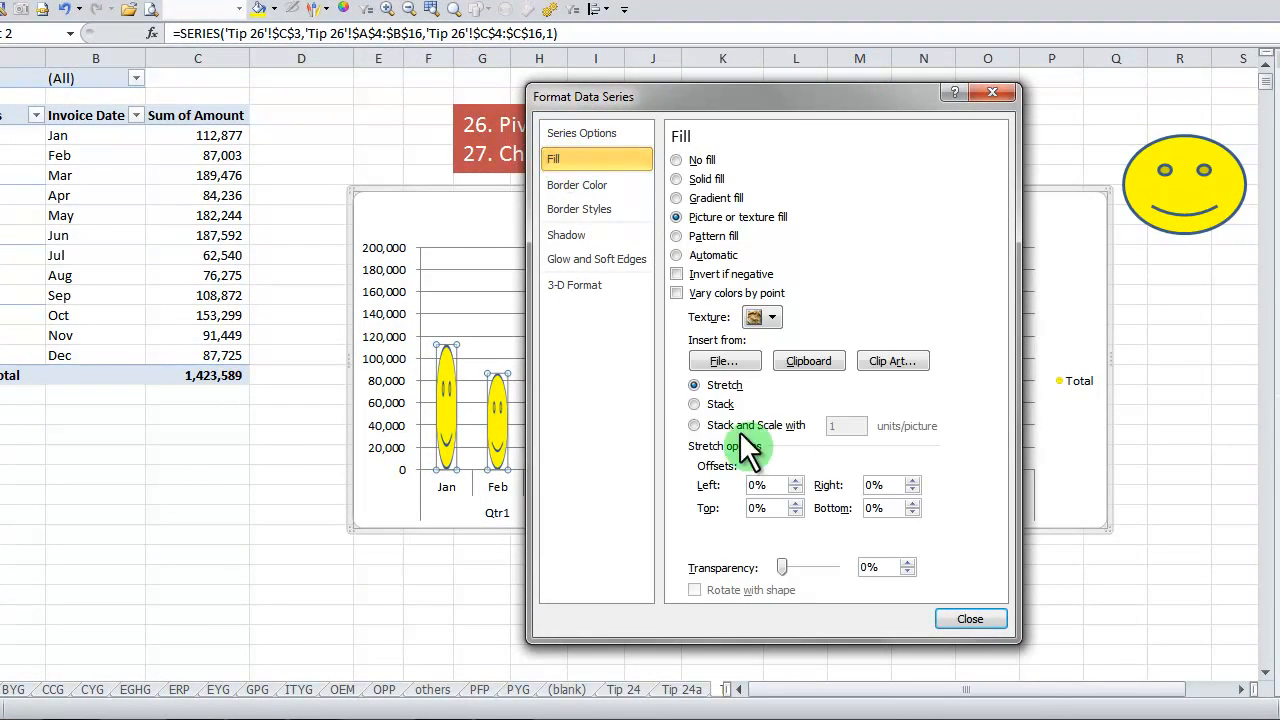
click(727, 424)
click(850, 424)
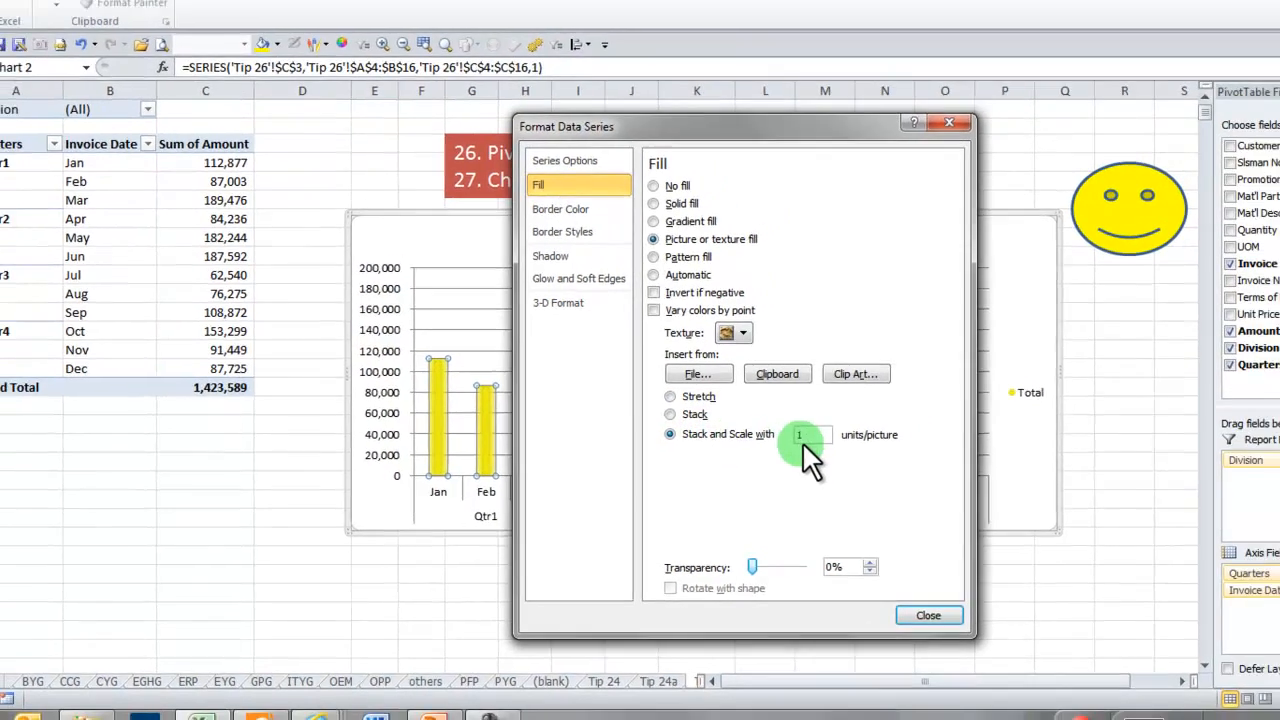
drag(744, 453, 692, 438)
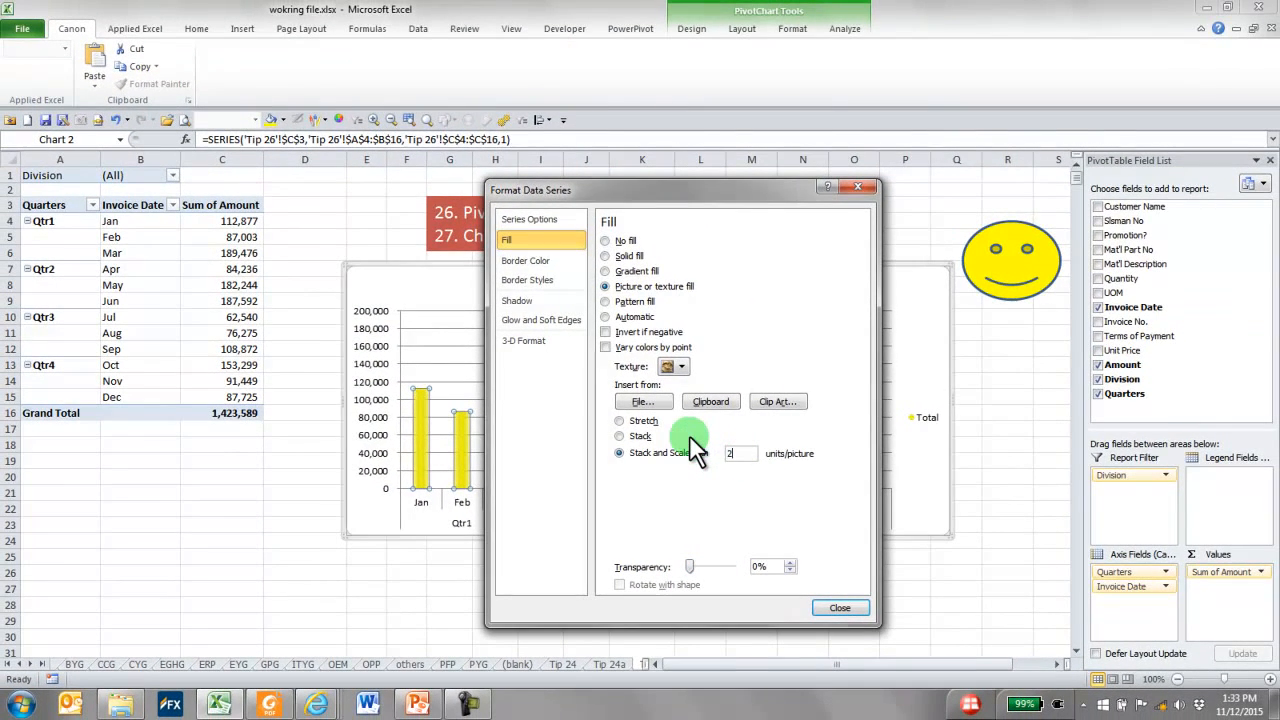
text(20000)
click(836, 607)
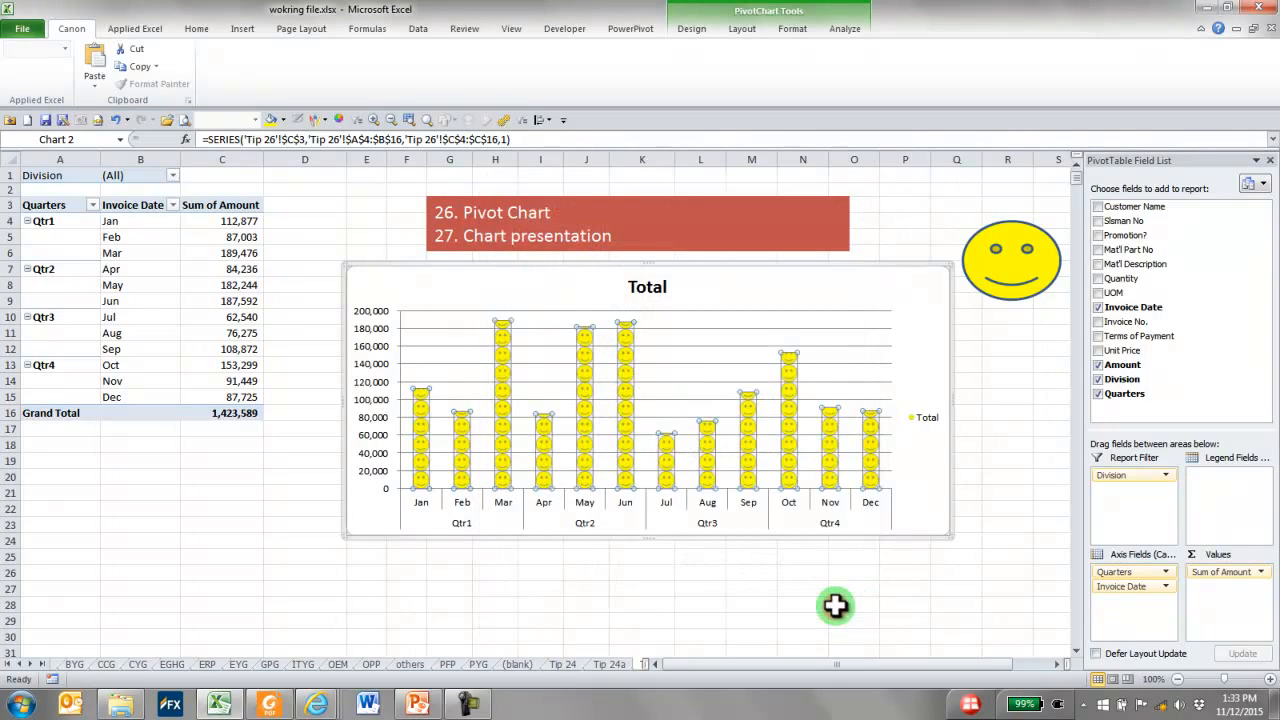
click(876, 558)
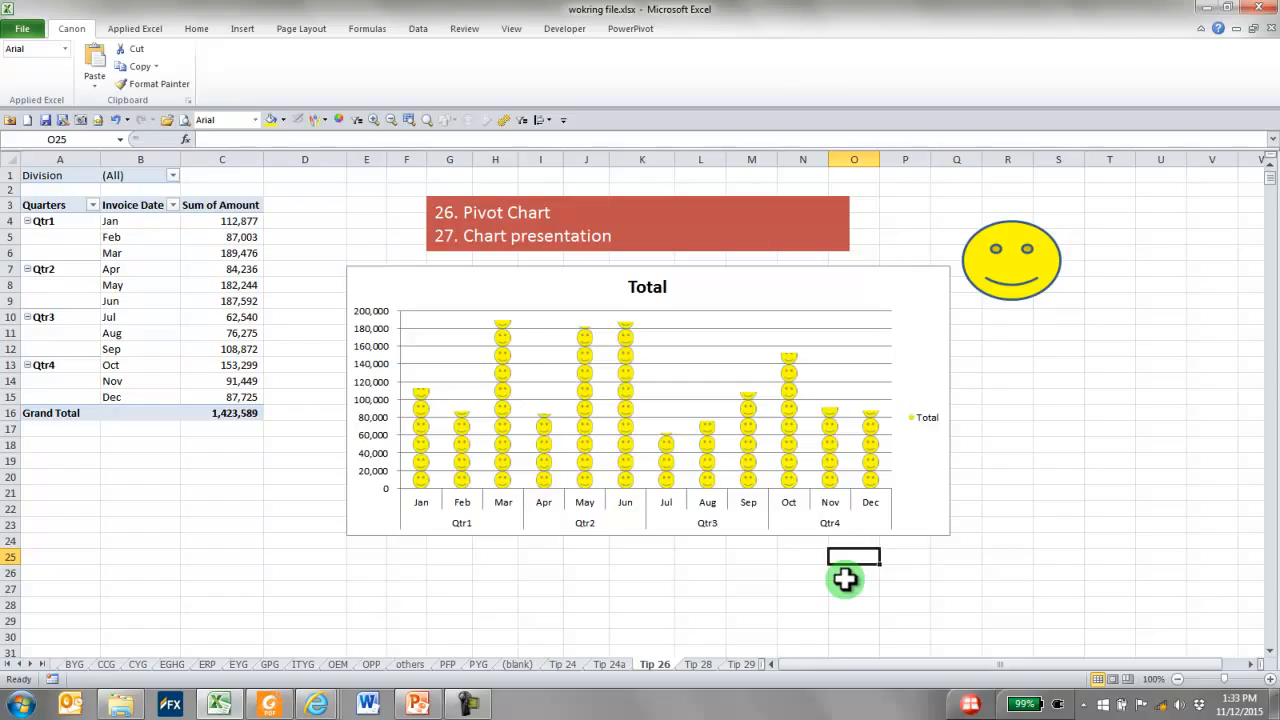
Switch to the Tip 28 worksheet and draw a circle about 0.84" in diameter below the heading box as the man's head
click(1029, 338)
key(ctrl+Page_Down)
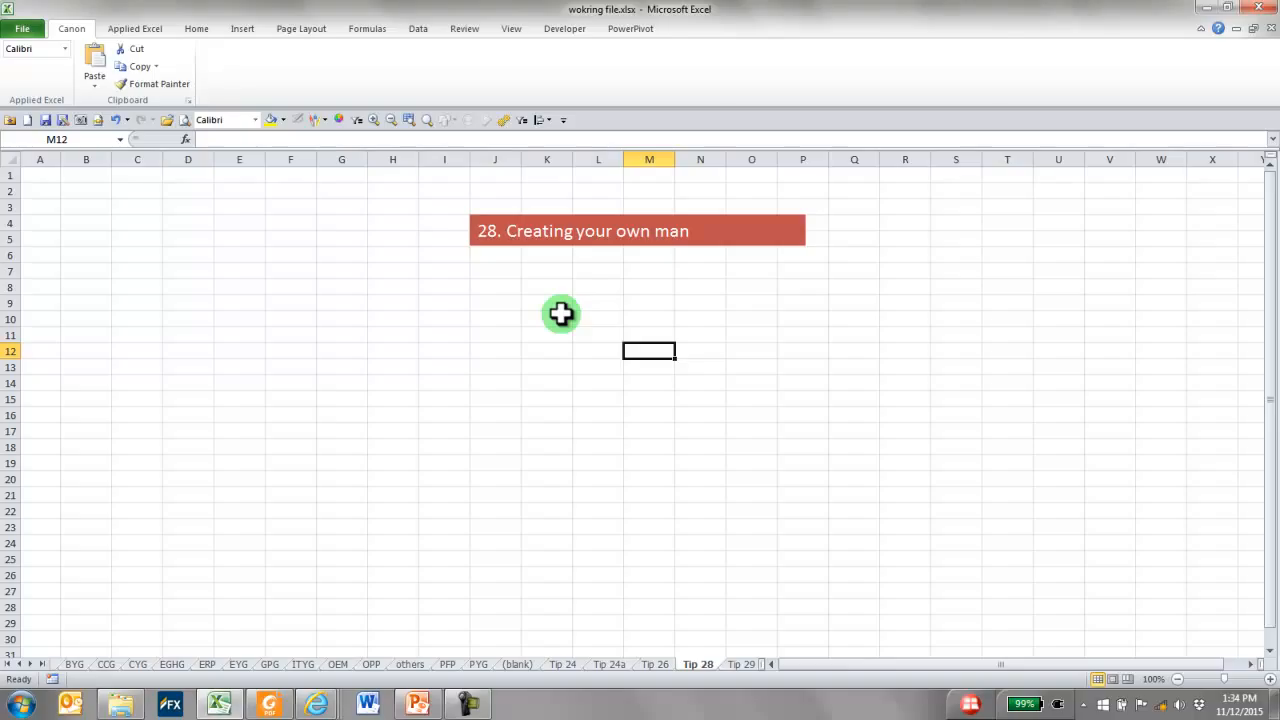
click(248, 29)
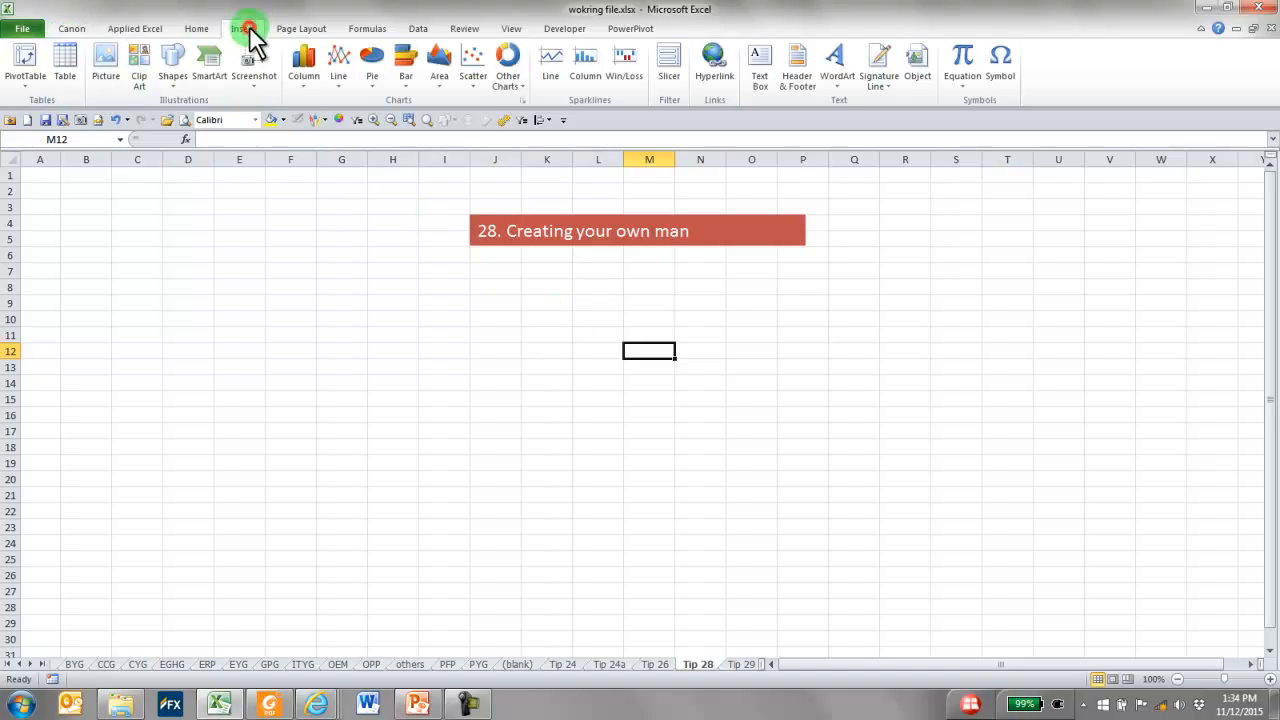
click(170, 78)
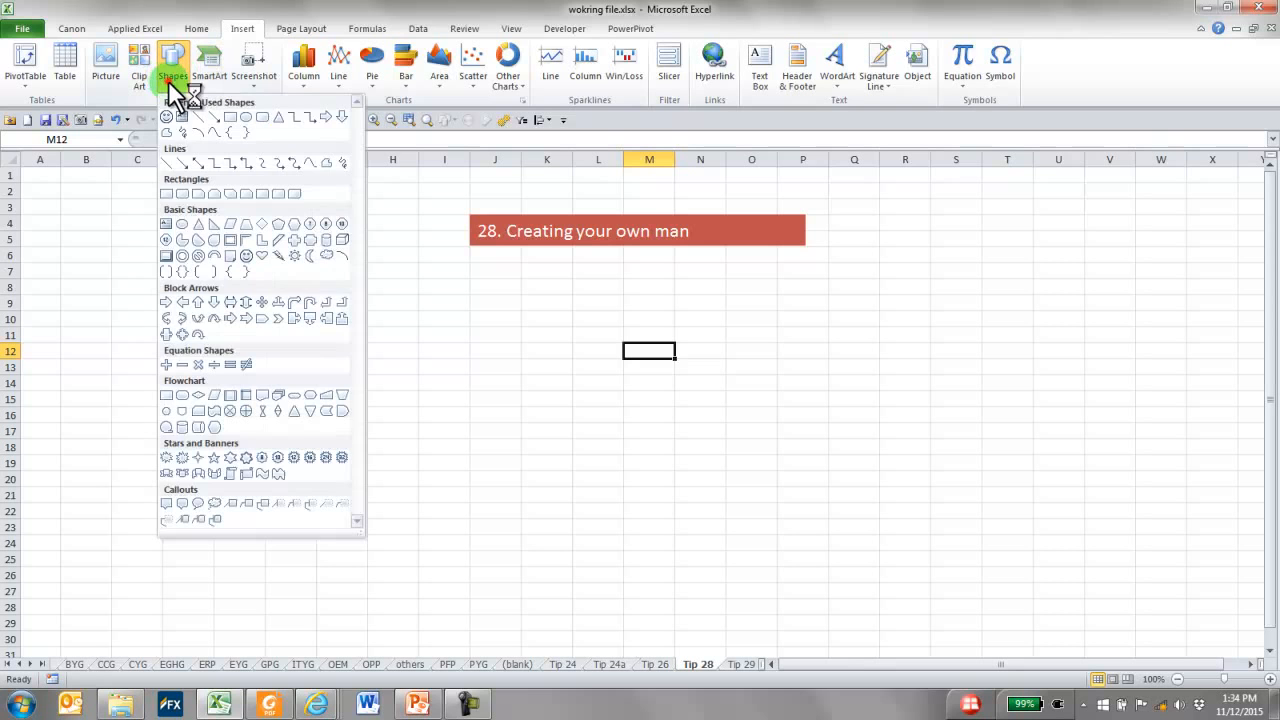
click(182, 224)
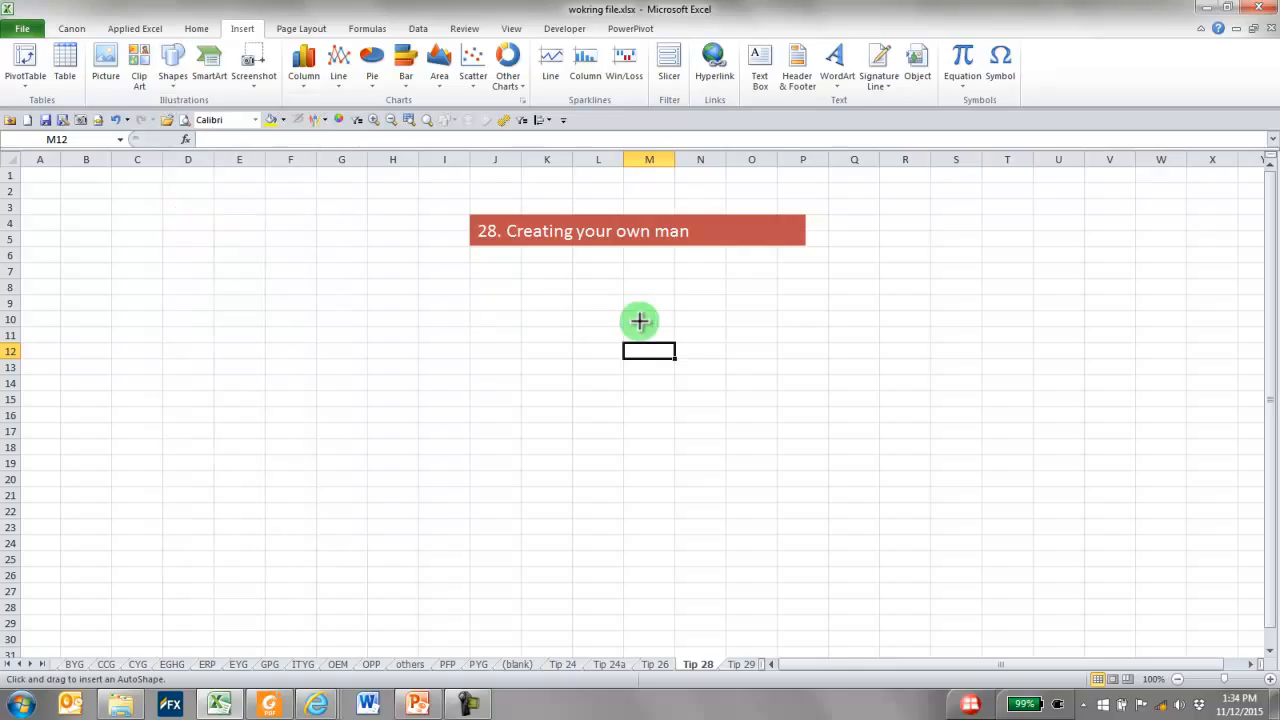
drag(640, 320, 706, 384)
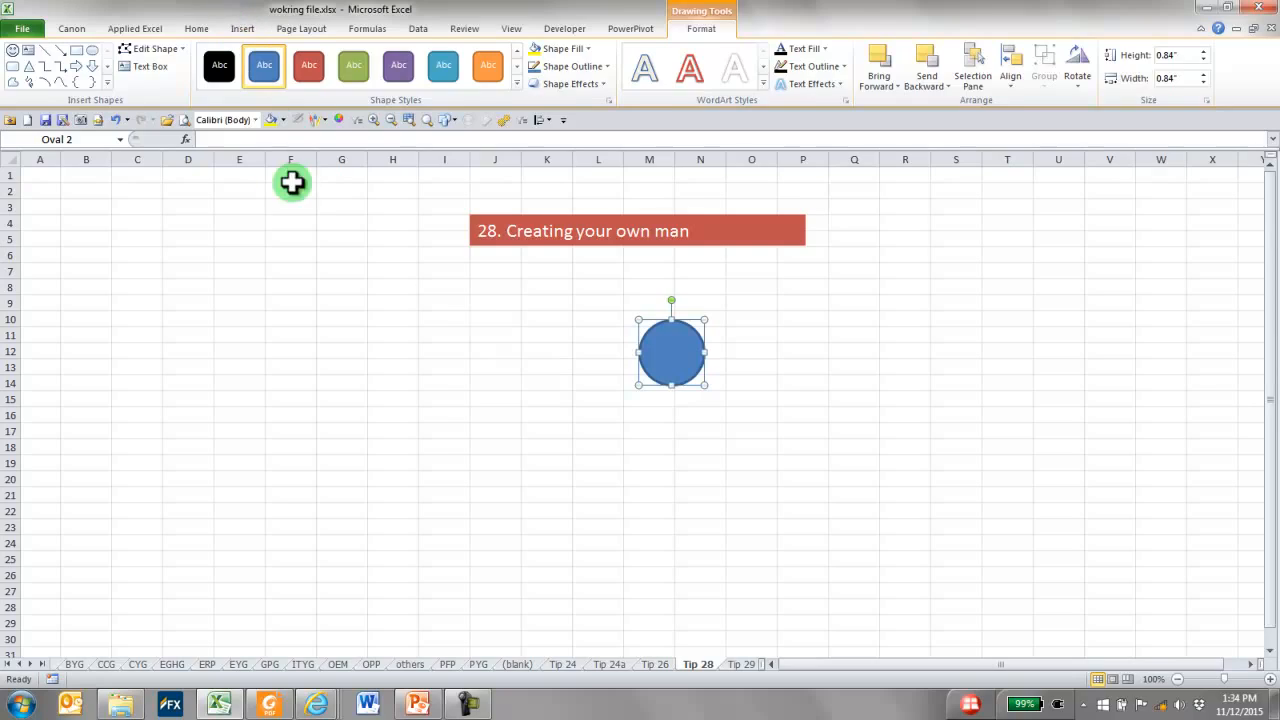
Draw a rectangle about 1.9" high and 1.27" wide just below the circle as the man's body
click(243, 28)
click(172, 80)
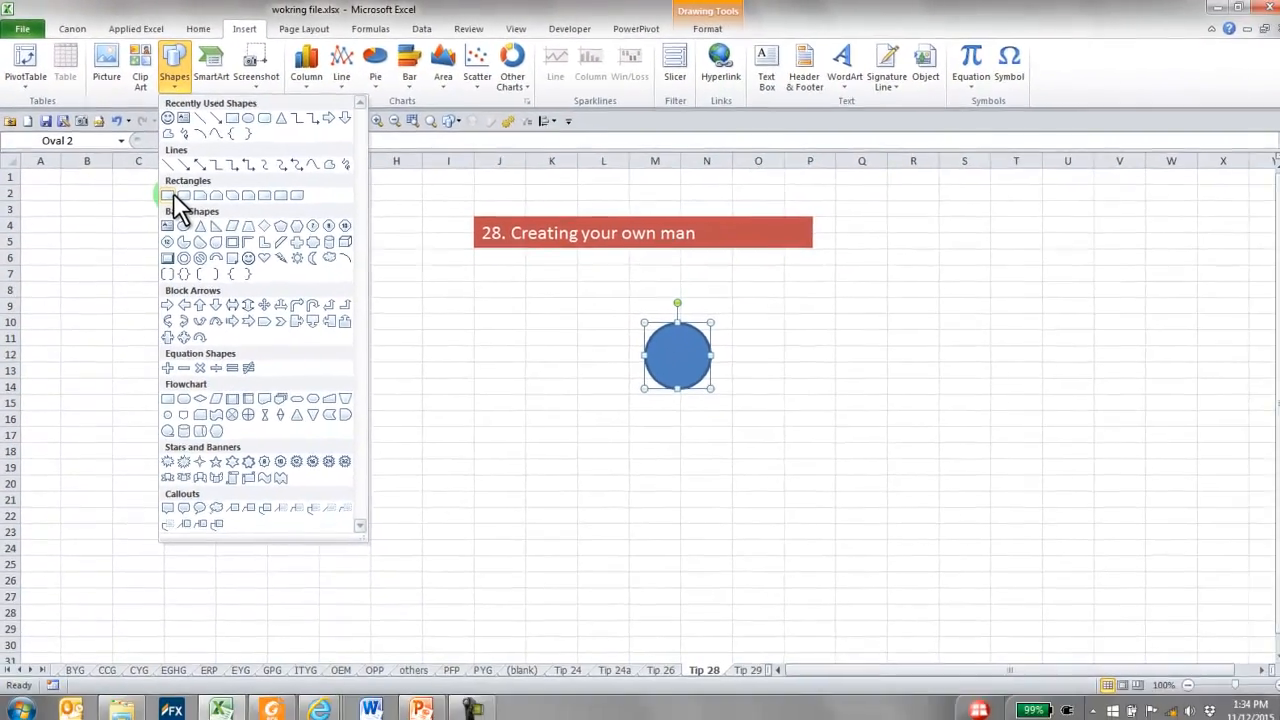
click(208, 242)
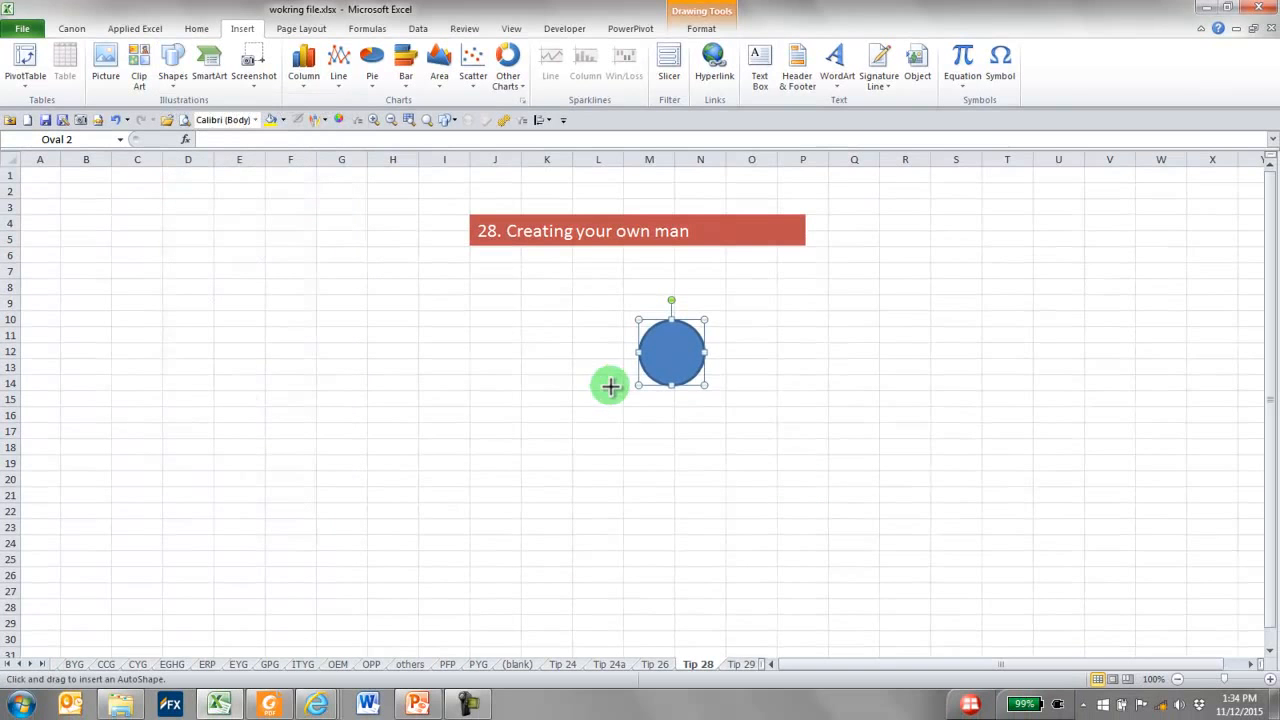
drag(624, 396, 723, 541)
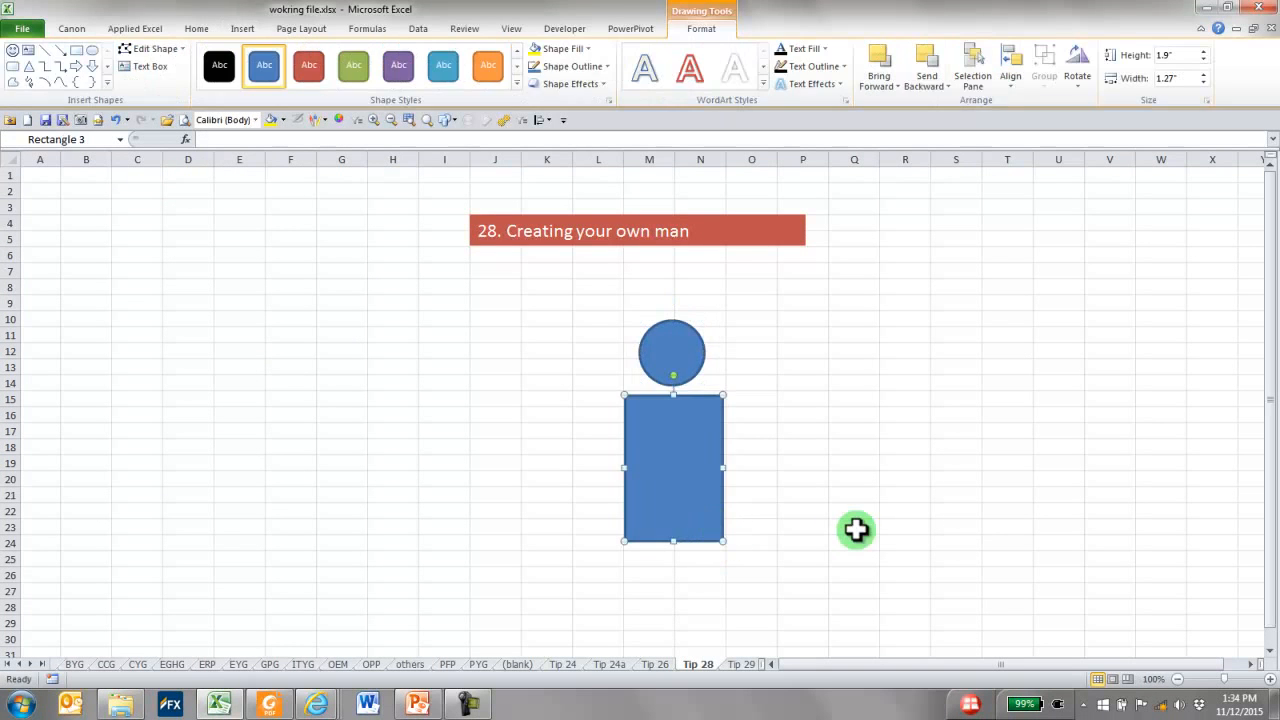
scroll(856, 530, down, 2)
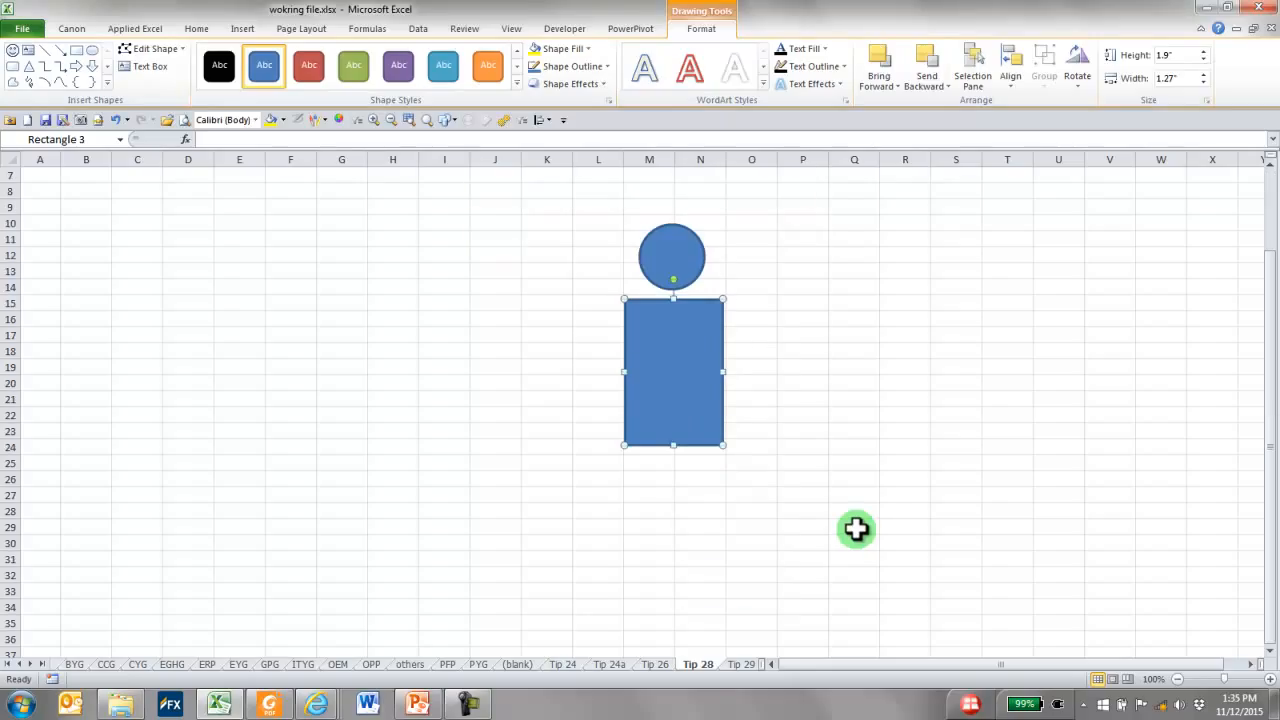
click(862, 480)
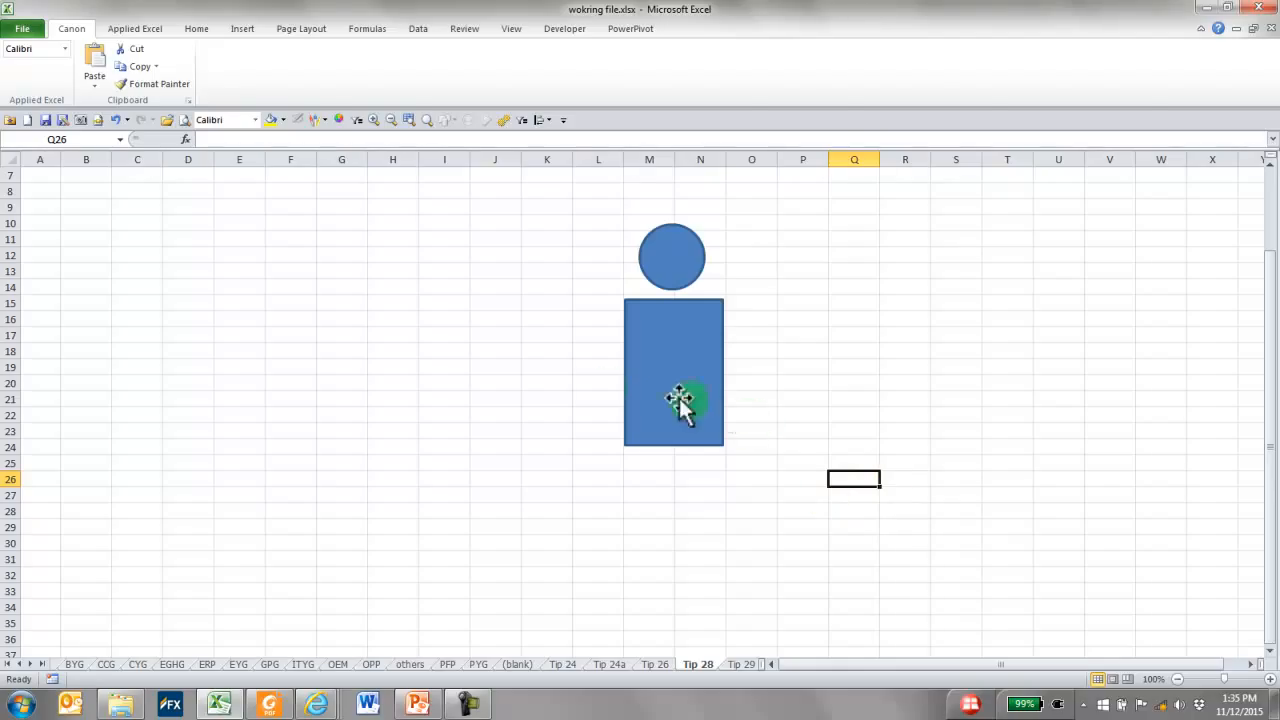
Edit the body rectangle's points, adding two on the right edge near the shoulder and pulling the upper one down and outward to form an arm
click(686, 340)
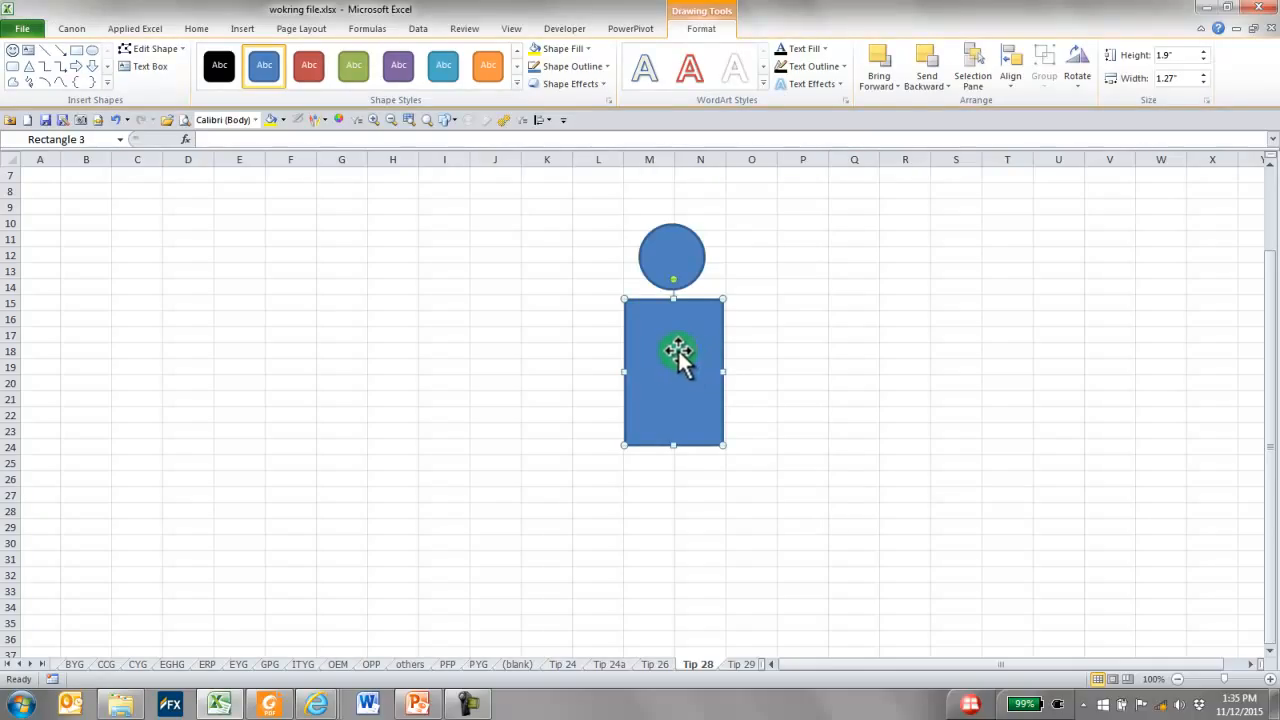
right_click(678, 349)
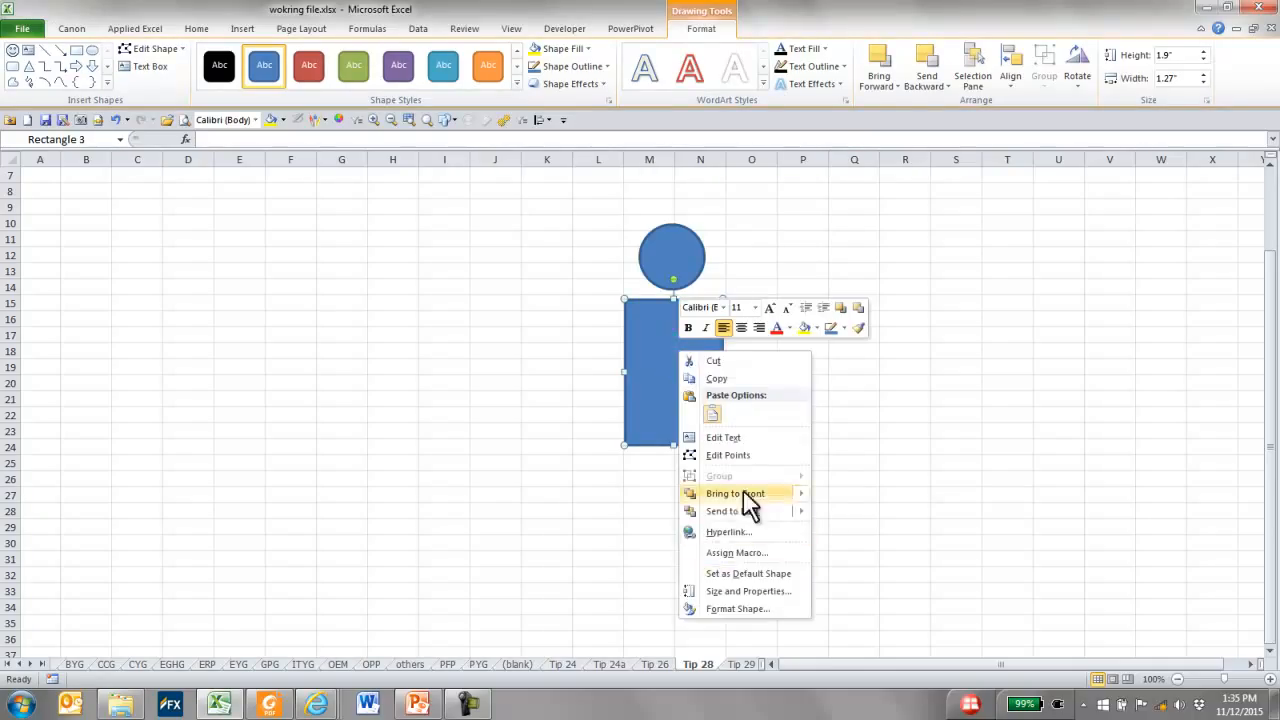
click(731, 455)
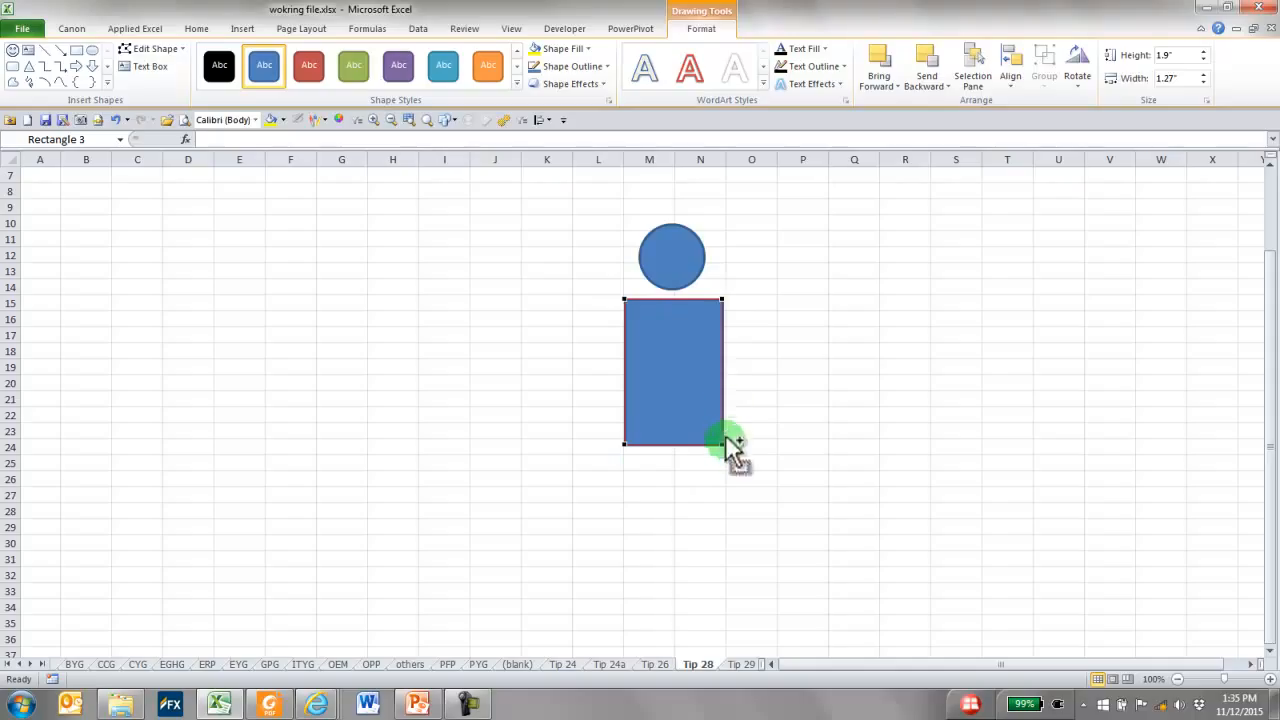
click(723, 311)
click(723, 328)
drag(722, 316, 800, 386)
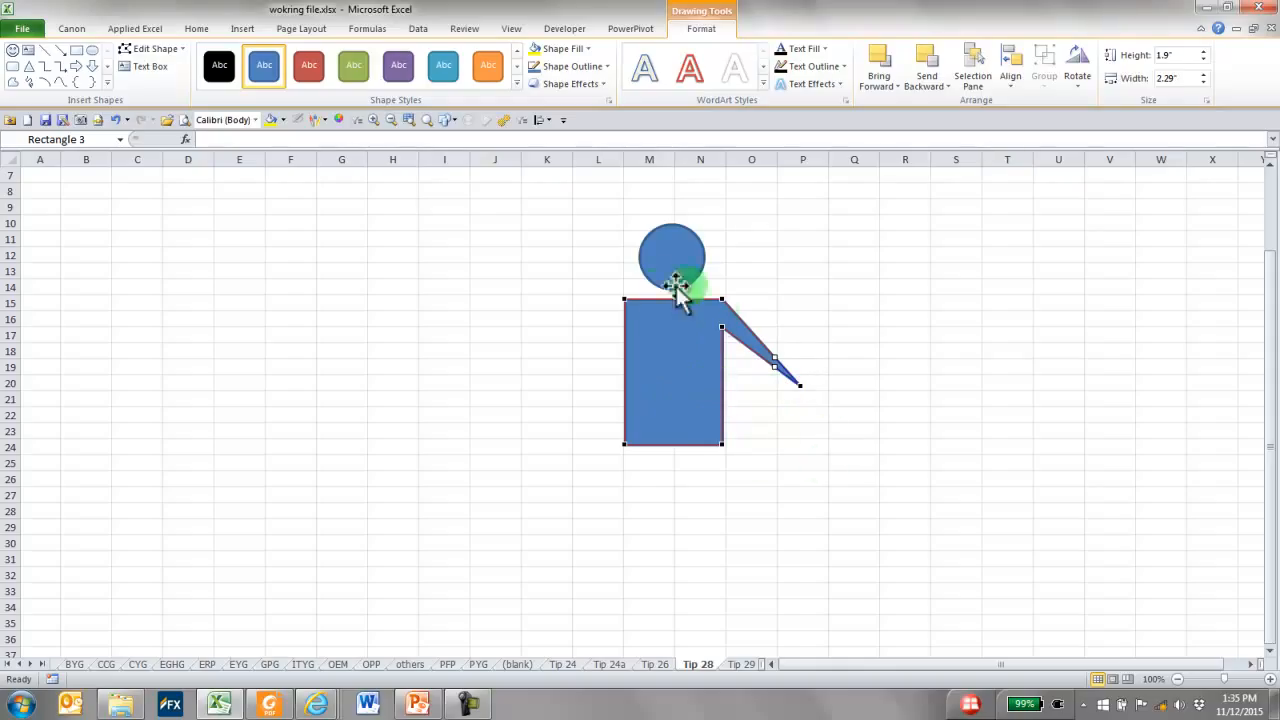
Edit the body's points, adding two on the left edge near the shoulder and pulling the upper one down and outward to form the second arm
ctrl+click(623, 309)
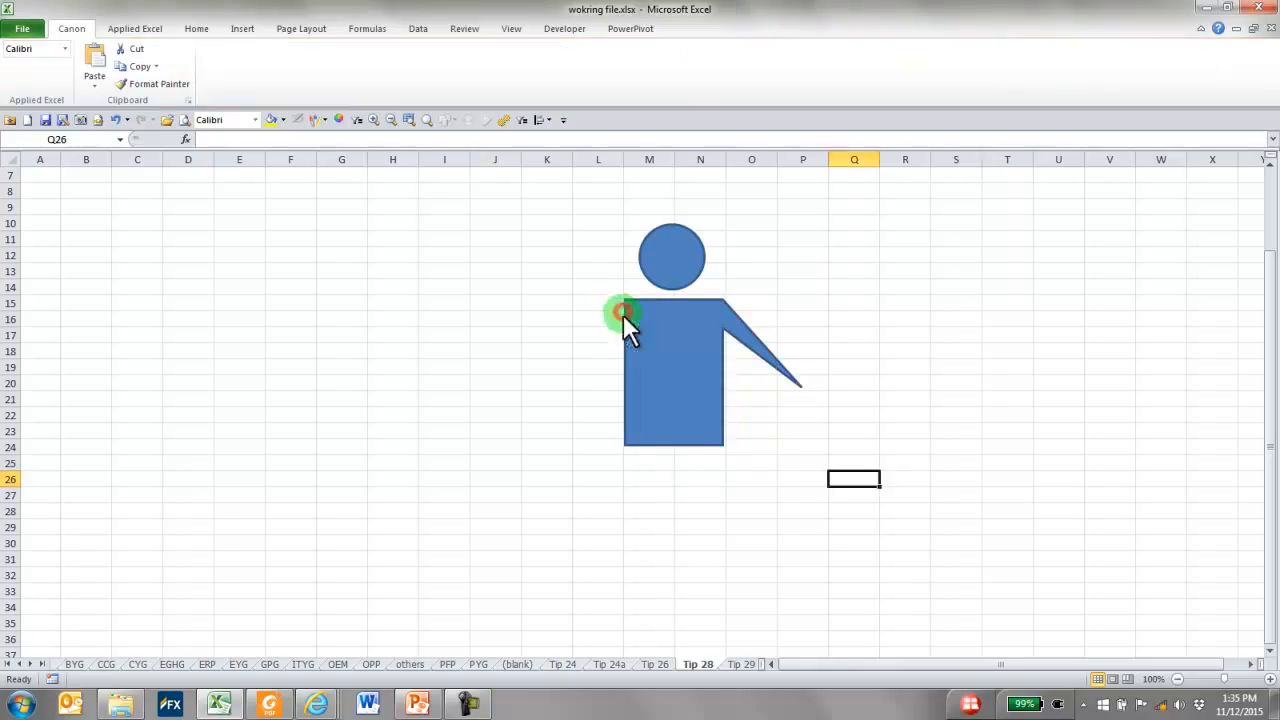
right_click(655, 320)
click(694, 421)
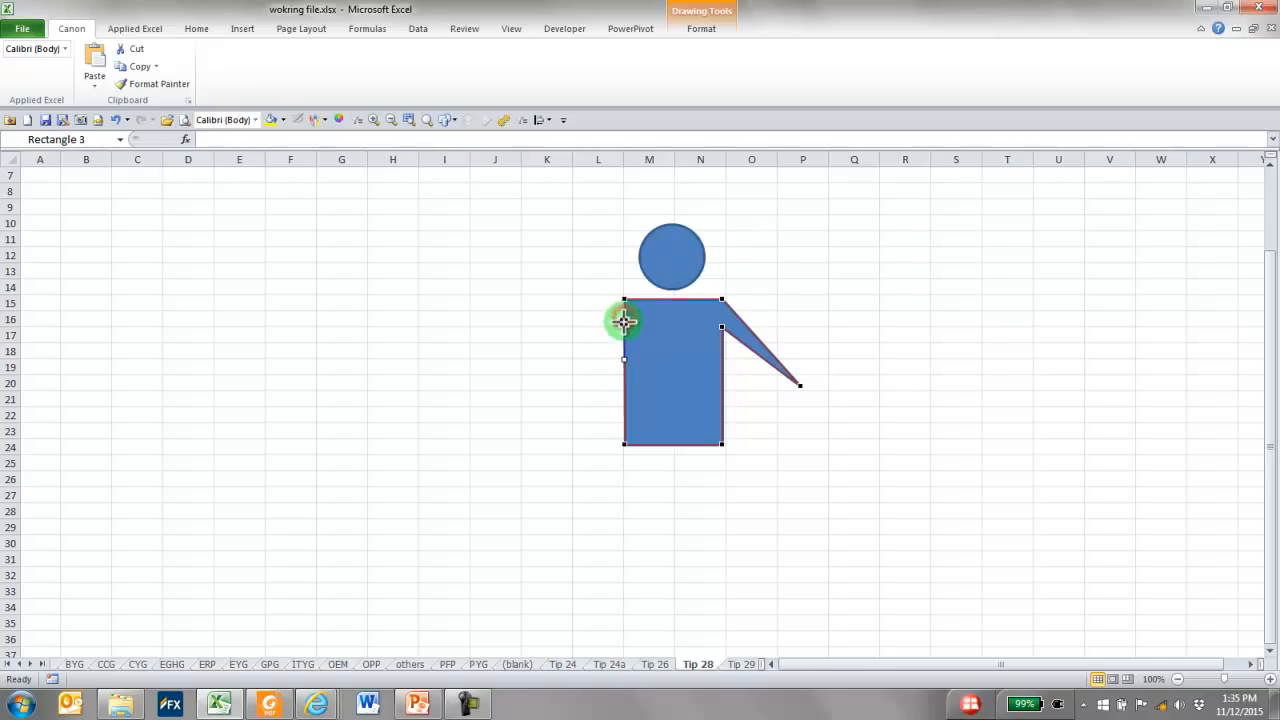
ctrl+click(624, 330)
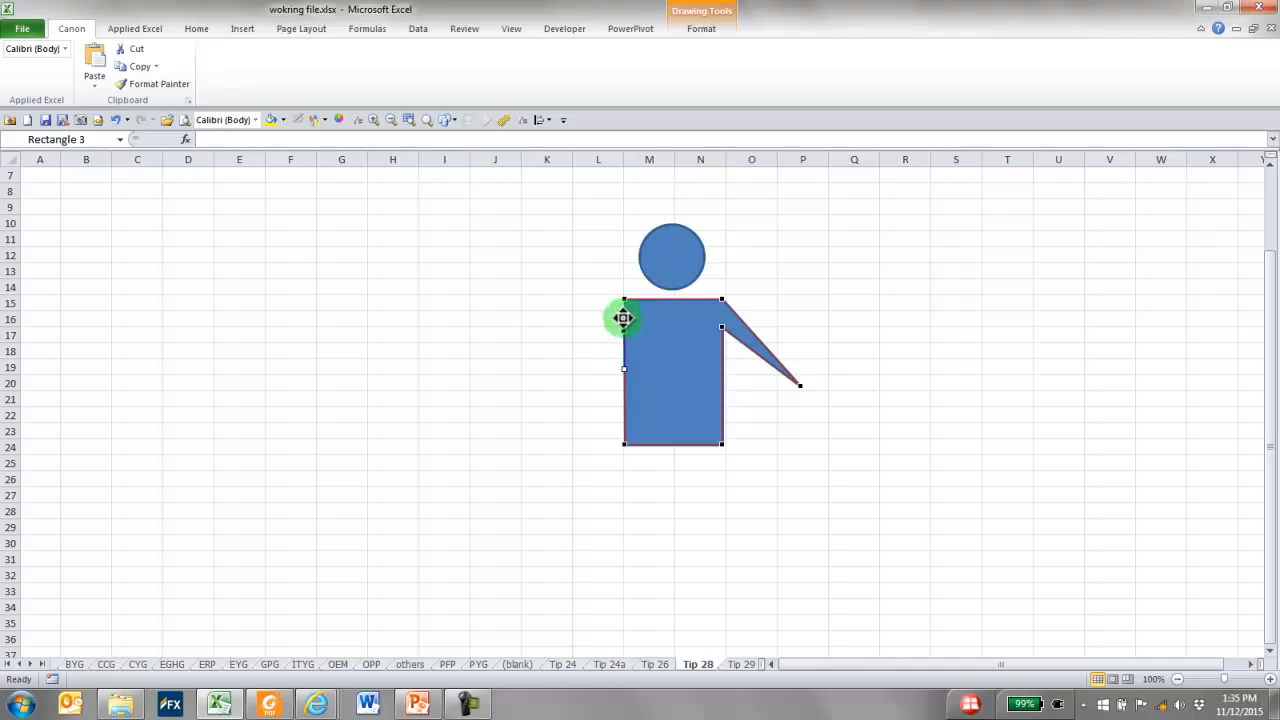
drag(623, 317, 531, 359)
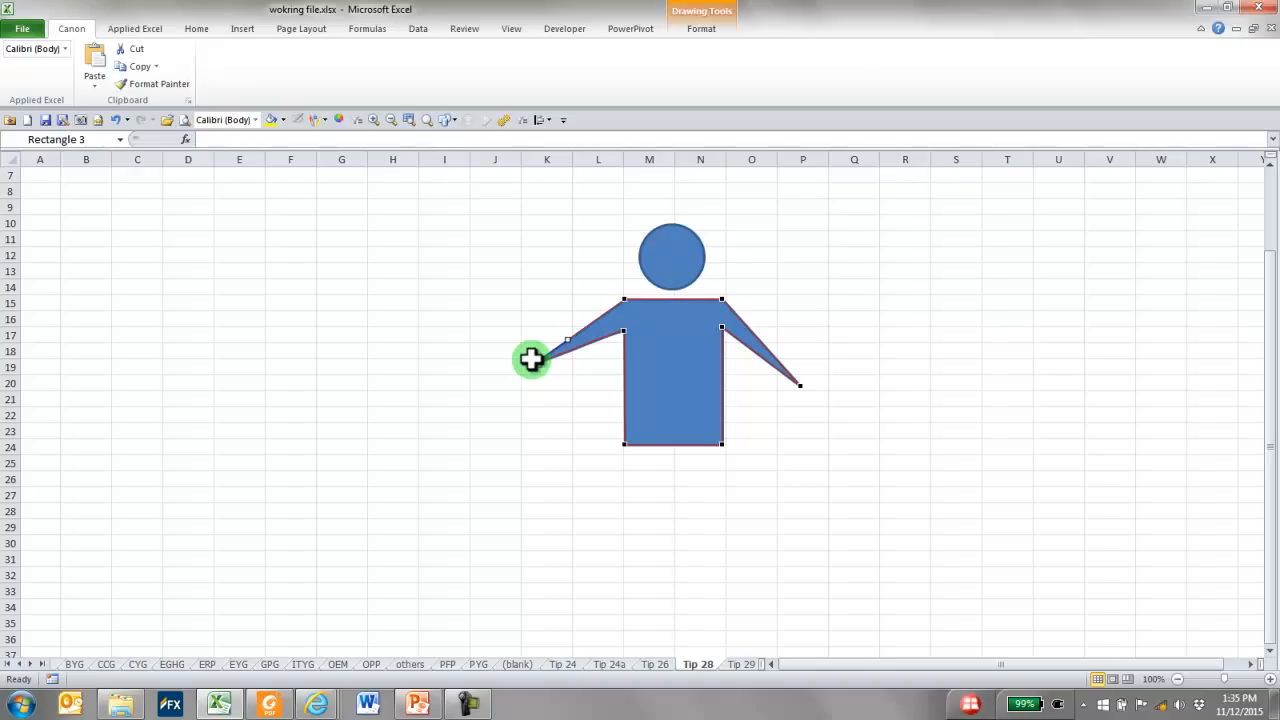
drag(531, 359, 539, 362)
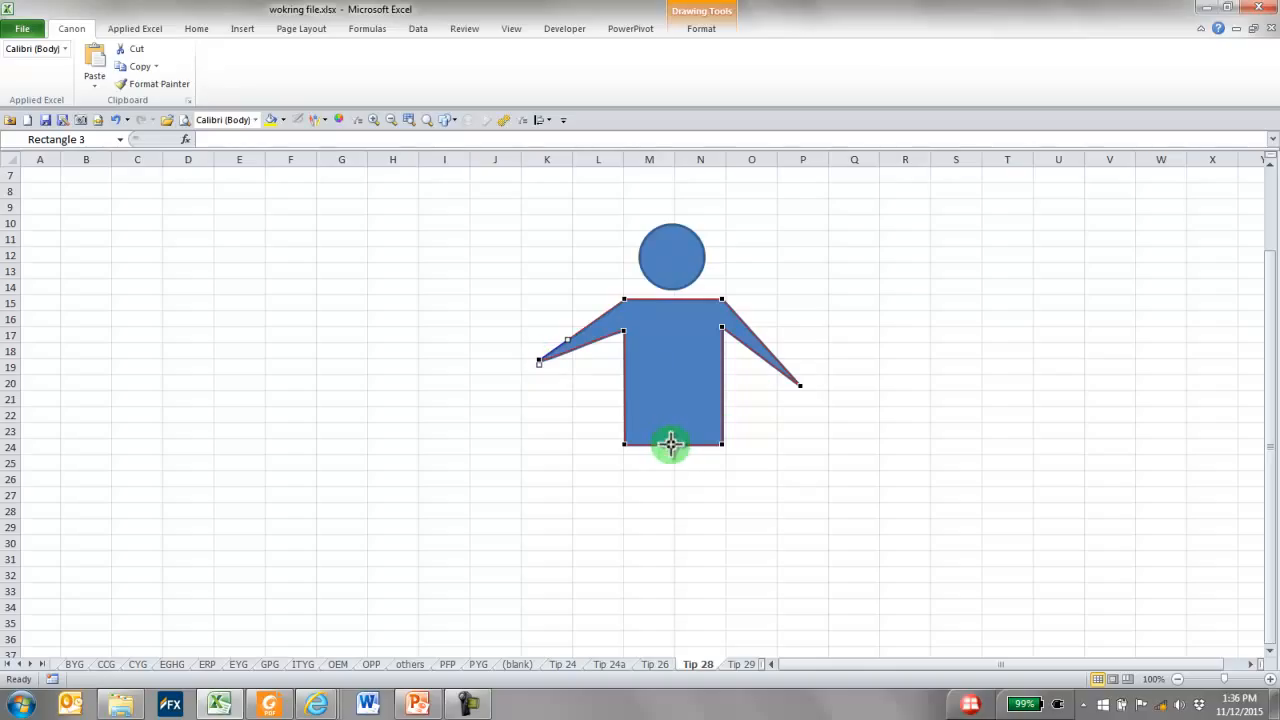
Form two legs by adding a point mid-bottom on the body, raising it, and pulling both lower corners down and slightly outward
click(670, 444)
drag(668, 443, 668, 406)
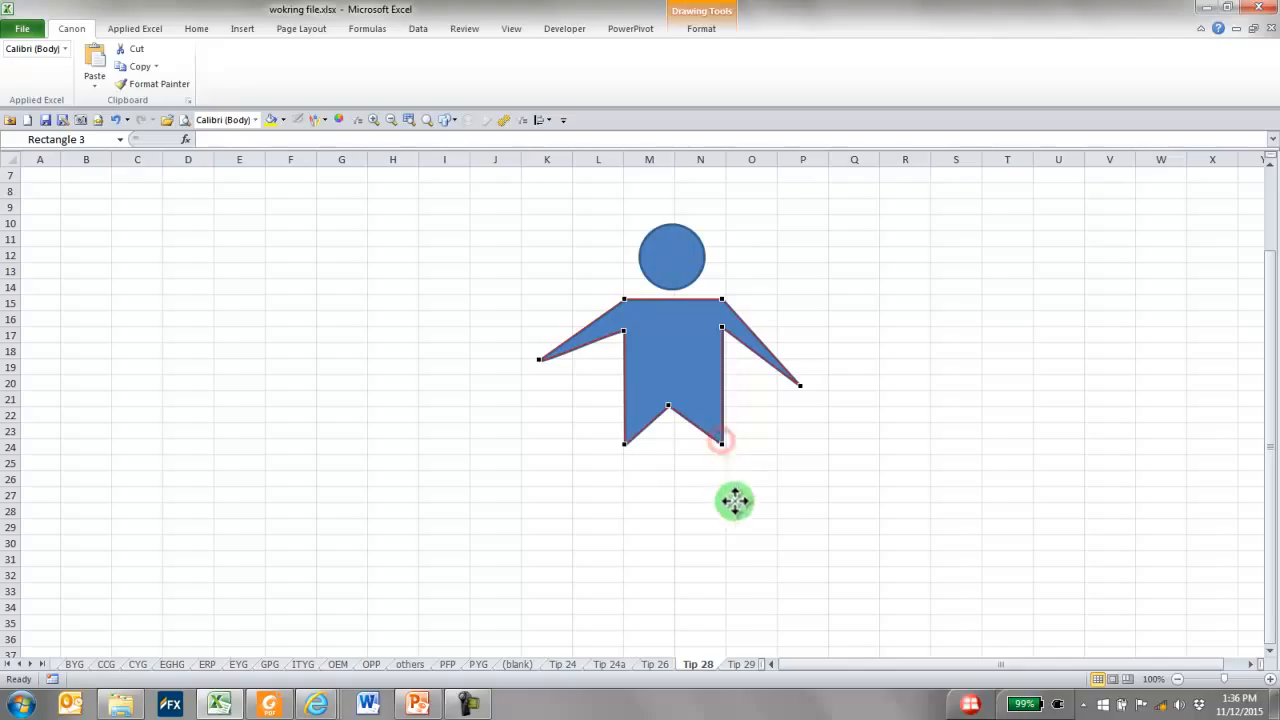
drag(722, 443, 746, 561)
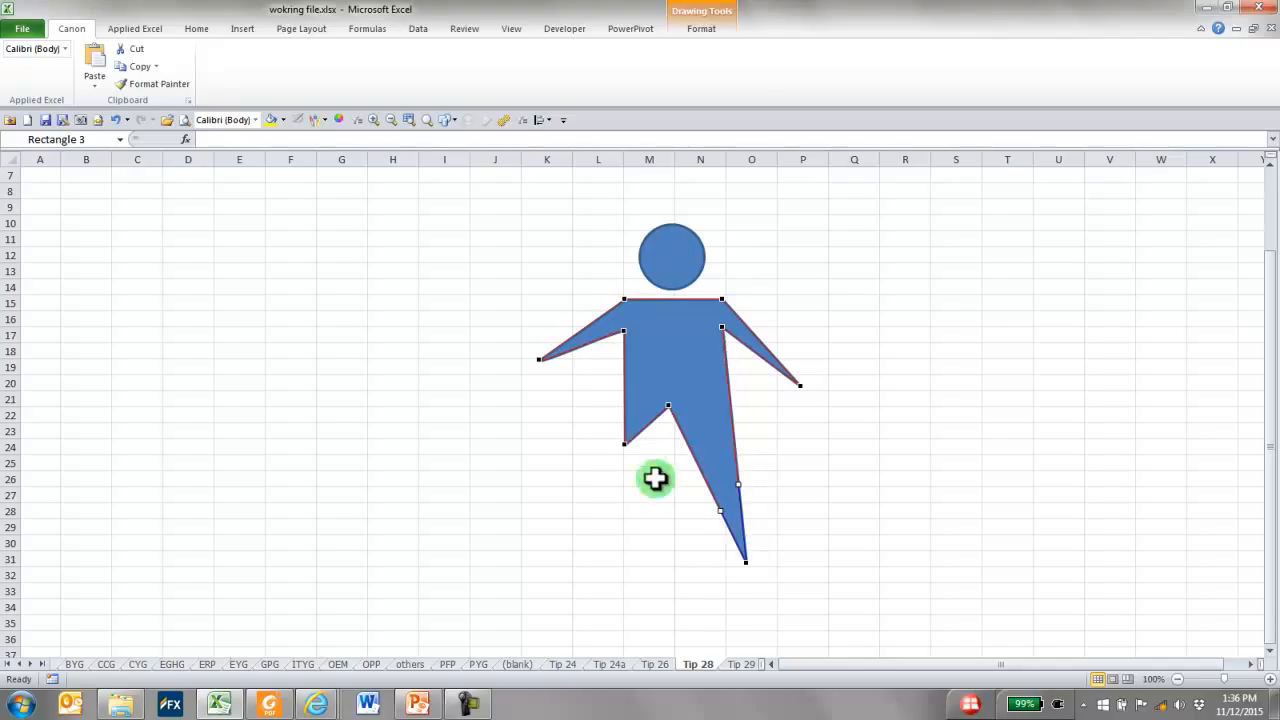
drag(623, 444, 610, 567)
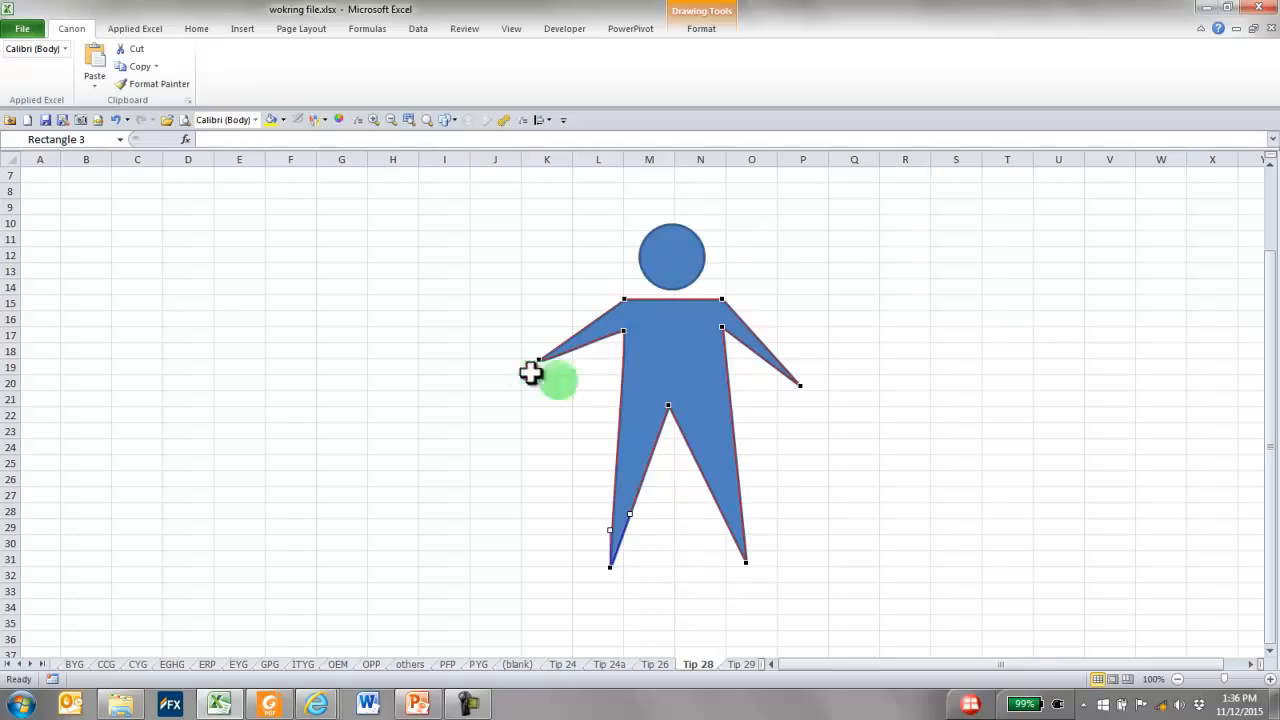
Narrow the man's waist by adding a point on each side of the body just above the crotch and pulling it inward
click(621, 396)
drag(621, 396, 648, 392)
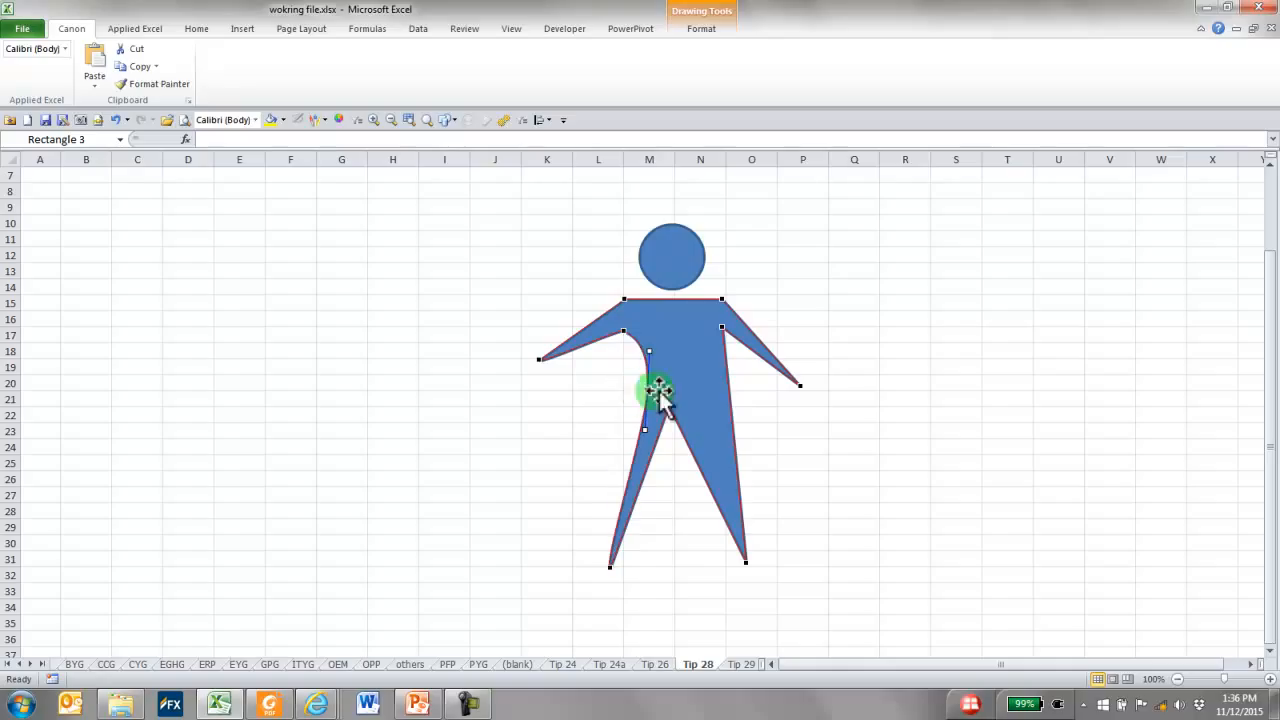
click(729, 388)
drag(729, 388, 698, 389)
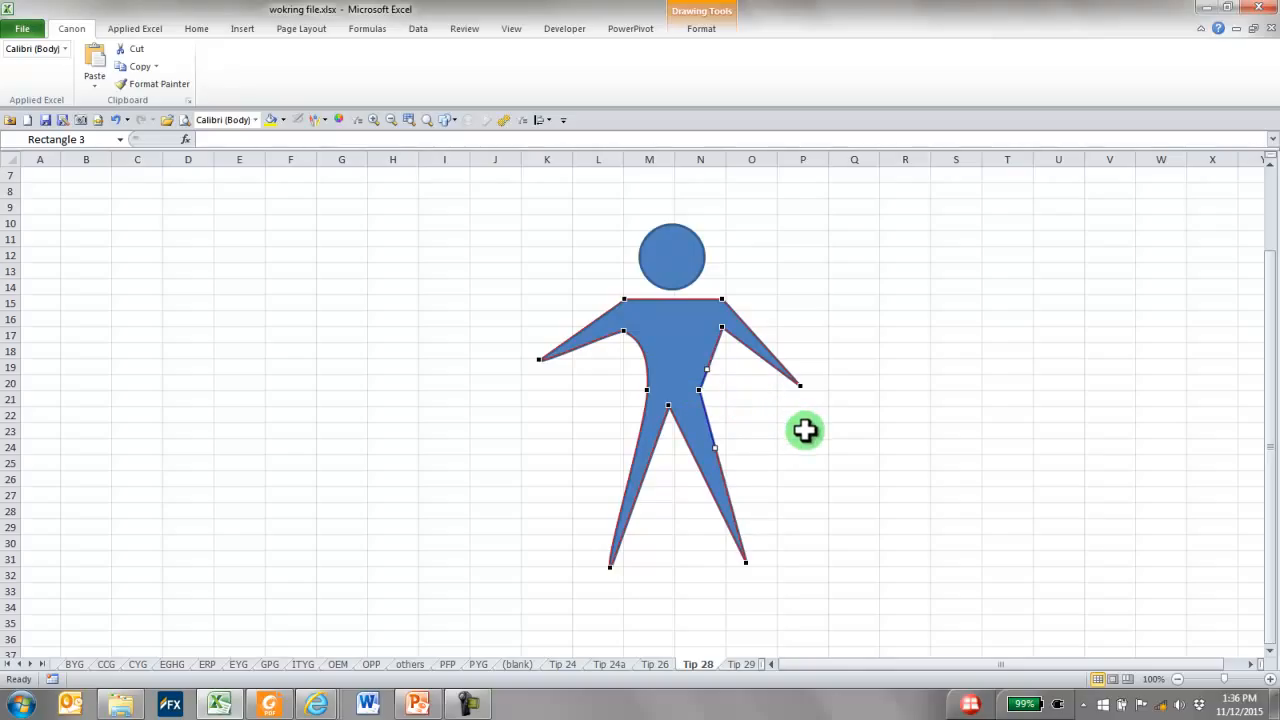
Change both shoulder corners of the body to smooth points and leave point editing
click(720, 300)
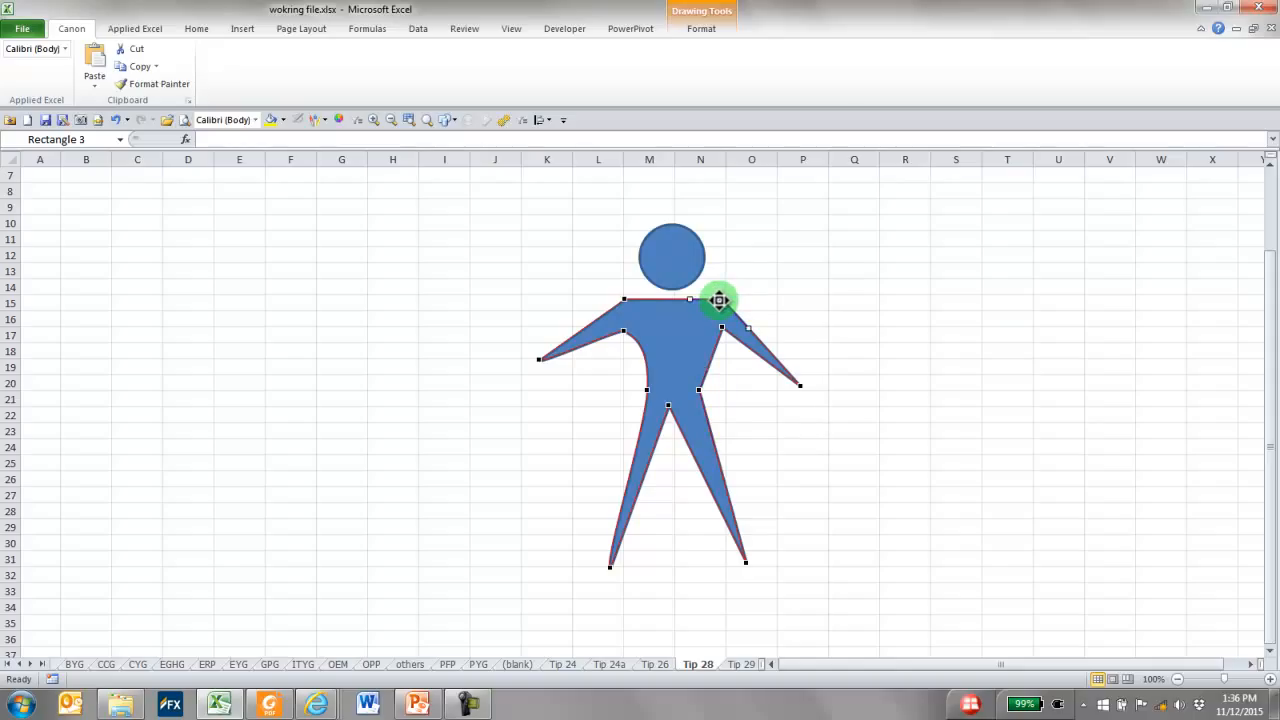
right_click(721, 298)
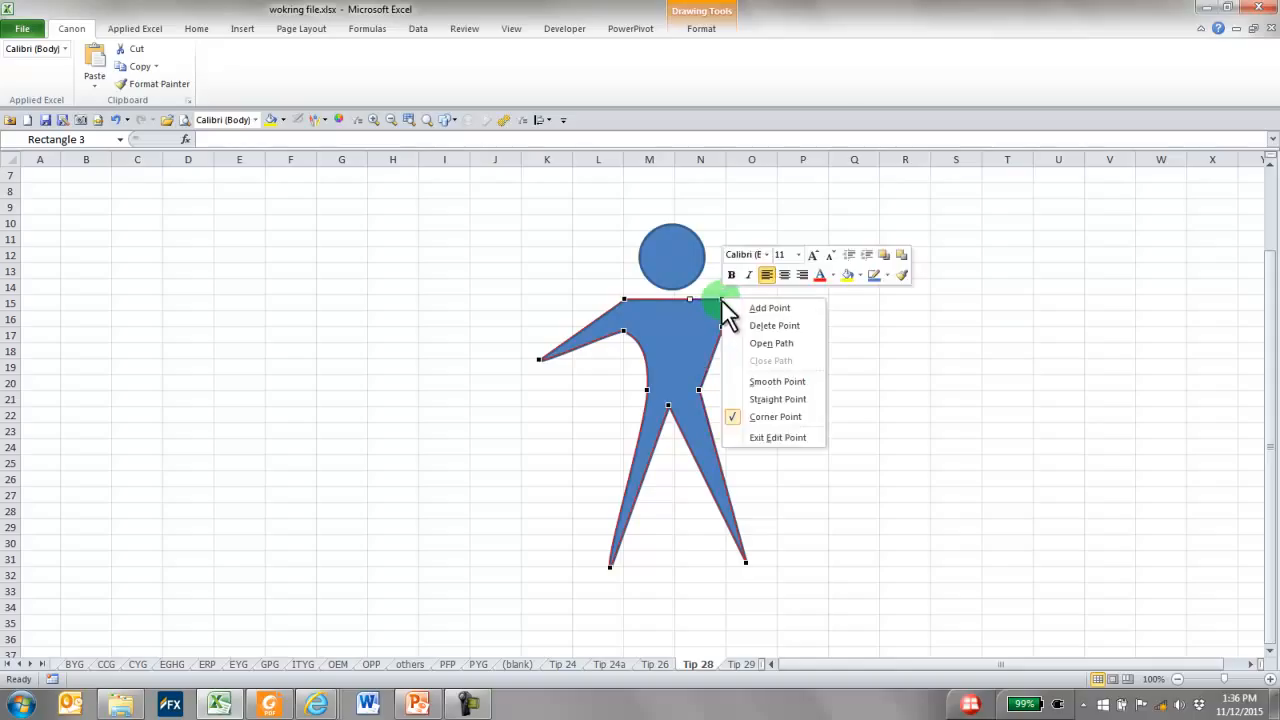
click(780, 381)
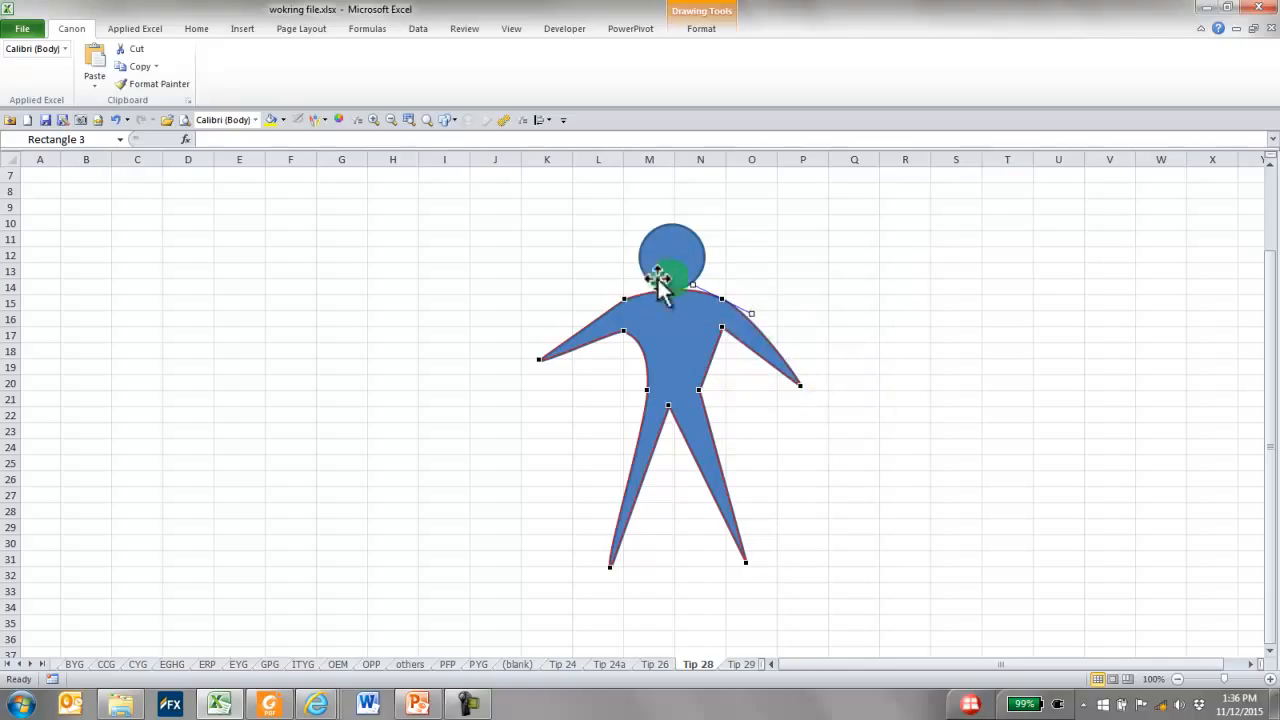
right_click(622, 296)
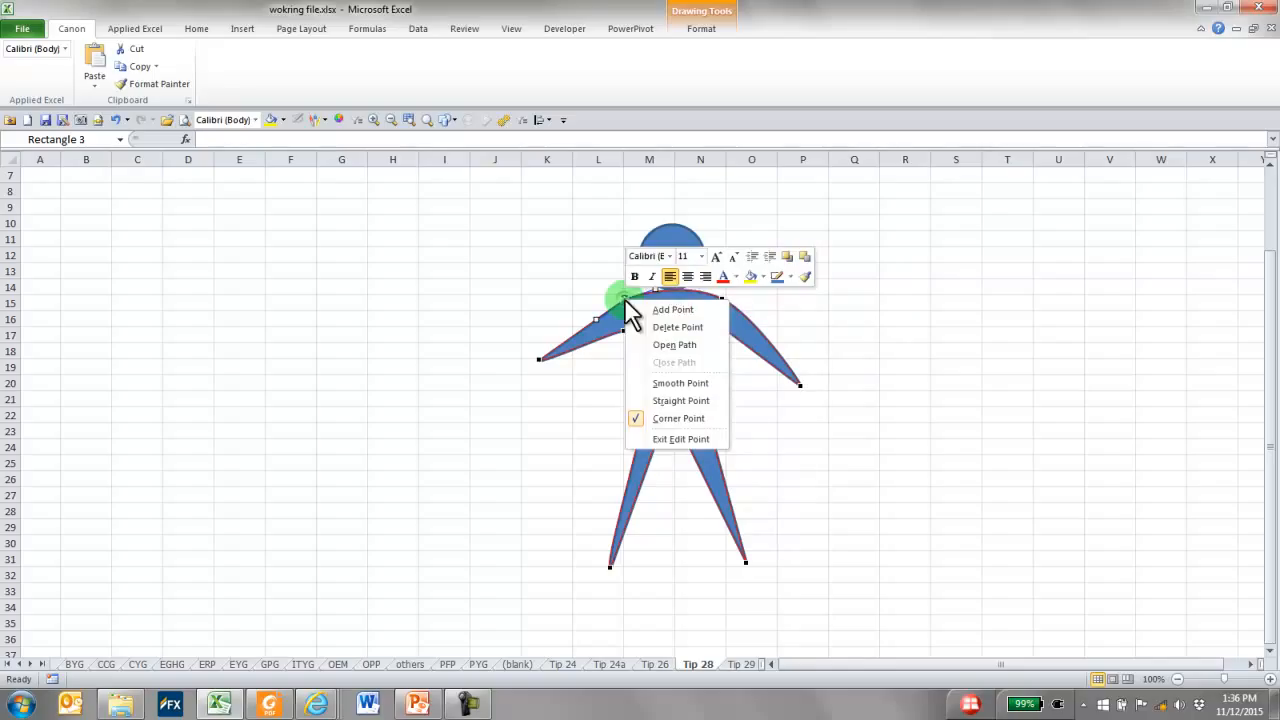
click(682, 383)
click(851, 332)
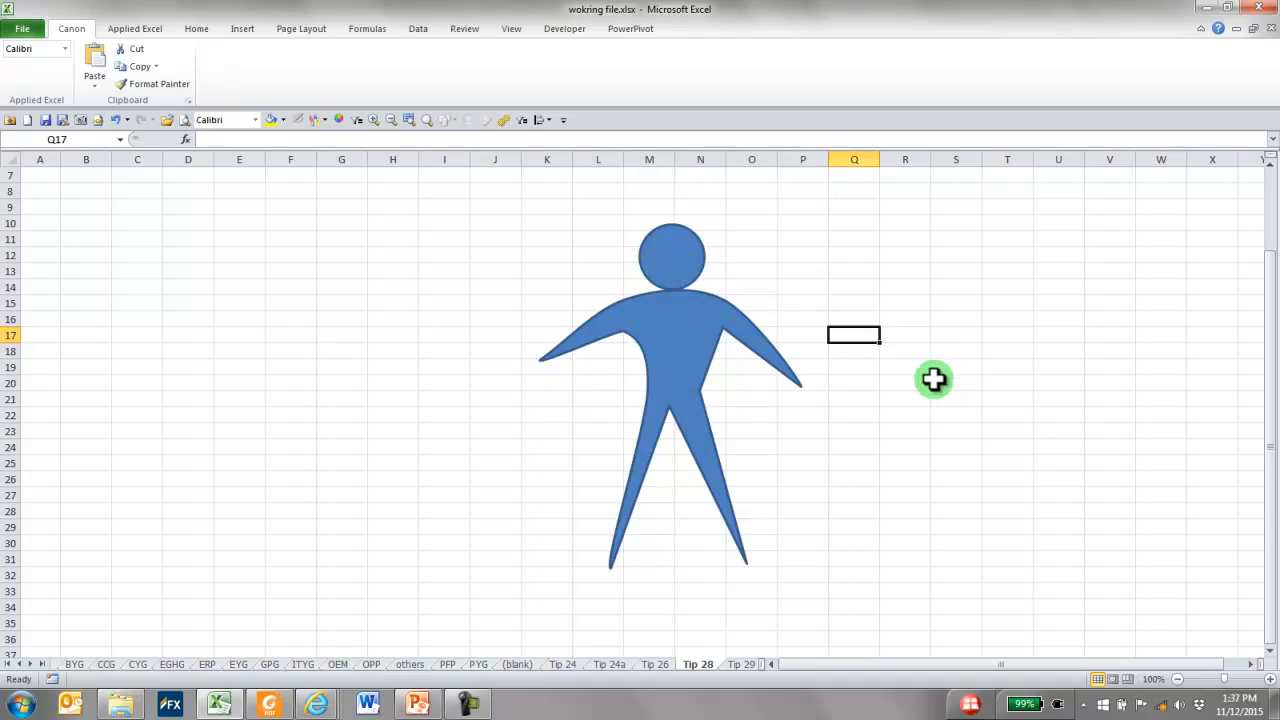
Duplicate the head circle and place the copy in the empty area to the right of the man's head
click(661, 257)
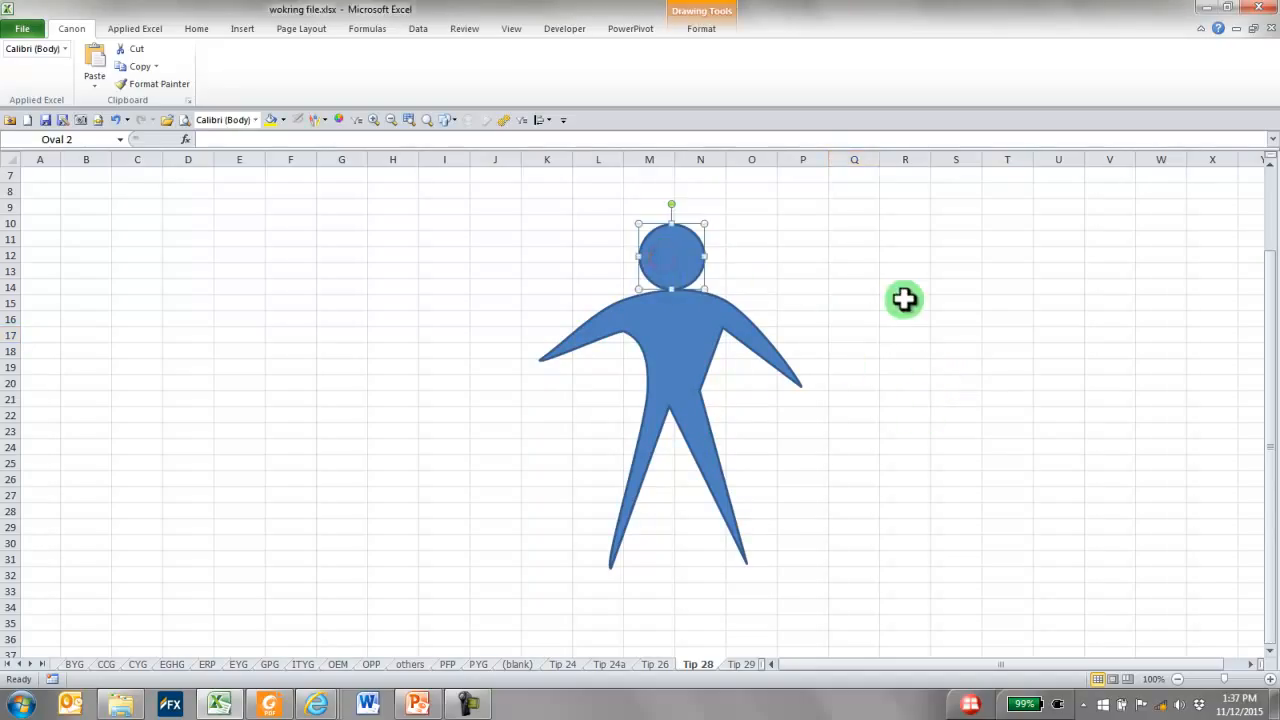
key(ctrl)
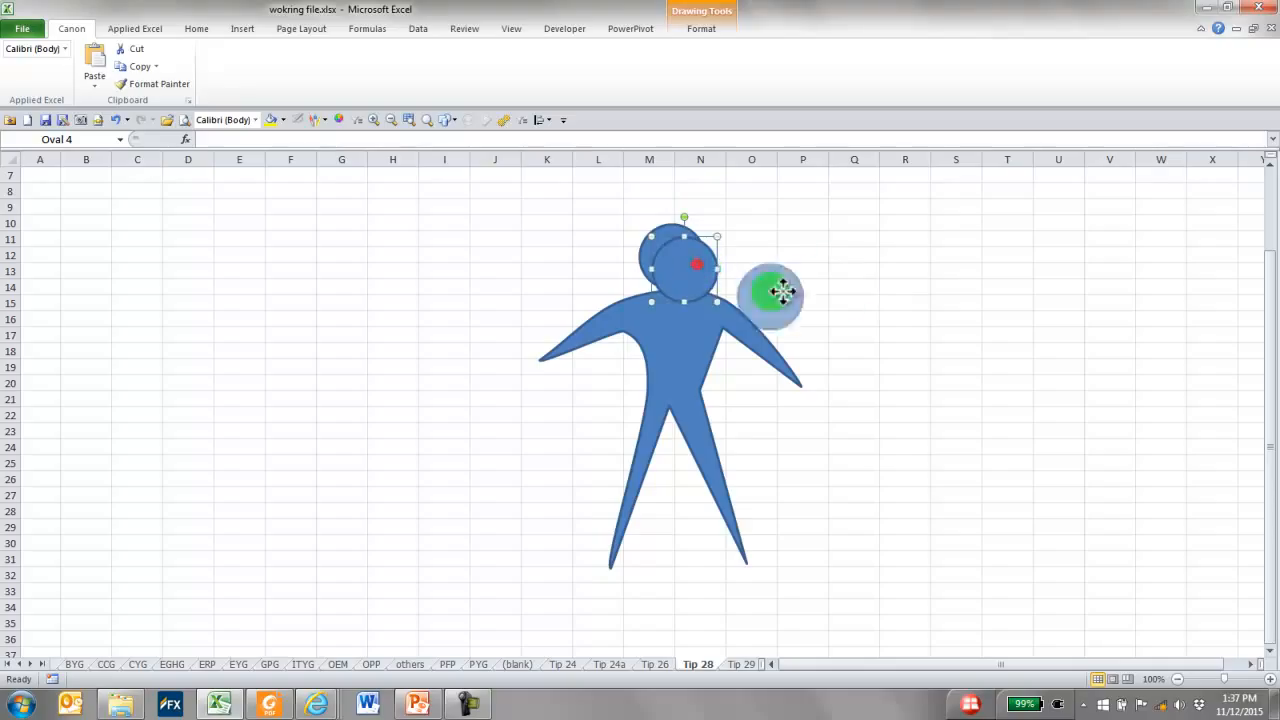
drag(709, 277, 875, 260)
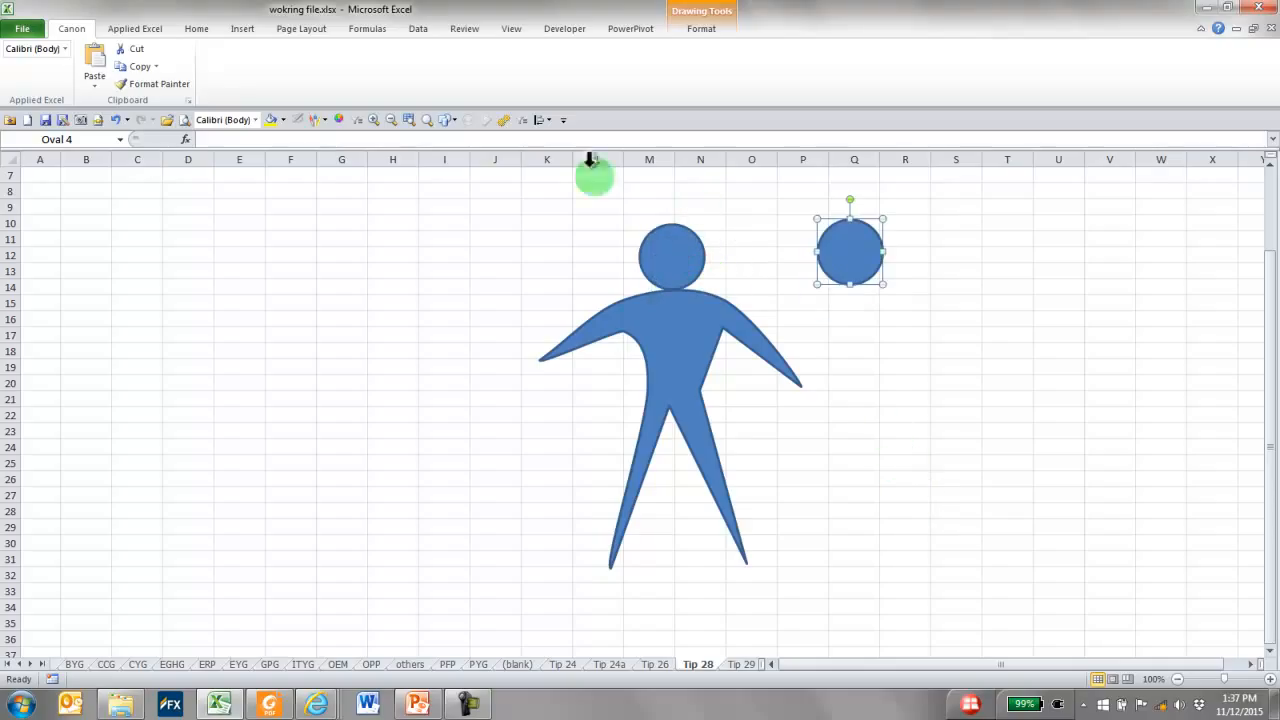
right_click(848, 252)
key(Escape)
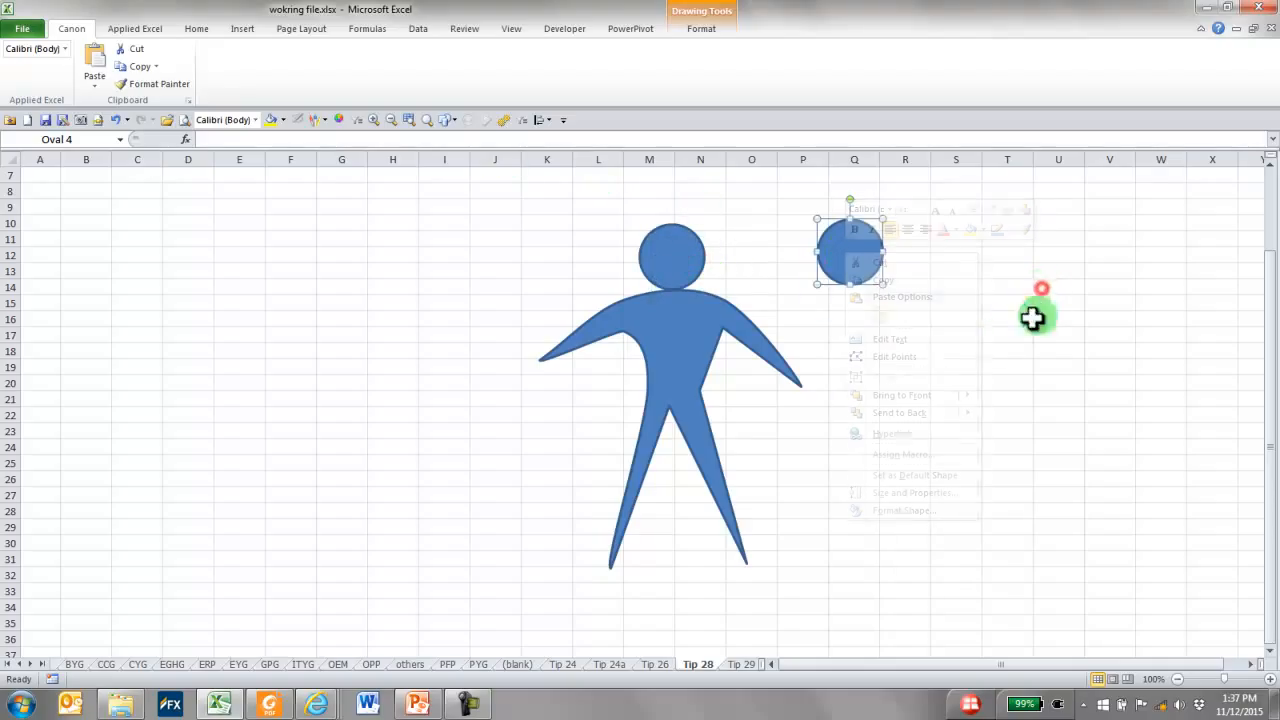
Enlarge the copied circle to about 3.66" wide and pull its lowest point up inside to form a hair shape about 2.19" high
ctrl+scroll(965, 328, up, 3)
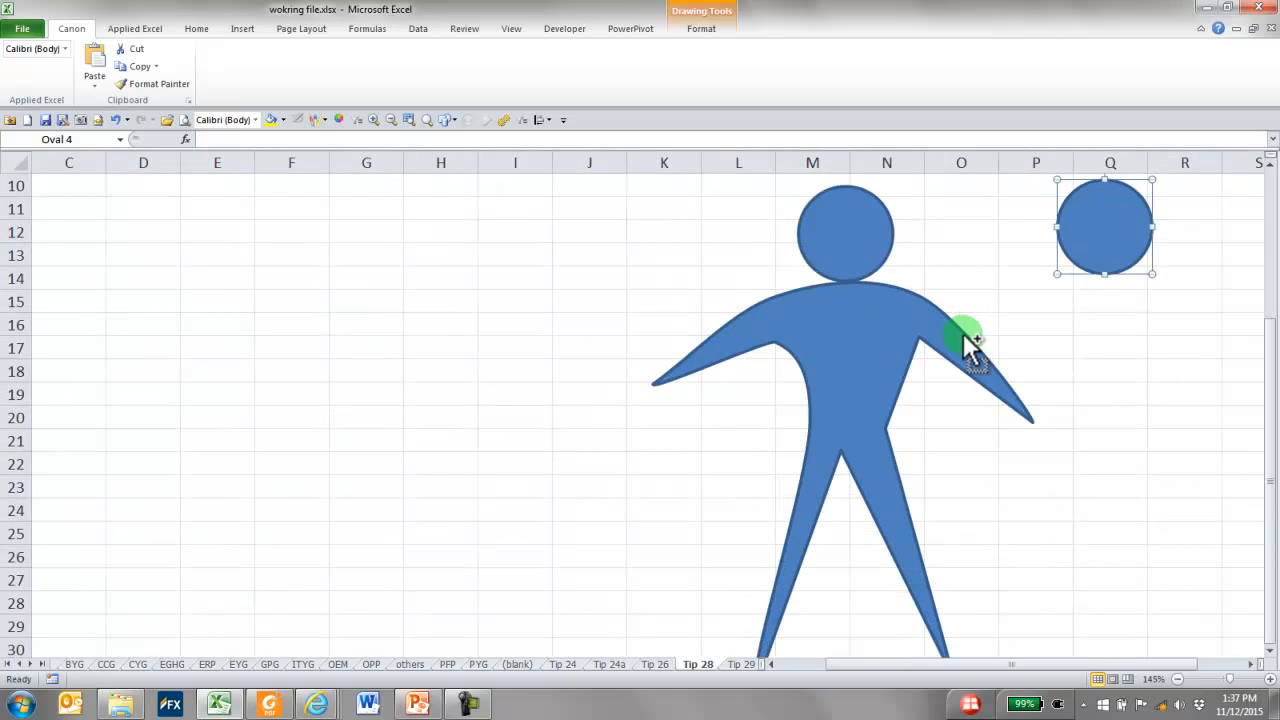
scroll(962, 344, up, 2)
ctrl+scroll(845, 345, down, 4)
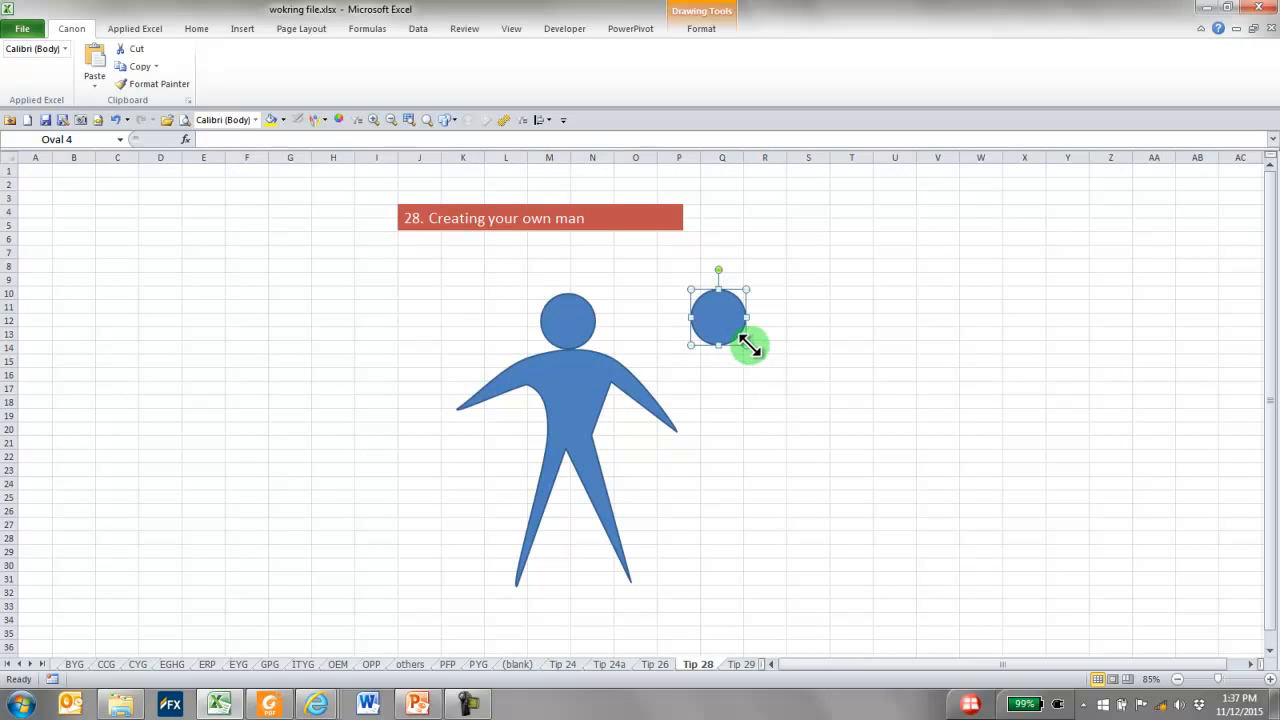
drag(746, 345, 928, 476)
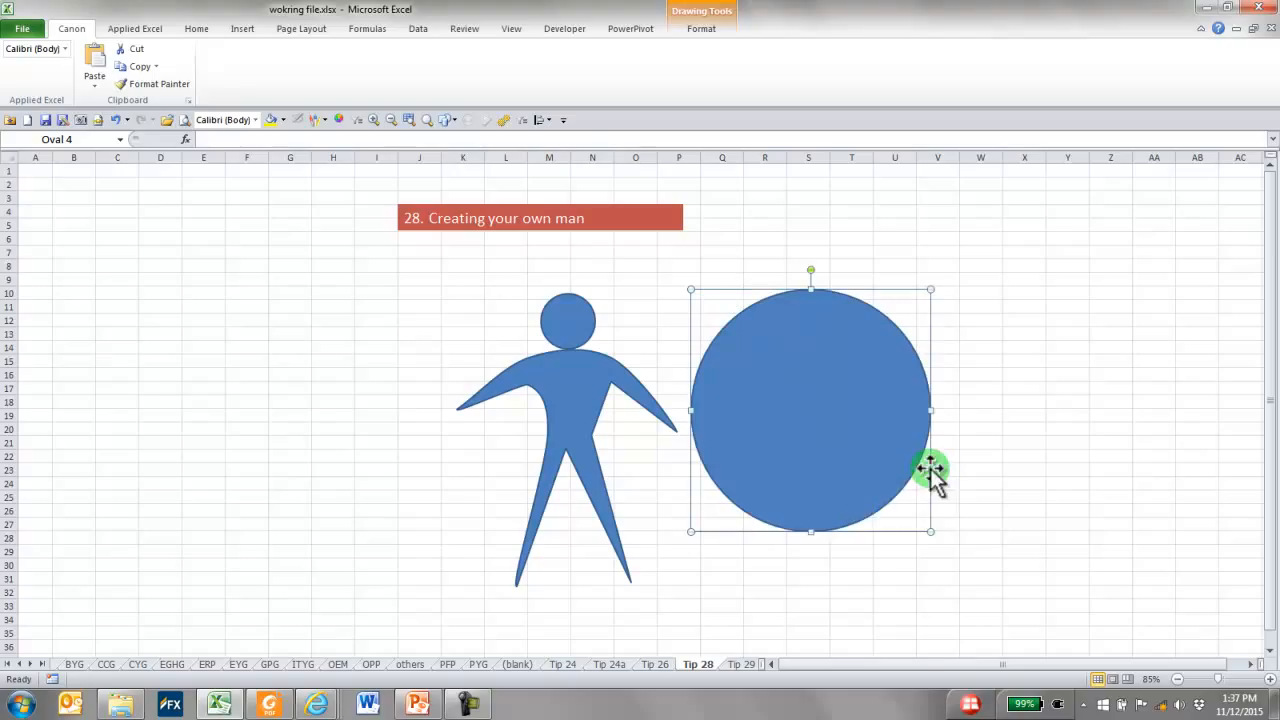
right_click(809, 426)
click(870, 506)
drag(811, 531, 797, 370)
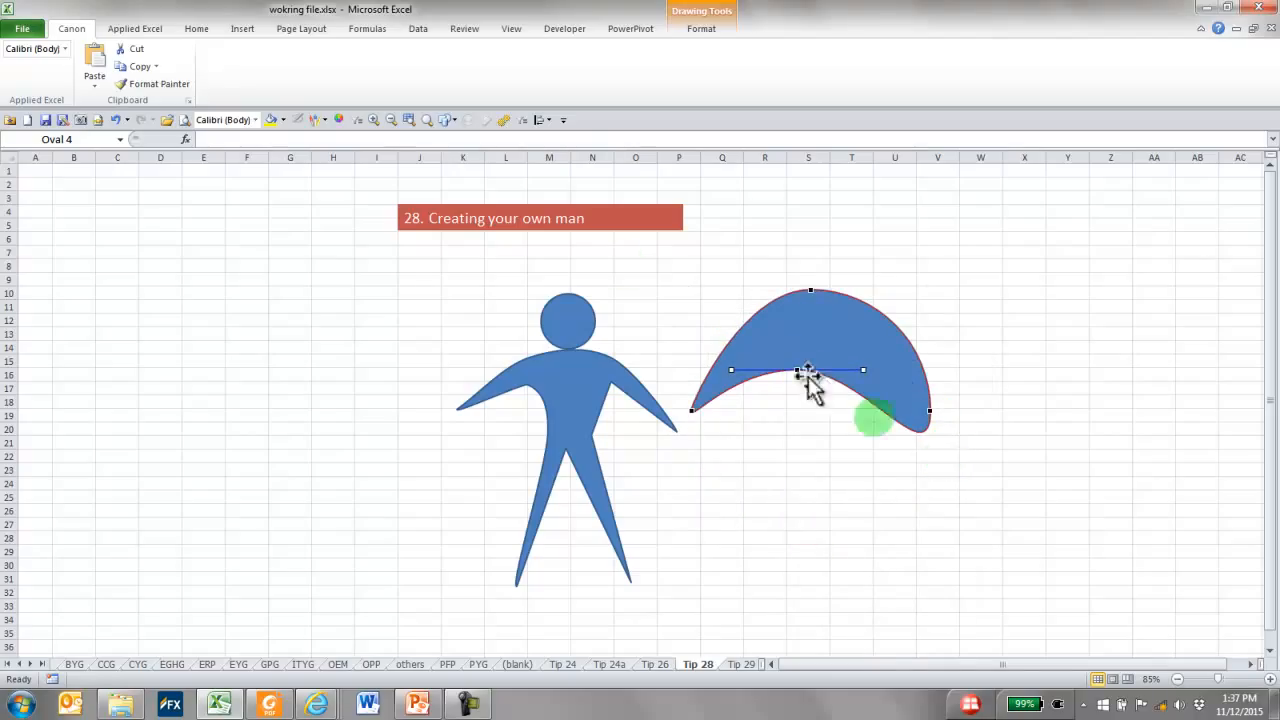
Fill the hair shape with black
click(702, 29)
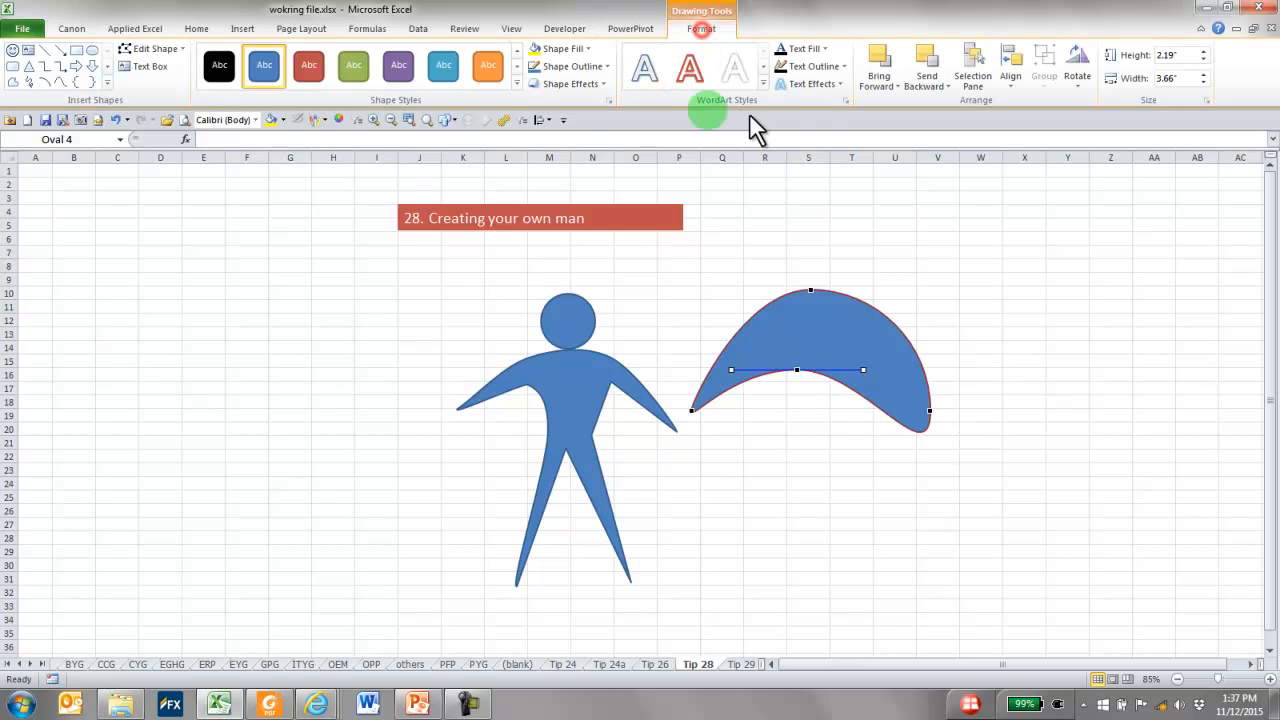
click(562, 50)
click(547, 95)
click(806, 346)
click(950, 347)
click(826, 349)
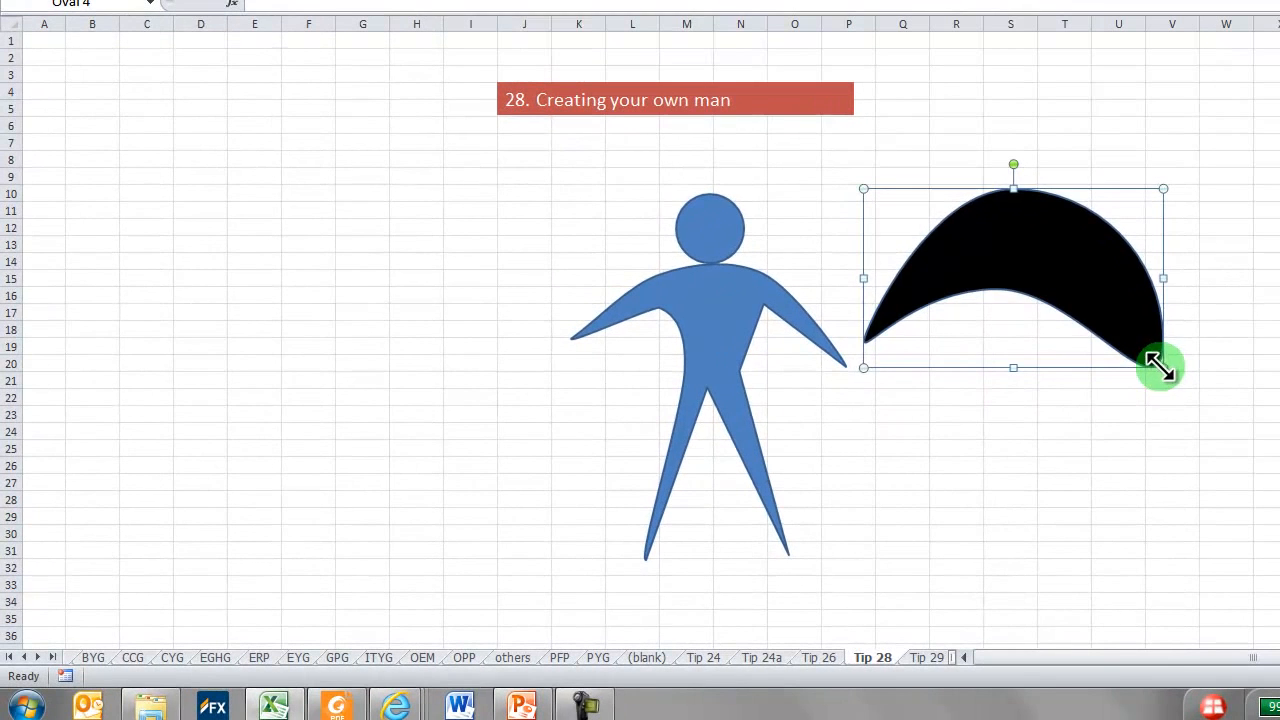
Shrink the black hair shape to the width of the head and position it over the top of the man's head
drag(928, 431, 807, 369)
drag(1012, 287, 983, 268)
drag(923, 220, 718, 210)
drag(776, 260, 748, 230)
click(888, 228)
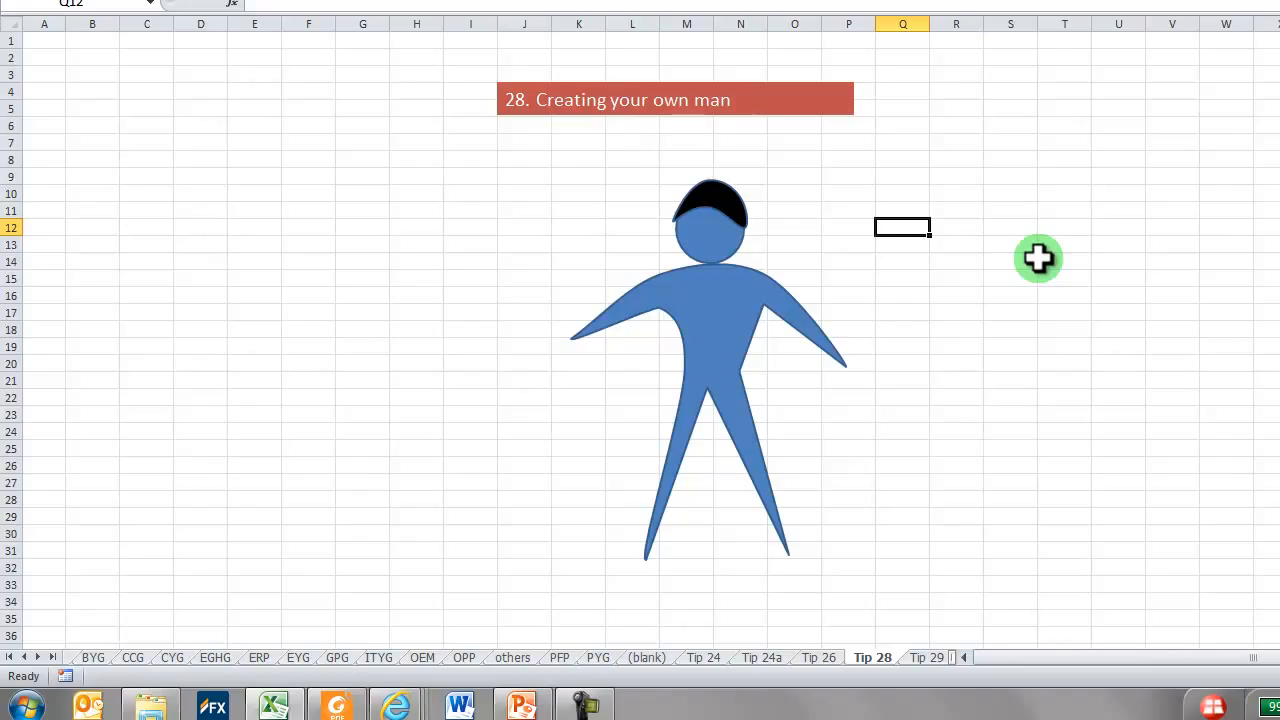
click(939, 264)
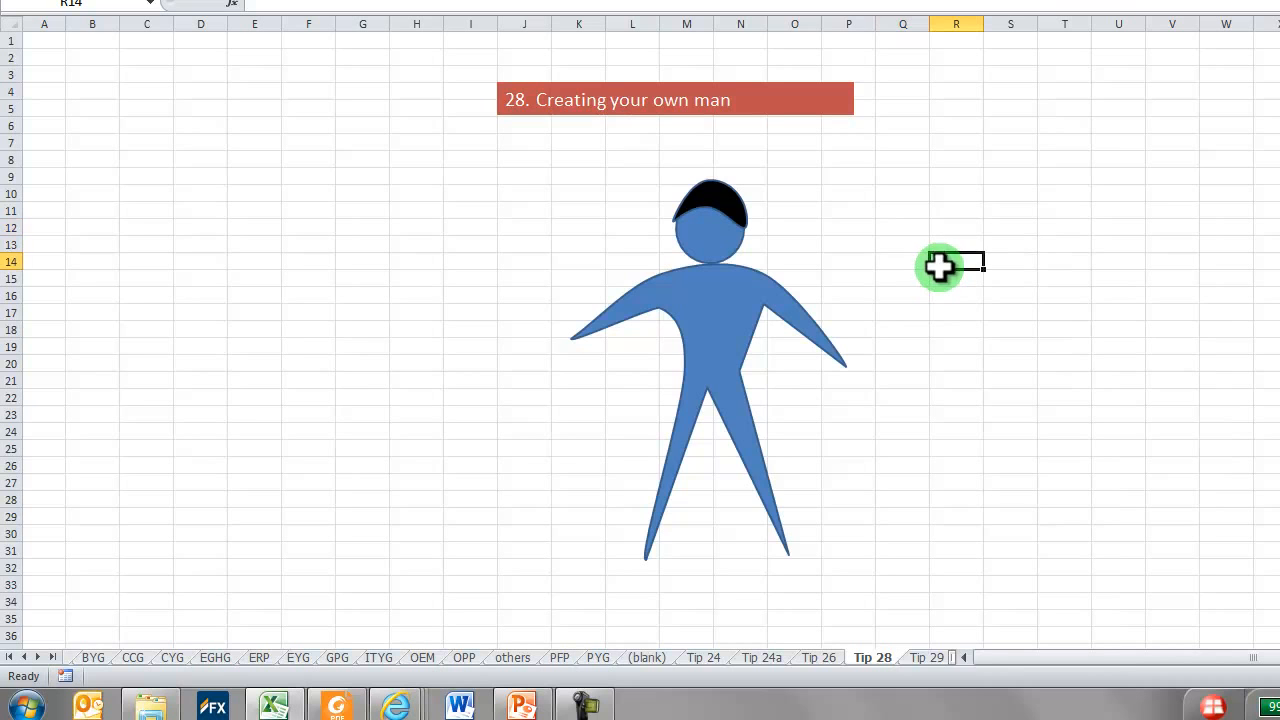
Switch to the Tip 29 worksheet and reveal the last sheet tabs
click(926, 657)
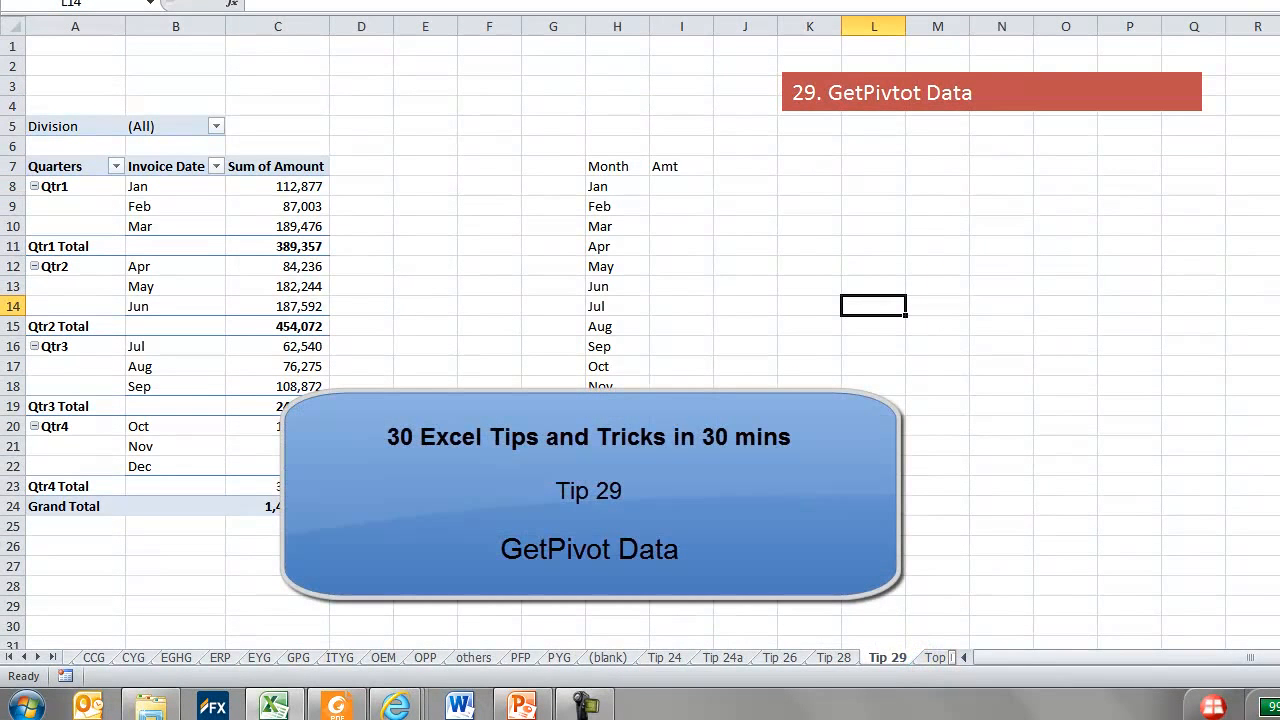
click(38, 655)
click(38, 655)
click(37, 655)
click(36, 656)
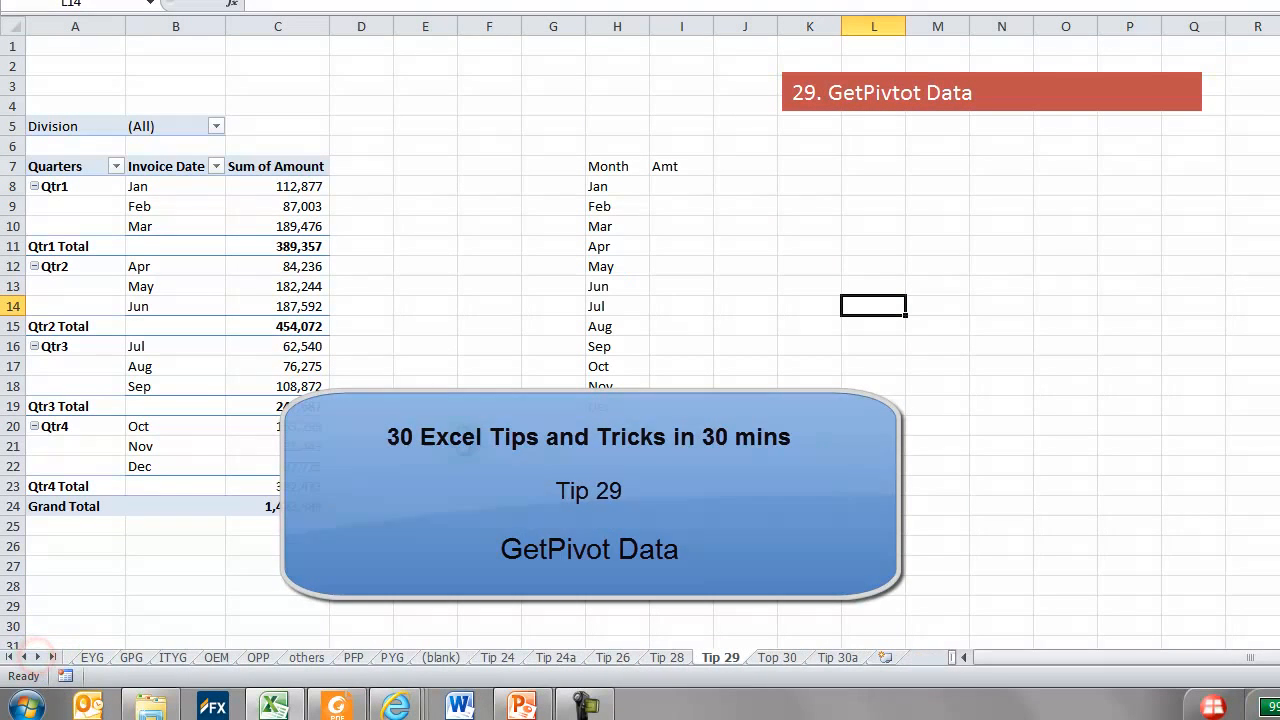
Examine the months under Qtr1 and Qtr2 in the PivotTable and the January amount
drag(163, 186, 160, 218)
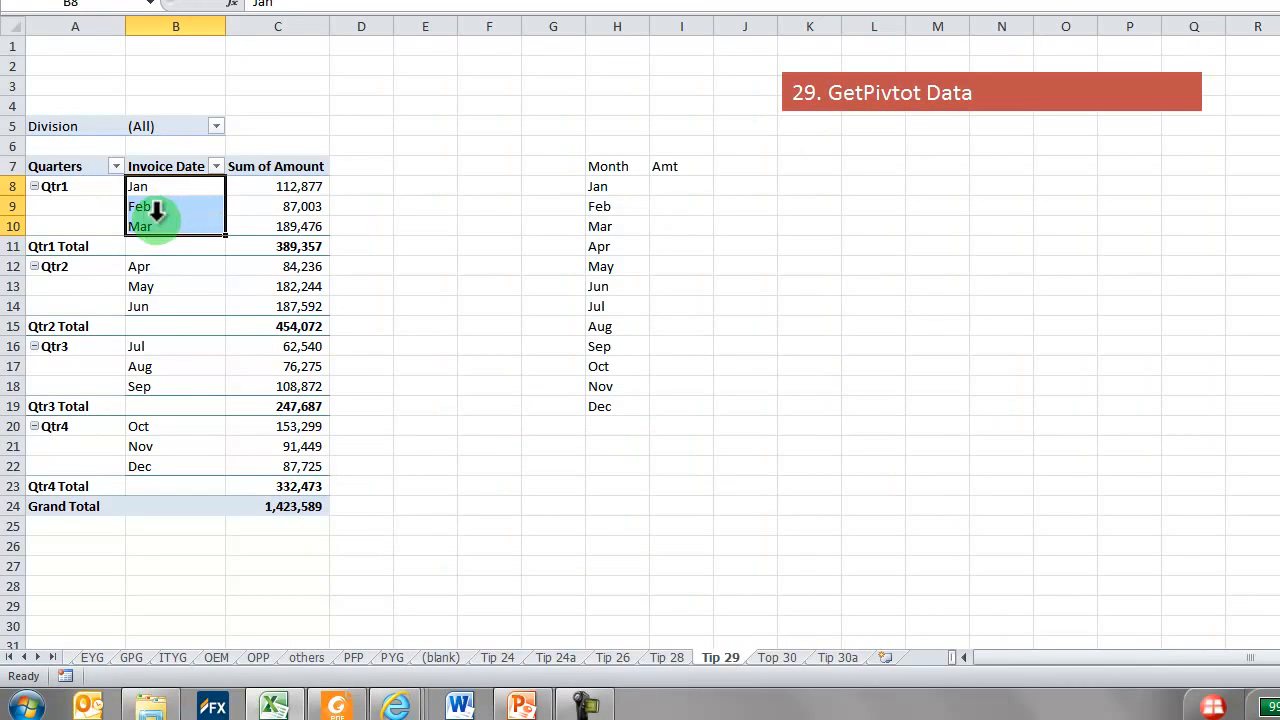
drag(145, 266, 145, 313)
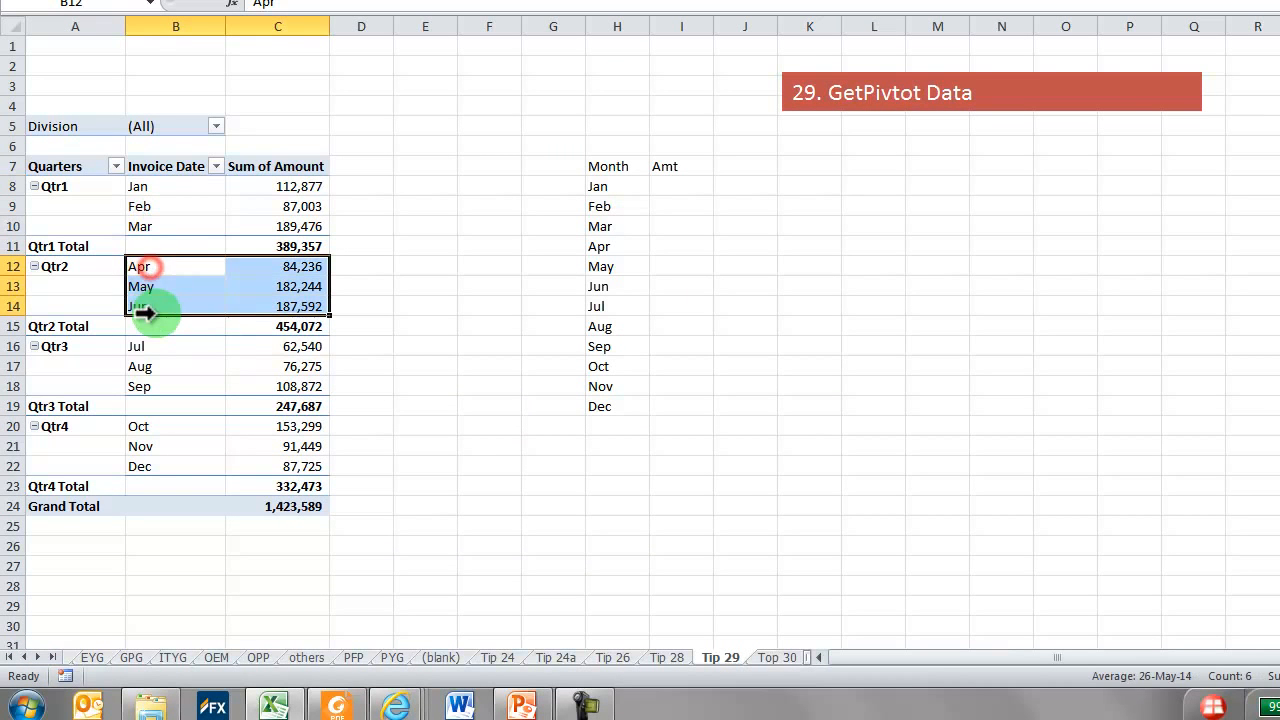
click(815, 385)
click(311, 182)
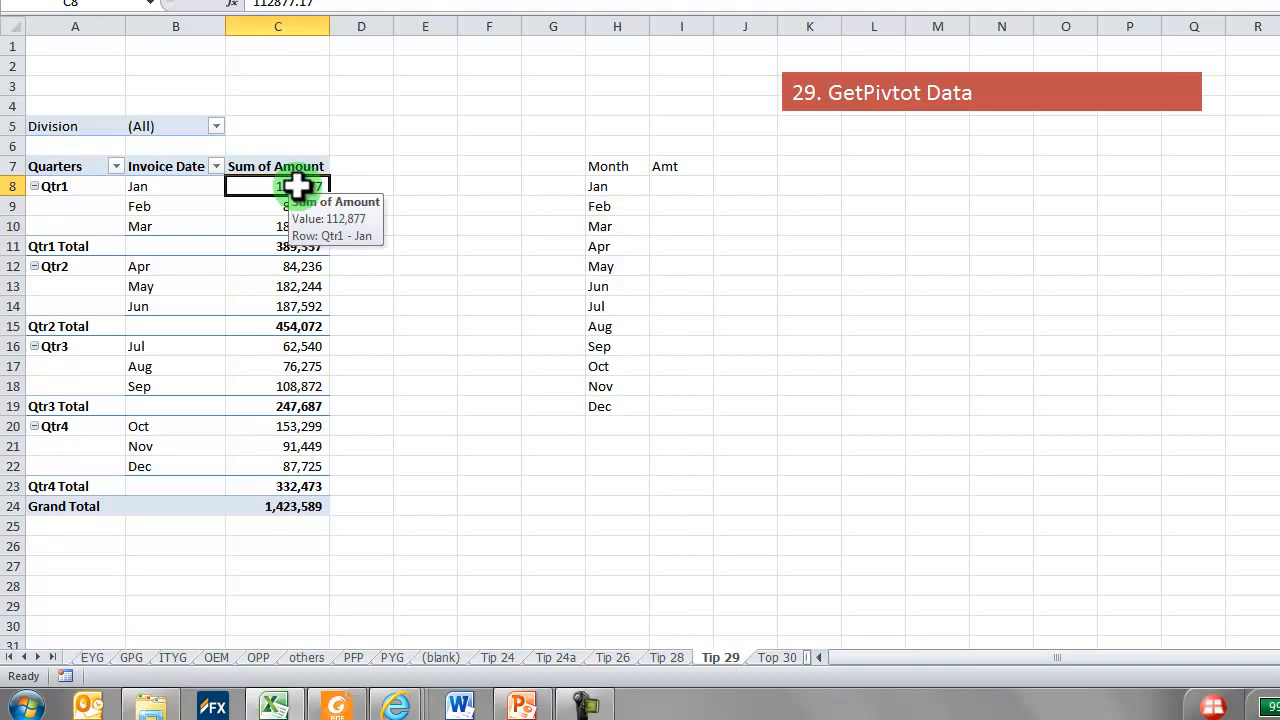
Filter the PivotTable's Division field to CCG
click(215, 126)
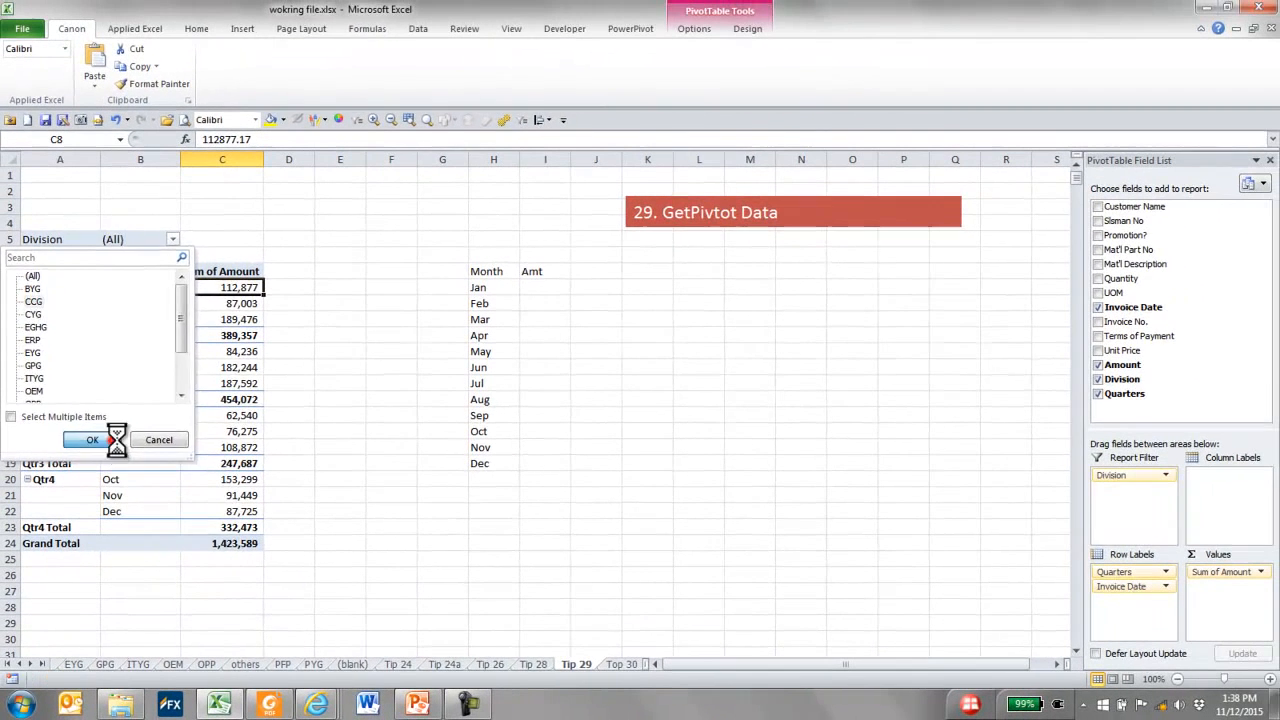
click(115, 376)
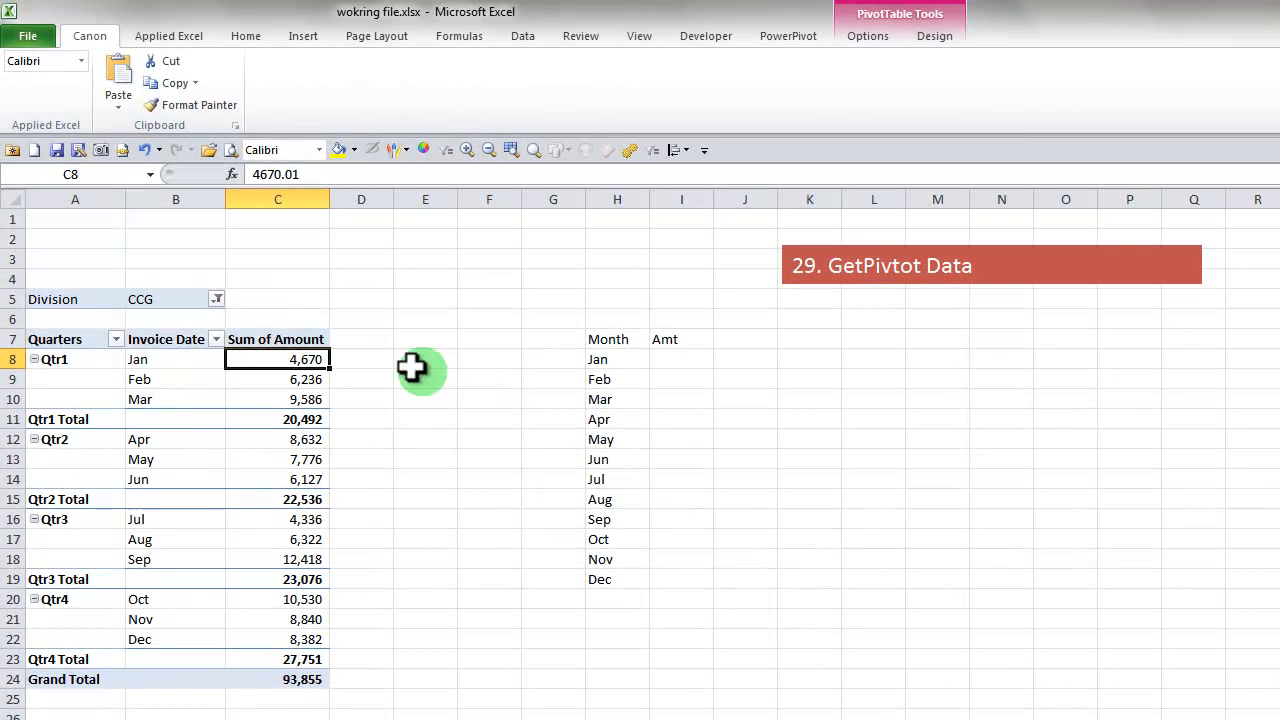
Reset the PivotTable's Division filter to (All)
click(216, 299)
click(166, 347)
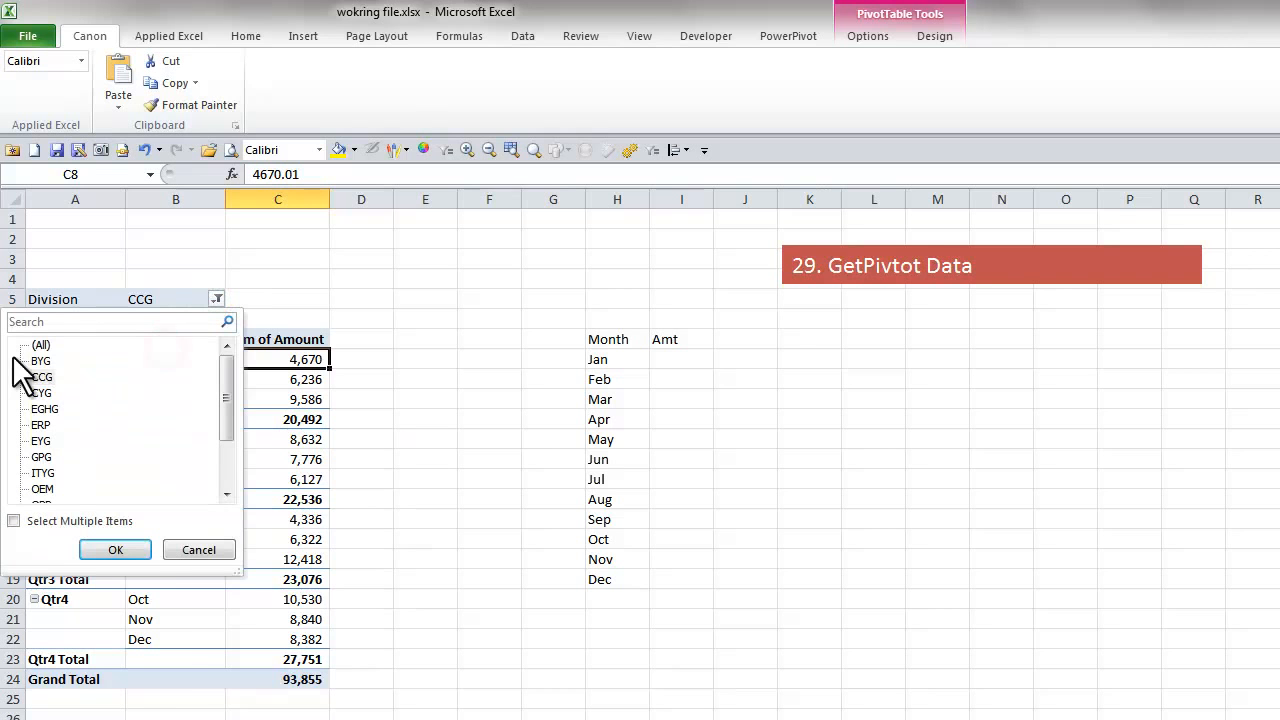
click(40, 345)
click(128, 550)
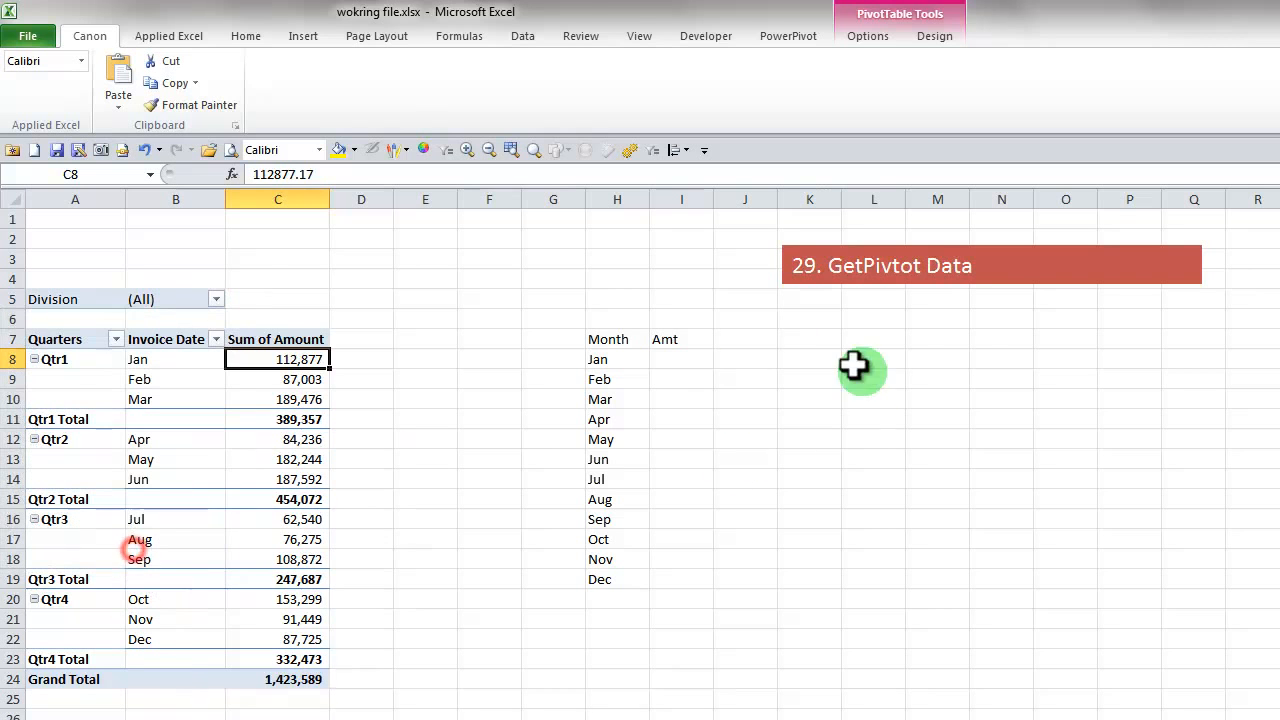
Enter a GETPIVOTDATA formula in I8 for January's amount in C8, and format it as a comma-separated number without decimals
click(667, 367)
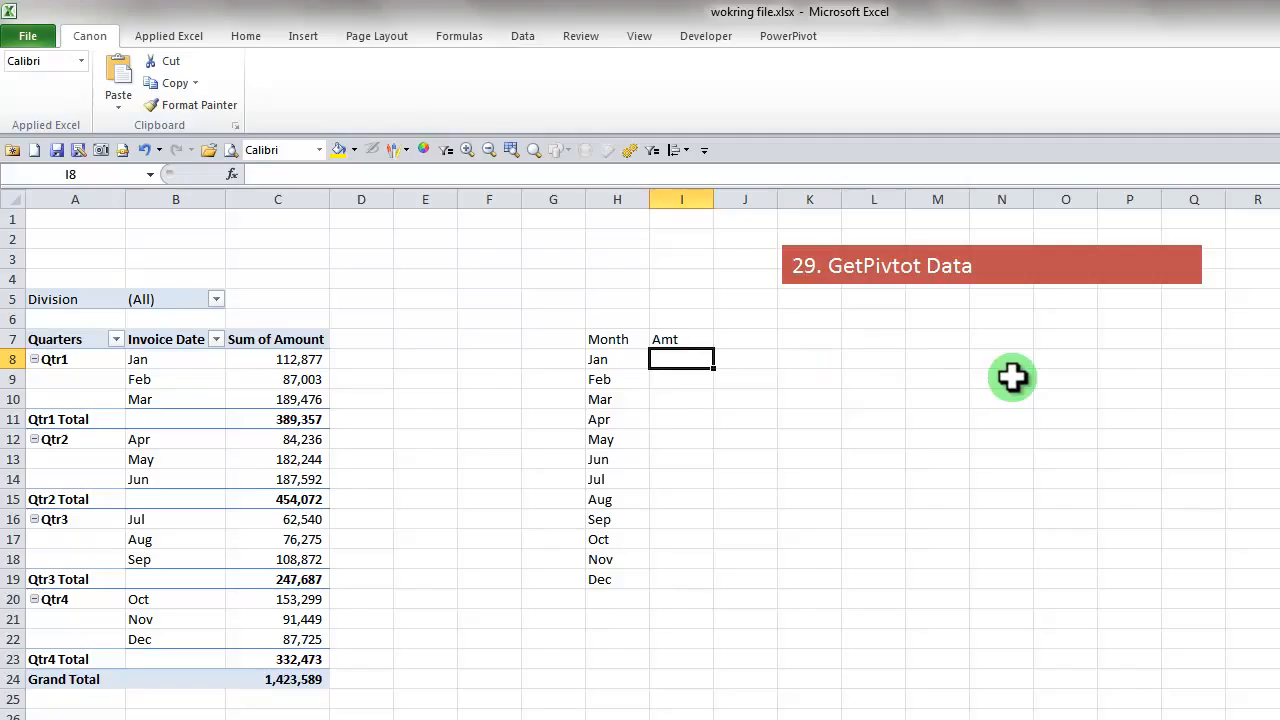
text(=)
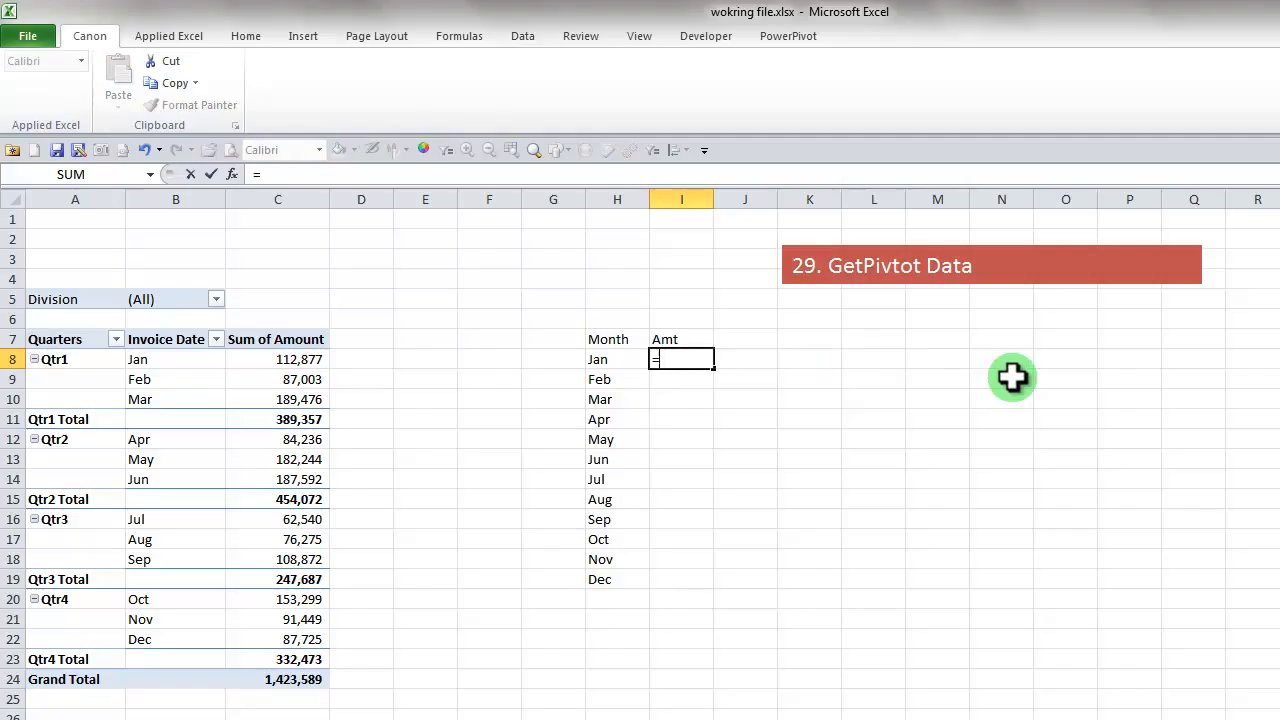
click(283, 360)
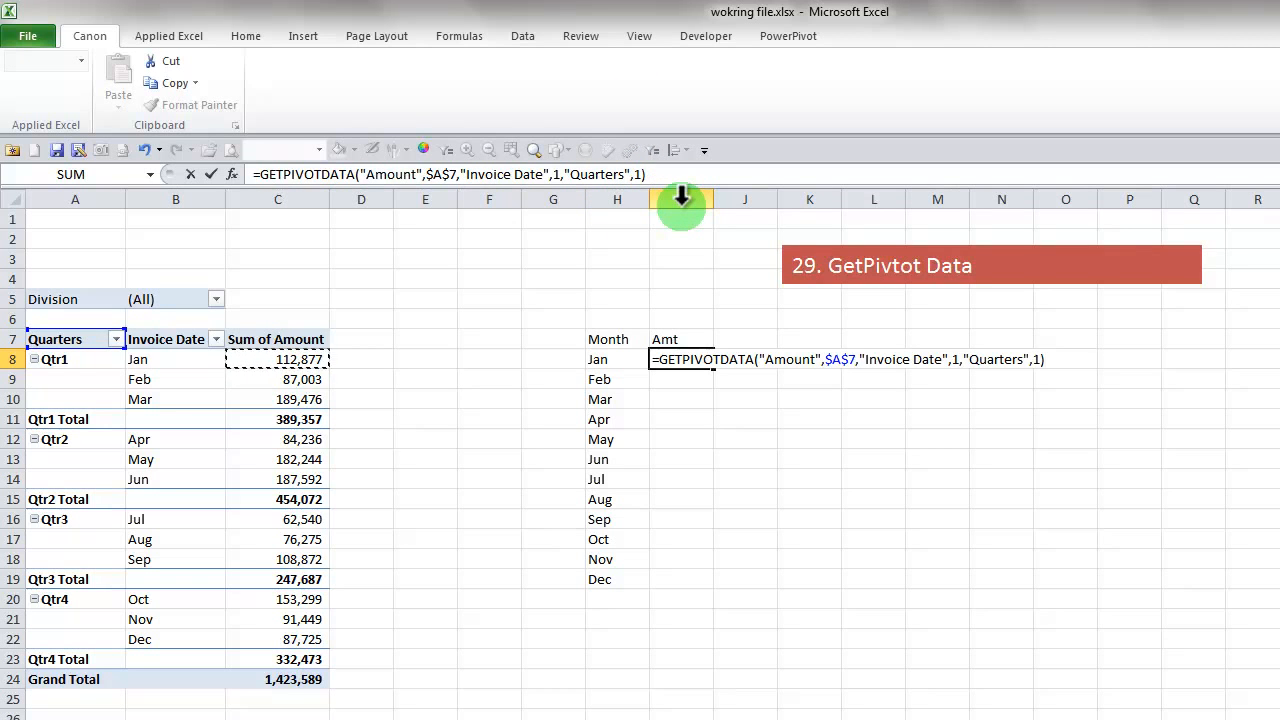
key(ctrl+Return)
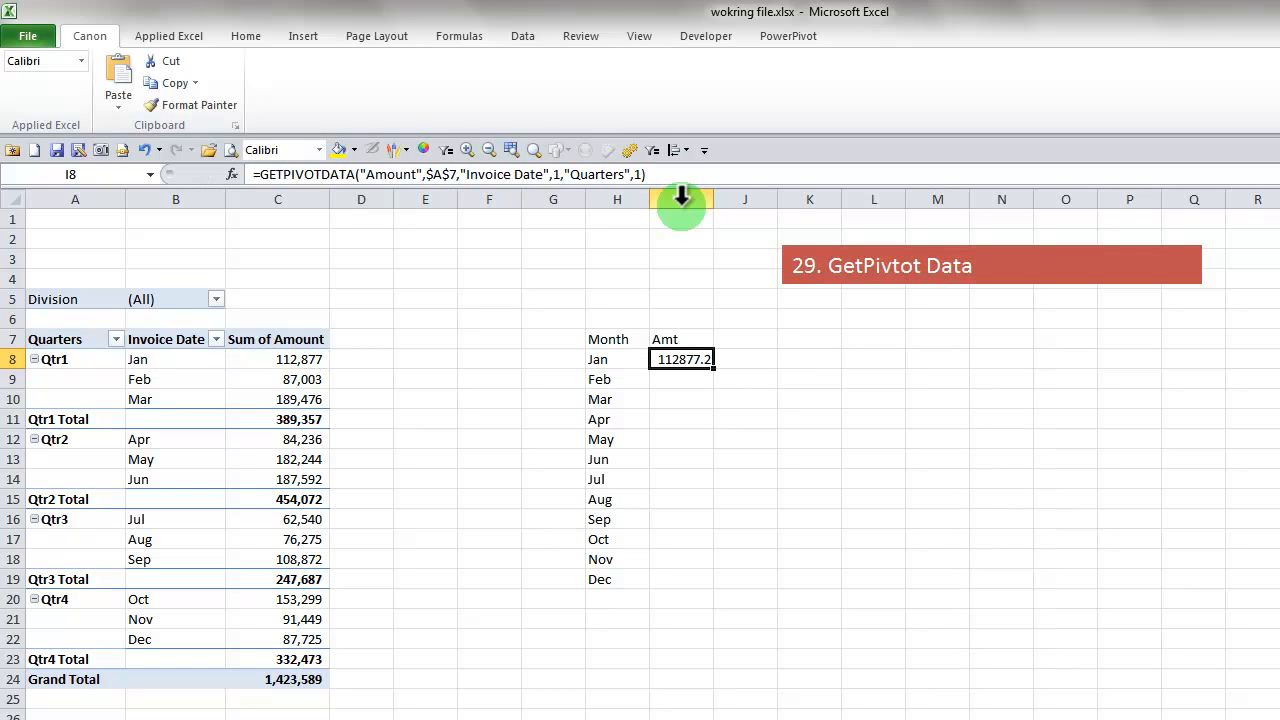
click(240, 34)
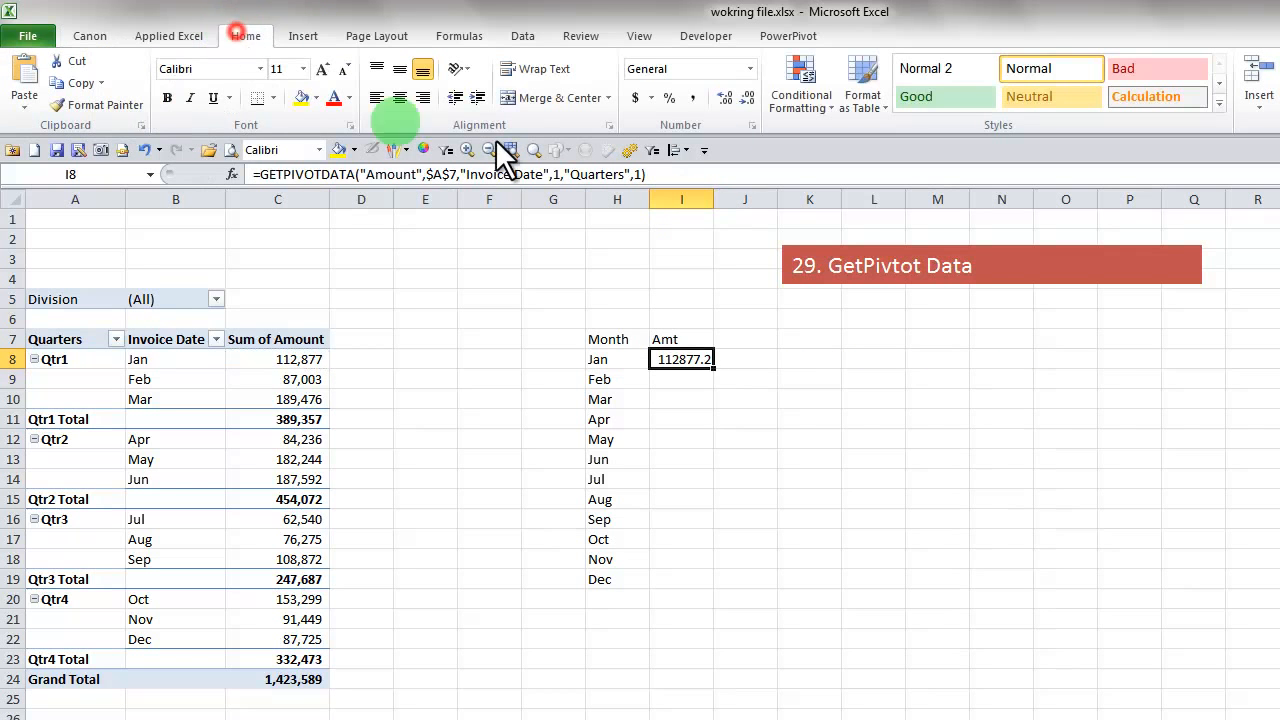
click(691, 96)
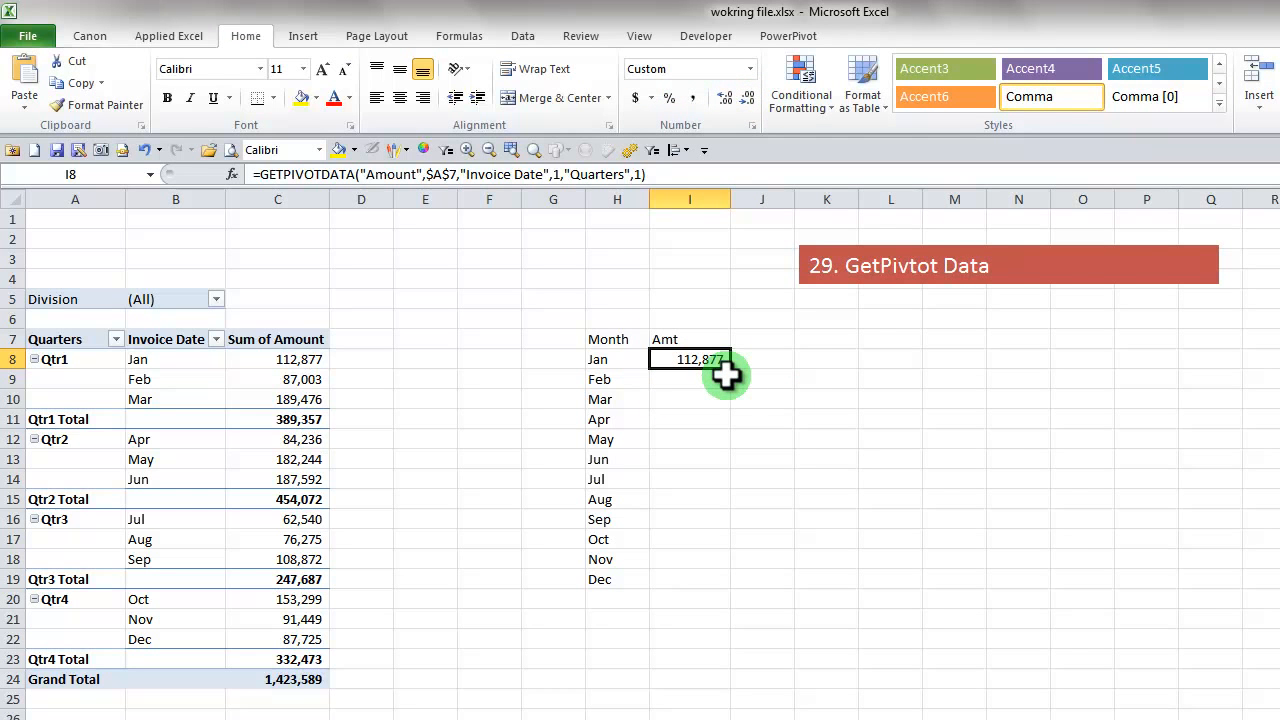
Try filling January's GETPIVOTDATA formula down to February in I9, and clear the copied cell
drag(730, 368, 733, 386)
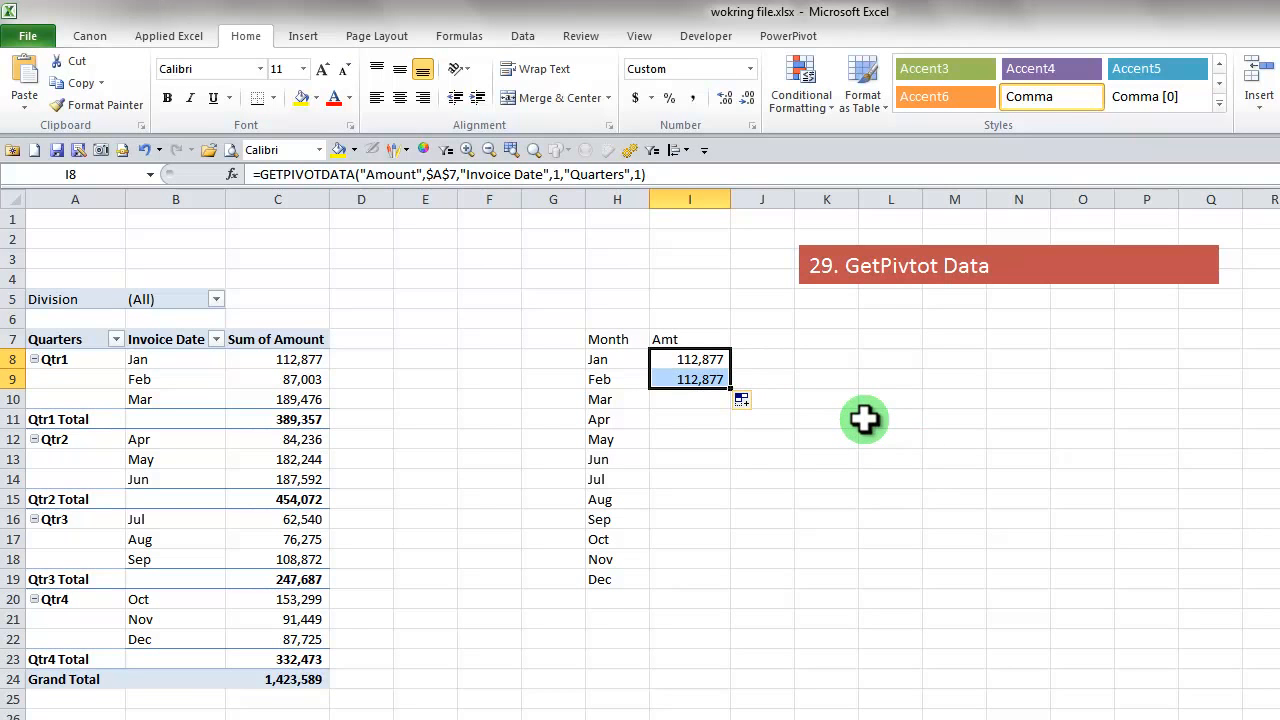
click(705, 378)
key(Delete)
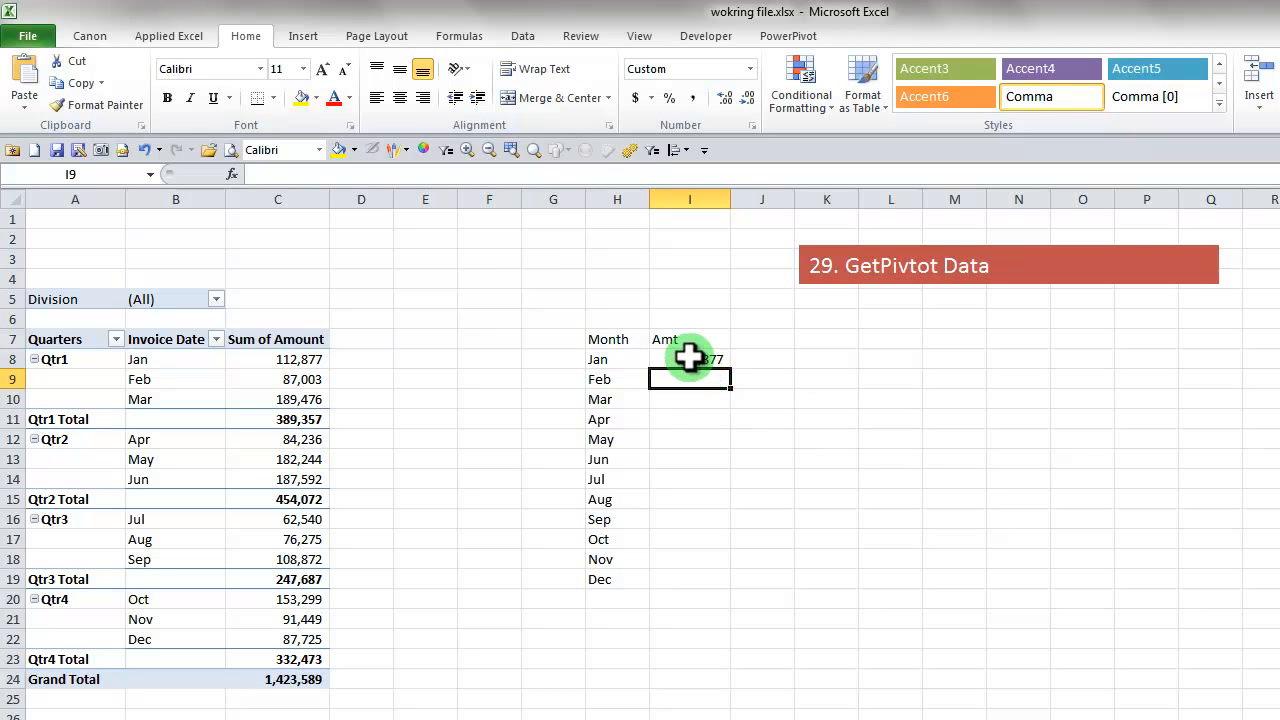
click(690, 360)
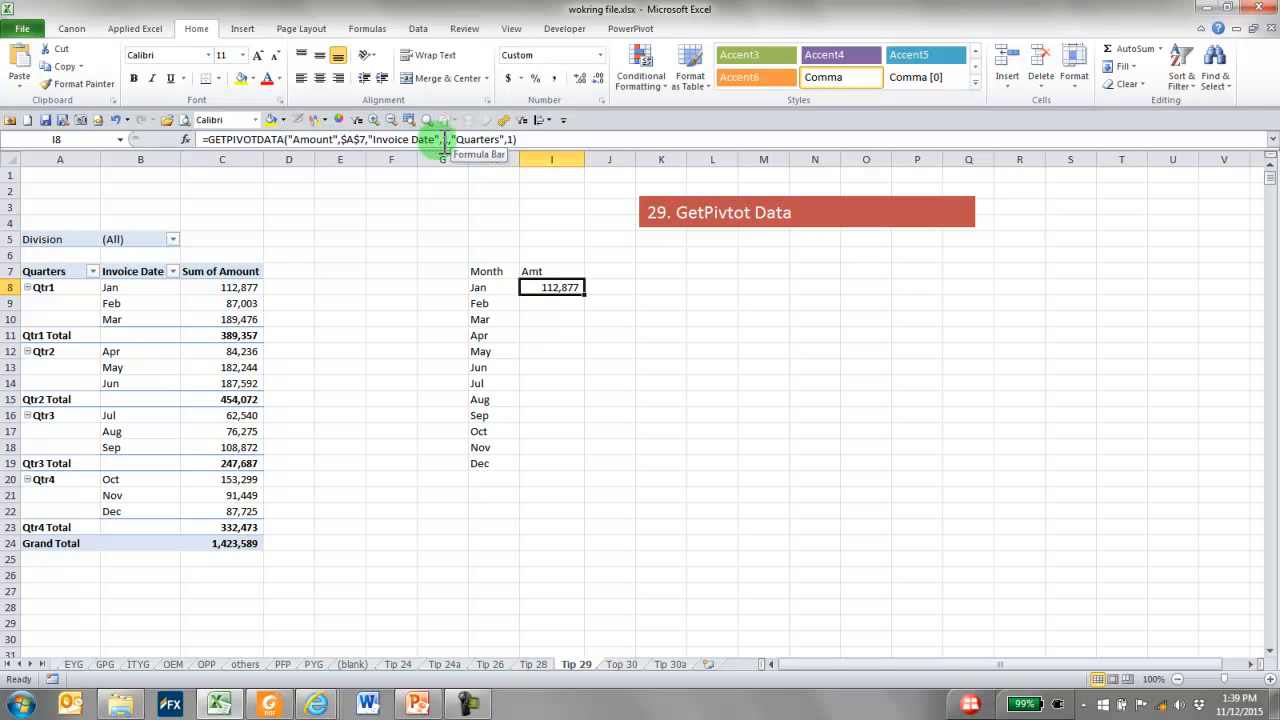
Number the months from 1 to 12 in G8:G19, beside the month names
click(445, 288)
text(1)
key(Return)
text(2)
key(Return)
drag(455, 288, 457, 465)
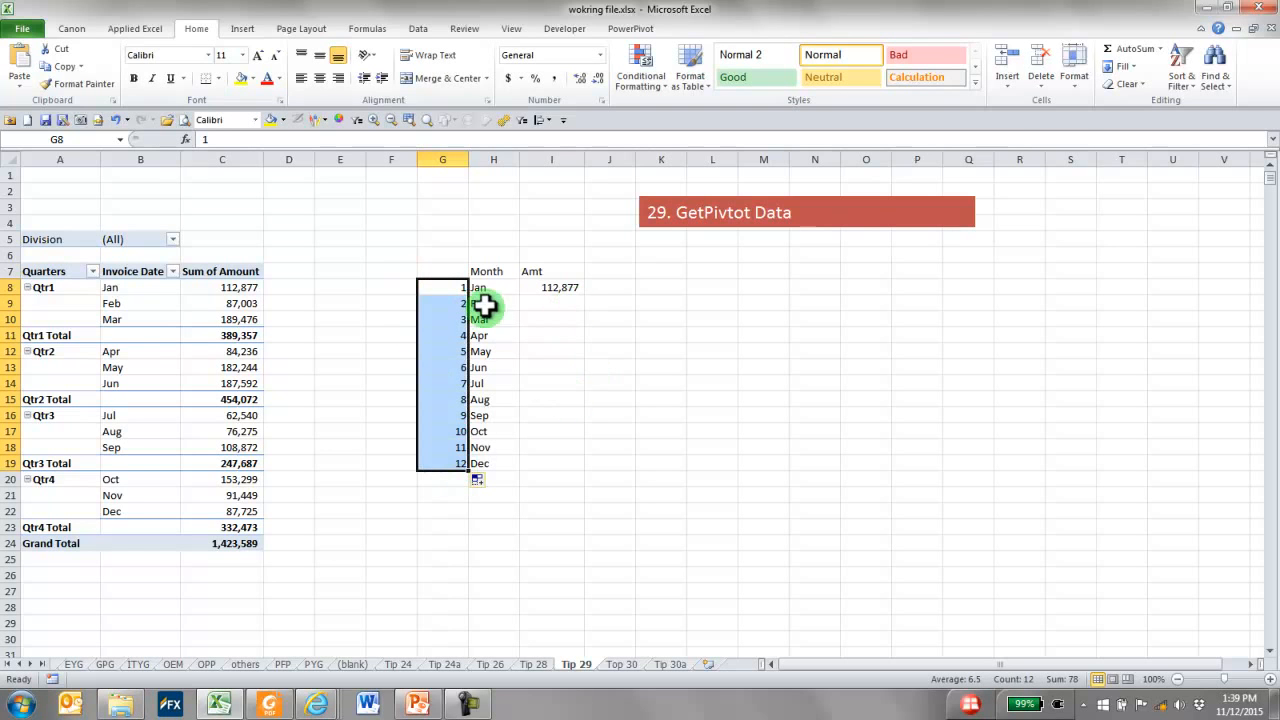
Remove the "Quarters",1 arguments from the GETPIVOTDATA formula in I8
click(455, 289)
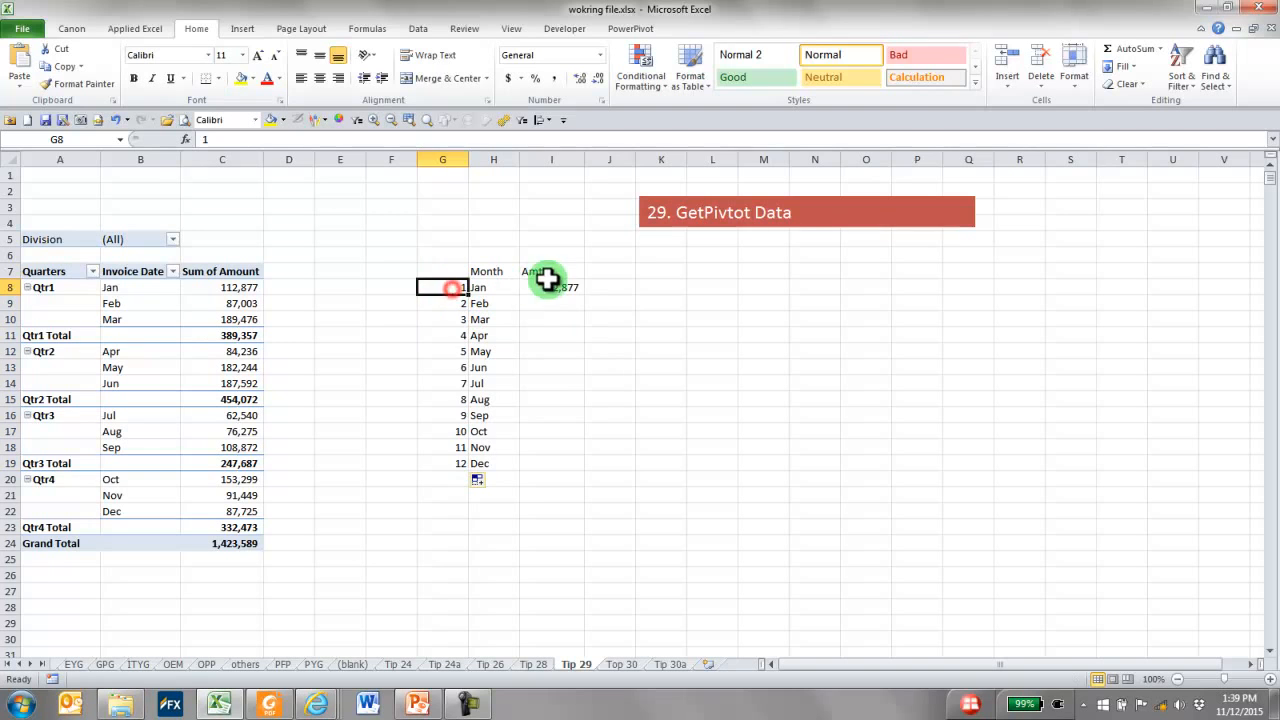
click(548, 287)
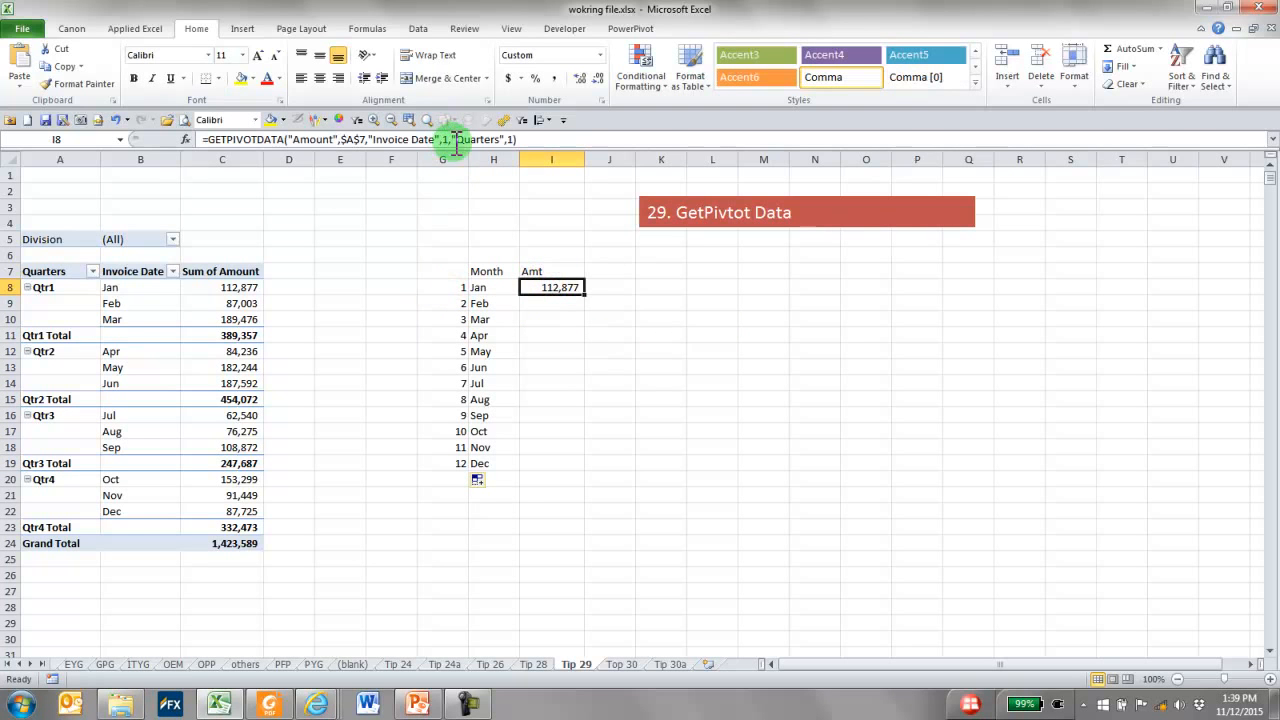
drag(452, 140, 580, 135)
key(Delete)
key(ctrl+Return)
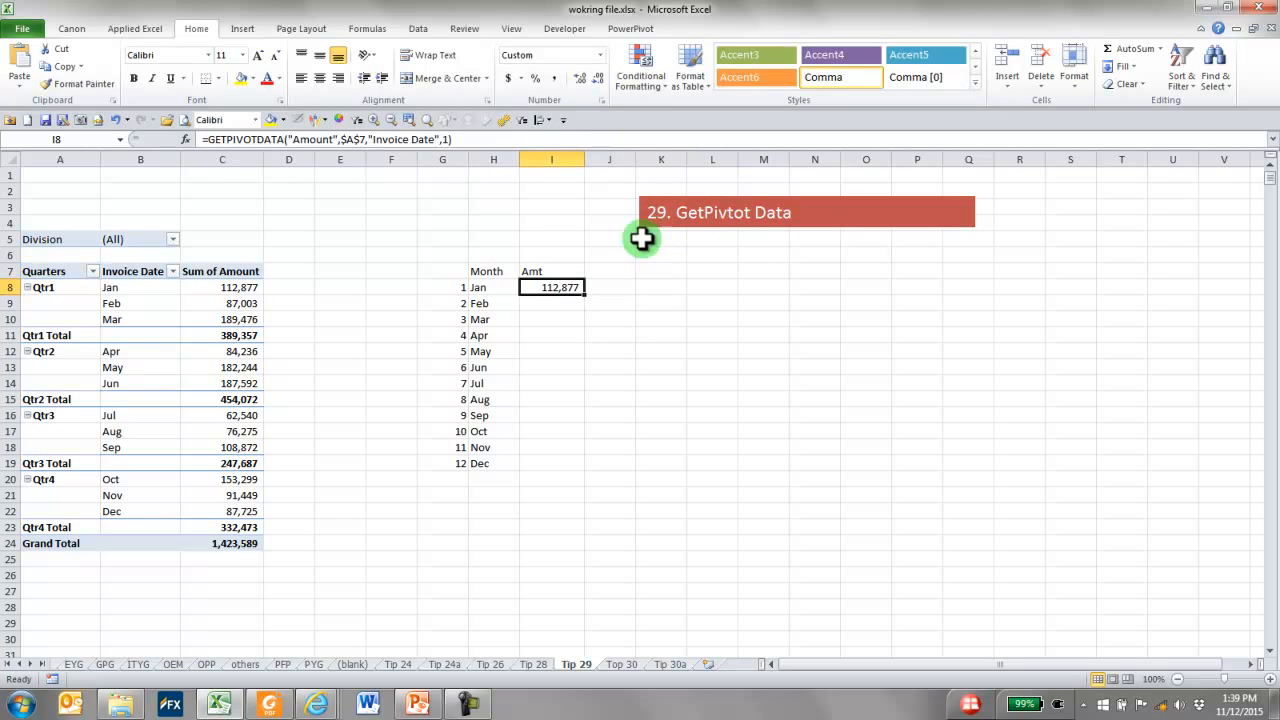
Replace the Invoice Date item 1 in I8's formula with a reference to G8, and fill the formula down to I19
double_click(448, 140)
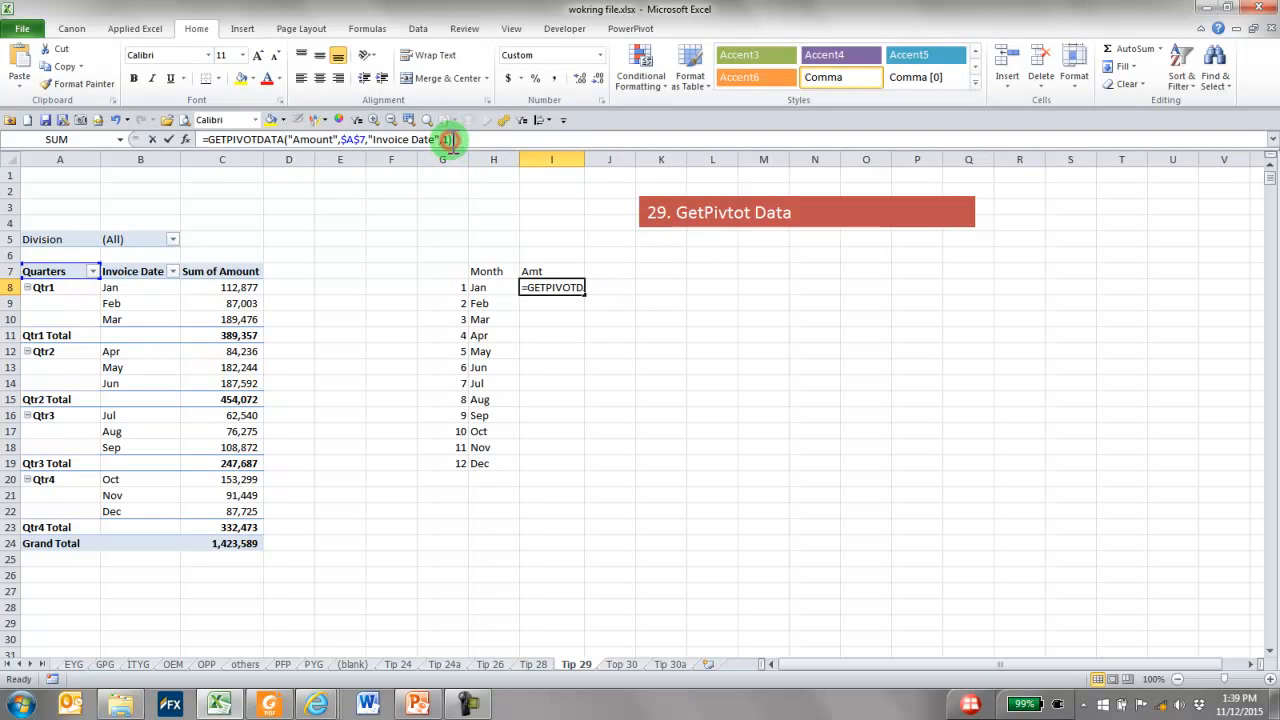
key(Delete)
click(442, 287)
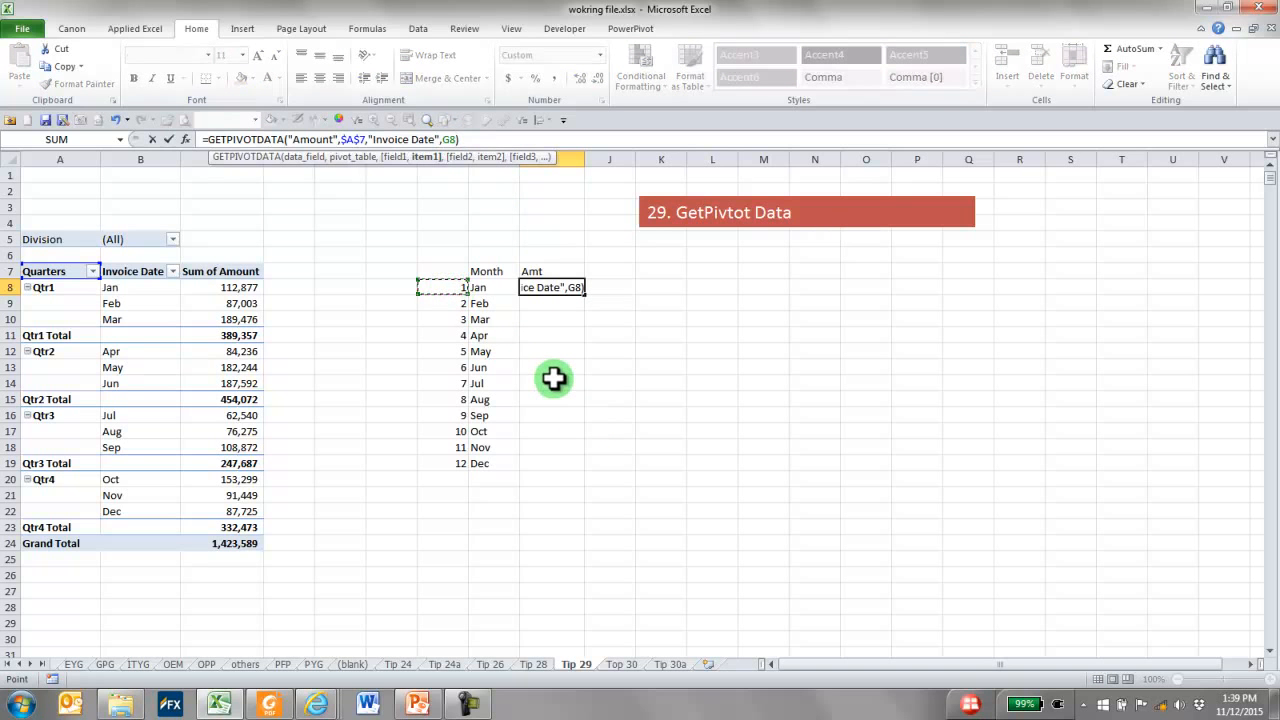
key(ctrl+Return)
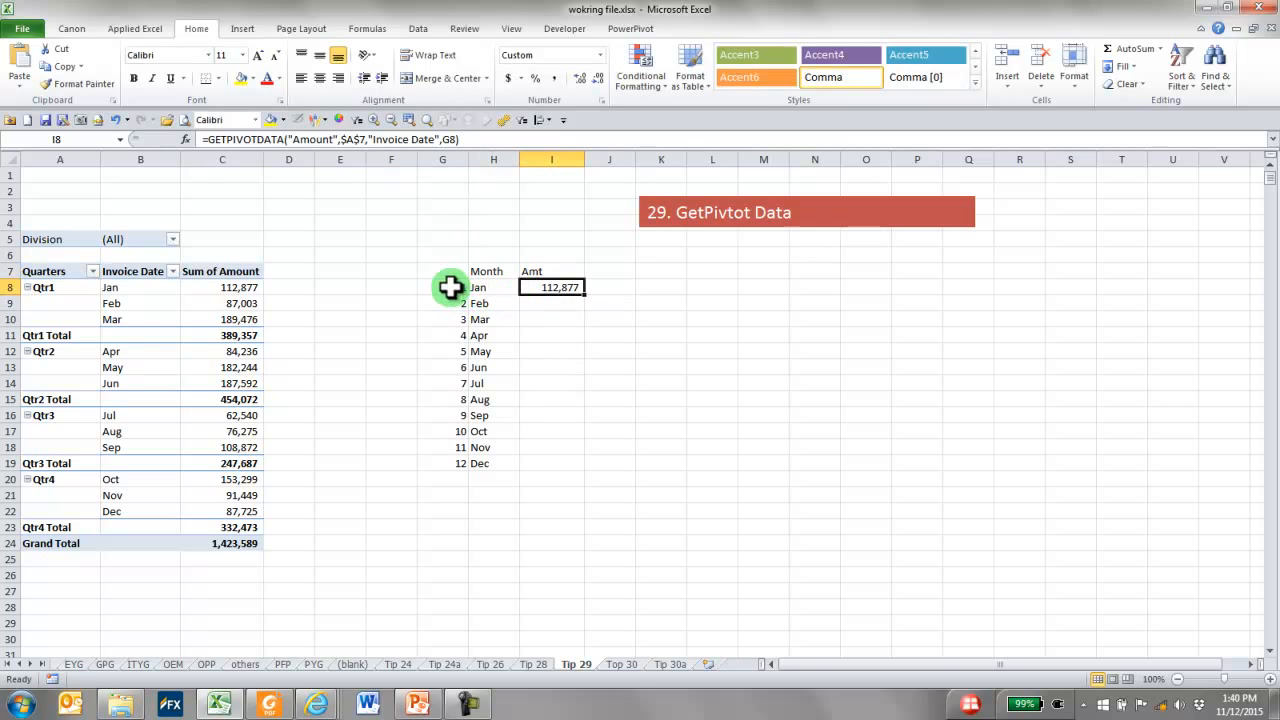
drag(583, 293, 582, 468)
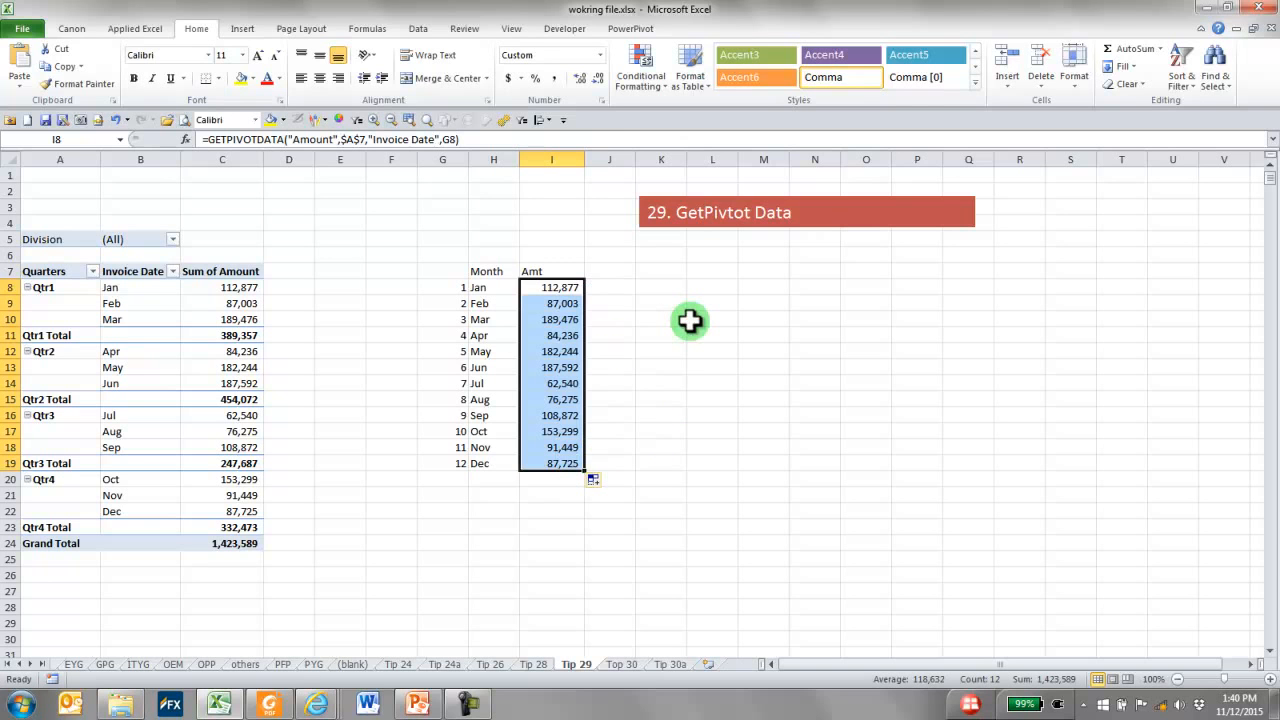
Filter the PivotTable's Division field to EGHG and select the Qtr2 amounts for April to June
click(173, 239)
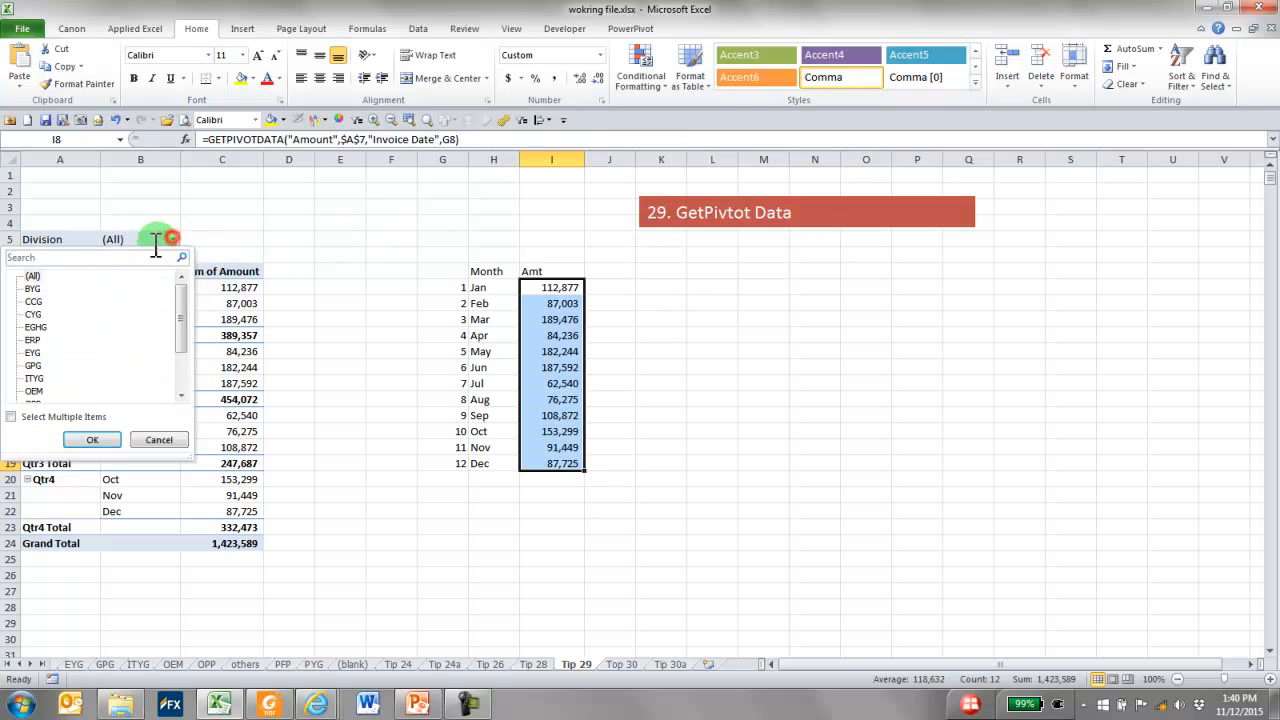
click(38, 328)
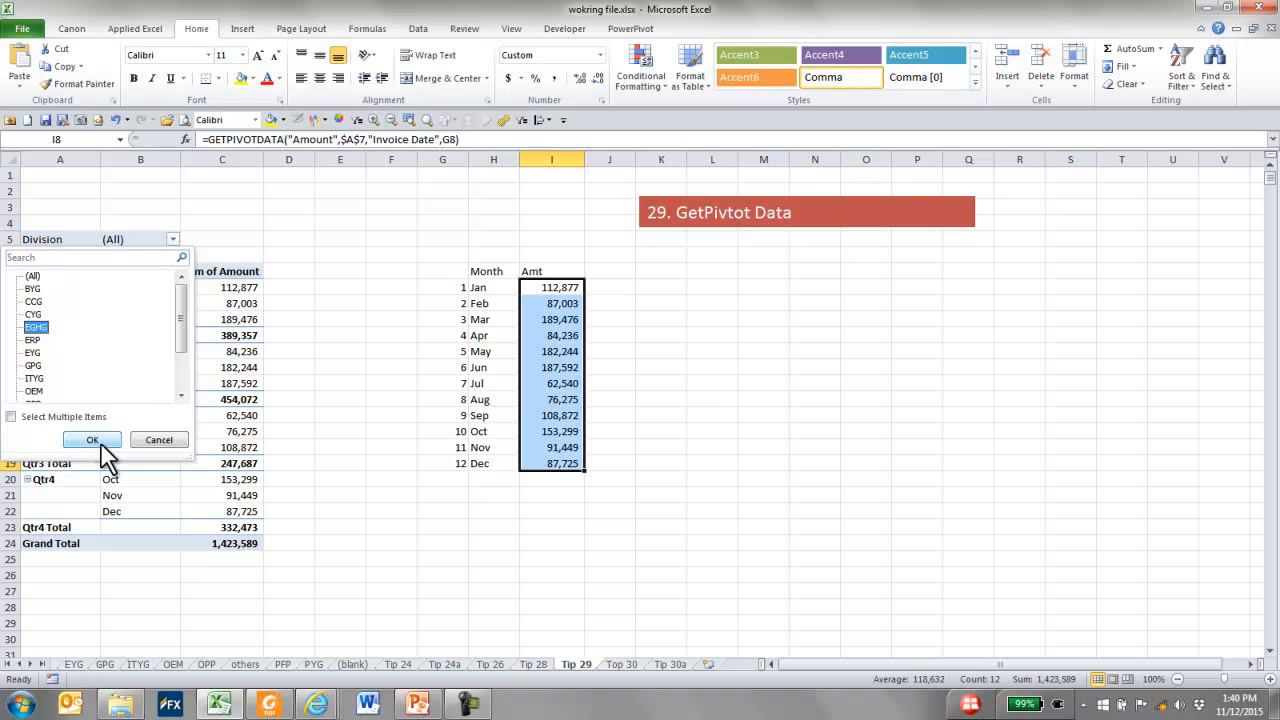
click(92, 440)
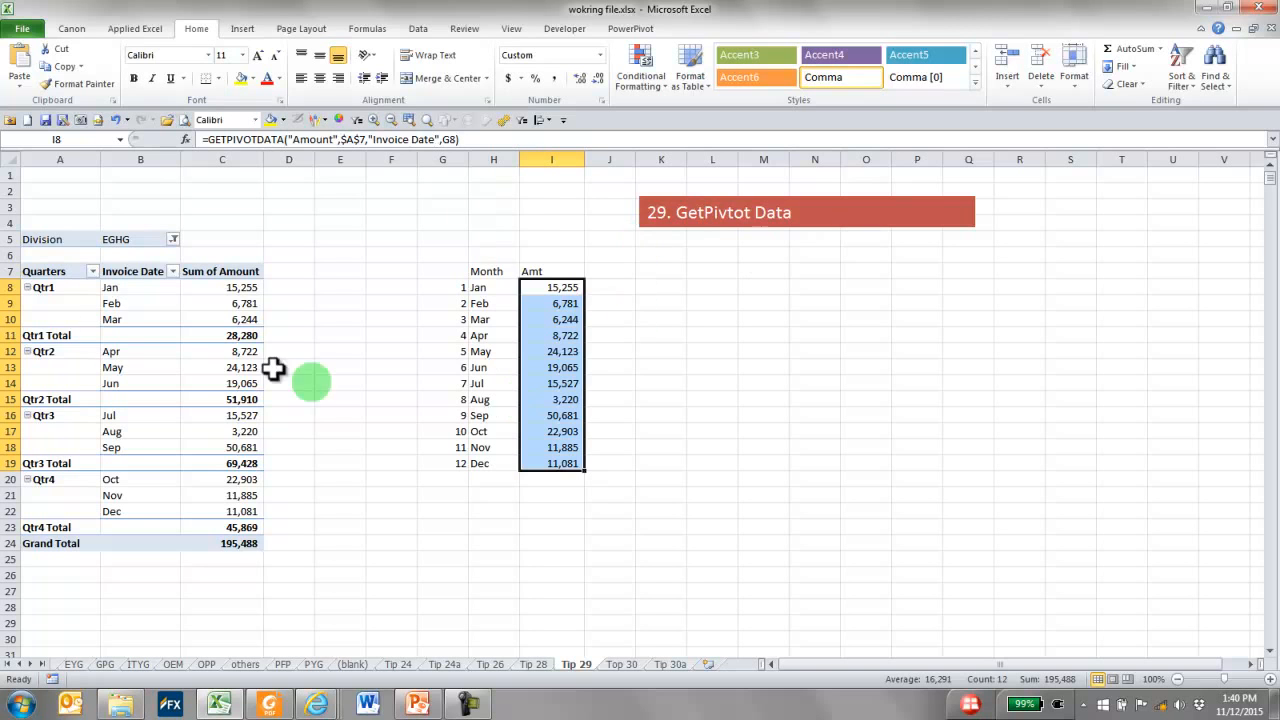
click(60, 350)
drag(232, 352, 232, 378)
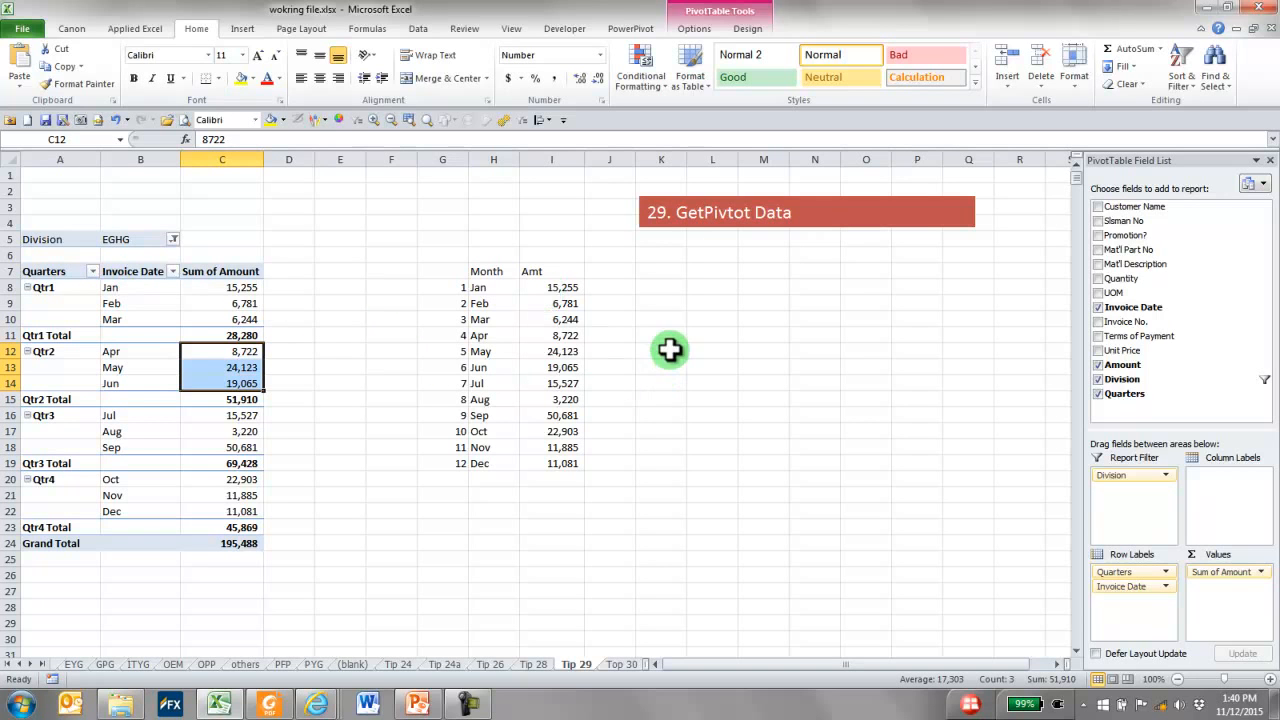
Fill L8:L22 with direct references starting at =C8, and compare them with the GETPIVOTDATA formula in I8
click(722, 287)
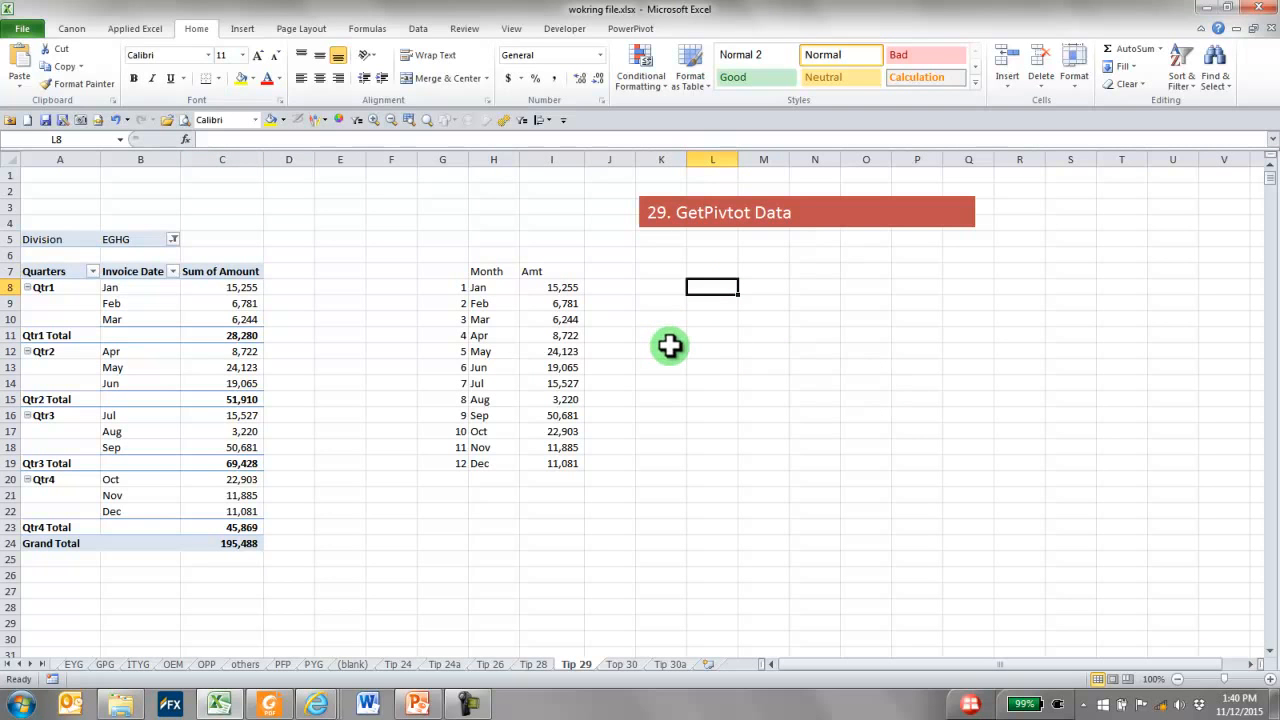
text(=)
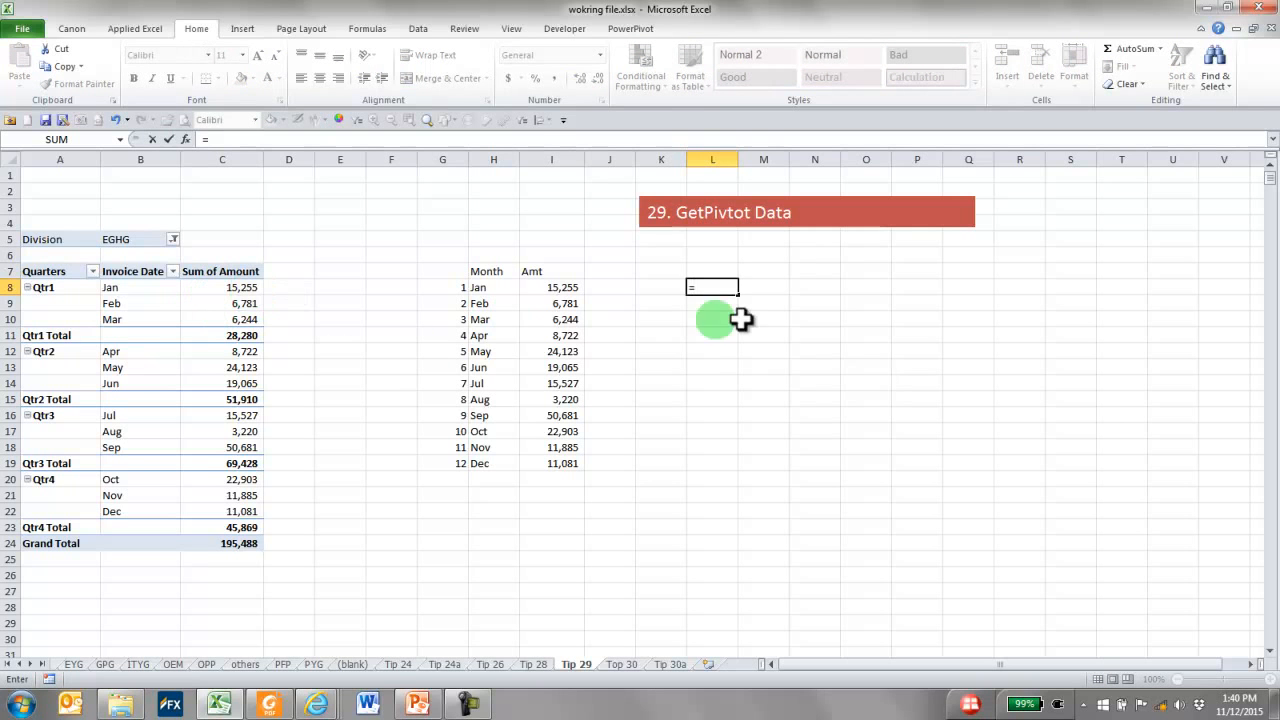
text(c8)
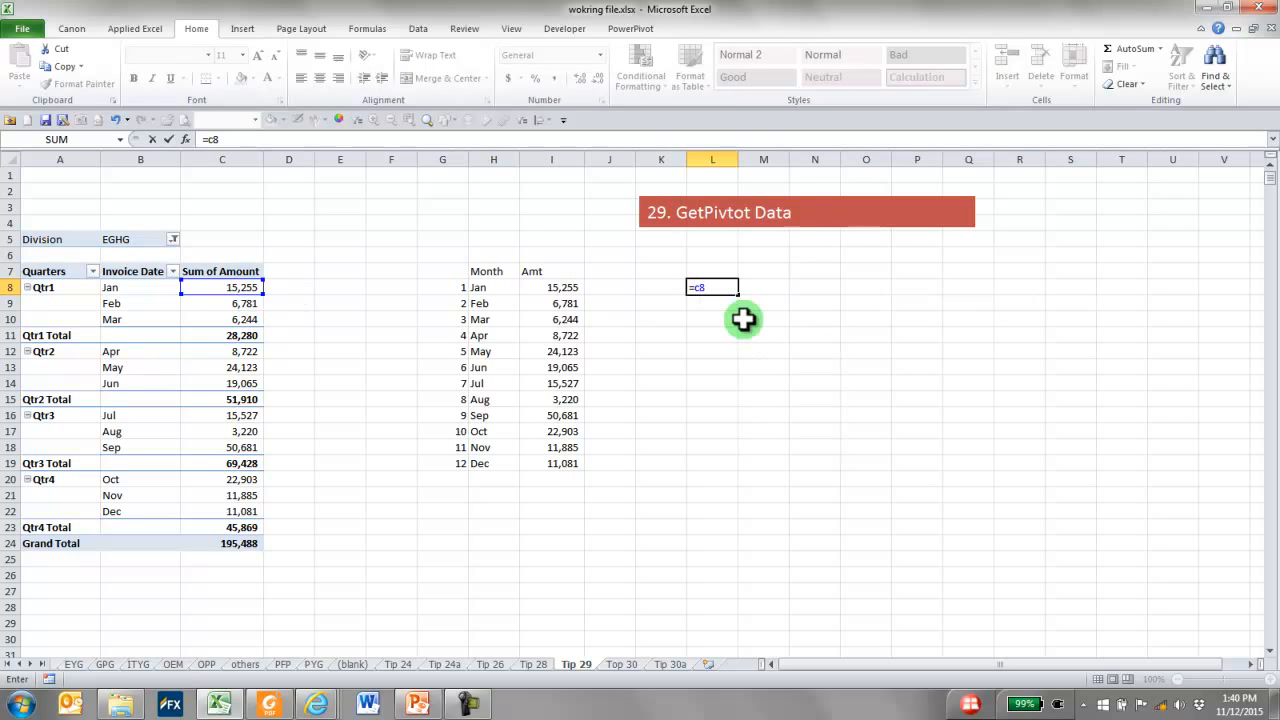
key(Return)
key(Up)
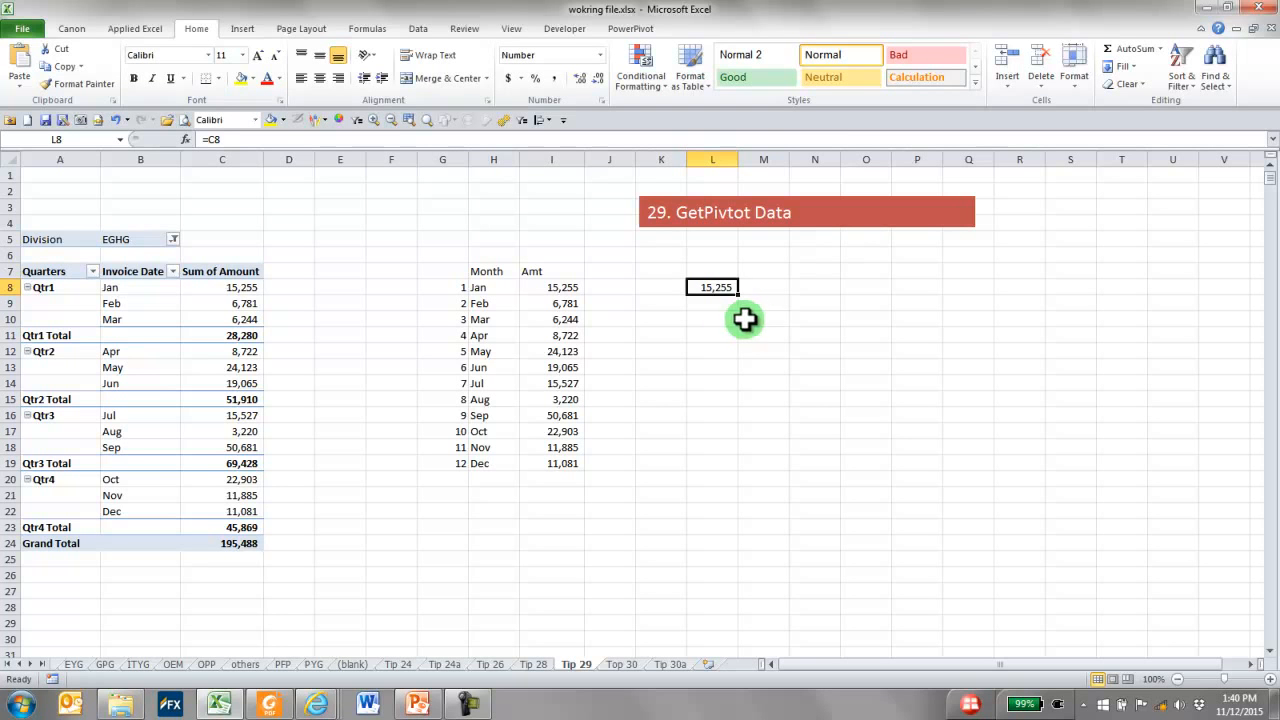
drag(739, 294, 759, 512)
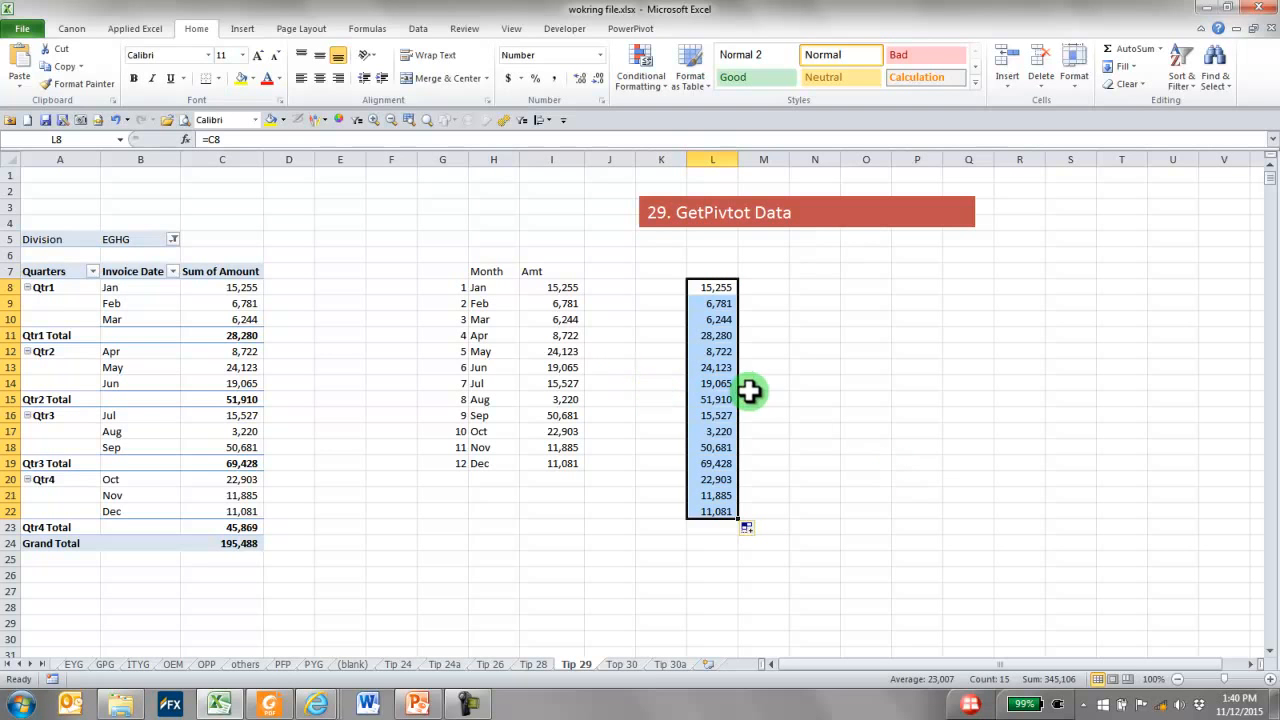
click(720, 289)
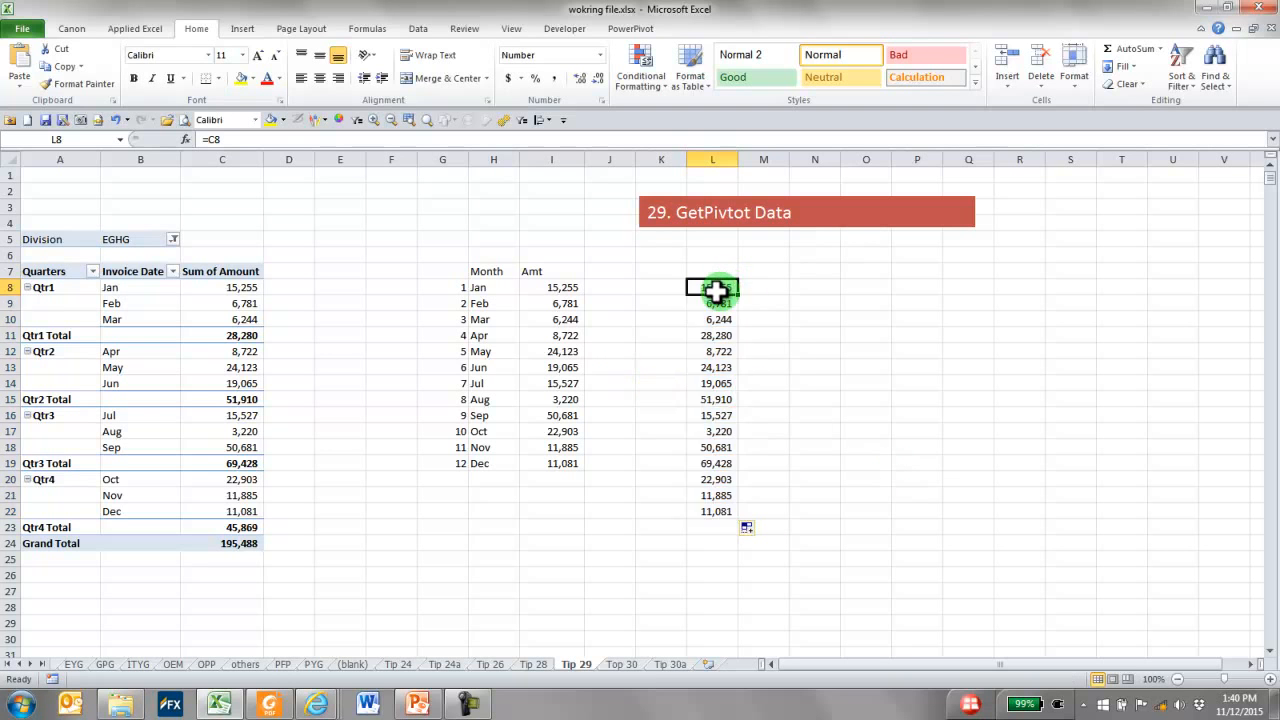
click(550, 289)
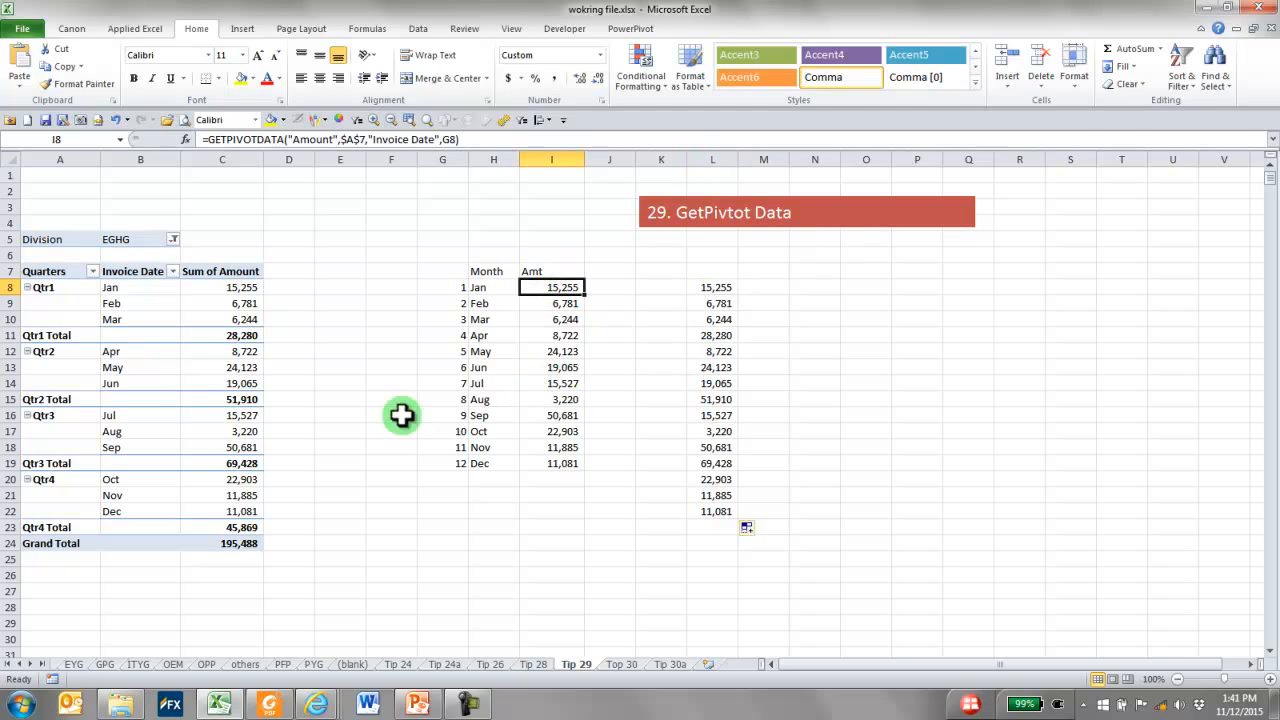
Move the Qtr2 group above Qtr1 in the PivotTable
click(77, 351)
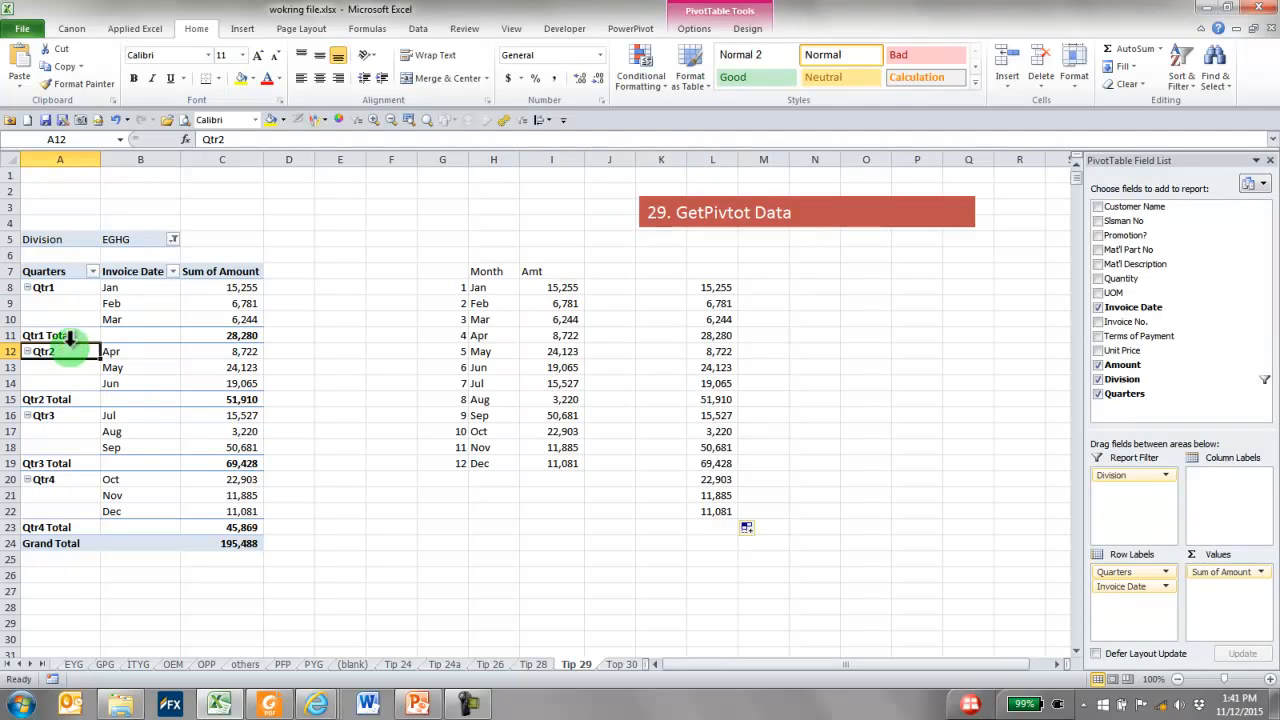
drag(72, 345, 64, 300)
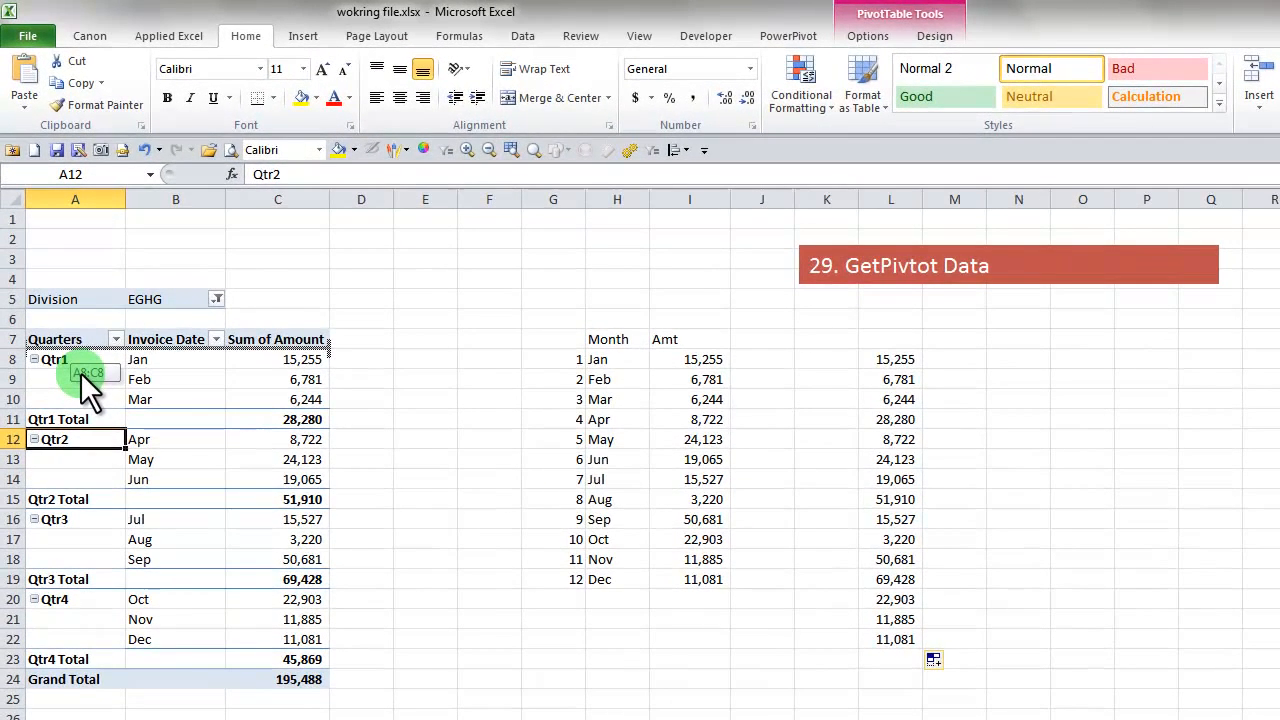
drag(80, 372, 81, 368)
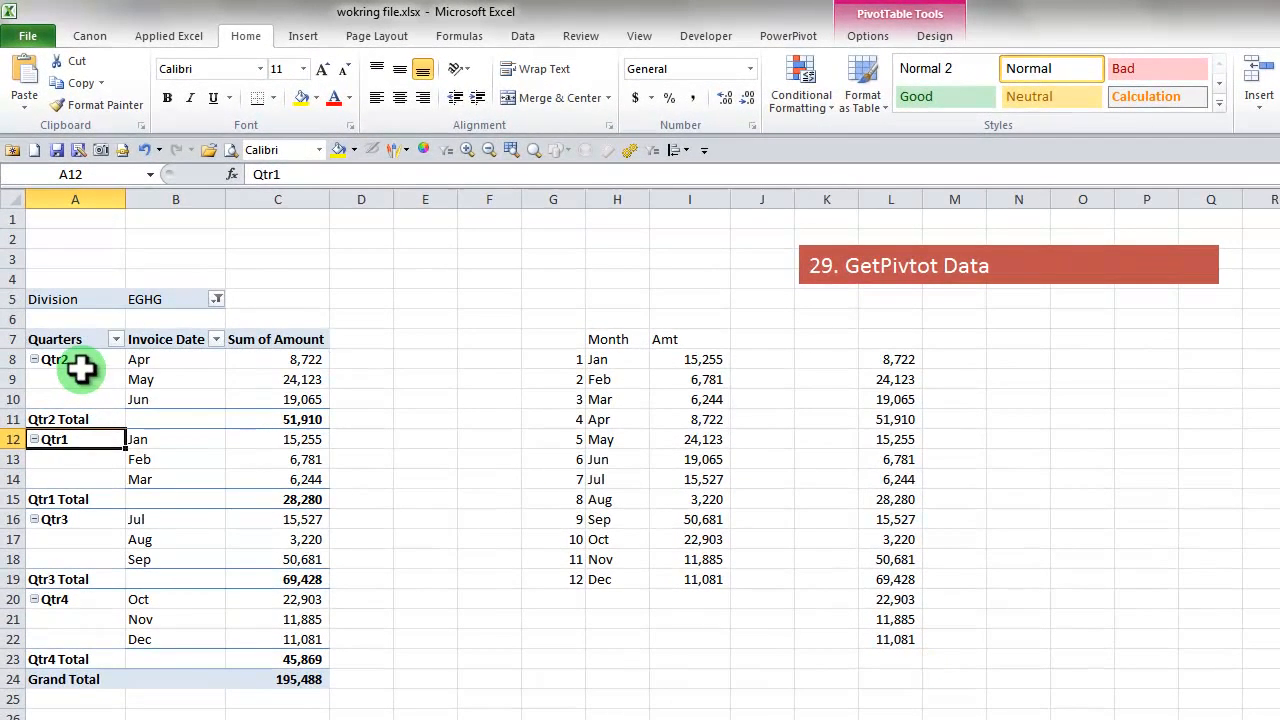
Compare January's GETPIVOTDATA result in I8 with the PivotTable's January amount and the direct cell reference in L8
click(689, 356)
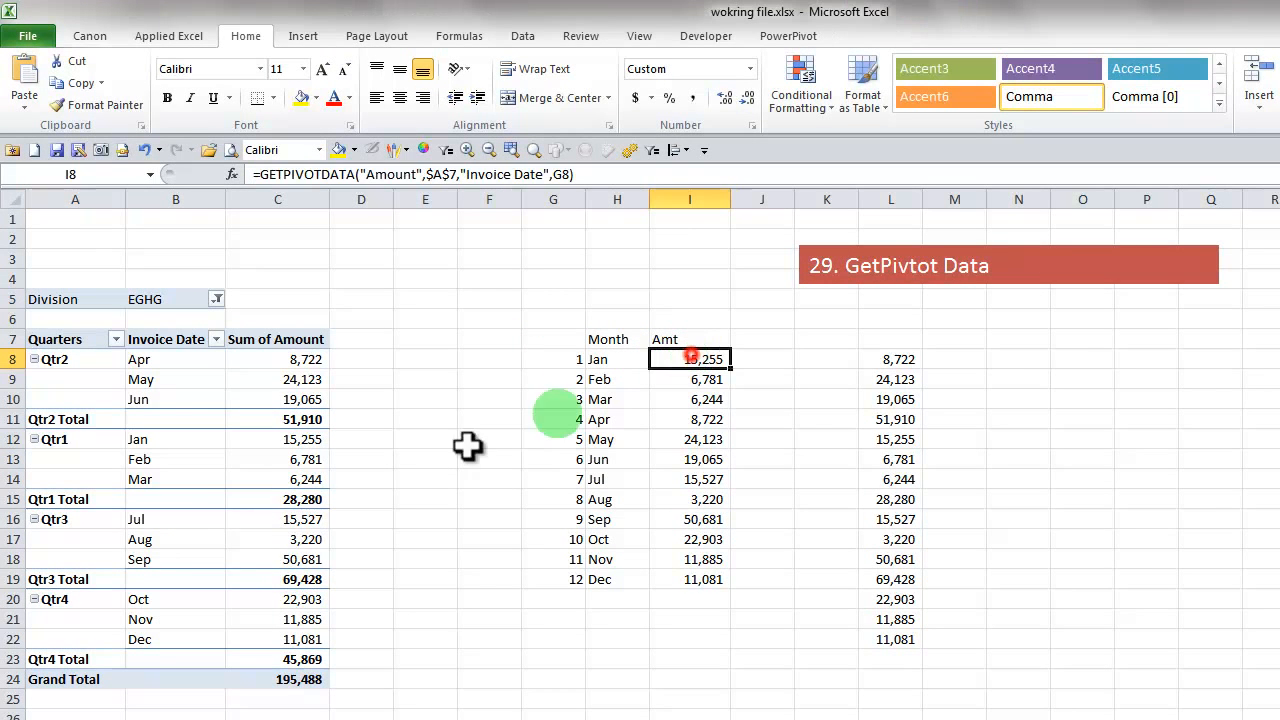
click(300, 439)
click(912, 359)
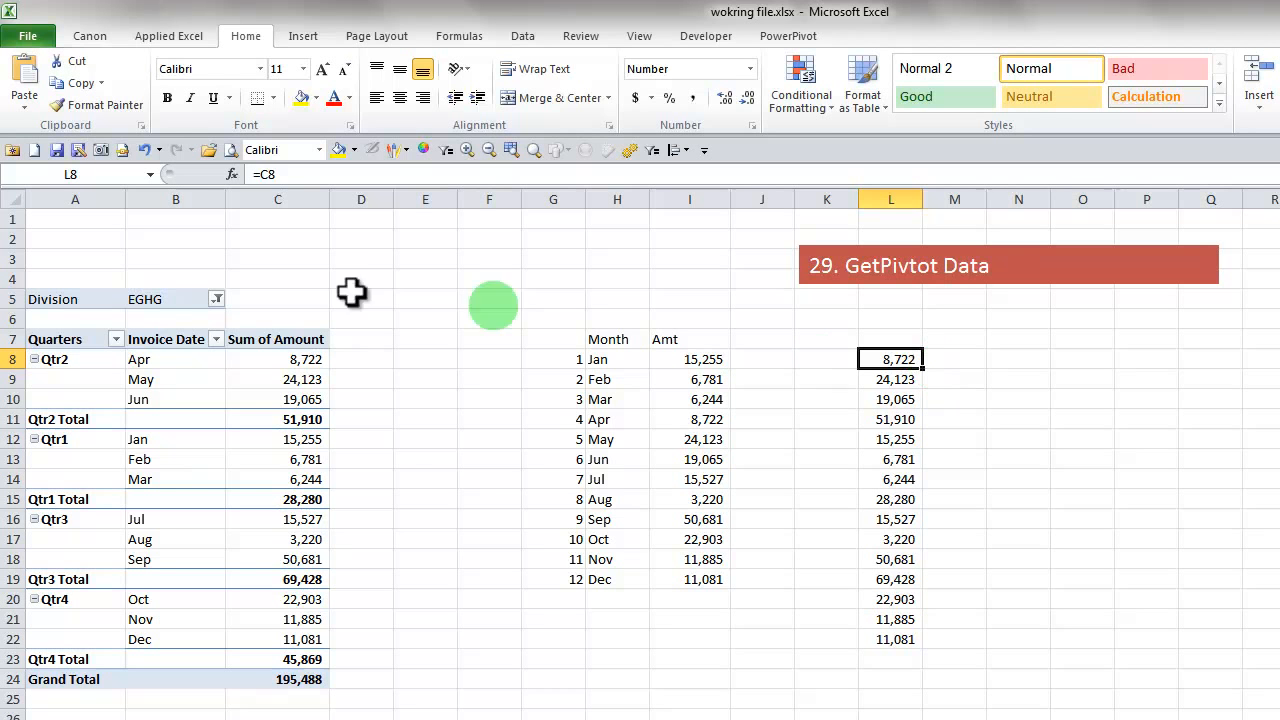
click(283, 174)
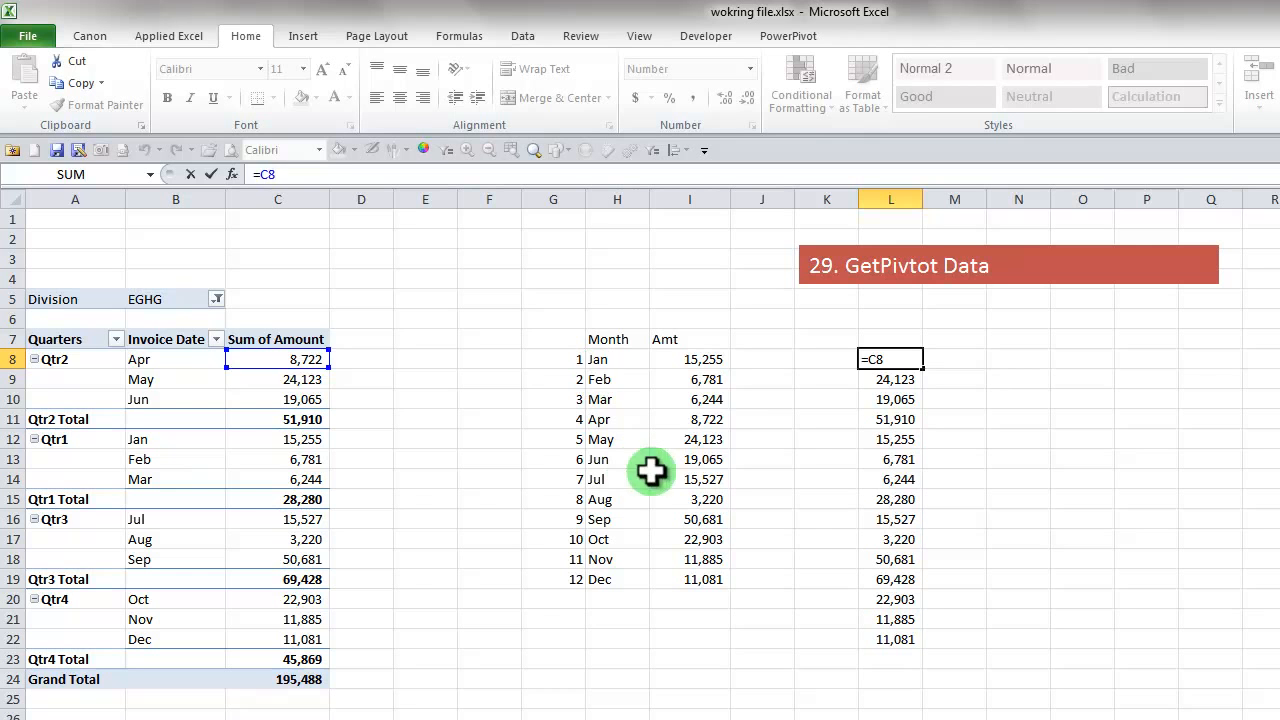
Confirm the direct reference in L8 and inspect the GETPIVOTDATA formula in I8
key(ctrl+Return)
click(706, 358)
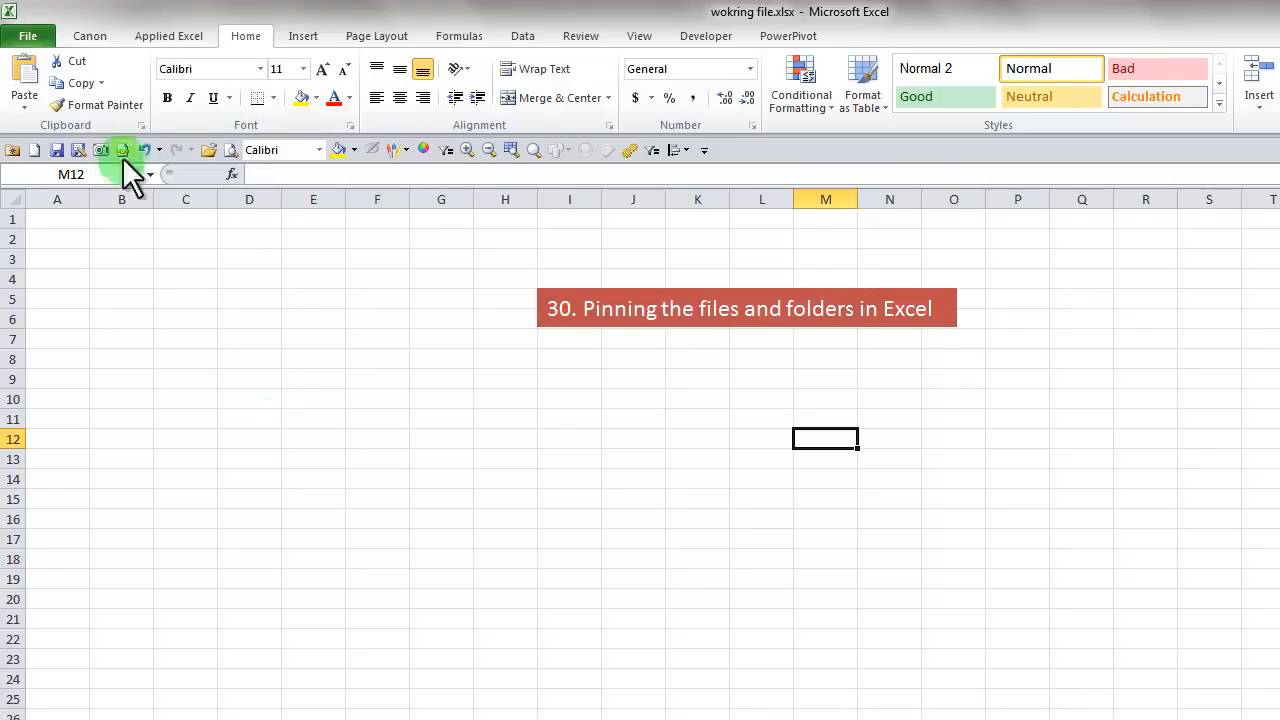
Browse the Training folder and Dropbox's Camera Uploads folder for files to open, and cancel without opening anything
click(28, 40)
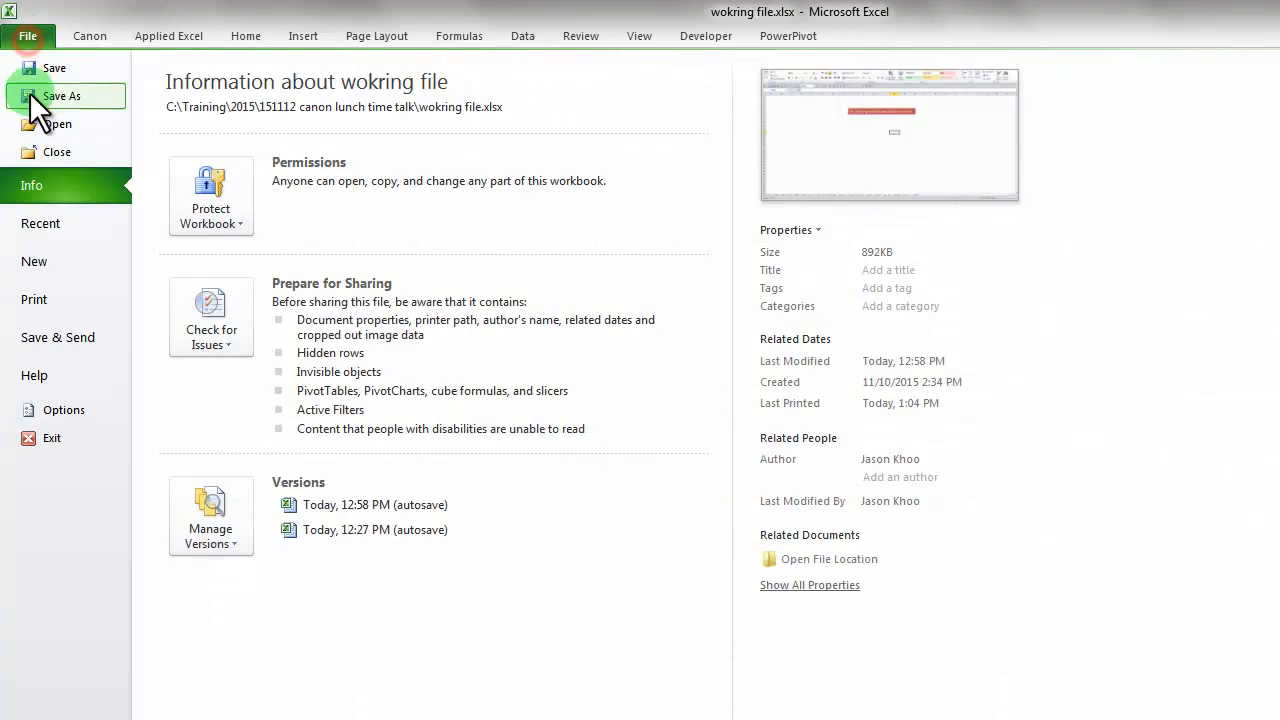
click(57, 122)
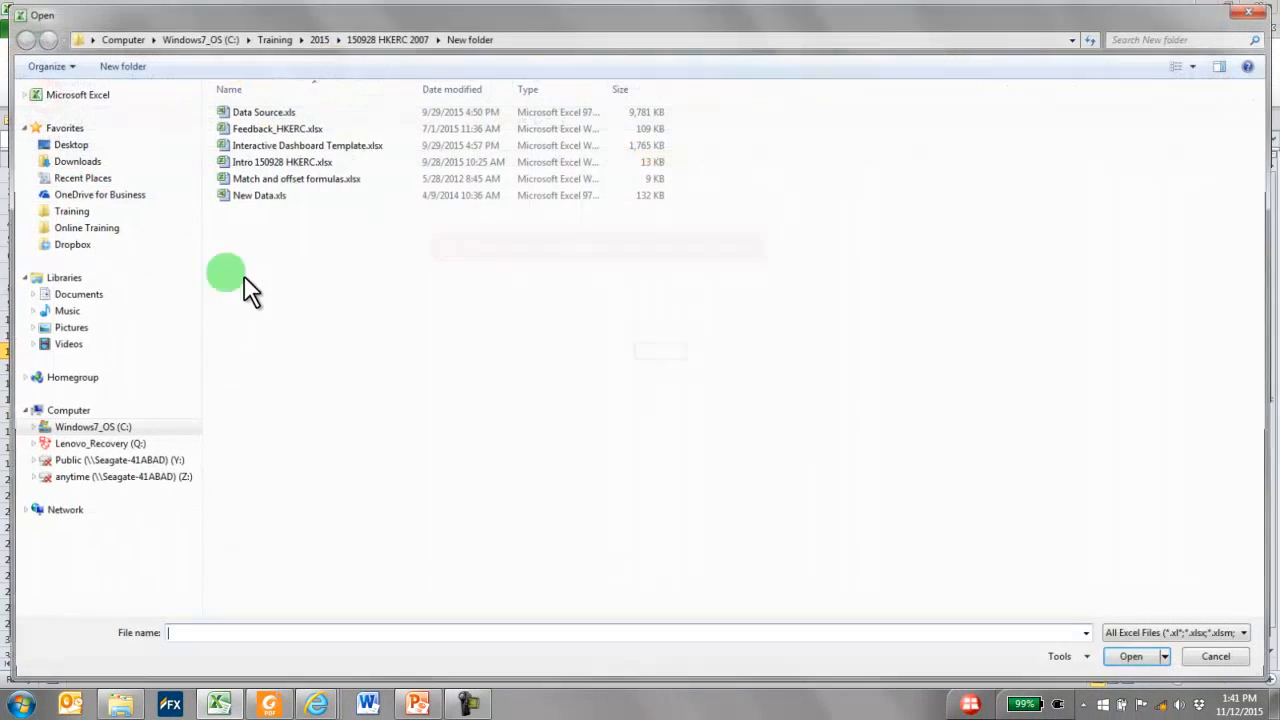
click(66, 210)
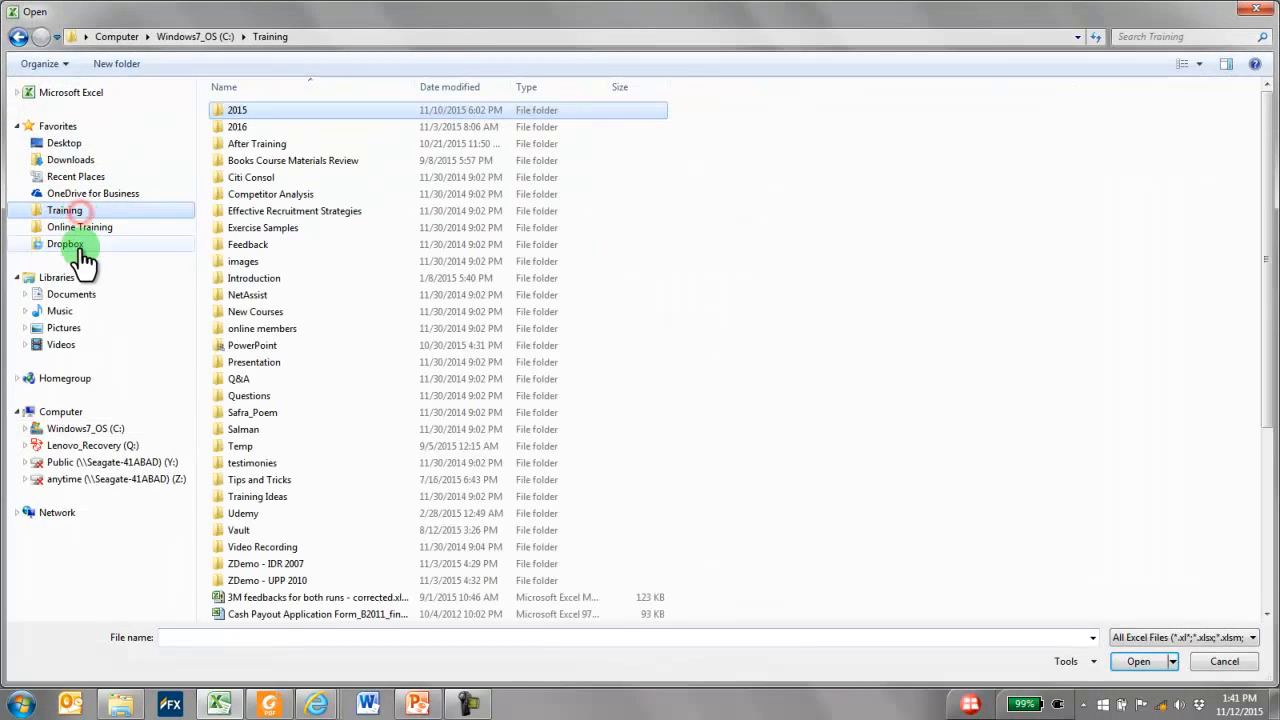
click(66, 243)
double_click(270, 194)
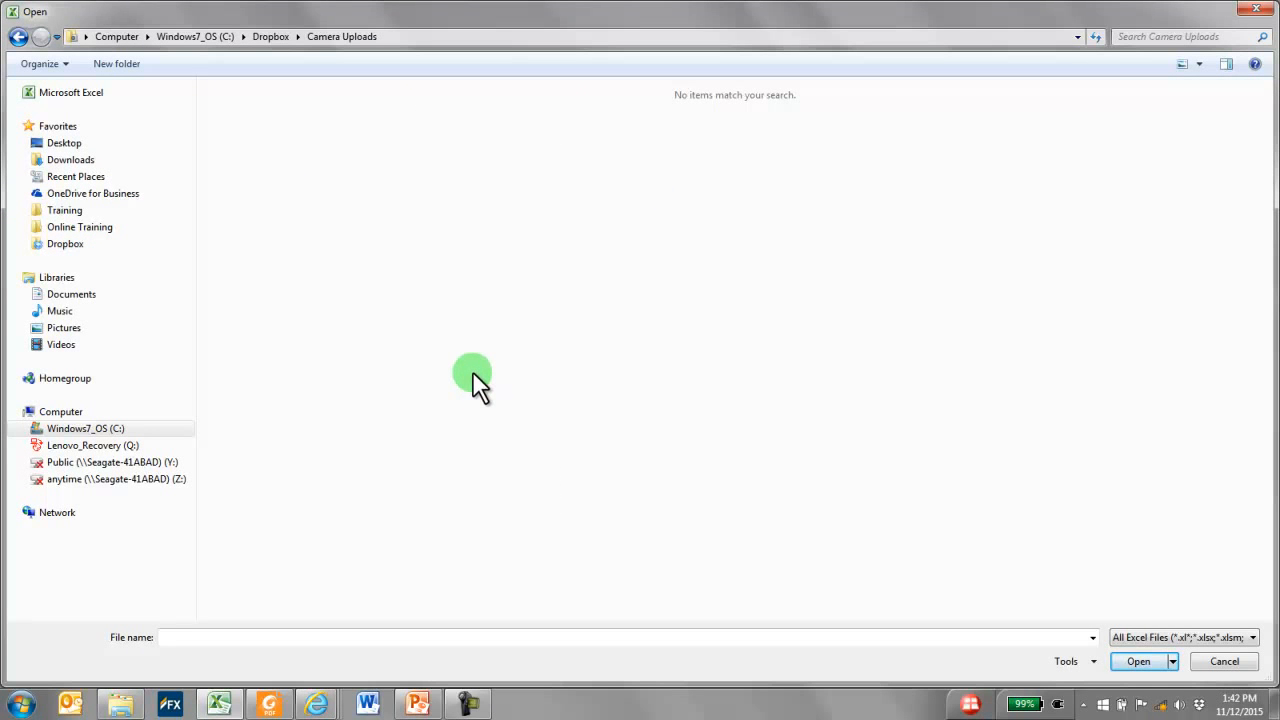
click(1224, 661)
click(314, 240)
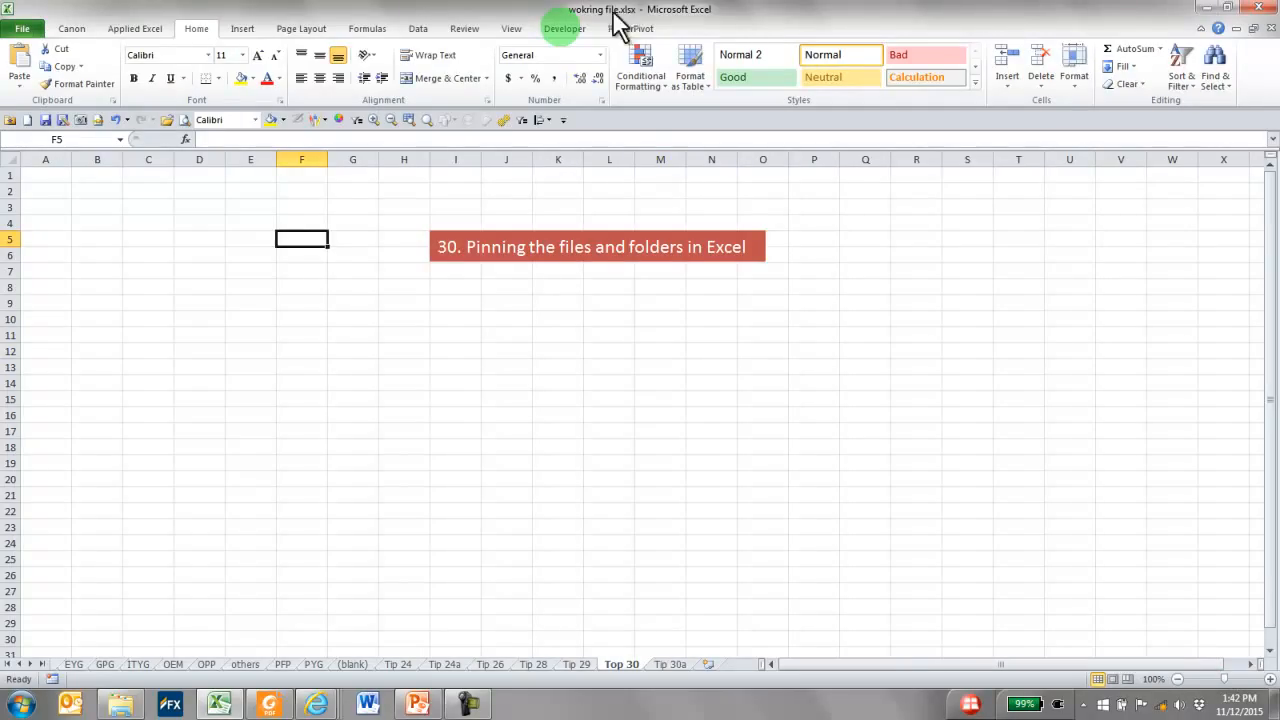
Minimize all open windows to view the desktop shortcuts, and switch back to the Excel workbook
click(1199, 8)
click(1201, 9)
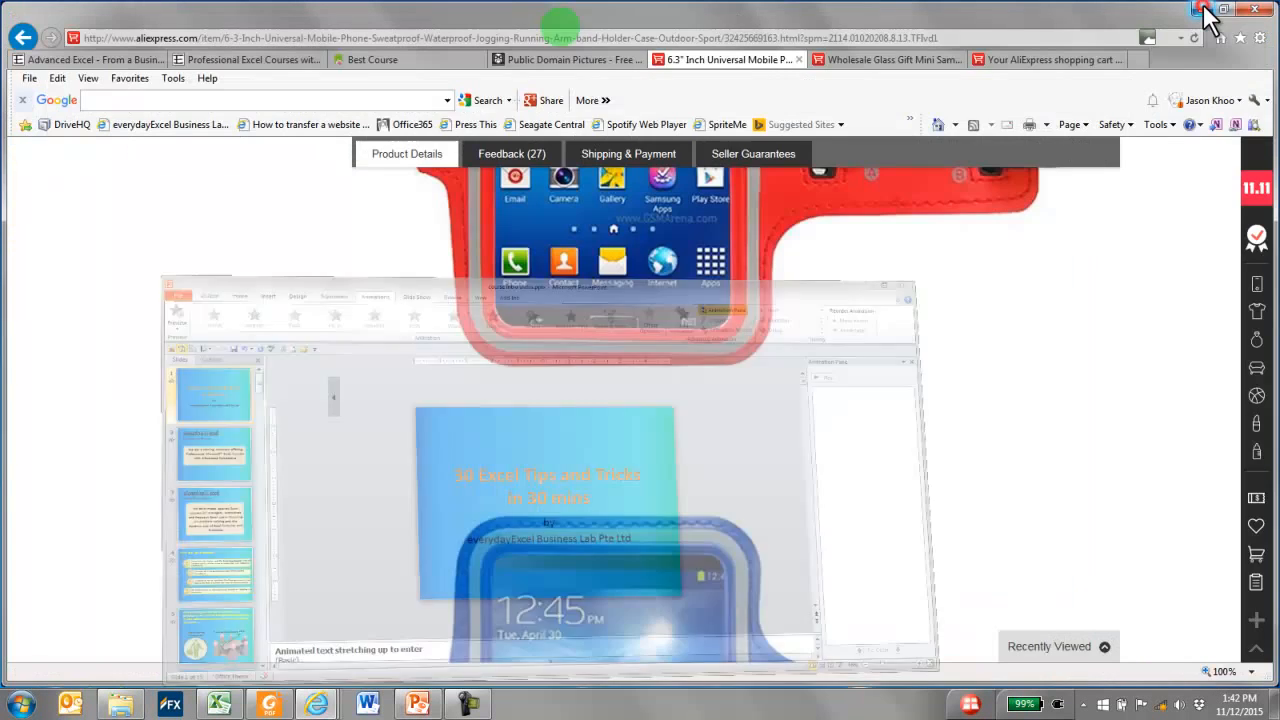
click(1201, 9)
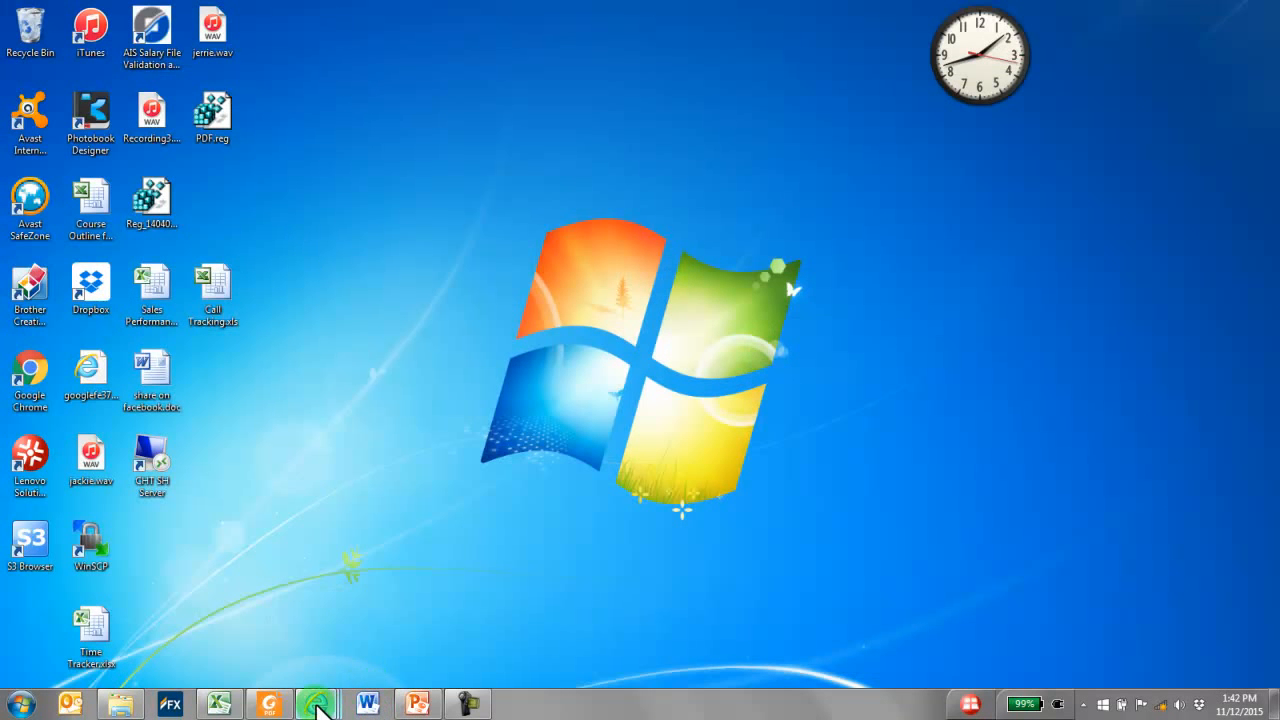
click(221, 705)
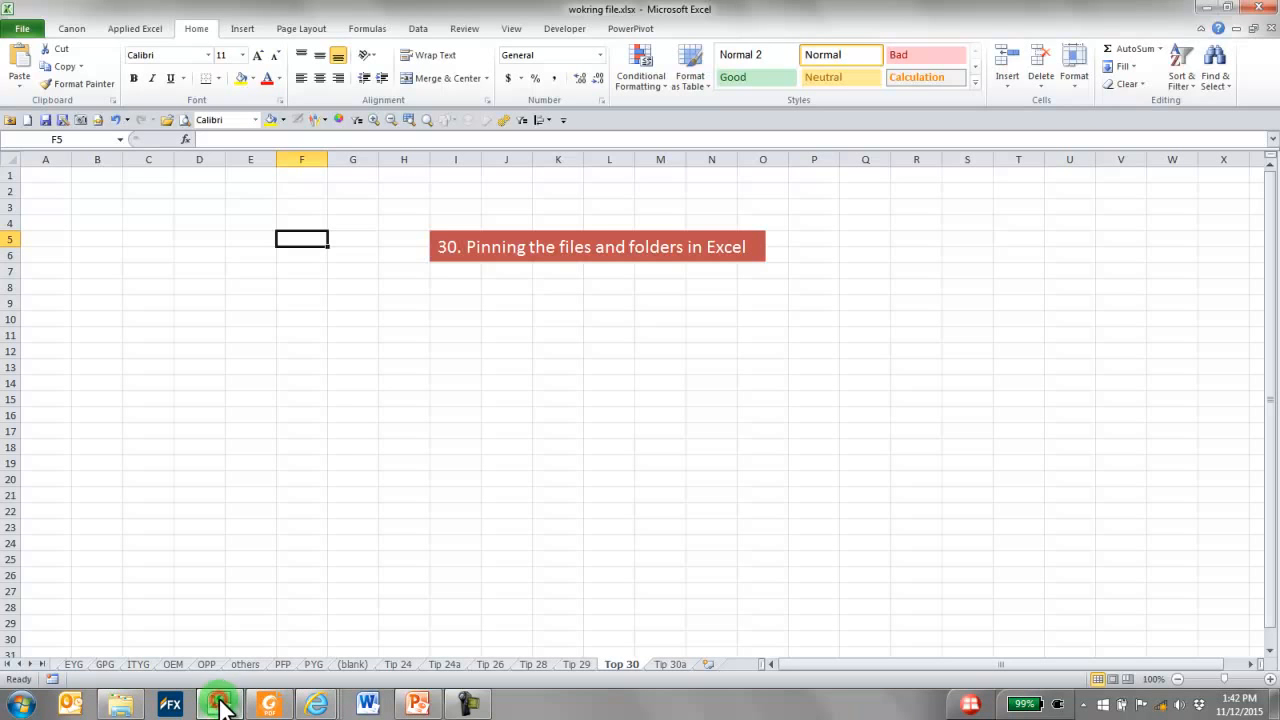
Pin wokring file.xlsx in the recent workbooks and the 151112 canon lunch time talk folder in the recent places
click(24, 29)
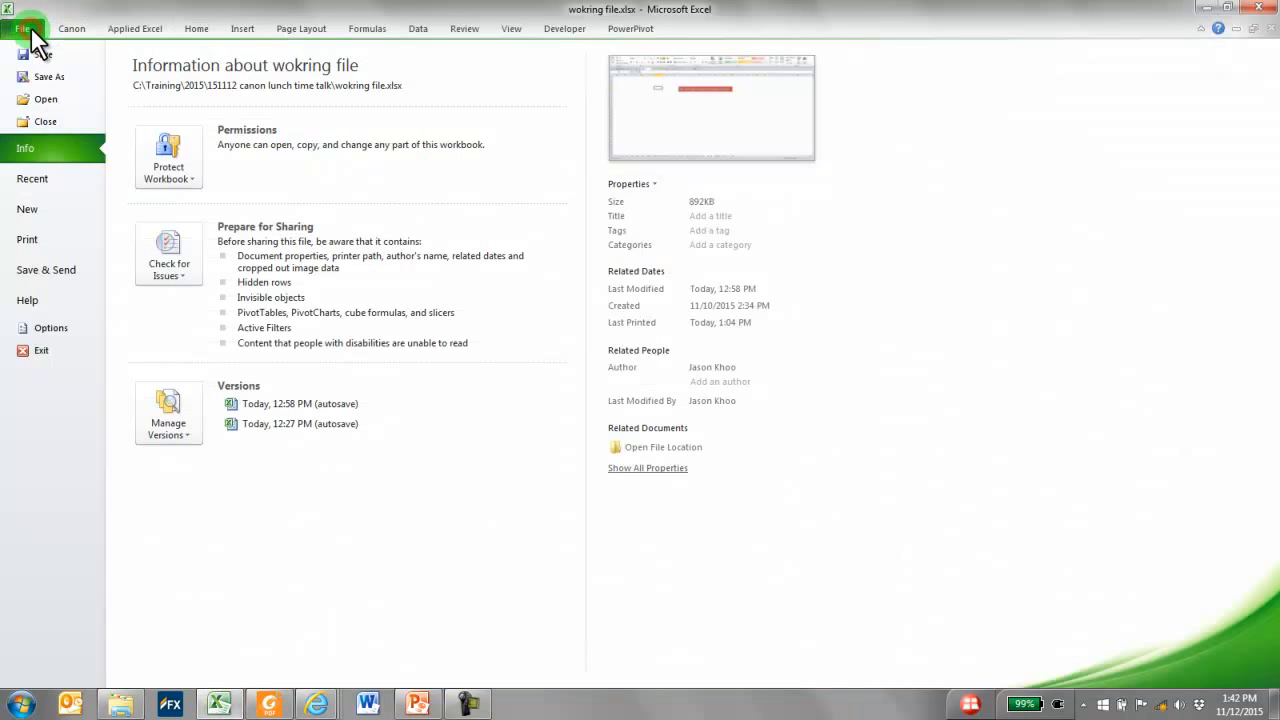
click(43, 177)
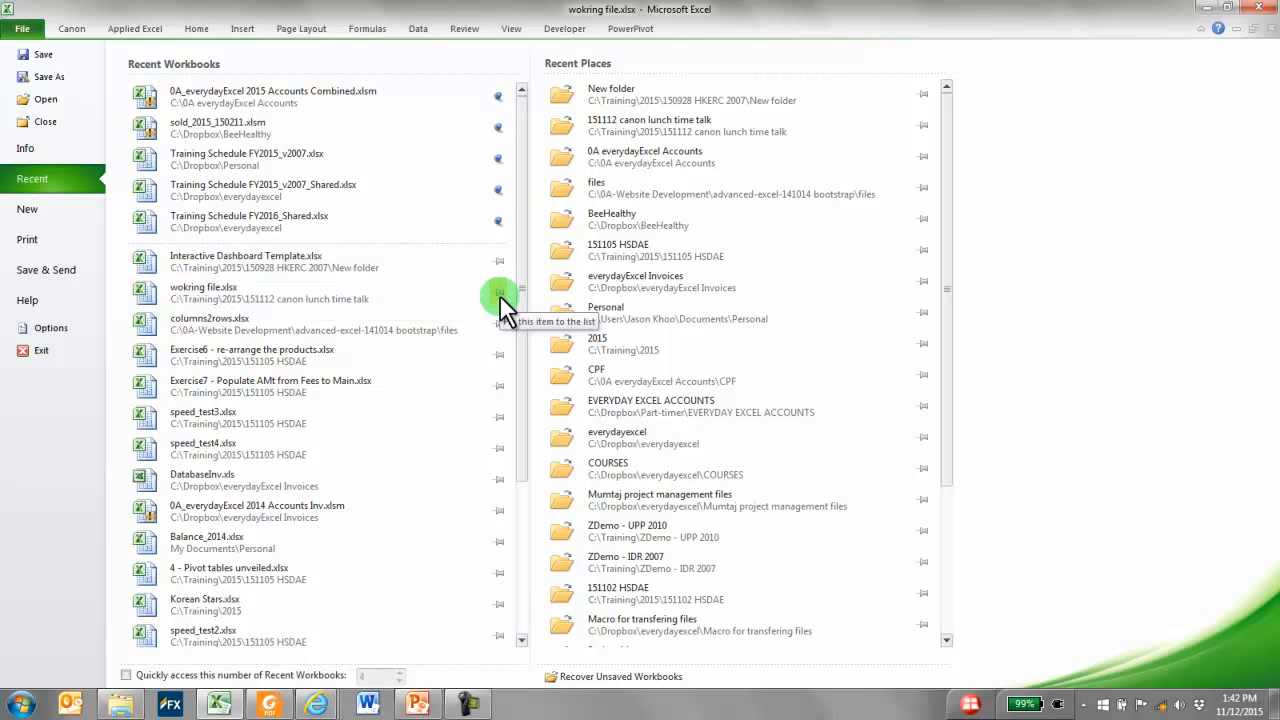
click(500, 292)
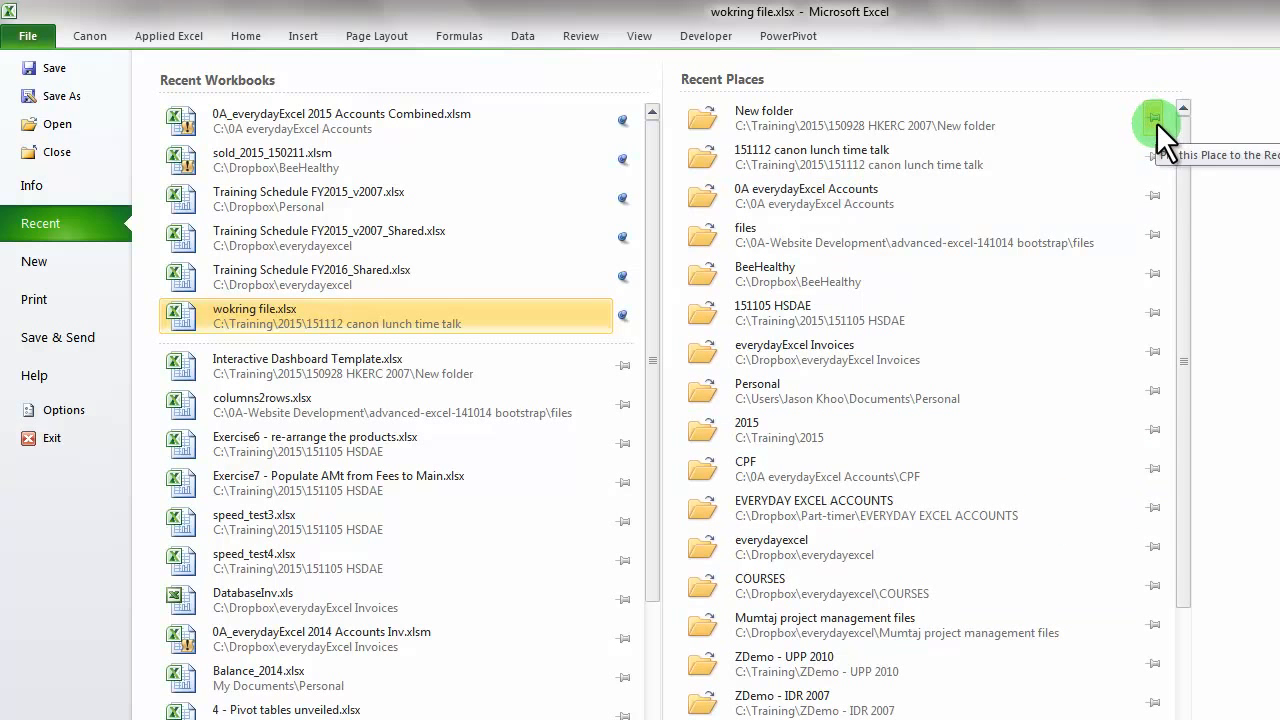
click(1155, 156)
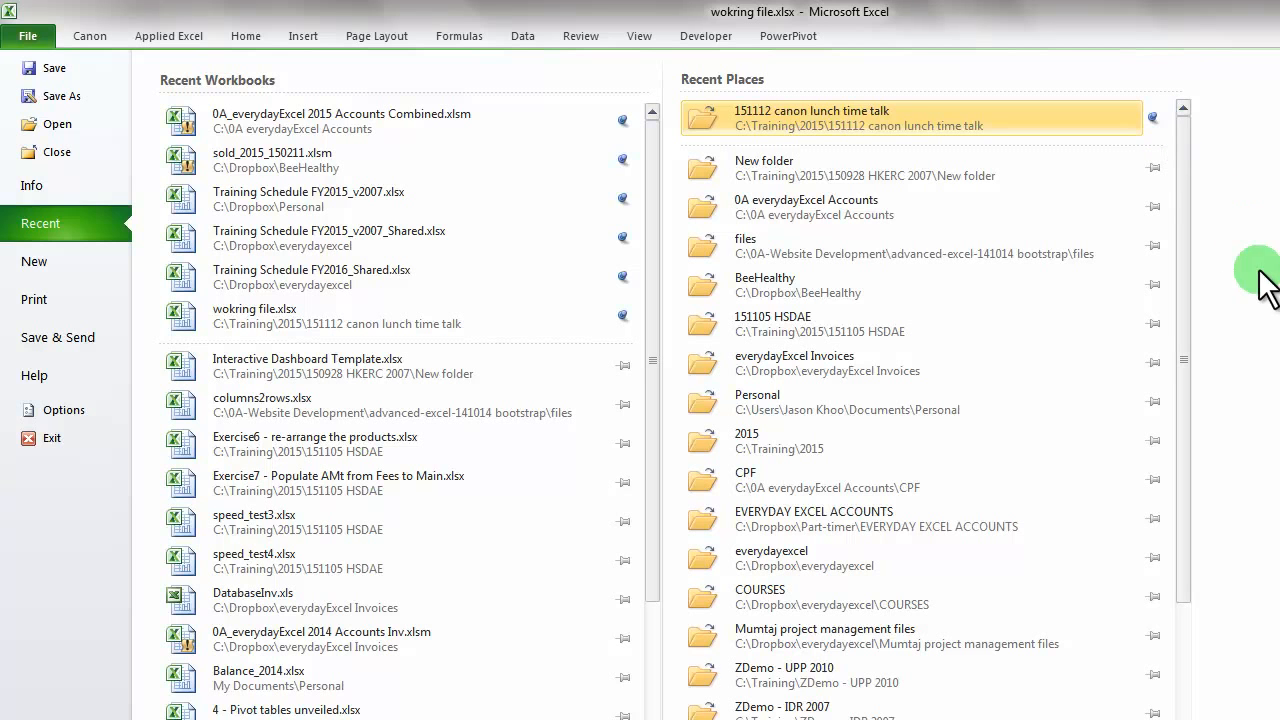
Open the workbook 1 - Working with Dates.xlsx from the Training\2015\150129 HSDAE folder
click(50, 121)
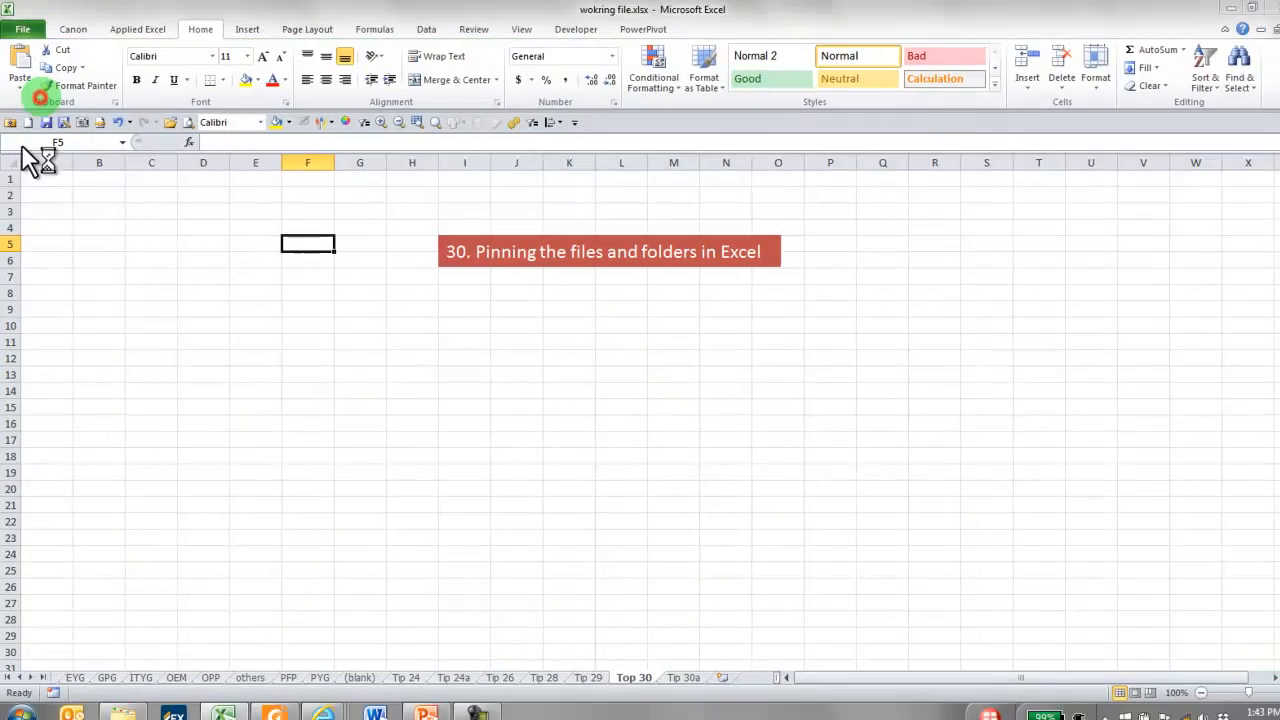
click(80, 211)
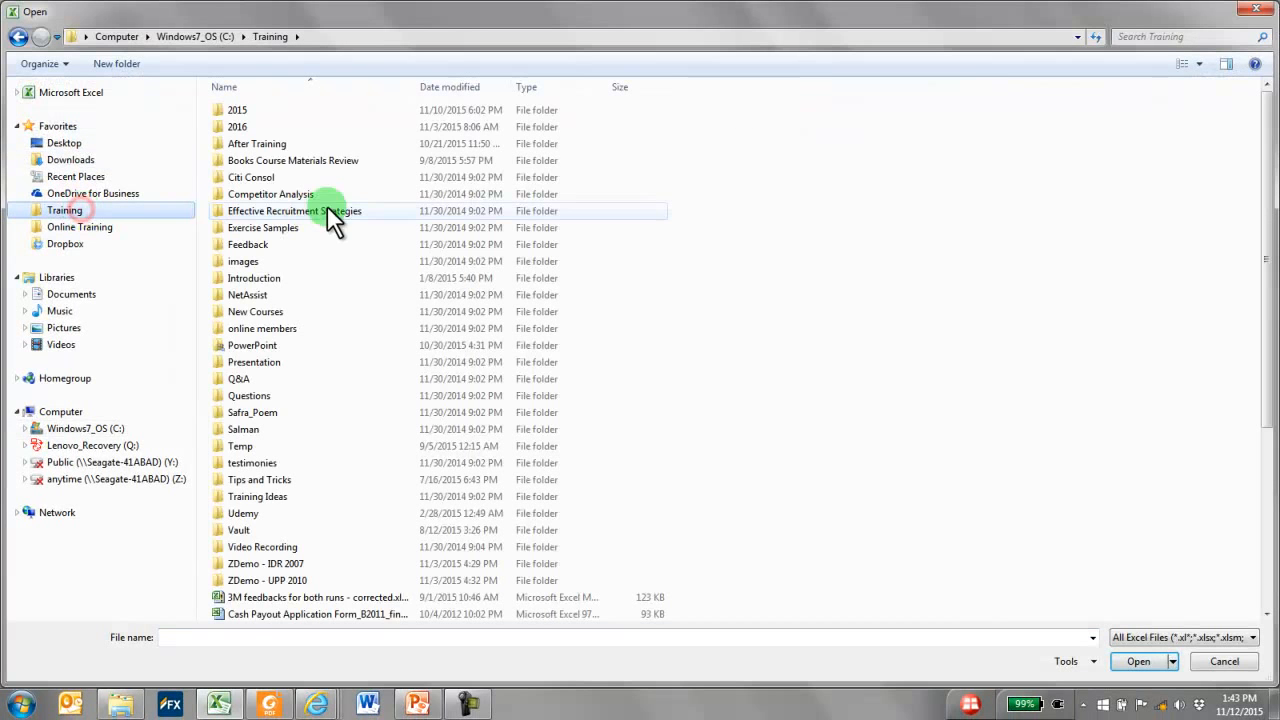
double_click(256, 109)
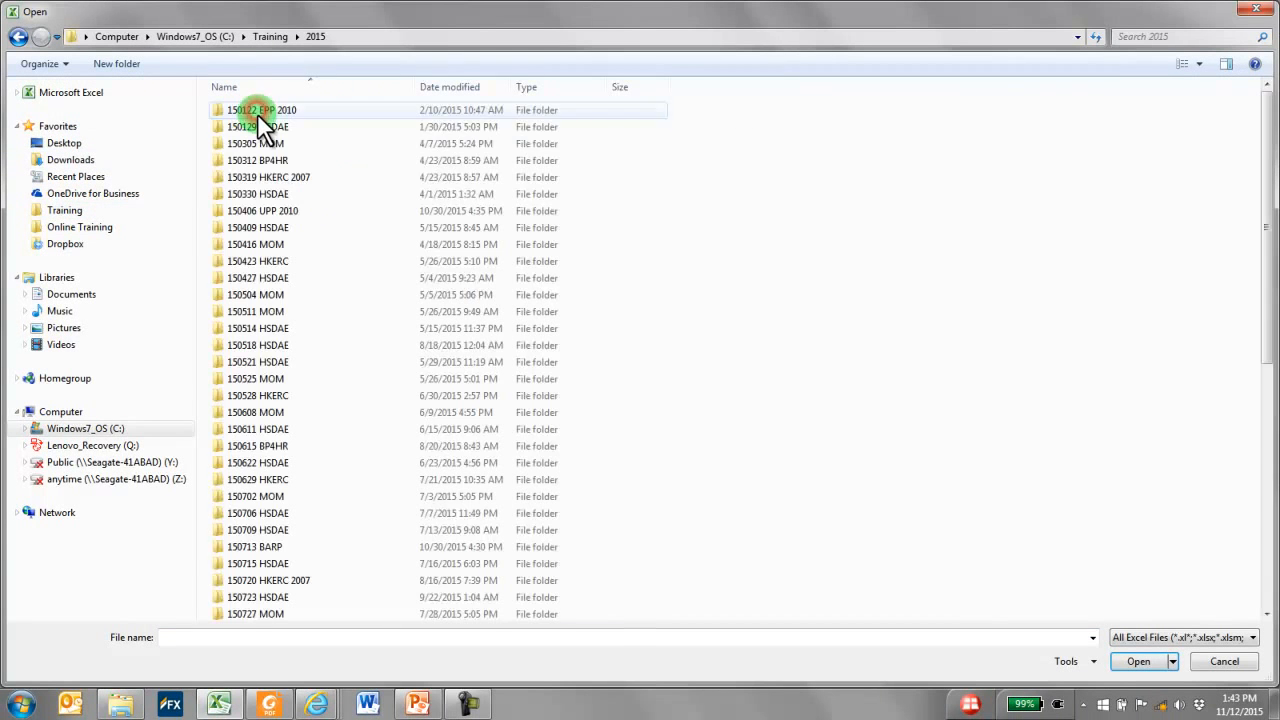
click(276, 127)
double_click(276, 127)
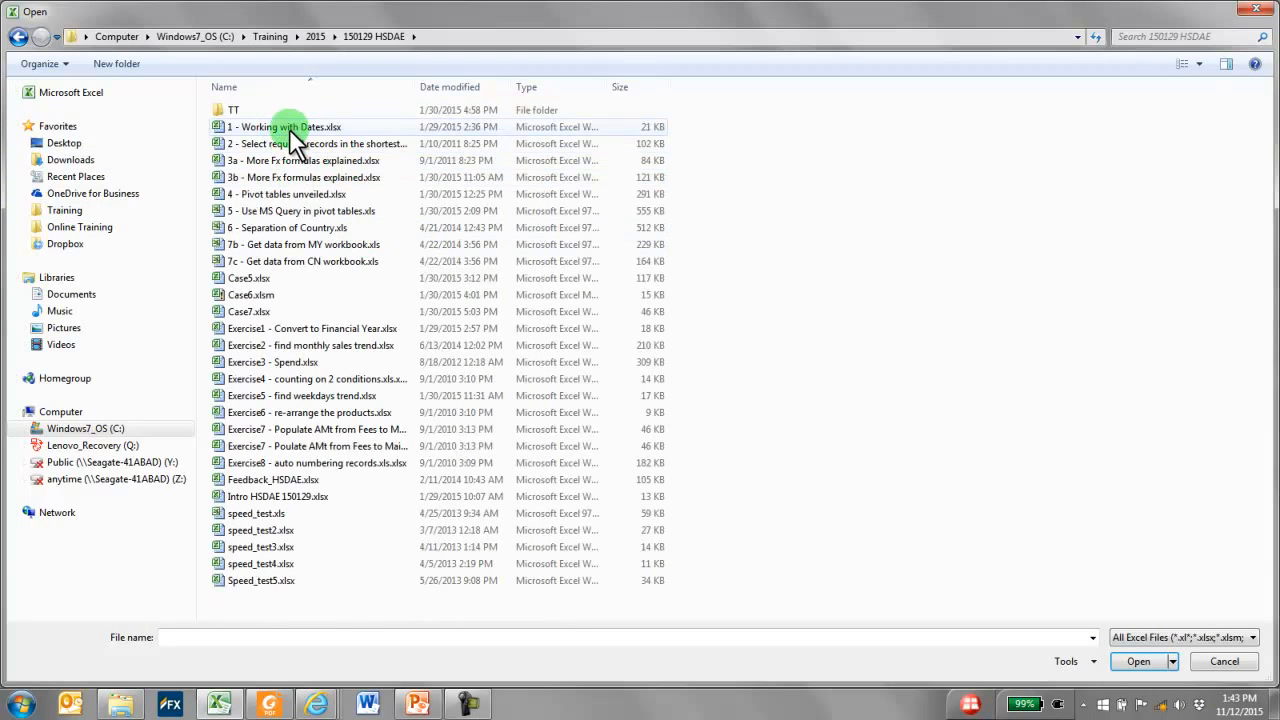
double_click(290, 125)
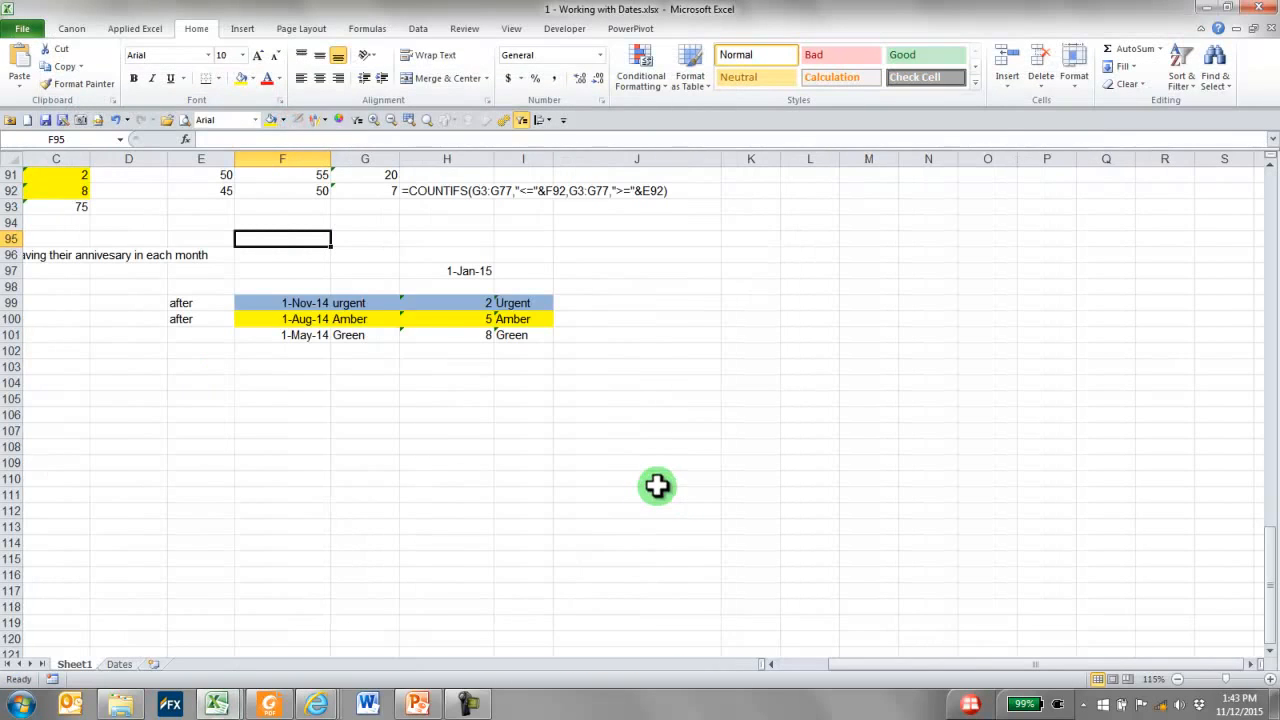
View the contents of the pinned 151112 canon lunch time talk folder from the recent places, and cancel opening a file
click(22, 28)
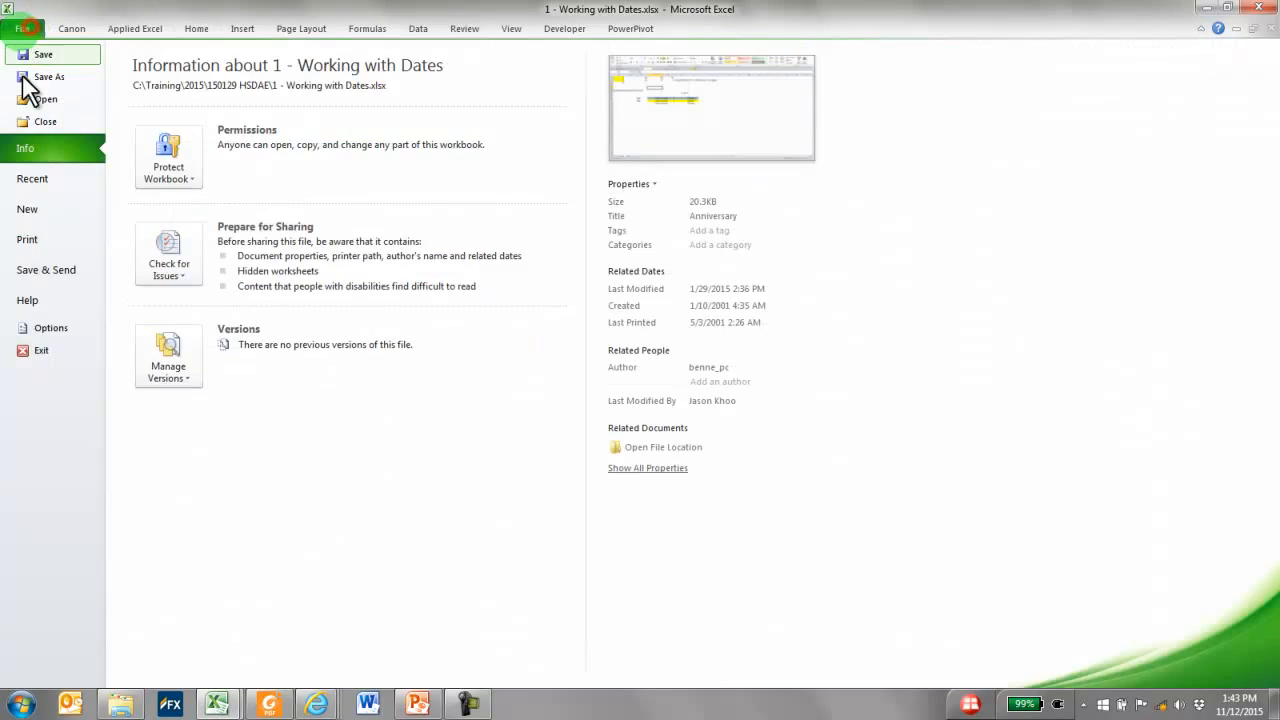
click(59, 210)
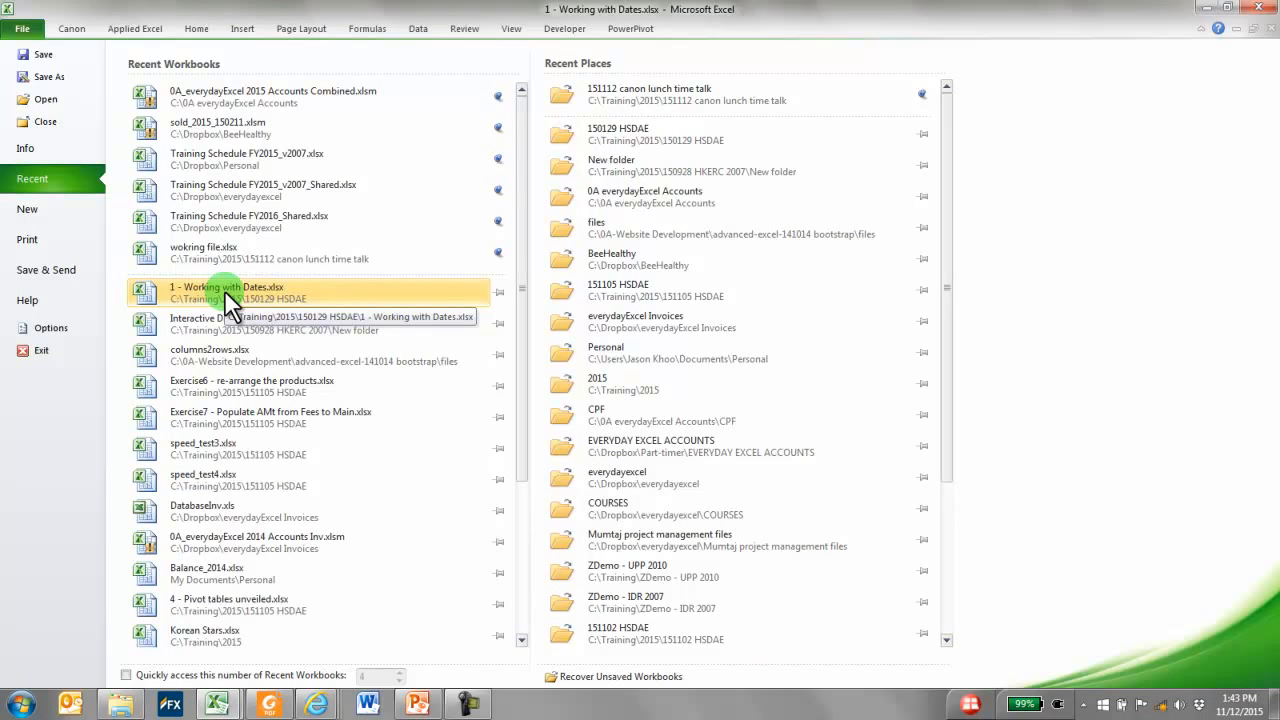
click(706, 92)
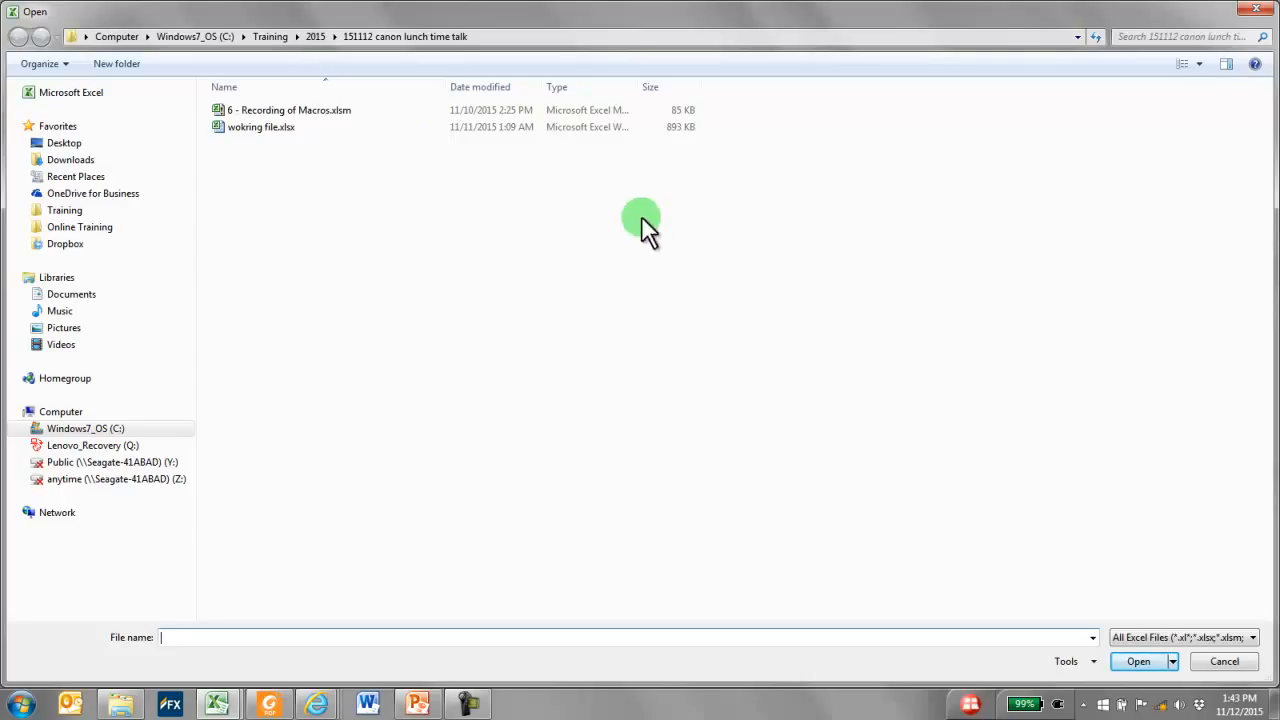
click(1225, 662)
drag(447, 240, 447, 224)
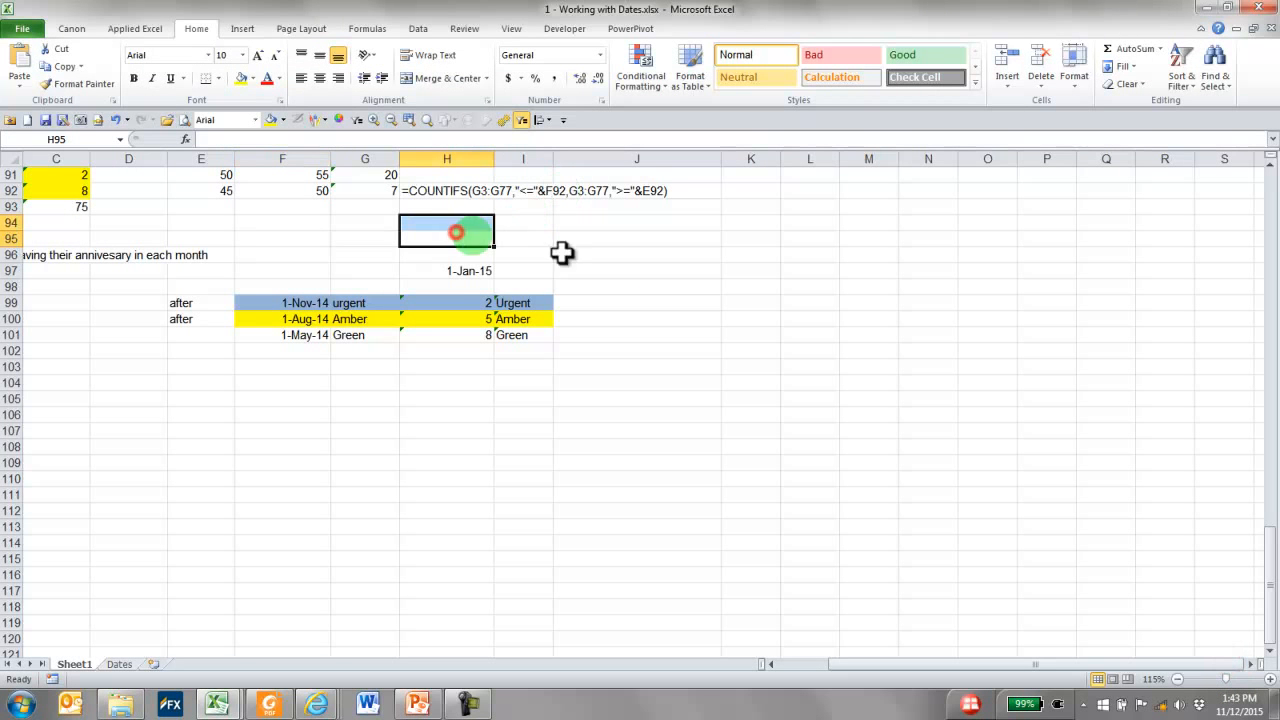
Close 1 - Working with Dates.xlsx without saving and return to the Top 30 sheet
click(1271, 28)
click(662, 374)
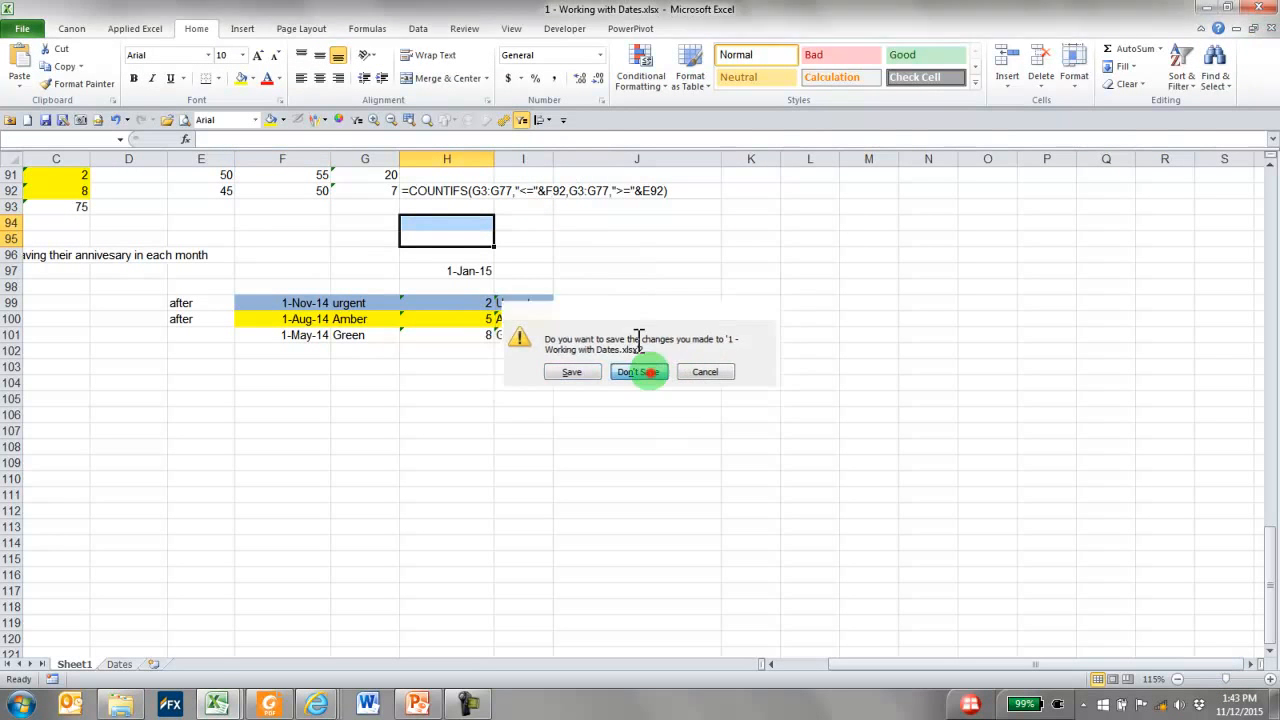
click(352, 207)
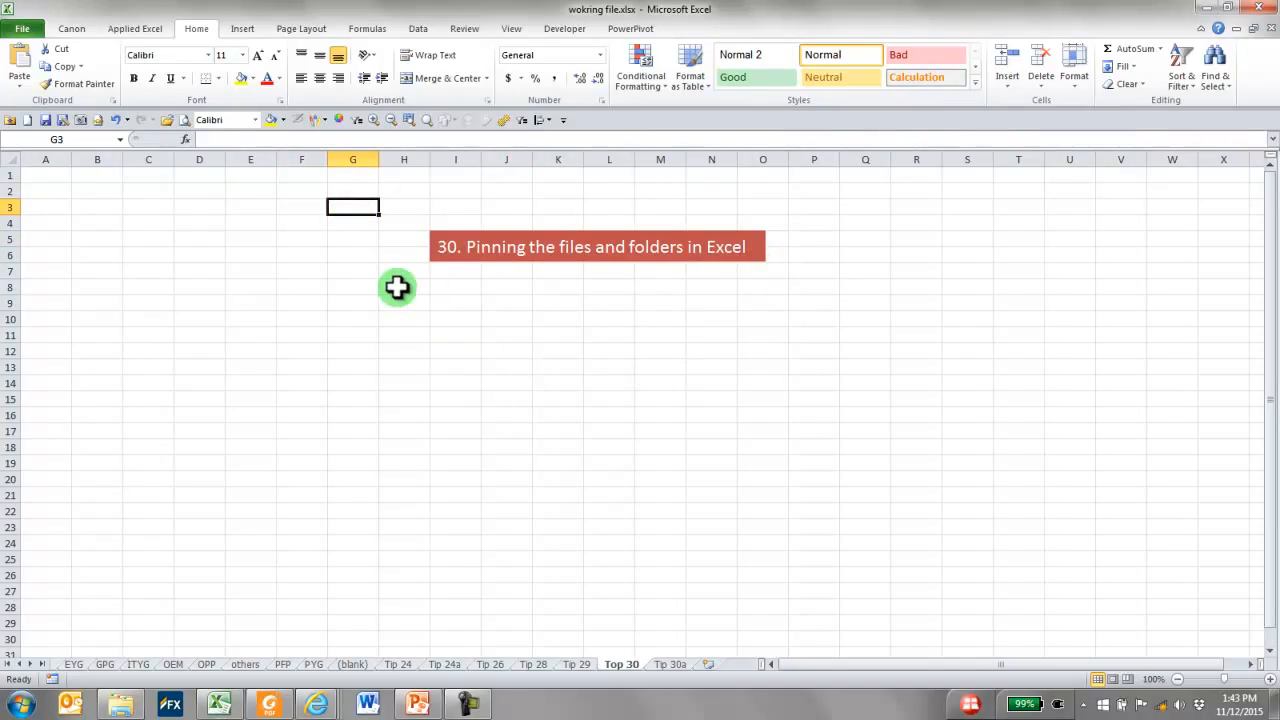
Unpin wokring file.xlsx from the recent workbooks
click(22, 30)
click(38, 177)
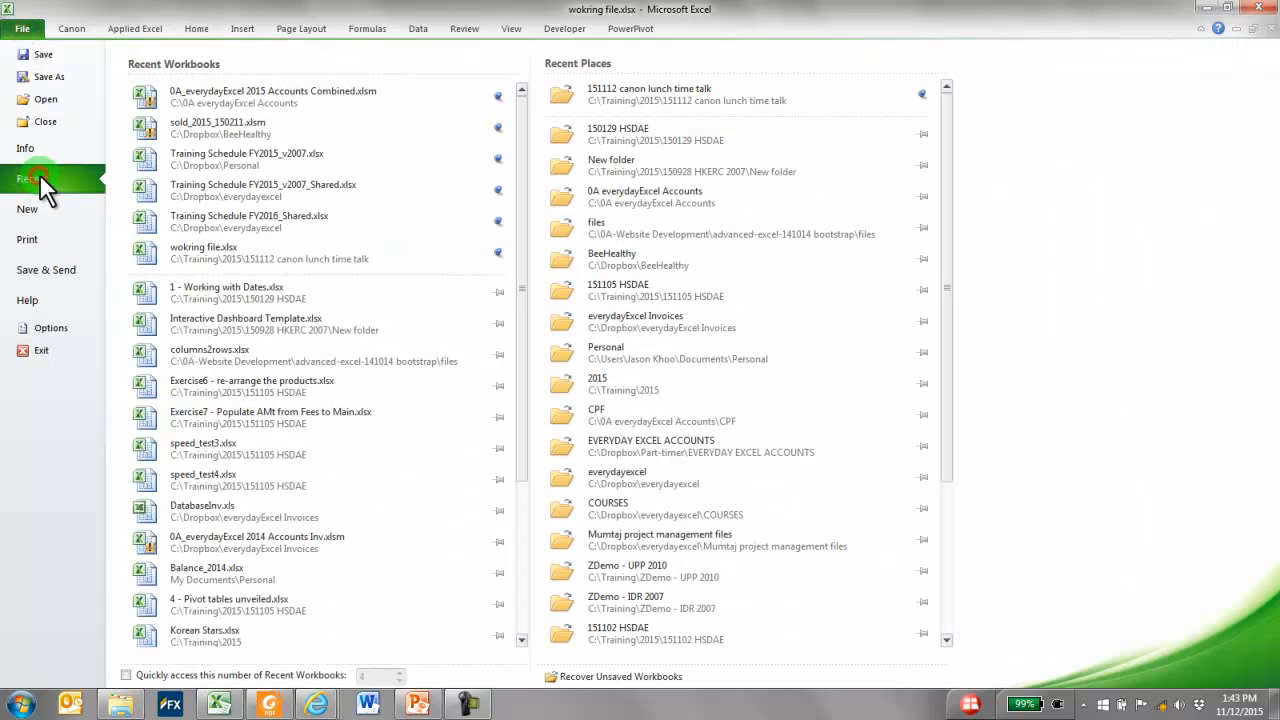
click(498, 250)
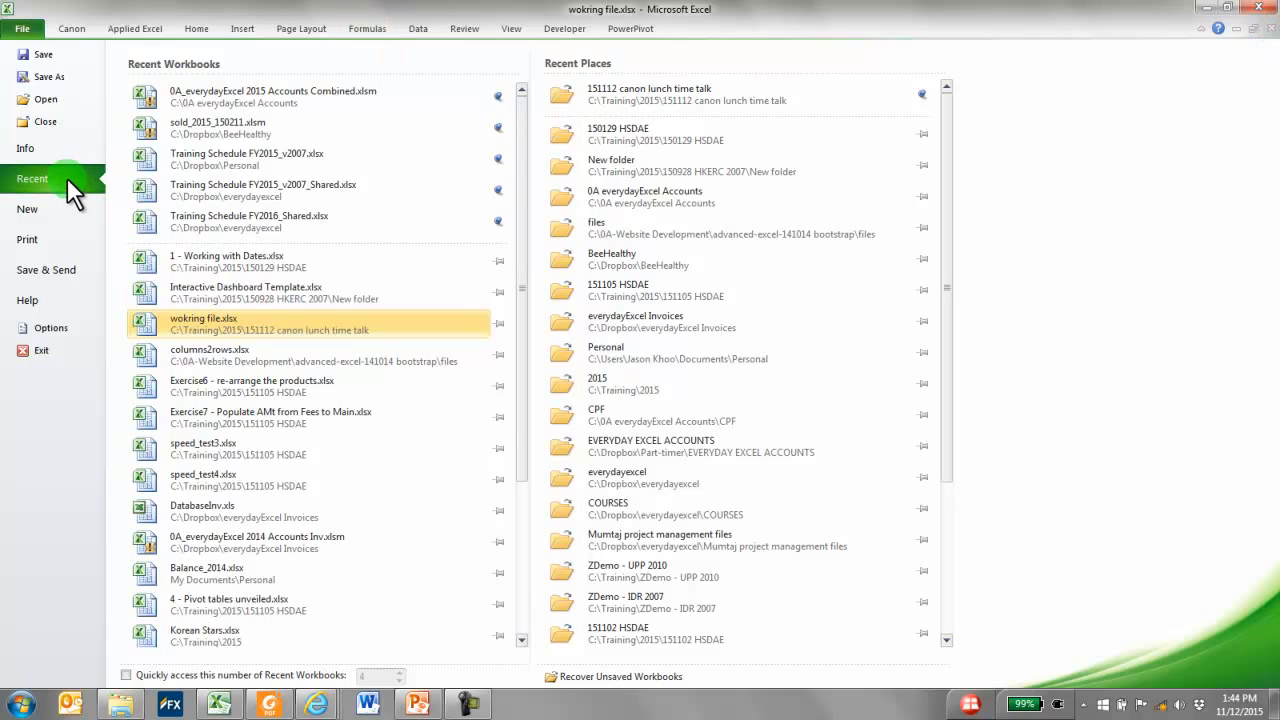
Return to the worksheet, review the recent workbooks and places once more, and leave the list
click(68, 26)
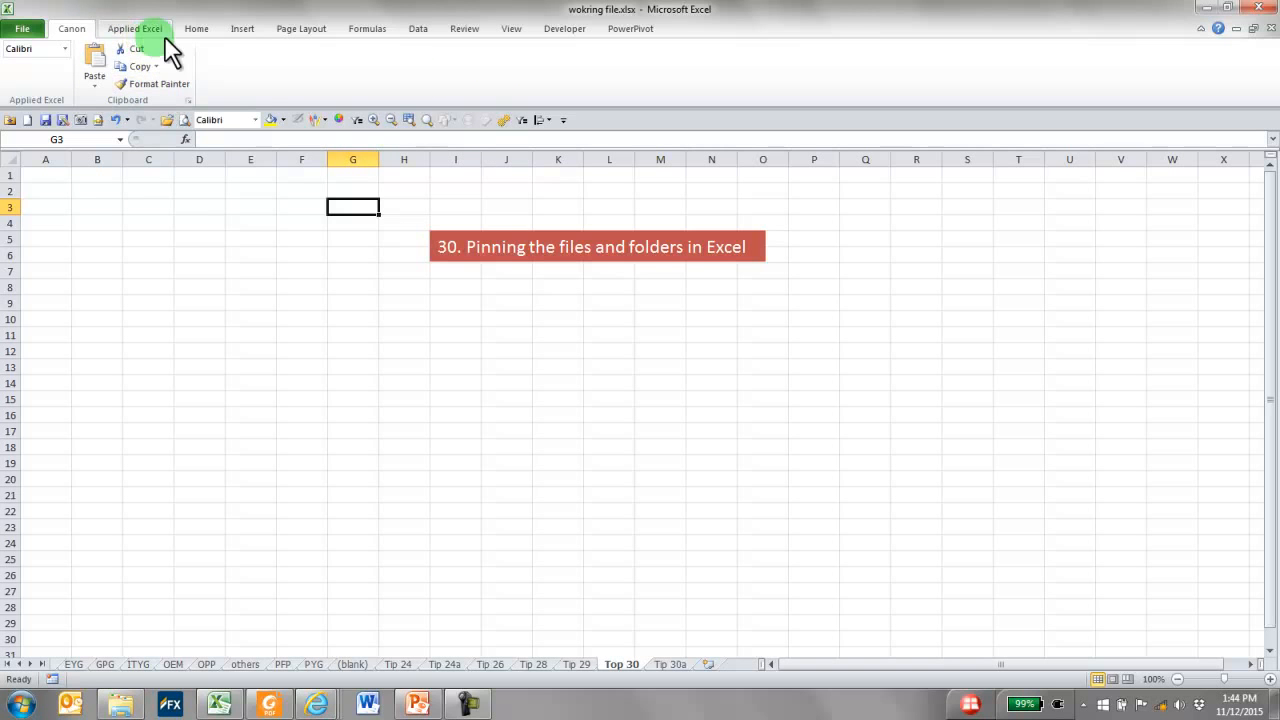
click(36, 30)
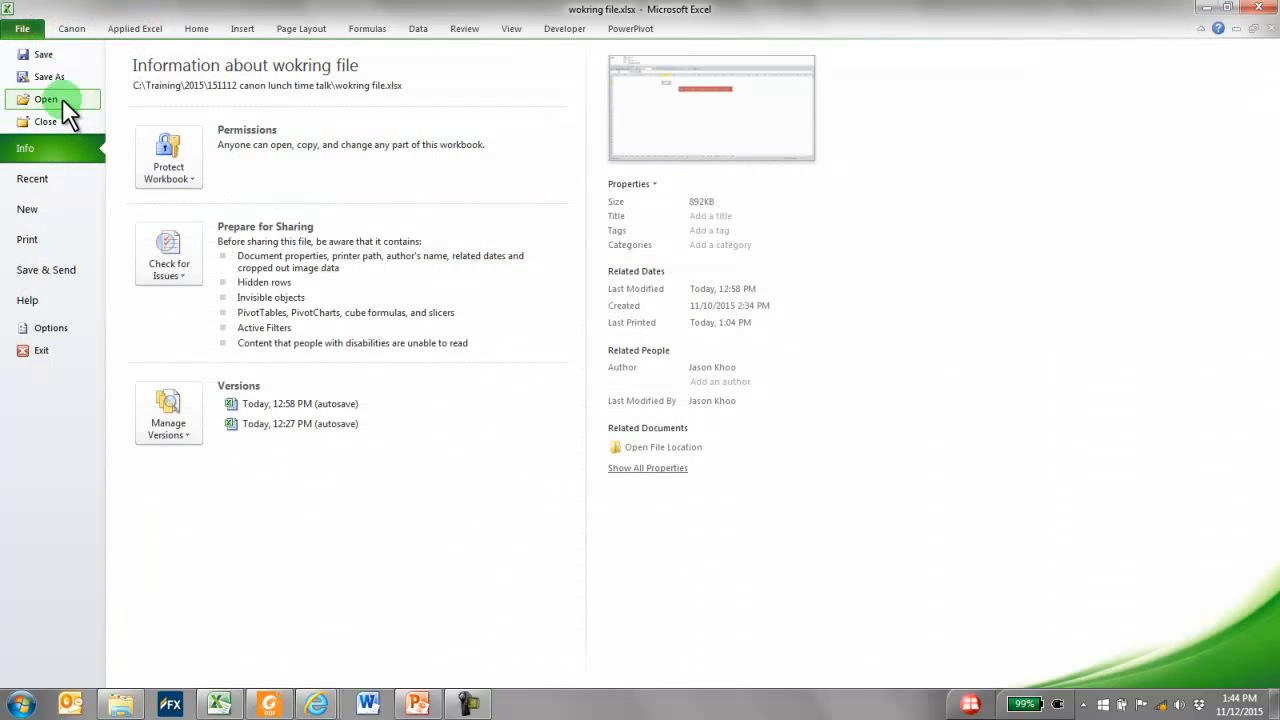
click(46, 178)
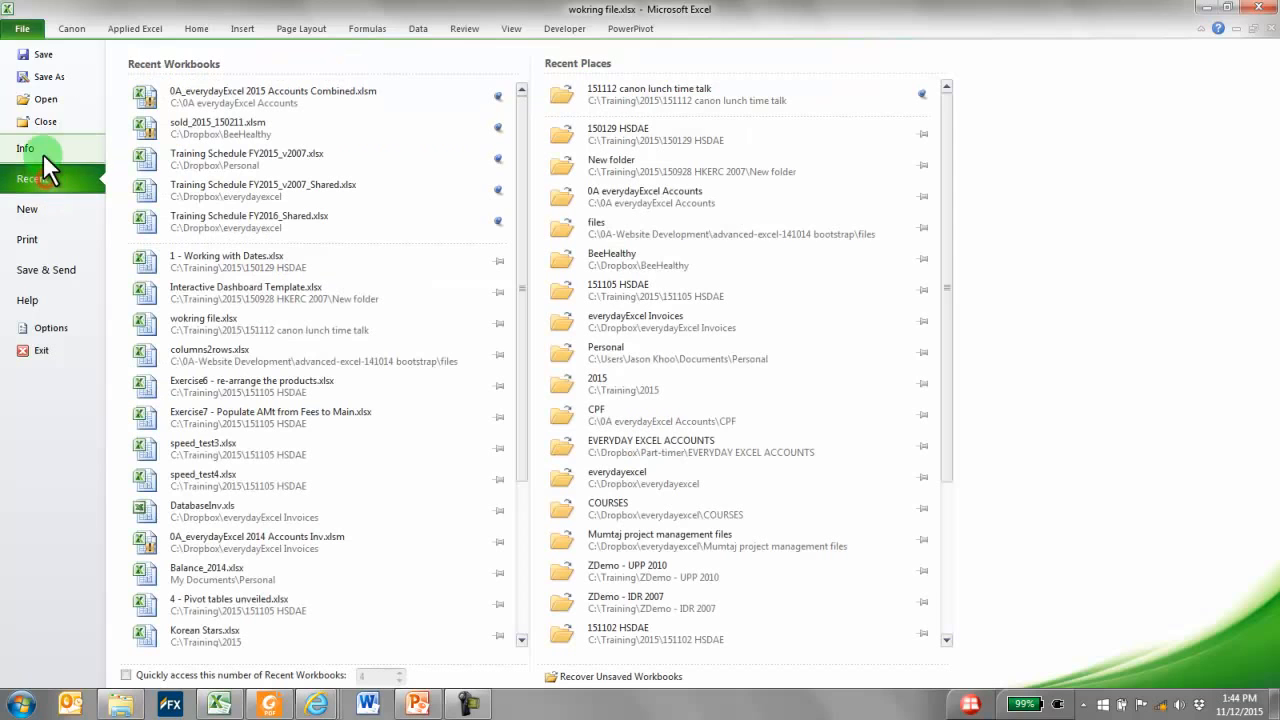
click(76, 28)
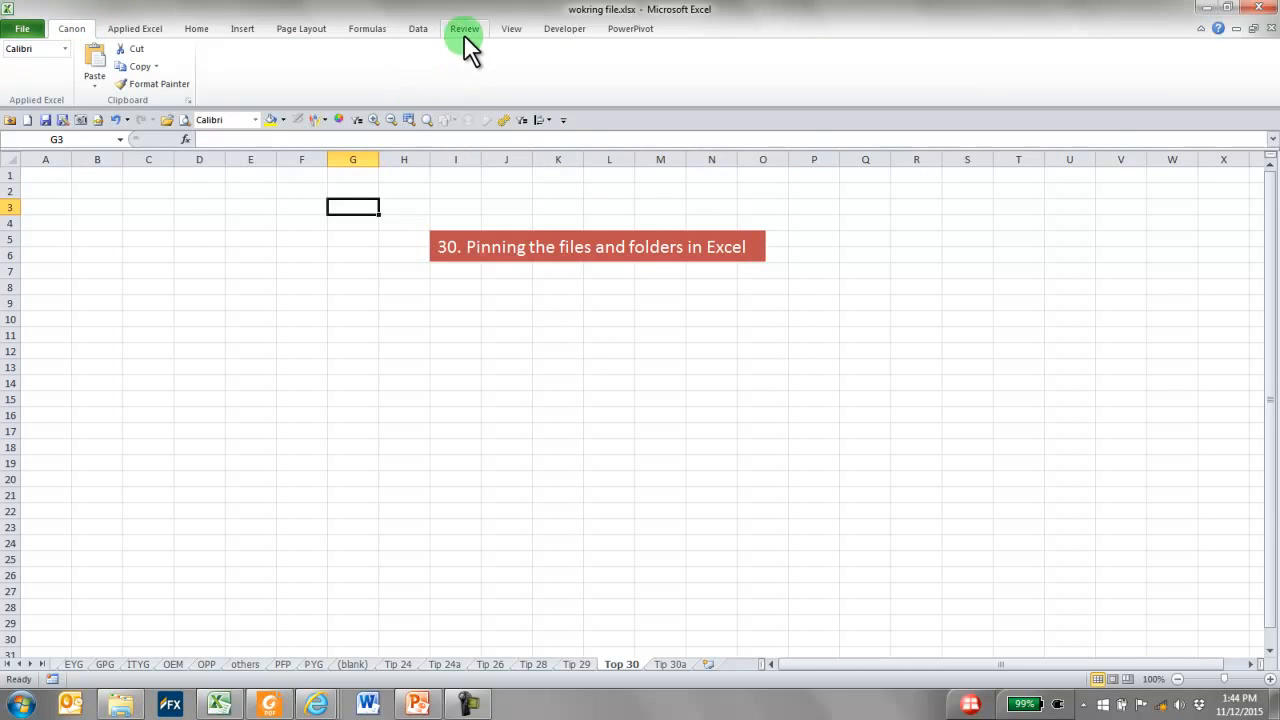
Open the Quick Access Toolbar customization options and list All Commands
click(564, 119)
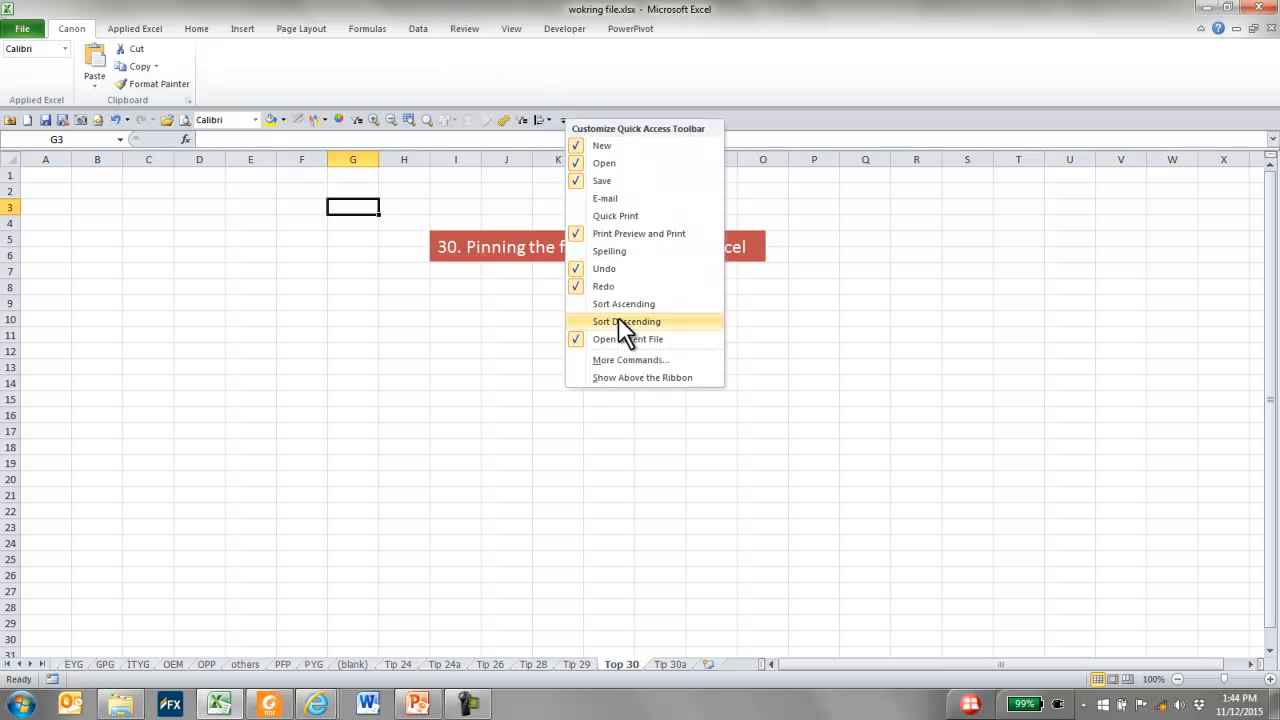
click(660, 359)
click(370, 259)
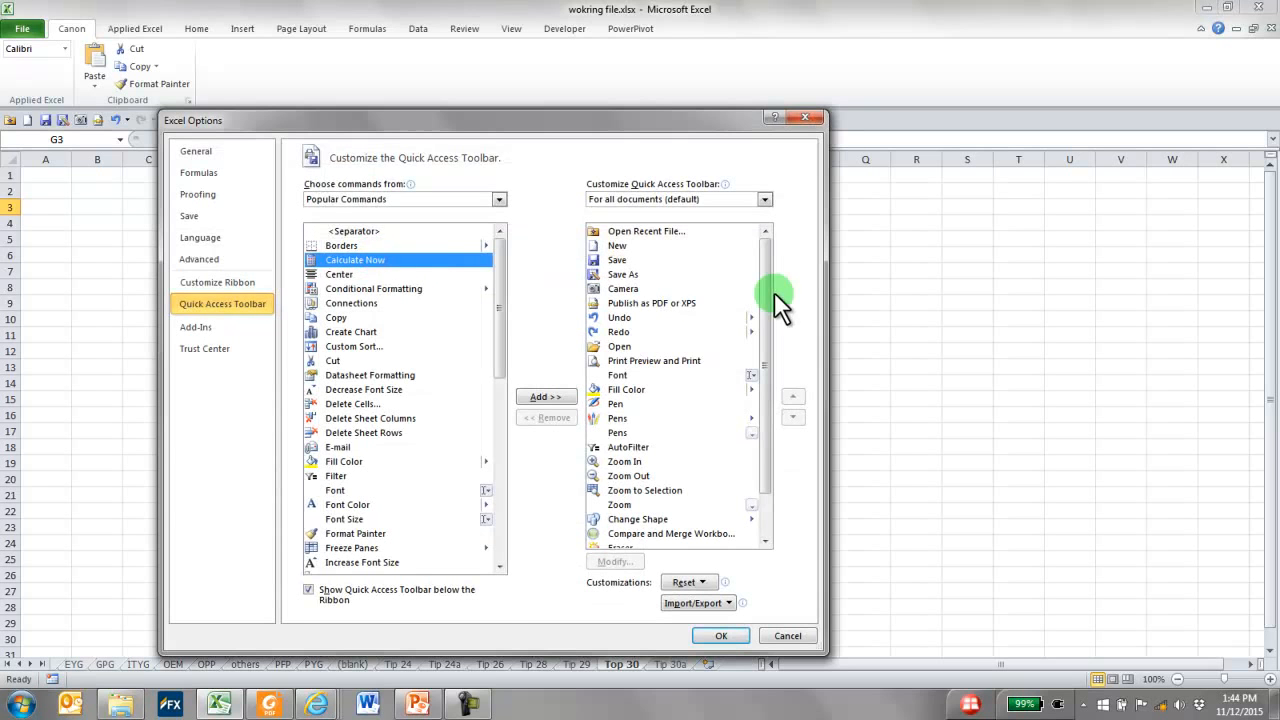
click(465, 197)
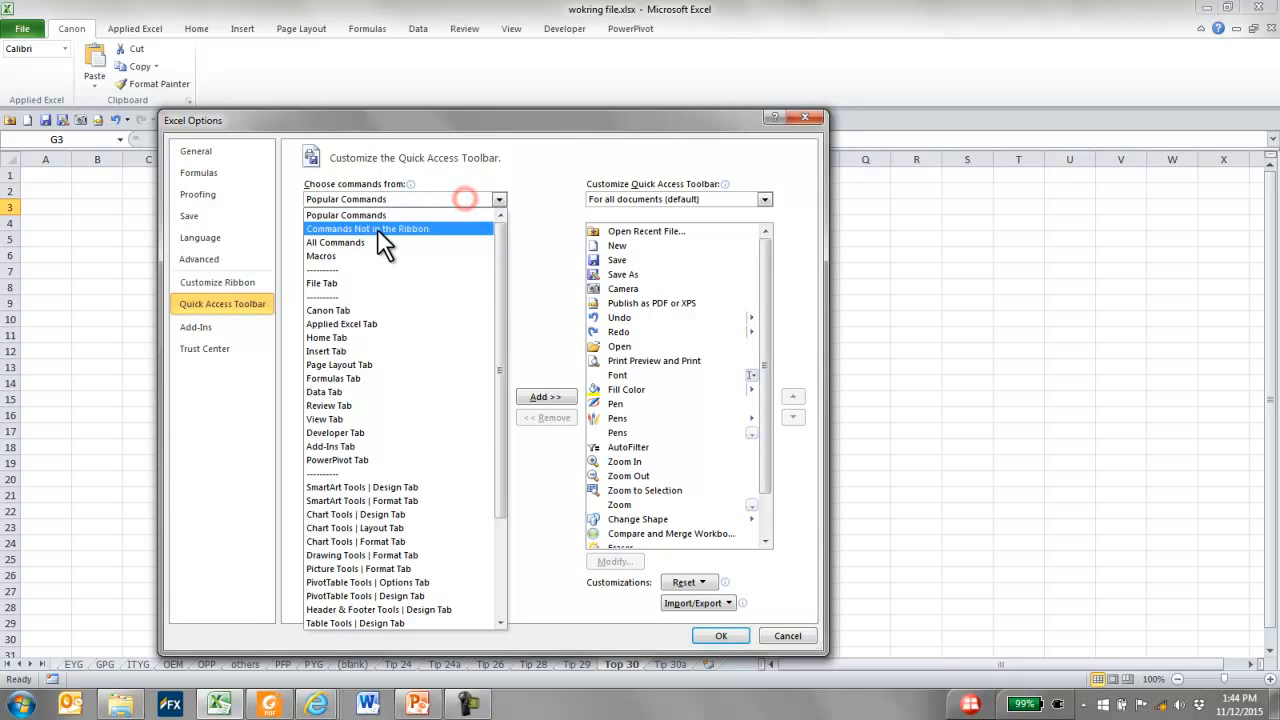
click(375, 240)
click(396, 258)
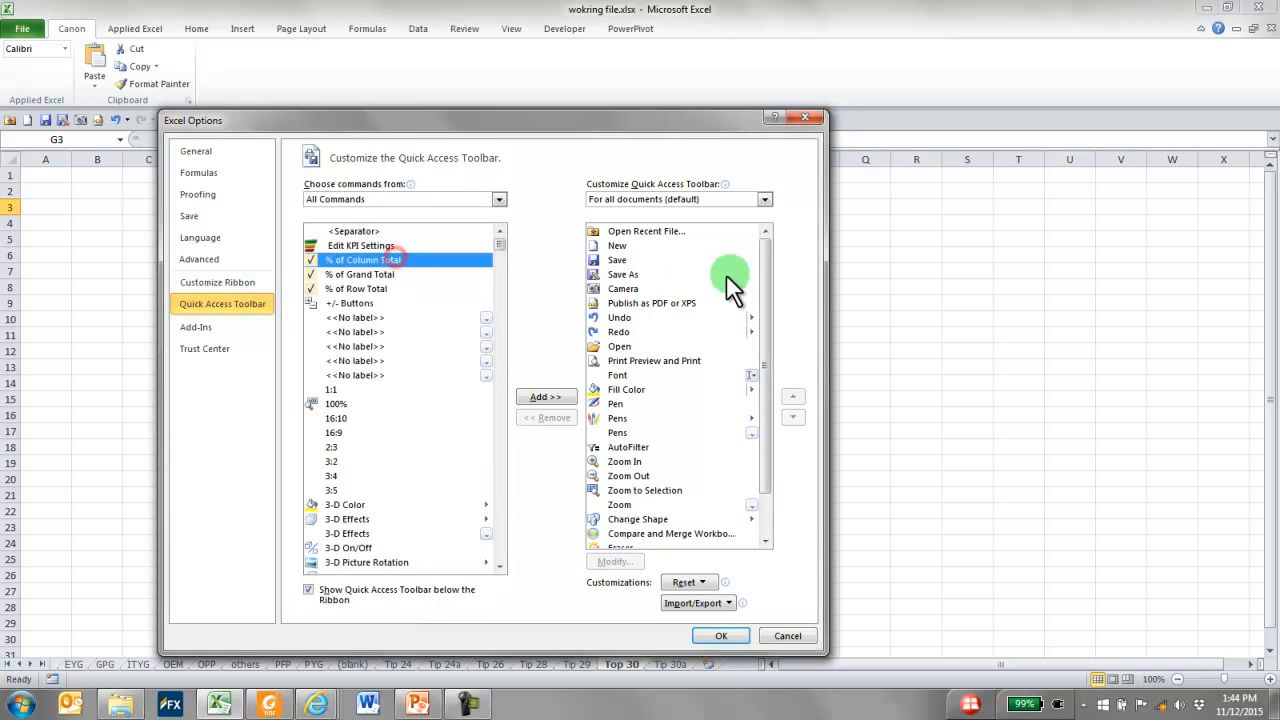
Locate the Open Recent File command among all available commands, and cancel the customization options
click(717, 268)
key(o)
click(440, 288)
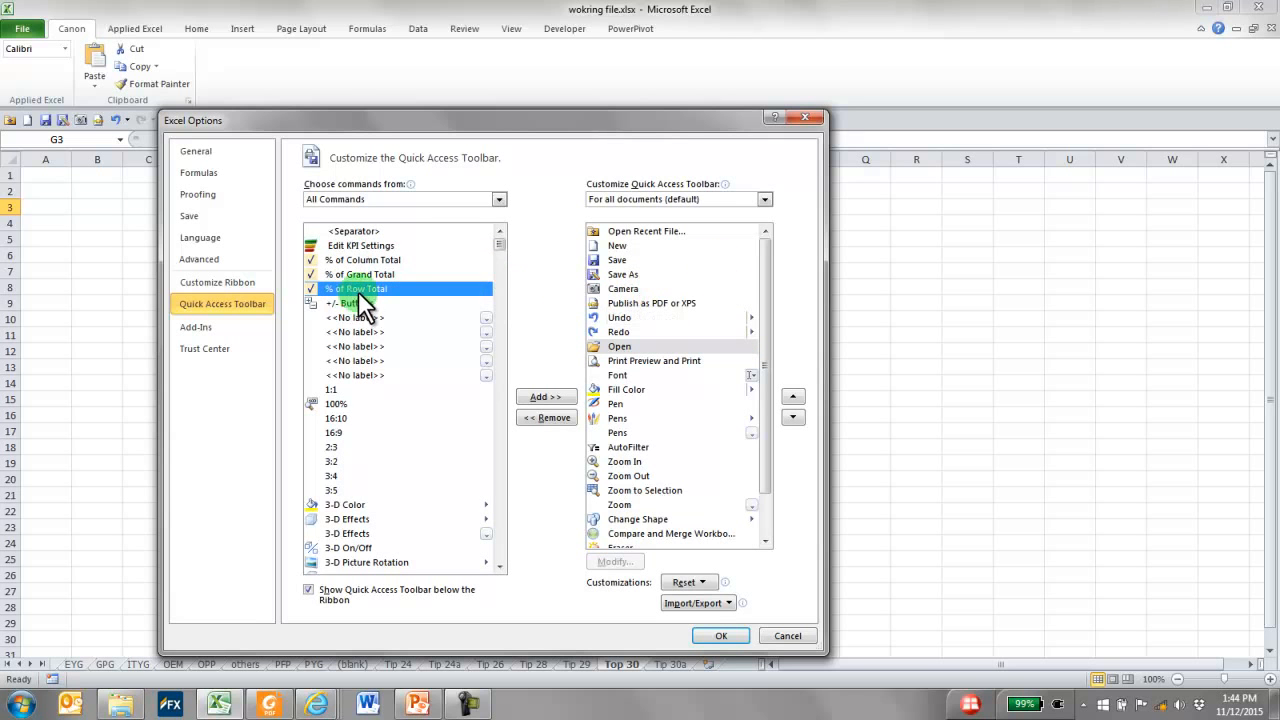
key(o)
scroll(358, 291, down, 4)
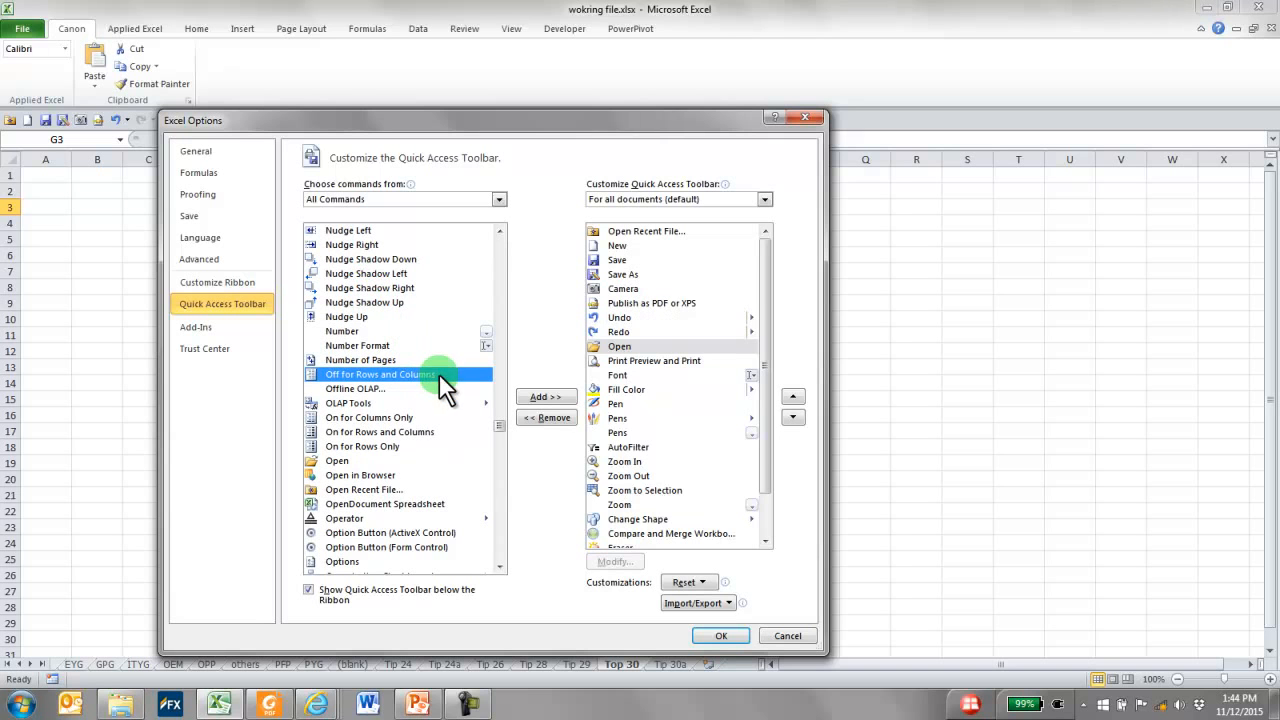
click(379, 490)
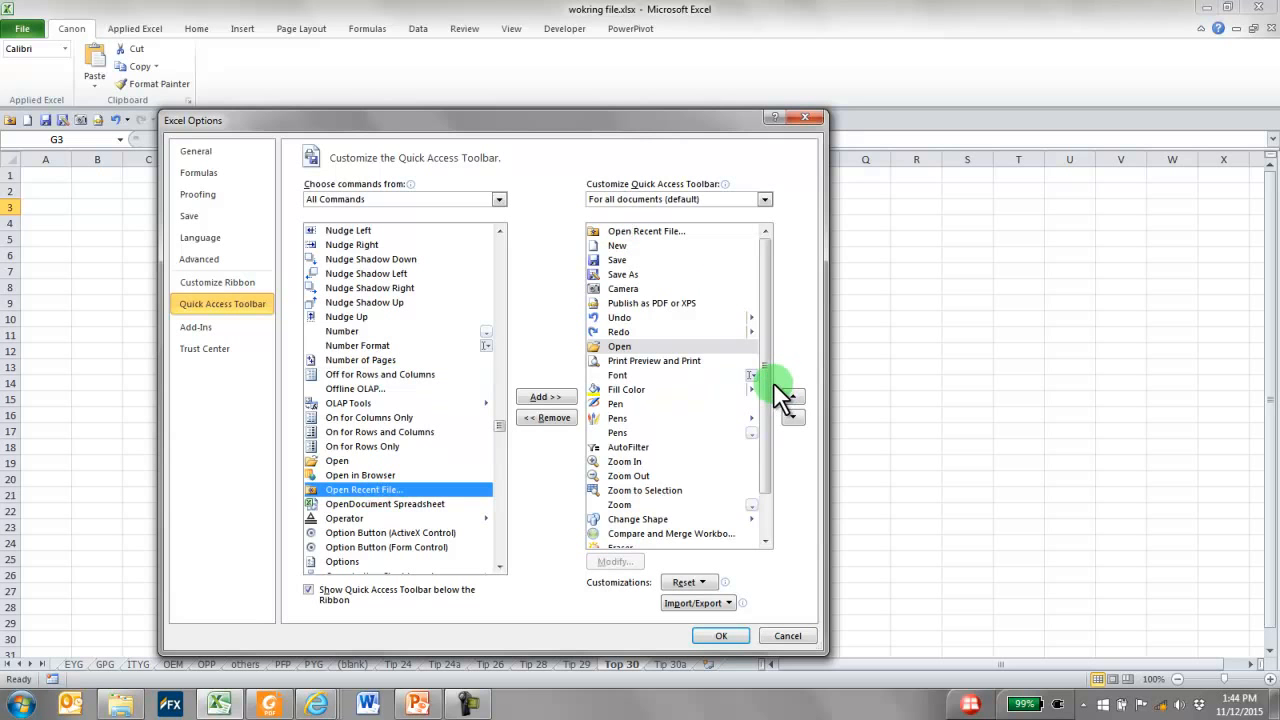
mouse_move(770, 400)
mouse_down()
mouse_move(756, 480)
mouse_move(766, 366)
mouse_move(694, 206)
mouse_up()
click(784, 636)
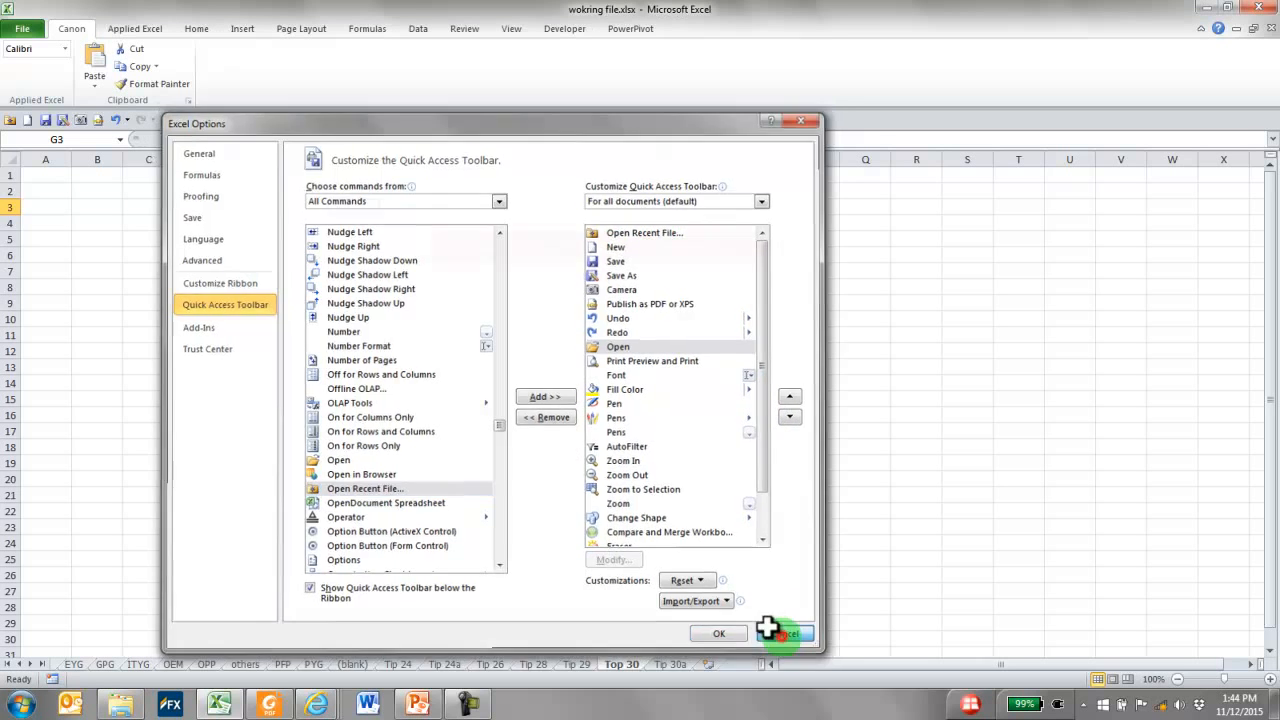
Show the recent files with the Open Recent File shortcut
click(12, 121)
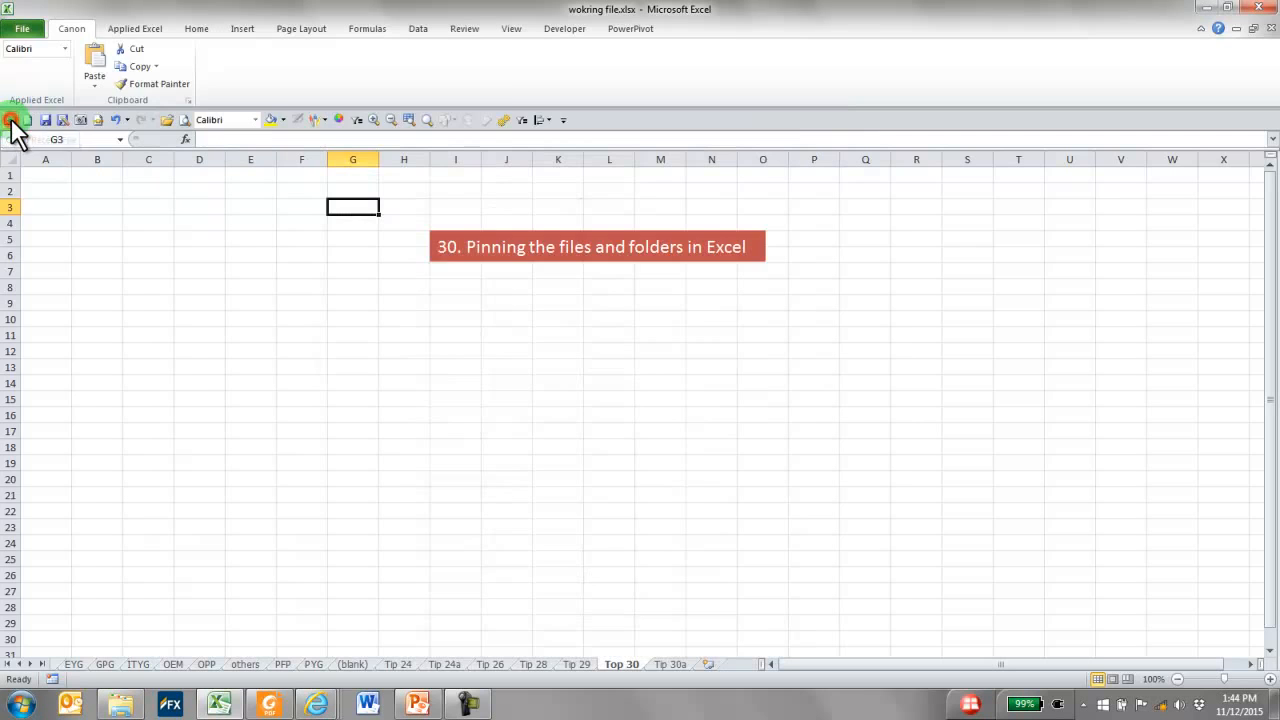